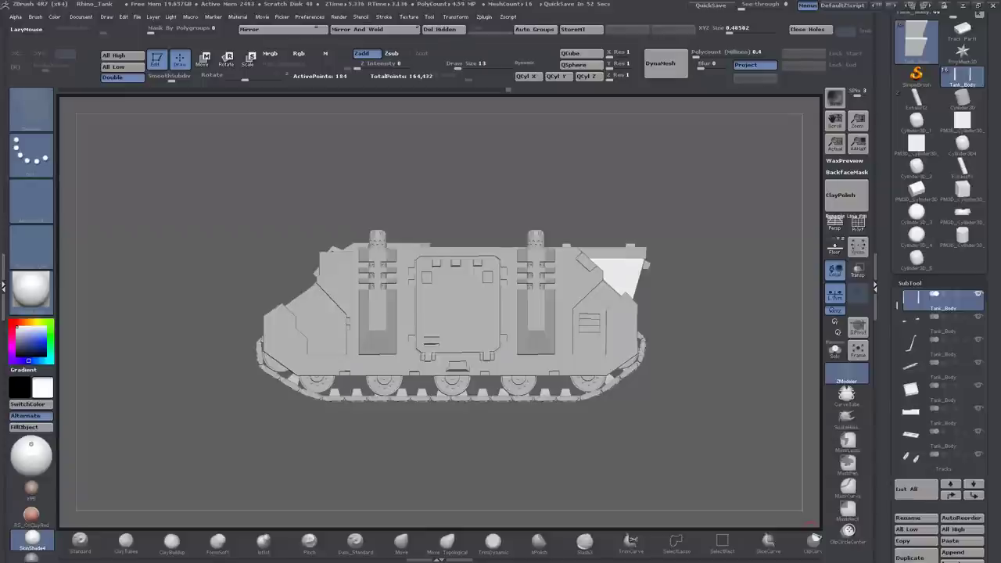
# Make Cylinder3D the active tool with Initialize VDivide set to 4.
pyautogui.click(963, 95)
pyautogui.click(858, 224)
pyautogui.click(911, 384)
pyautogui.write('4')
pyautogui.press('Return')
# Turn on Floor, snap to top view and convert the cylinder to a PolyMesh3D.
pyautogui.scroll(3, 935, 196)
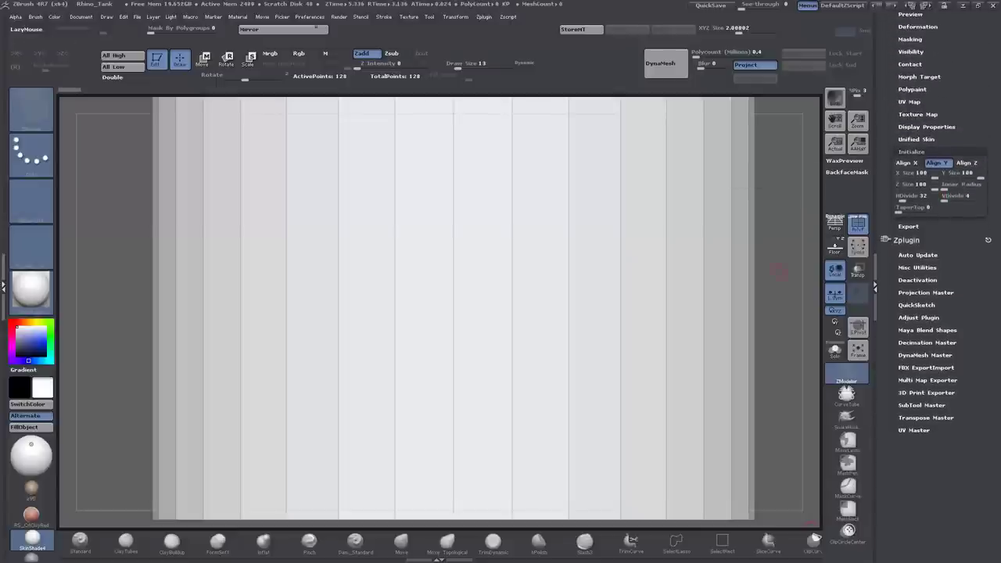
pyautogui.press('f')
pyautogui.click(835, 249)
pyautogui.keyDown('shift'); pyautogui.moveTo(716, 253); pyautogui.dragTo(716, 352); pyautogui.keyUp('shift')
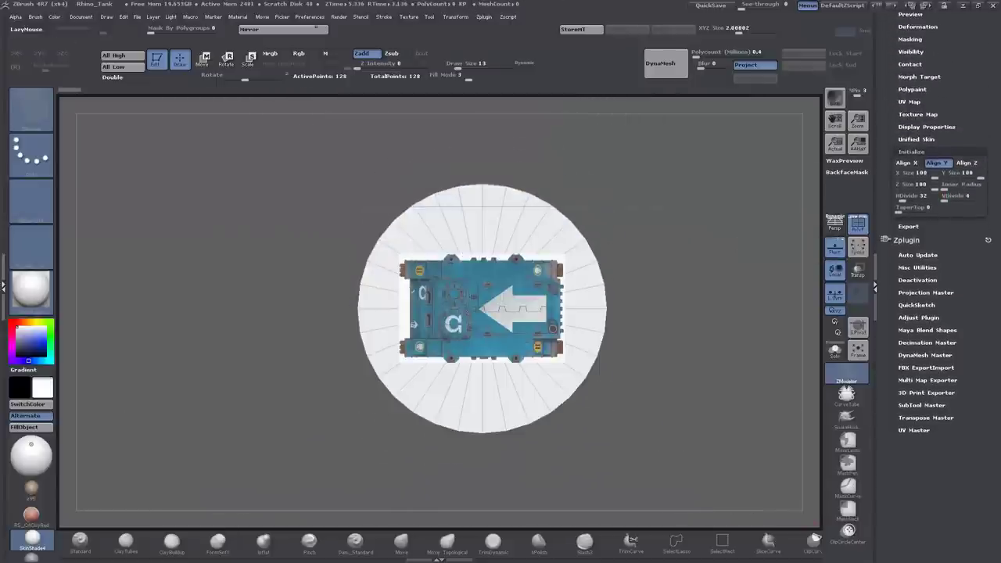
pyautogui.scroll(5, 939, 235)
pyautogui.click(950, 68)
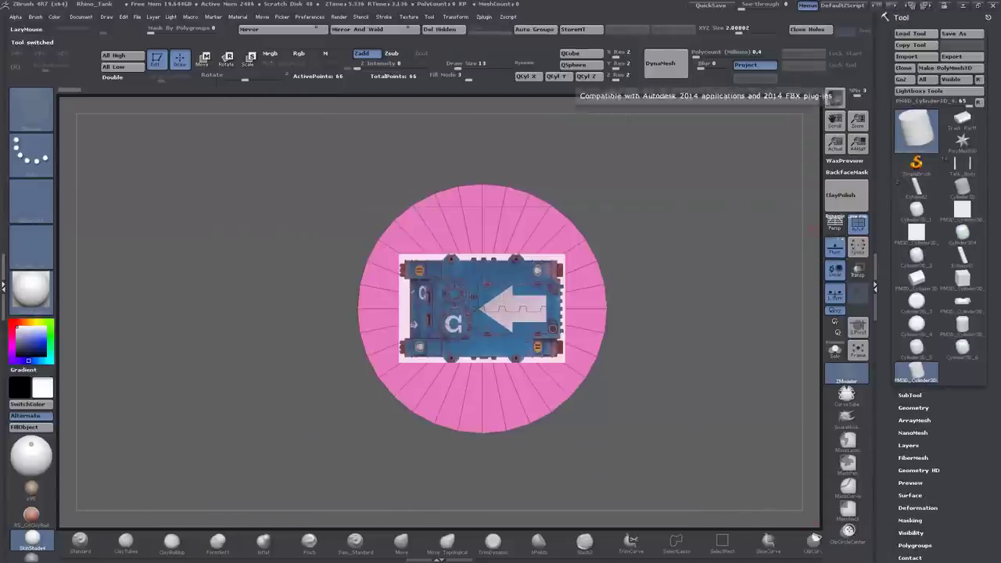
# Shrink the cylinder with XYZ Size, then move and scale it over the circular hatch.
pyautogui.moveTo(783, 28); pyautogui.dragTo(700, 29)
pyautogui.press('f')
pyautogui.press('w')
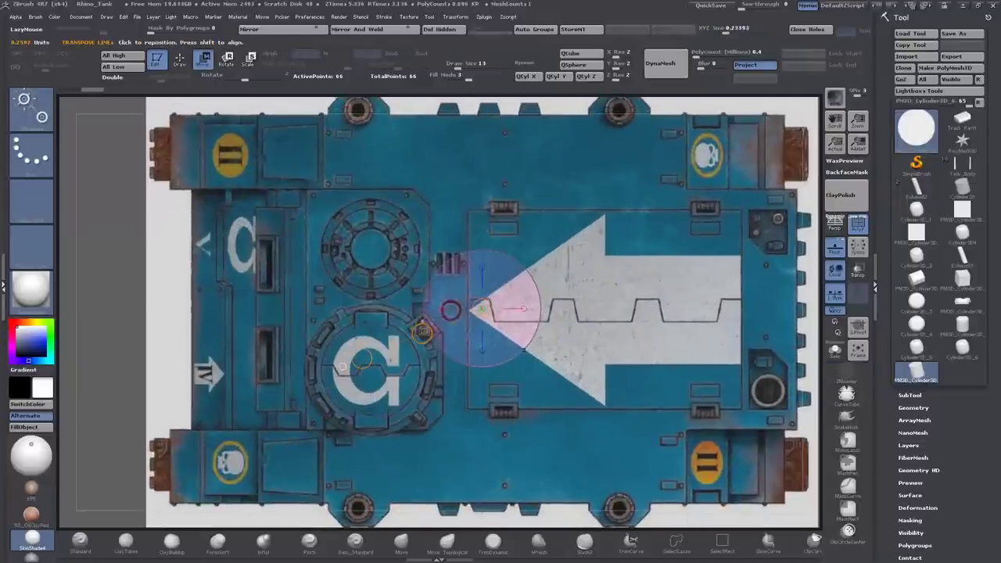
pyautogui.moveTo(500, 311); pyautogui.dragTo(372, 368)
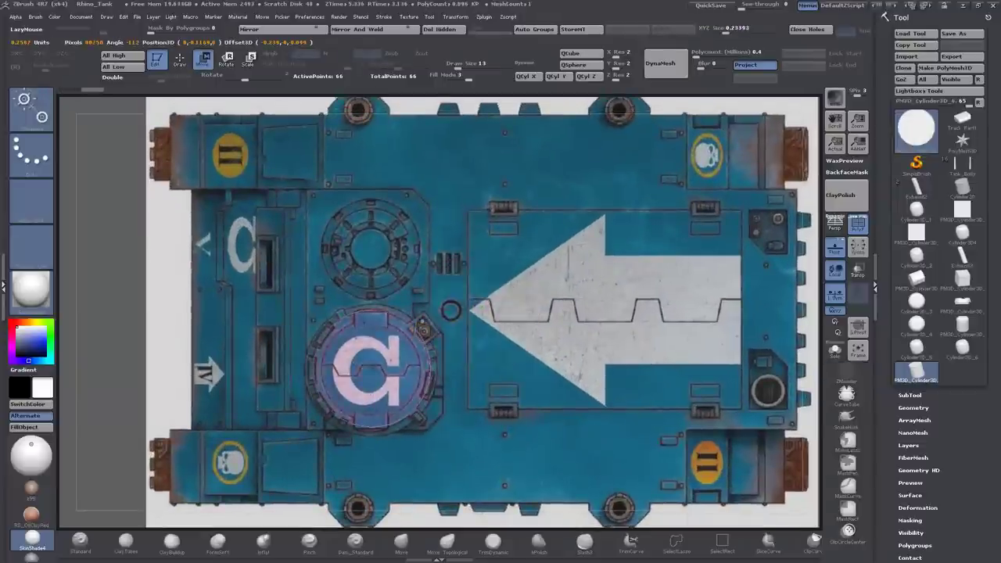
pyautogui.scroll(4, 366, 294)
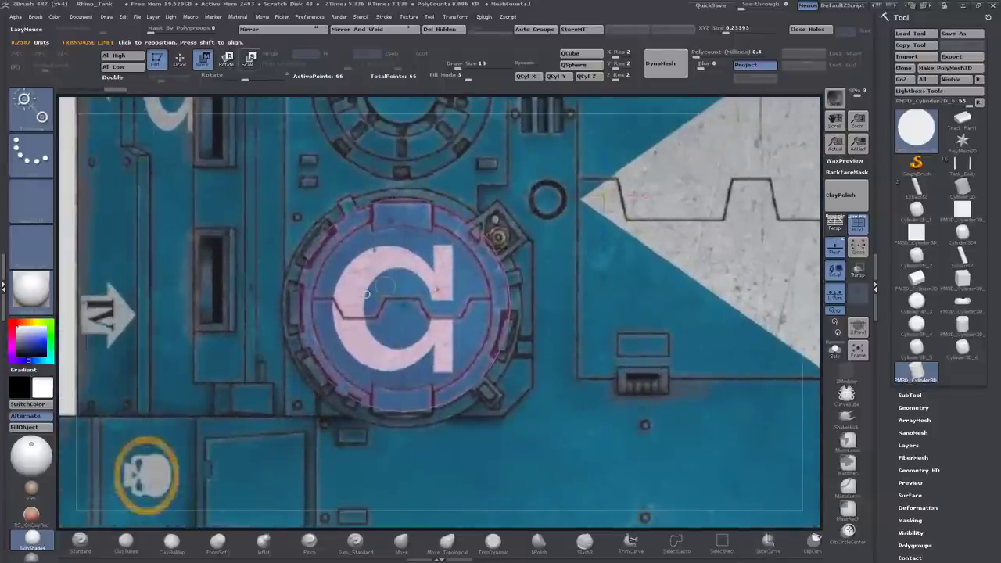
pyautogui.moveTo(545, 264); pyautogui.dragTo(568, 264)
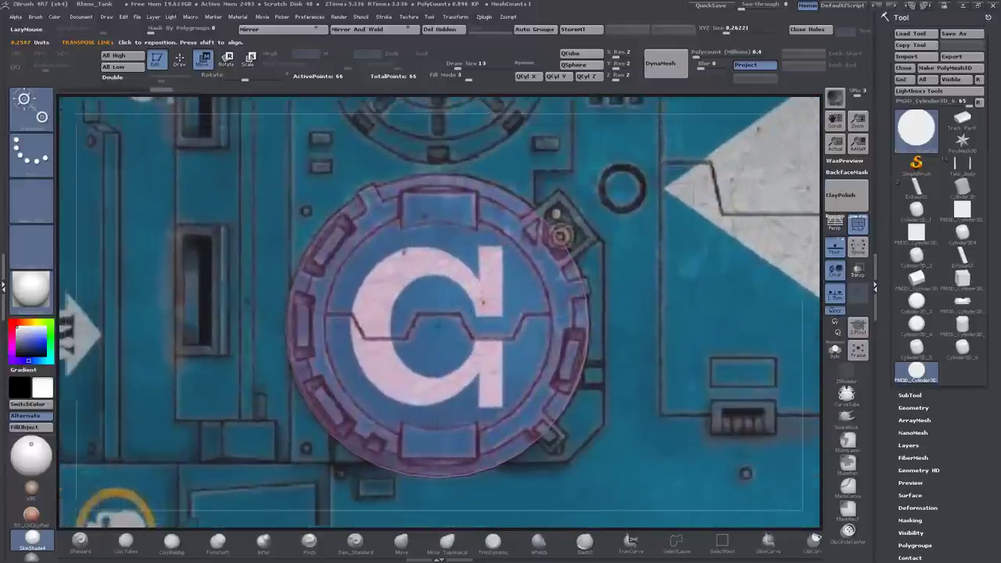
# Switch to the ZModeler brush and bring up its polygon actions menu.
pyautogui.press('b')
pyautogui.press('z')
pyautogui.press('m')
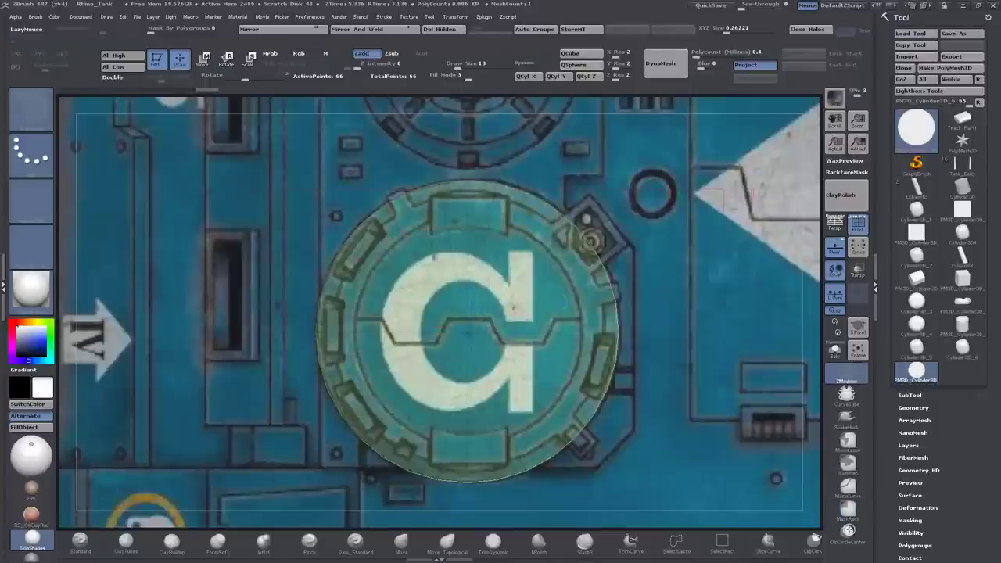
pyautogui.press('space')
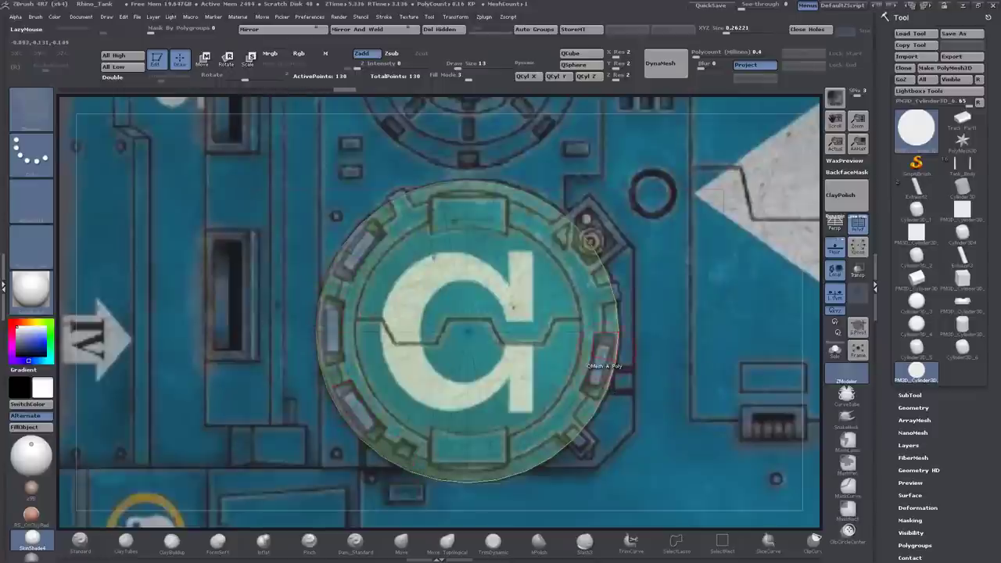
# QMesh the top edge polygons upward into a raised rim and inspect the cap.
pyautogui.moveTo(587, 241); pyautogui.dragTo(568, 398)
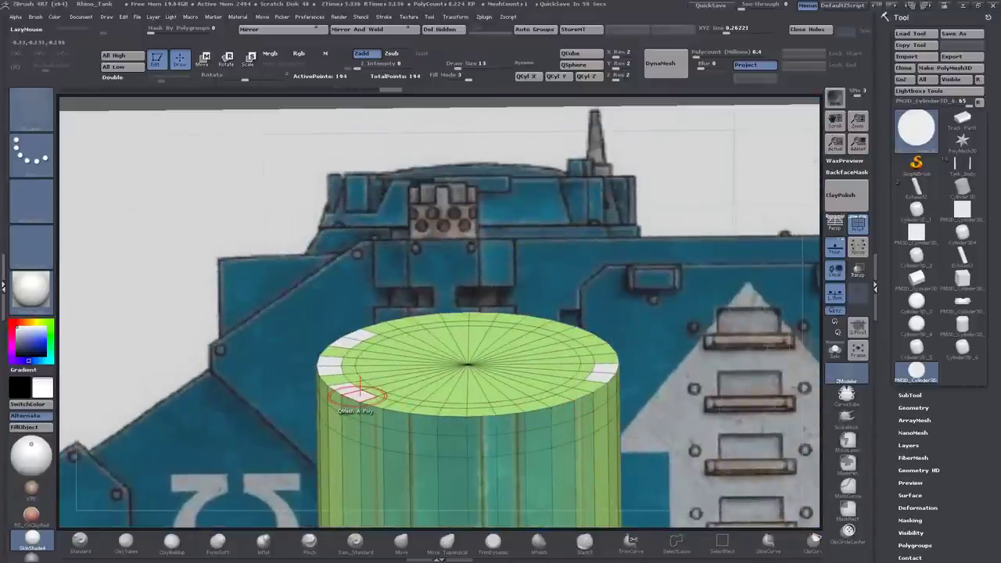
pyautogui.moveTo(359, 392)
pyautogui.mouseDown()
pyautogui.moveTo(359, 381)
pyautogui.moveTo(282, 375)
pyautogui.moveTo(219, 341)
pyautogui.moveTo(591, 219)
pyautogui.mouseUp()
pyautogui.keyDown('alt'); pyautogui.moveTo(579, 512); pyautogui.dragTo(579, 484); pyautogui.keyUp('alt')
pyautogui.click(910, 395)
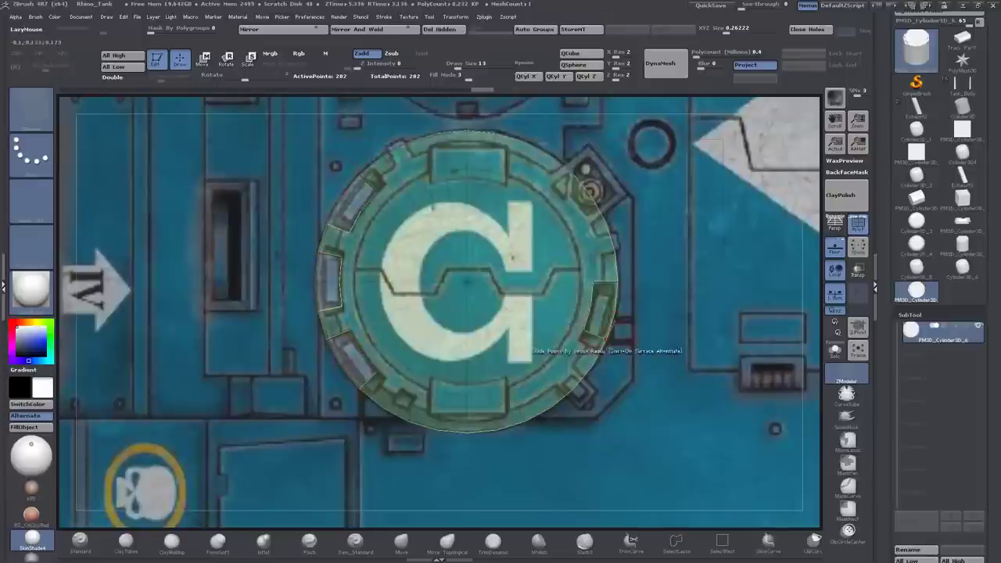
pyautogui.moveTo(595, 317); pyautogui.dragTo(501, 321)
pyautogui.press('ctrl')
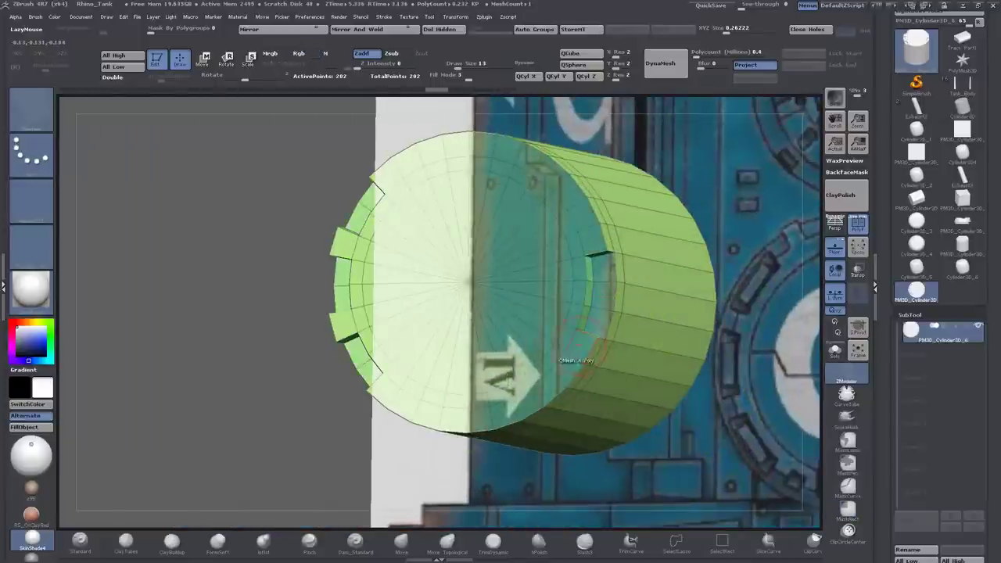
pyautogui.moveTo(587, 292); pyautogui.dragTo(345, 362)
pyautogui.moveTo(314, 294); pyautogui.dragTo(334, 217)
pyautogui.moveTo(366, 371); pyautogui.dragTo(454, 141)
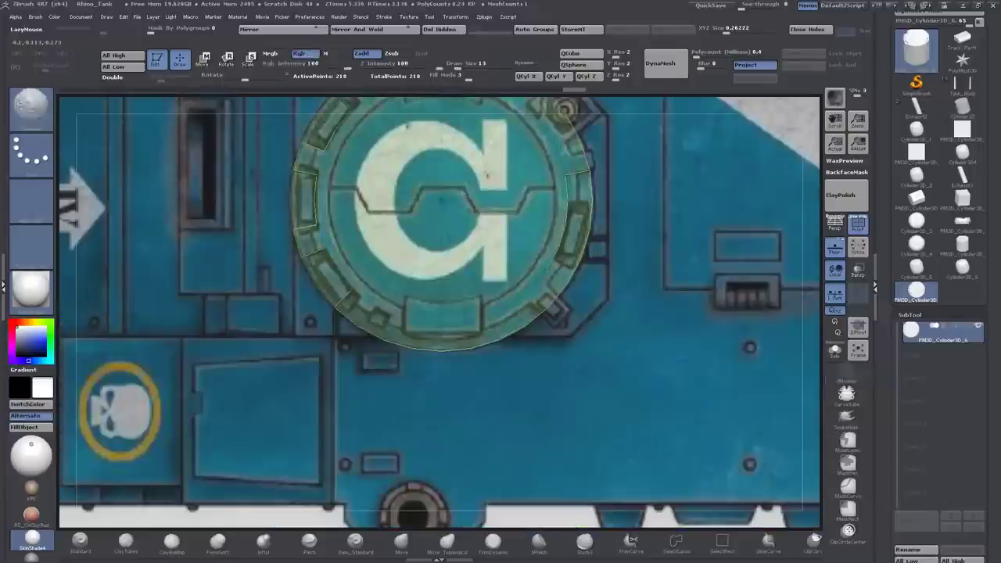
# Extrude notch polygons around the rim with ZModeler, undoing the last rim edit.
pyautogui.press('b')
pyautogui.press('z')
pyautogui.press('m')
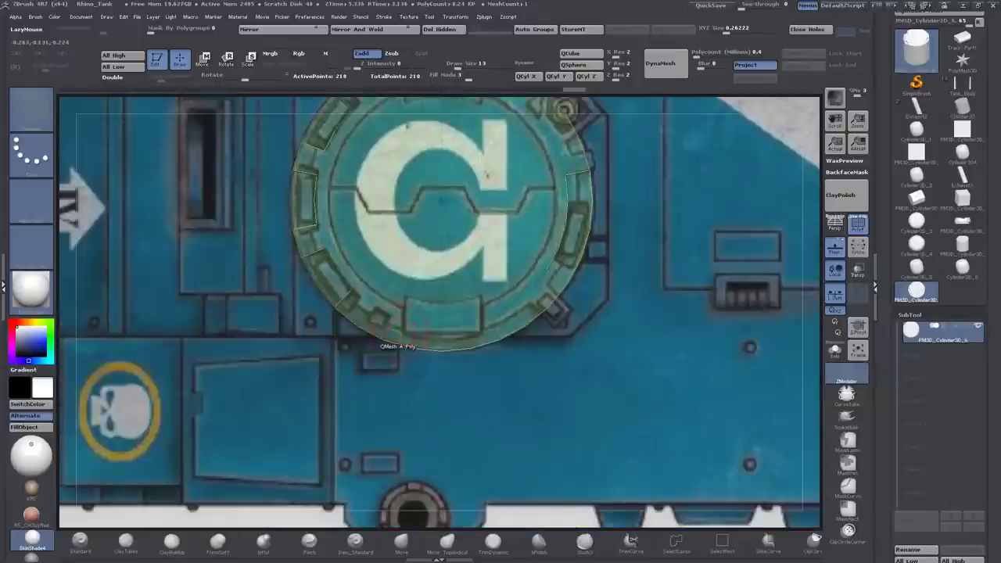
pyautogui.keyDown('alt'); pyautogui.moveTo(403, 104); pyautogui.dragTo(450, 253, button='right'); pyautogui.keyUp('alt')
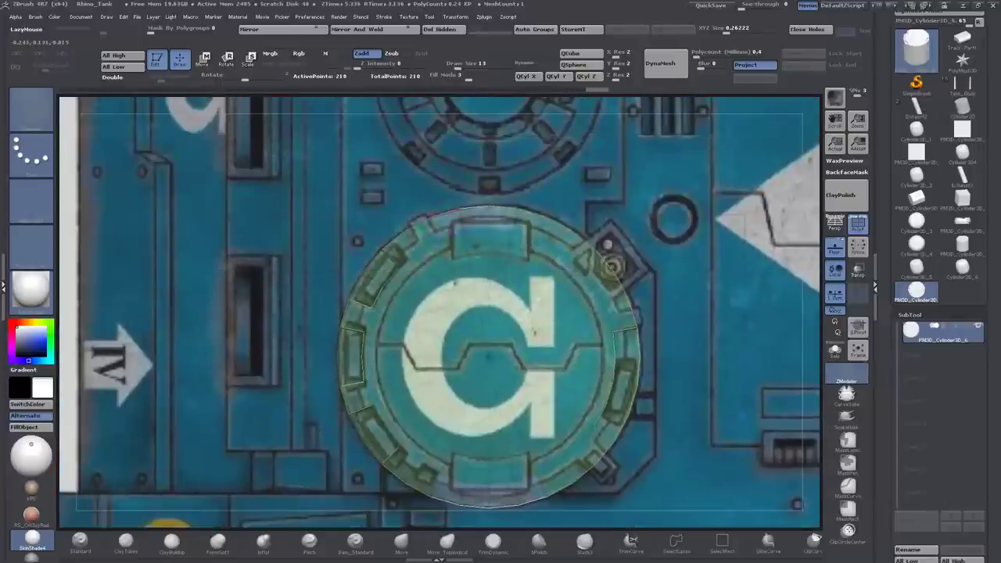
pyautogui.moveTo(611, 266); pyautogui.dragTo(618, 391, button='right')
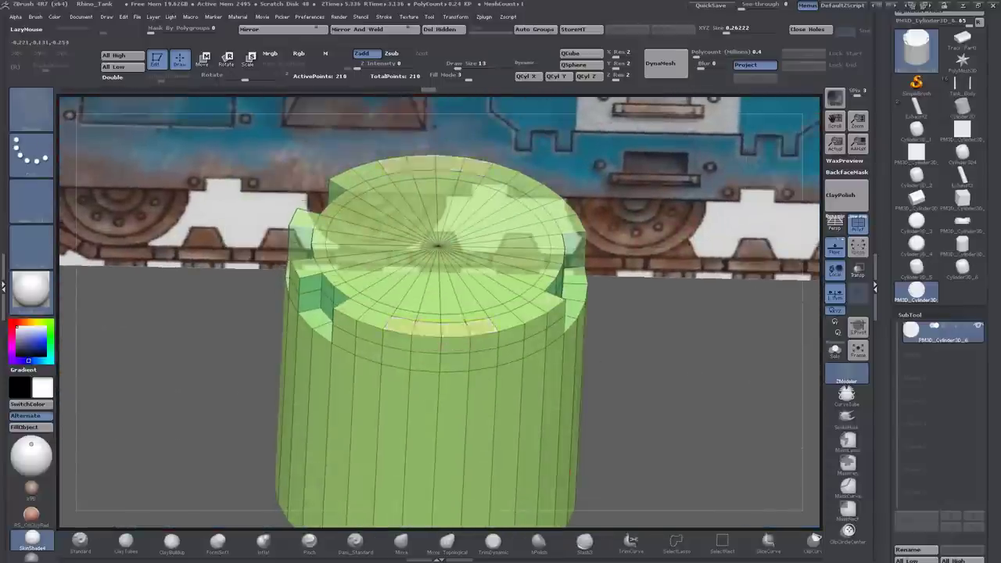
pyautogui.click(440, 337)
pyautogui.moveTo(439, 337); pyautogui.dragTo(536, 380, button='right')
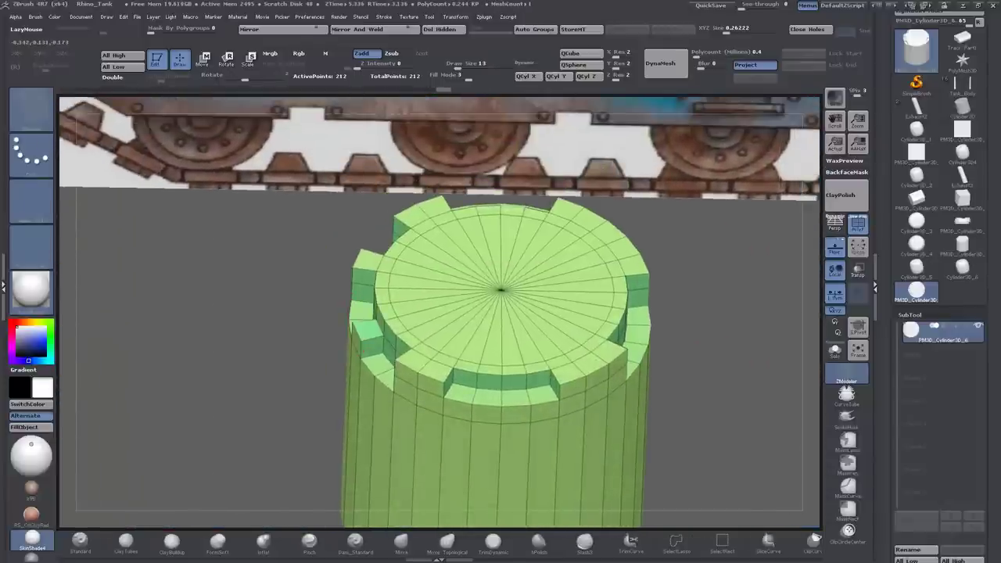
pyautogui.click(367, 332)
pyautogui.moveTo(321, 325); pyautogui.dragTo(328, 196, button='right')
pyautogui.click(302, 156)
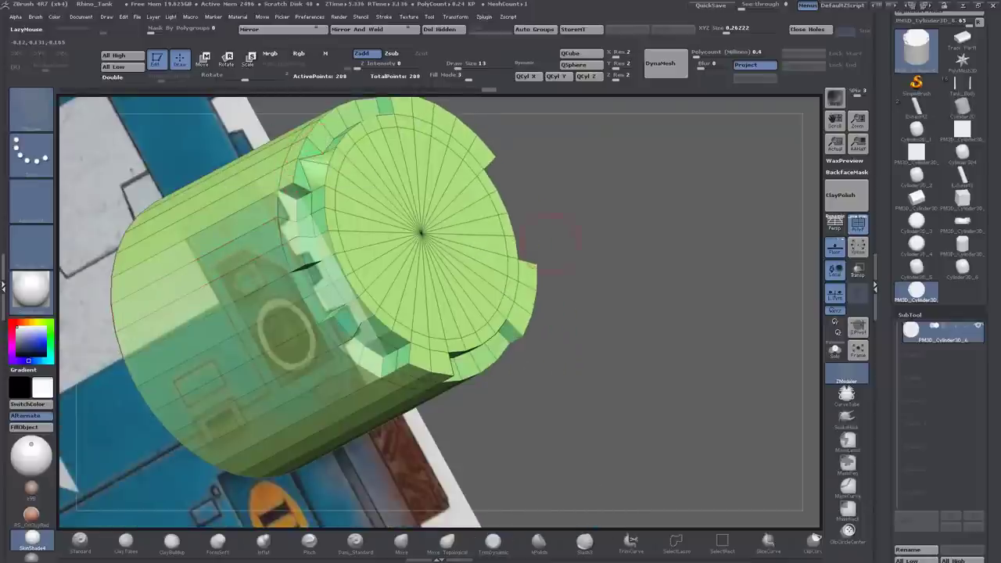
pyautogui.hotkey('ctrl', 'z')
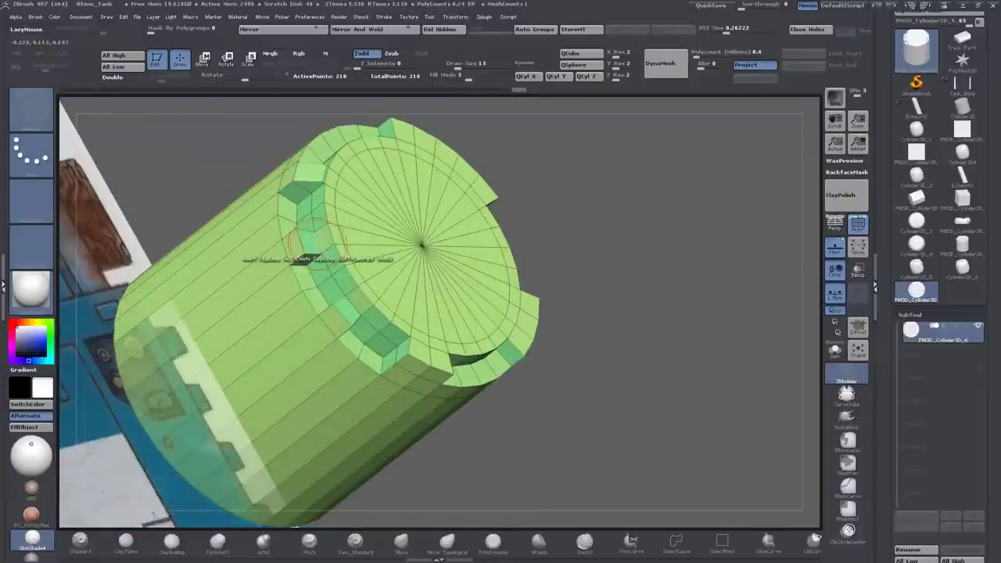
# Add a notch edit and insert an edge loop on the rim wall.
pyautogui.click(352, 301)
pyautogui.moveTo(673, 352); pyautogui.dragTo(505, 384)
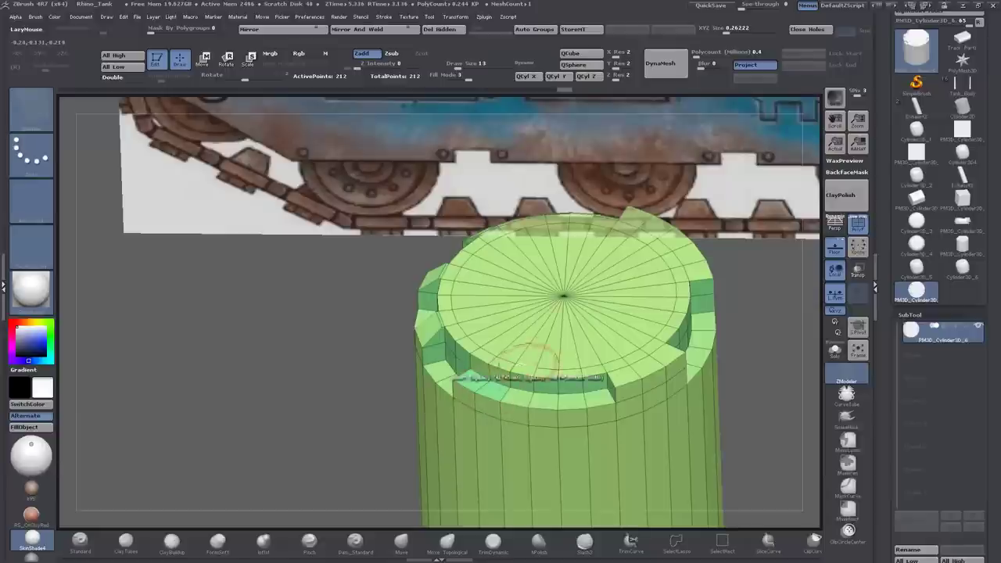
pyautogui.keyDown('alt'); pyautogui.moveTo(625, 395); pyautogui.dragTo(575, 381, button='right'); pyautogui.keyUp('alt')
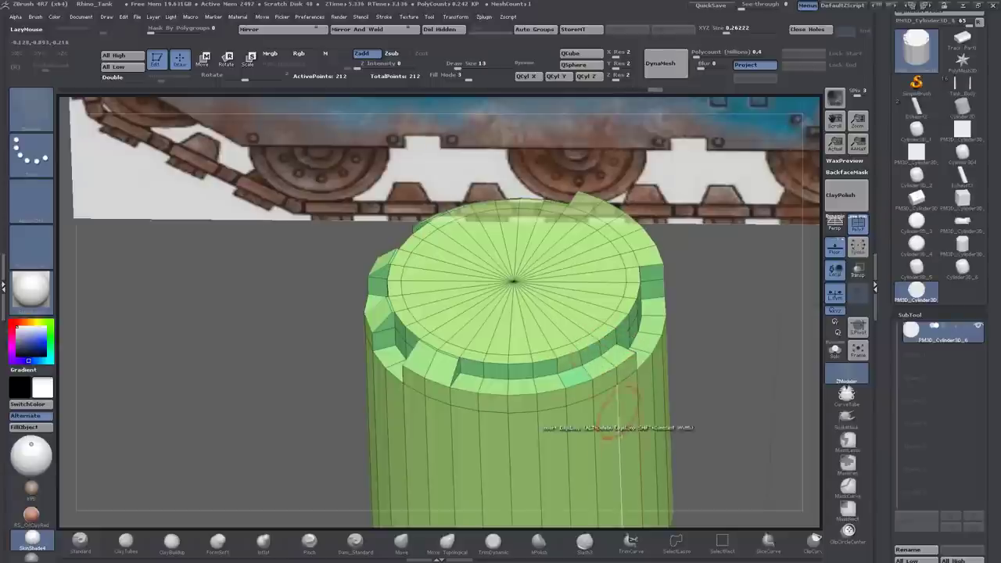
pyautogui.moveTo(688, 407)
pyautogui.mouseDown()
pyautogui.moveTo(708, 438)
pyautogui.moveTo(677, 395)
pyautogui.moveTo(686, 408)
pyautogui.mouseUp()
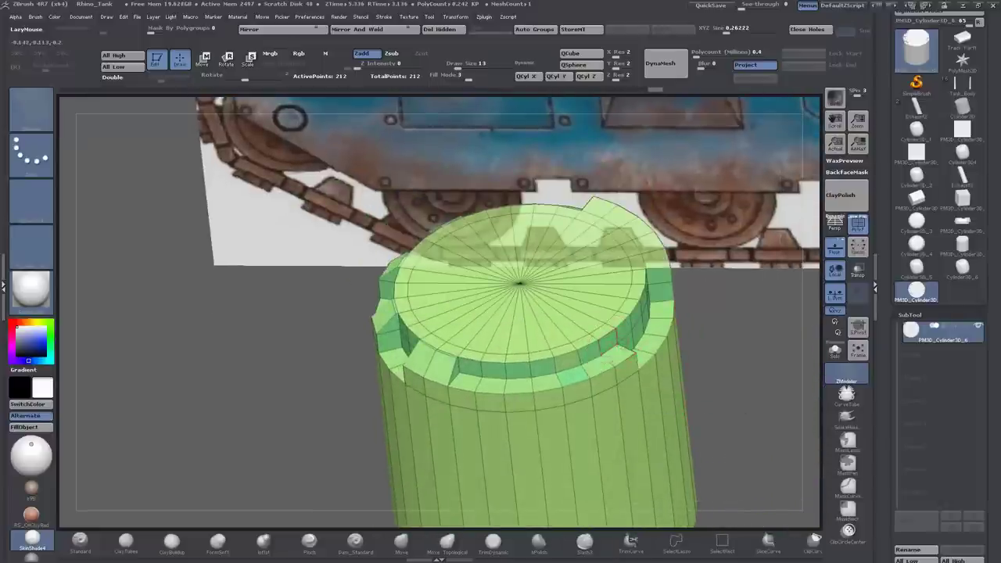
pyautogui.click(591, 358)
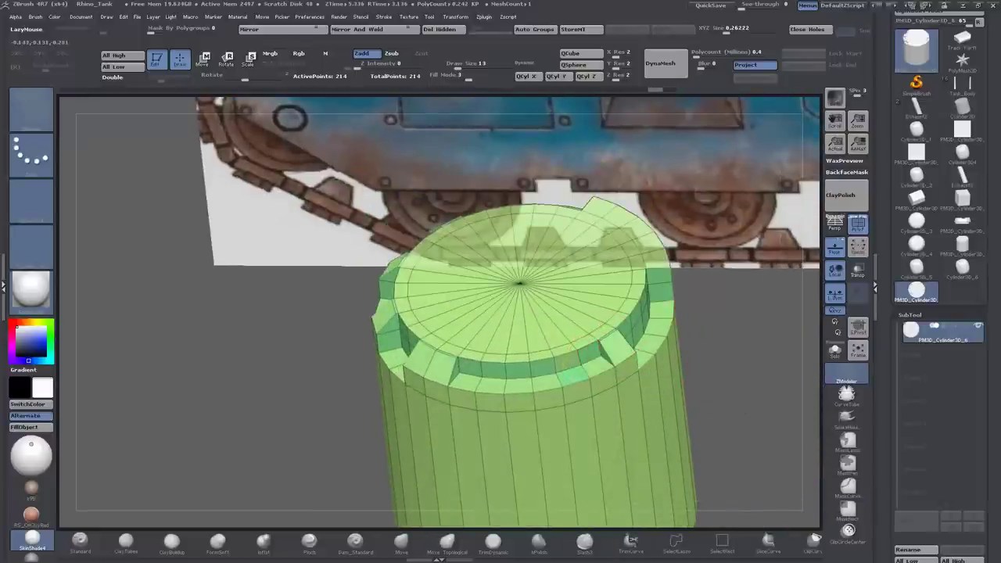
pyautogui.moveTo(280, 352)
pyautogui.mouseDown()
pyautogui.moveTo(297, 406)
pyautogui.moveTo(285, 360)
pyautogui.mouseUp()
# Hide the floor and tank reference, then inset a ring into the top cap.
pyautogui.hotkey('shift', 'p')
pyautogui.moveTo(704, 352); pyautogui.dragTo(704, 313)
pyautogui.moveTo(480, 286); pyautogui.dragTo(467, 280)
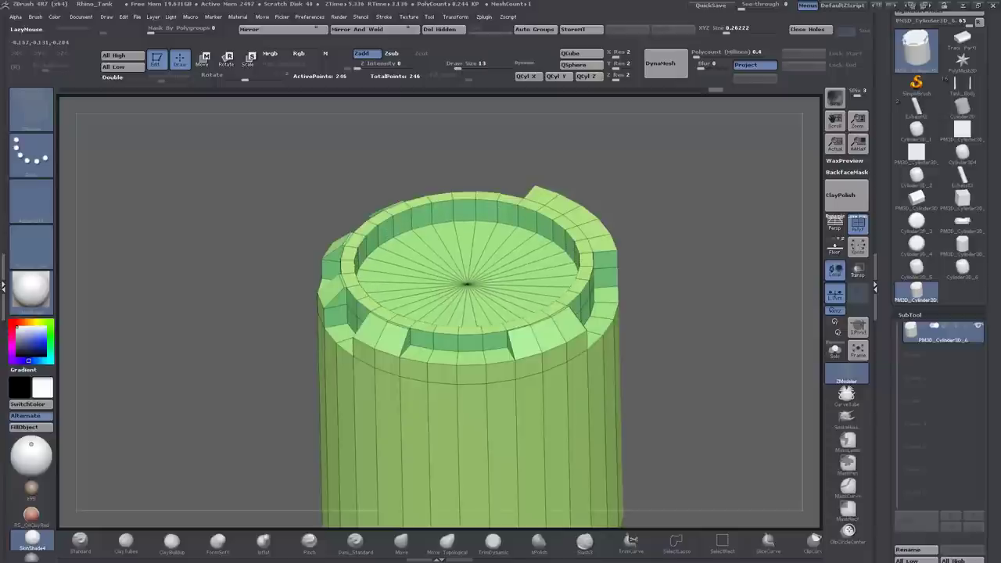
pyautogui.moveTo(704, 313); pyautogui.dragTo(423, 332)
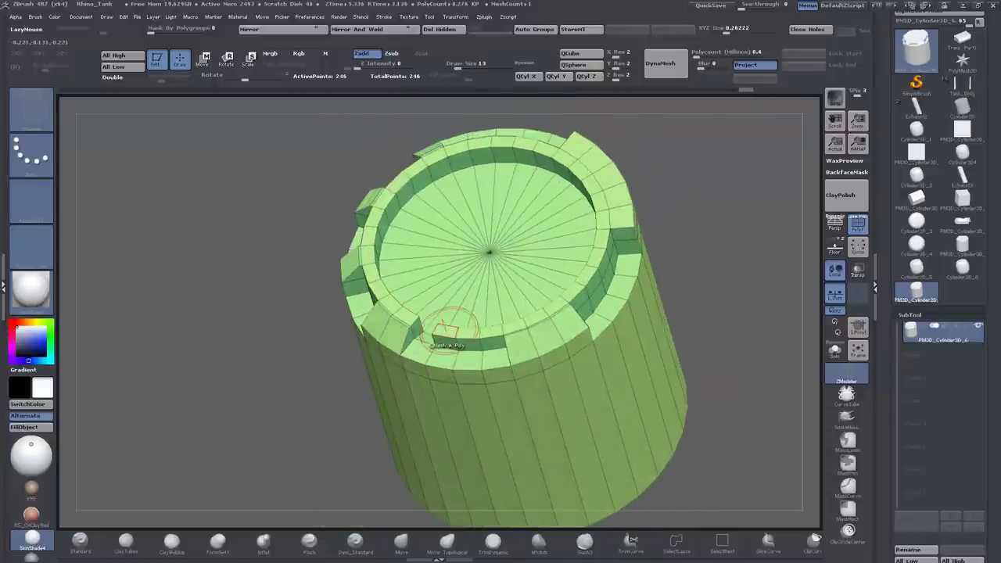
pyautogui.moveTo(313, 258); pyautogui.dragTo(264, 270)
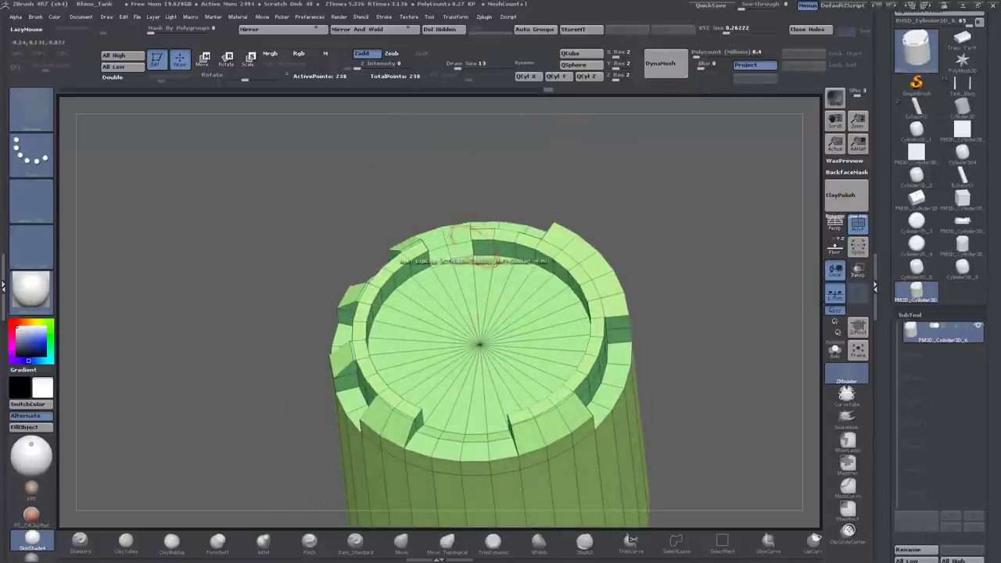
# Tidy a rim polygon and orbit to check the hollow top from several angles.
pyautogui.click(507, 235)
pyautogui.moveTo(540, 212); pyautogui.dragTo(426, 258)
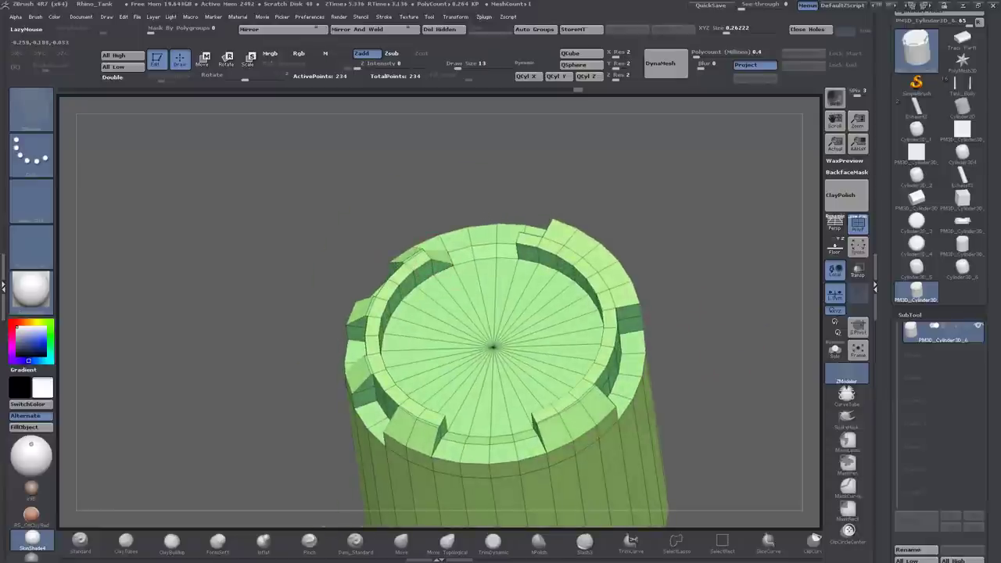
pyautogui.moveTo(643, 176); pyautogui.dragTo(626, 161)
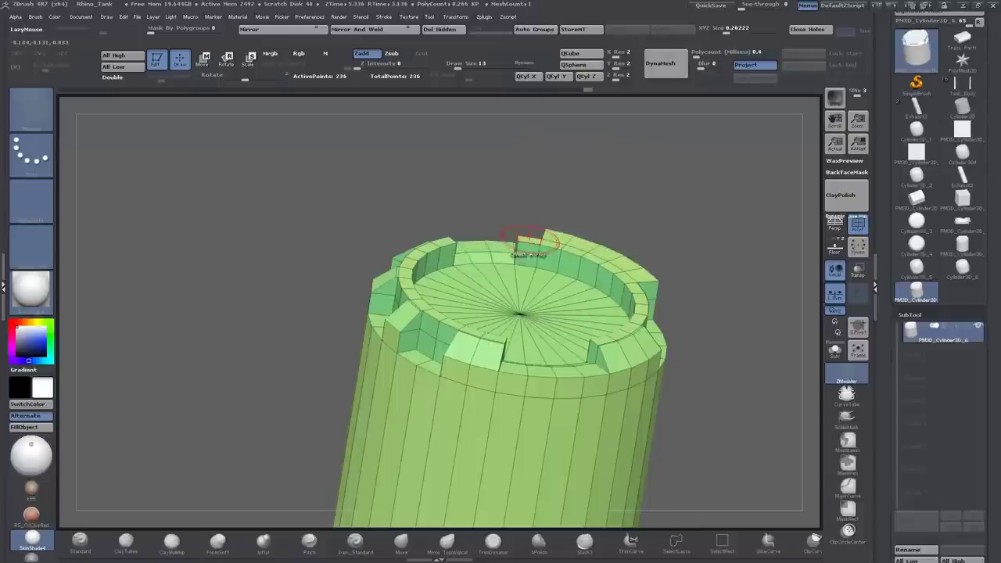
pyautogui.moveTo(438, 258); pyautogui.dragTo(336, 323)
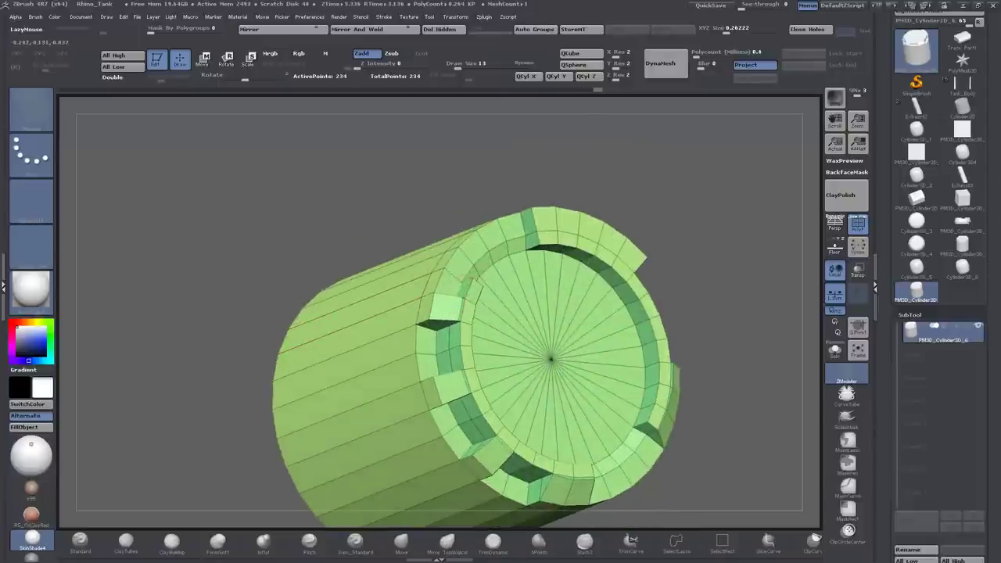
pyautogui.moveTo(774, 321); pyautogui.dragTo(751, 265)
# Mask the top rim and squash the cylinder into a shallow disc.
pyautogui.press('w')
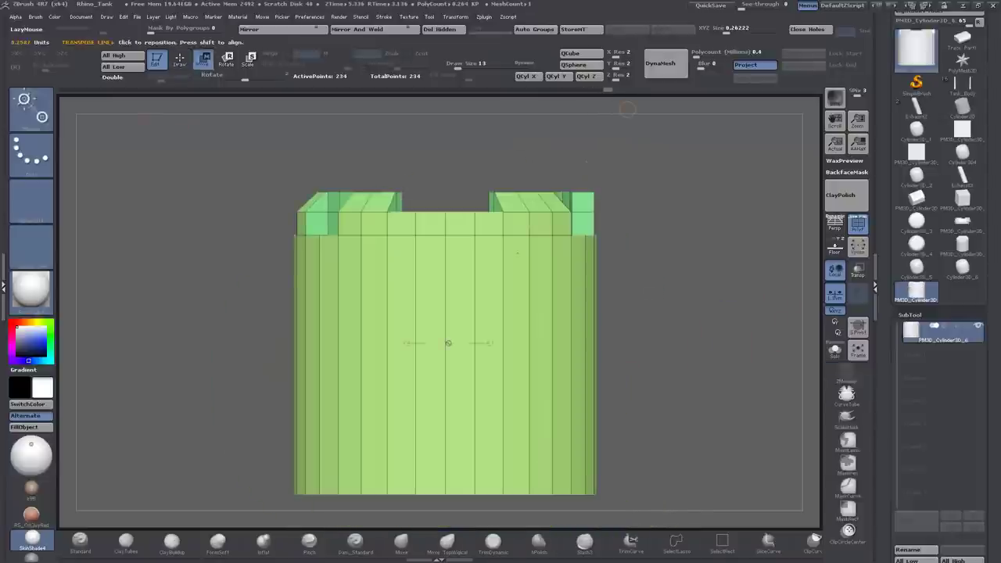
pyautogui.moveTo(447, 340); pyautogui.dragTo(438, 250)
pyautogui.keyDown('ctrl'); pyautogui.click(438, 250); pyautogui.keyUp('ctrl')
pyautogui.moveTo(462, 168)
pyautogui.mouseDown()
pyautogui.moveTo(462, 358)
pyautogui.moveTo(464, 167)
pyautogui.moveTo(464, 239)
pyautogui.mouseUp()
# Clear the mask and flare the bottom edge loop outward with the Edge Scale action.
pyautogui.keyDown('ctrl'); pyautogui.click(464, 297); pyautogui.keyUp('ctrl')
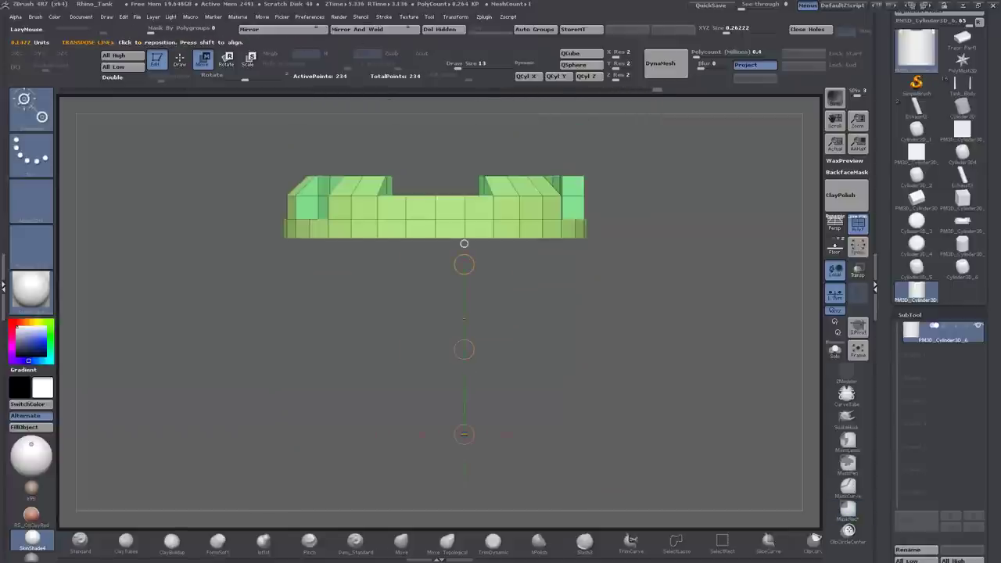
pyautogui.moveTo(665, 352); pyautogui.dragTo(665, 423)
pyautogui.click(847, 374)
pyautogui.press('space')
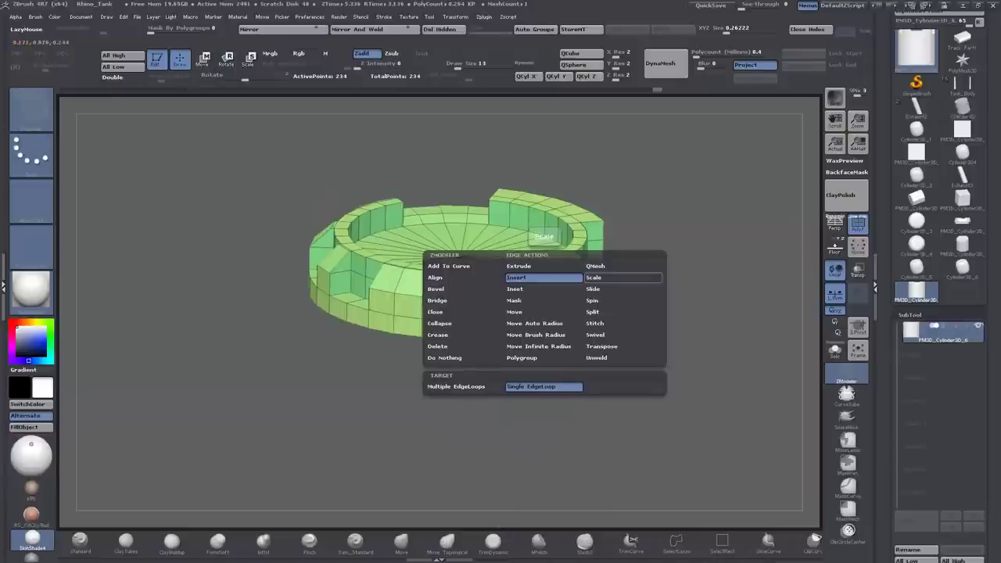
pyautogui.click(594, 278)
pyautogui.moveTo(571, 345); pyautogui.dragTo(608, 306)
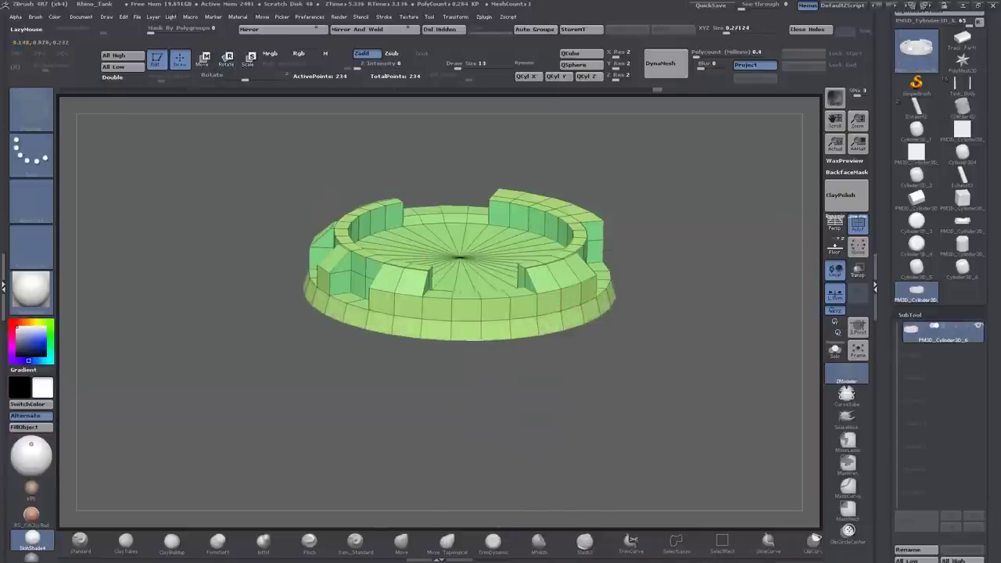
pyautogui.hotkey('ctrl', 'z')
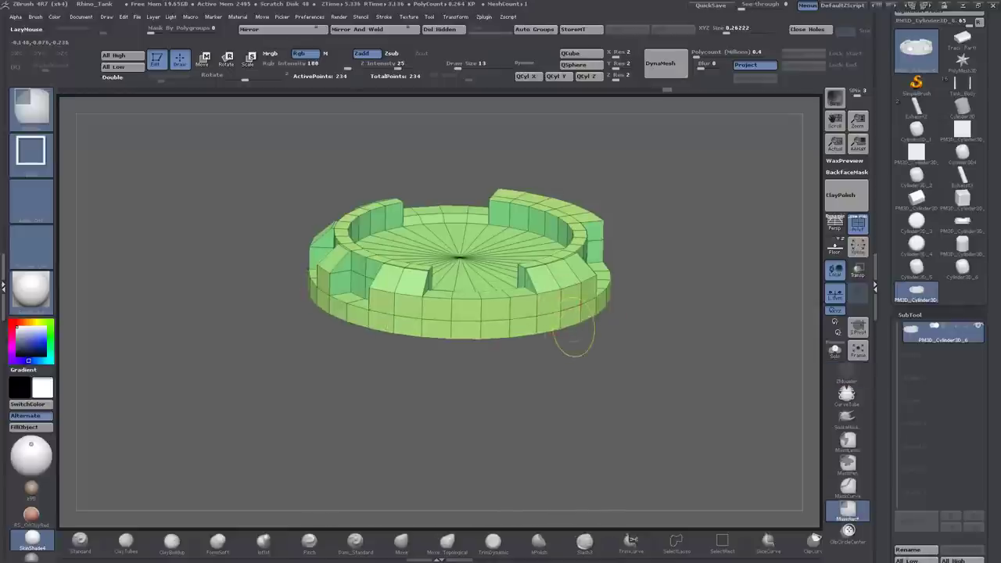
pyautogui.hotkey('ctrl', 'shift', 'z')
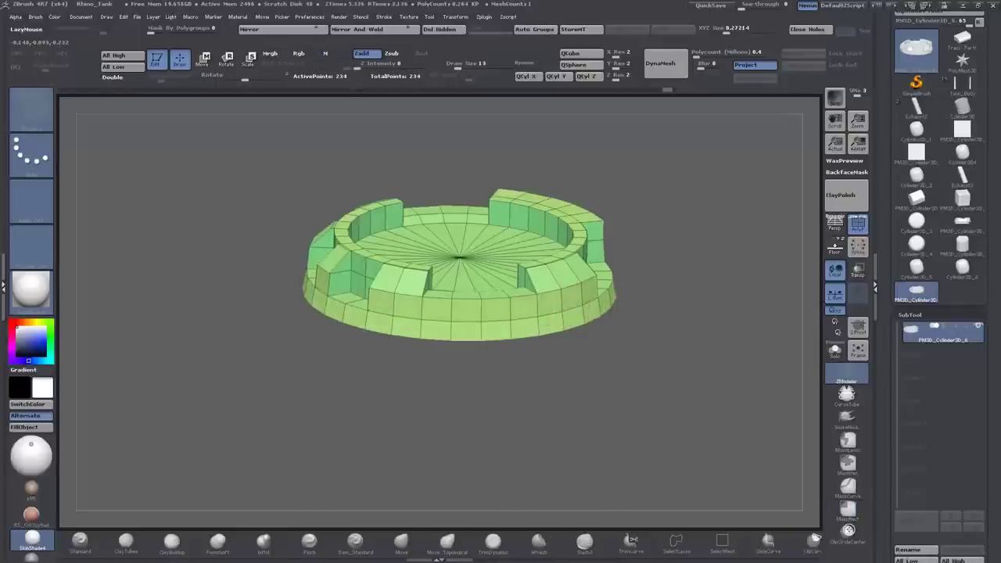
# Inset a Flat Border loop around the ring's inner floor, redoing the first attempt.
pyautogui.keyDown('alt'); pyautogui.moveTo(562, 368); pyautogui.dragTo(561, 258); pyautogui.keyUp('alt')
pyautogui.moveTo(469, 462); pyautogui.dragTo(462, 387)
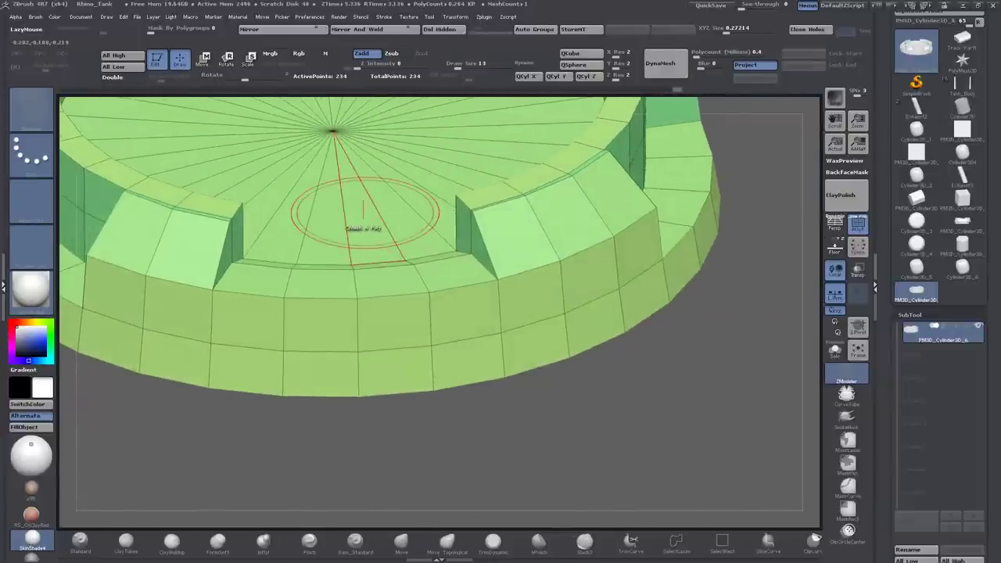
pyautogui.press('f')
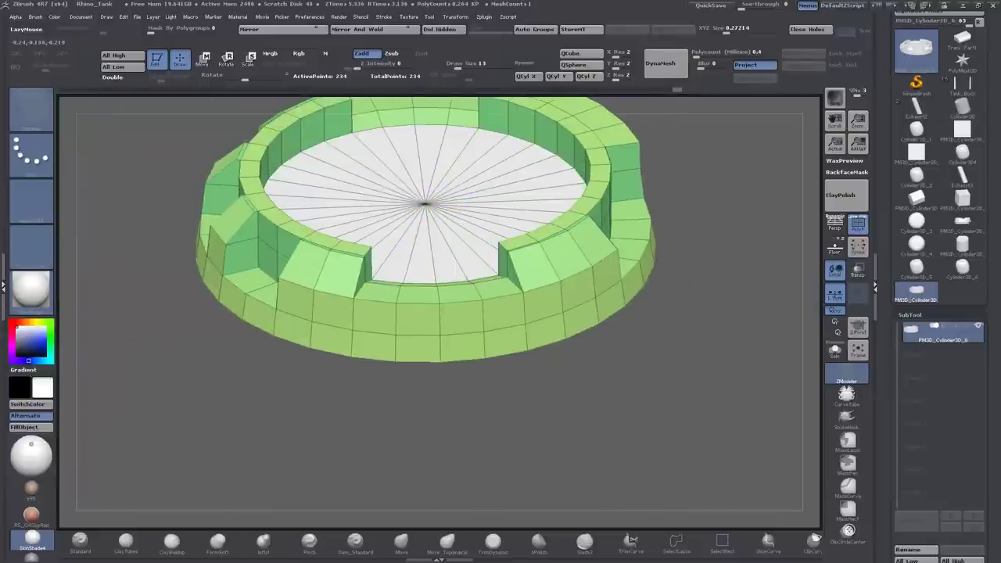
pyautogui.click(431, 253)
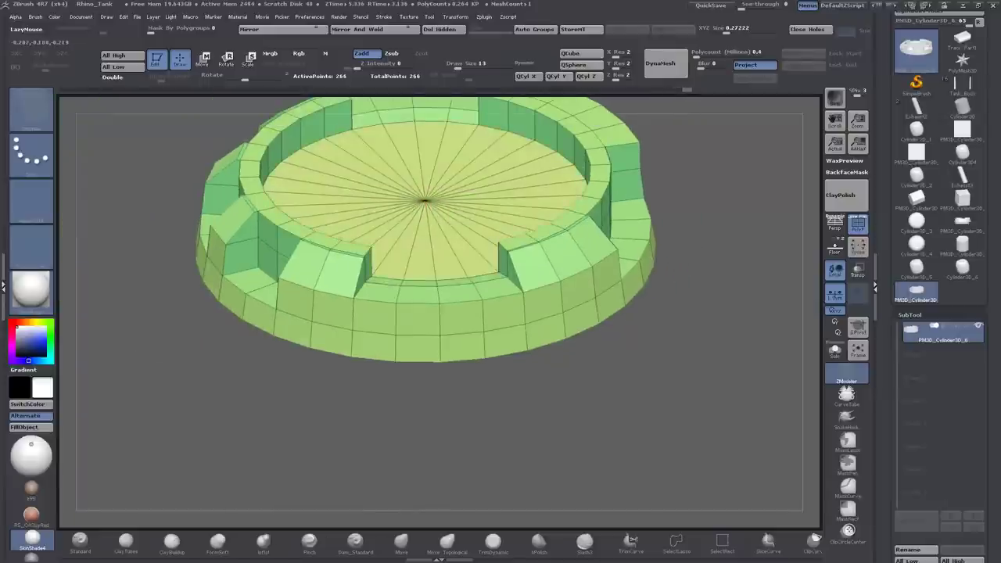
pyautogui.hotkey('ctrl', 'z')
pyautogui.moveTo(529, 412)
pyautogui.mouseDown()
pyautogui.moveTo(529, 446)
pyautogui.moveTo(526, 408)
pyautogui.mouseUp()
pyautogui.press('space')
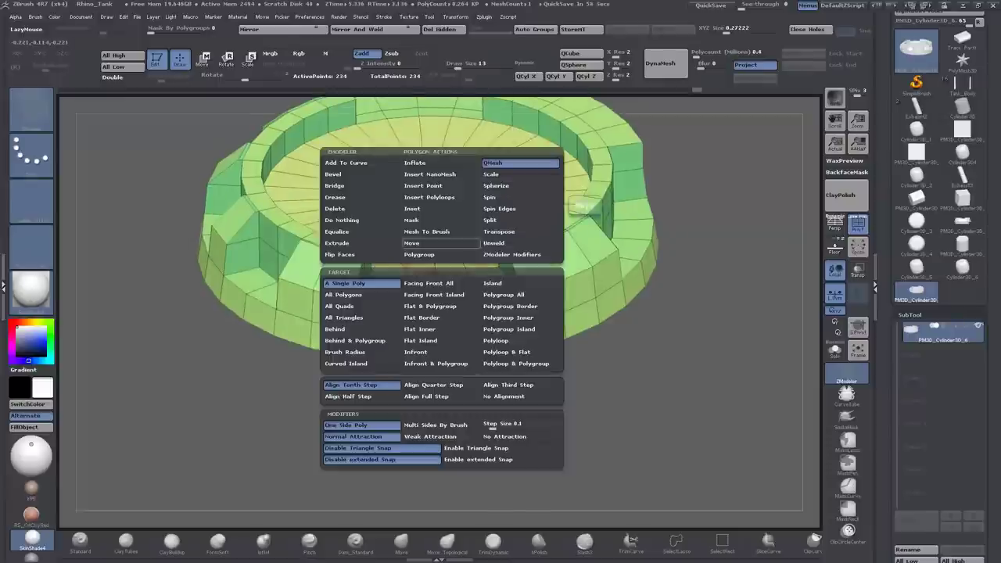
pyautogui.click(425, 256)
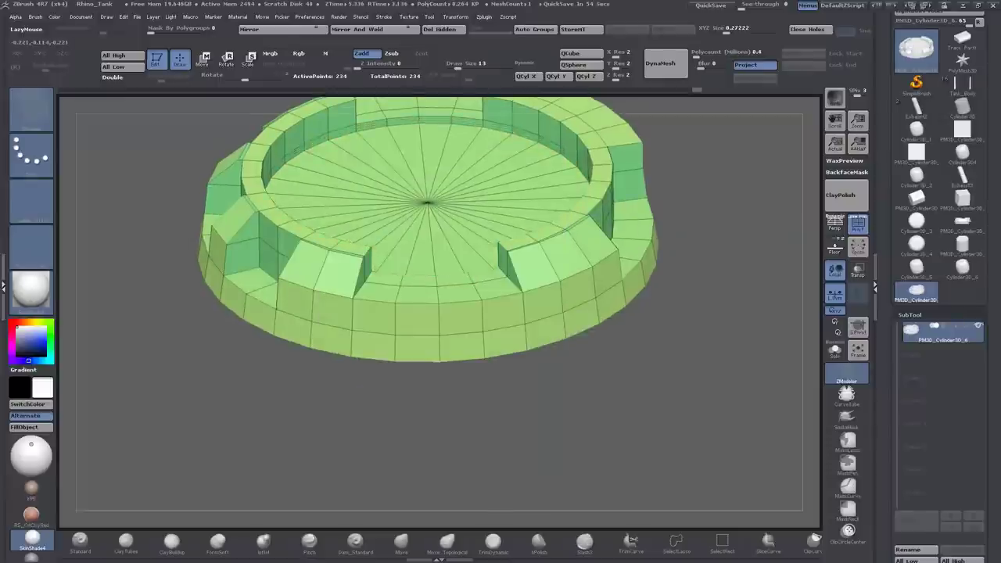
pyautogui.moveTo(611, 438)
pyautogui.mouseDown()
pyautogui.moveTo(640, 407)
pyautogui.moveTo(610, 419)
pyautogui.moveTo(634, 411)
pyautogui.moveTo(618, 422)
pyautogui.moveTo(626, 414)
pyautogui.mouseUp()
# Set Geometry Crease Tolerance to 45.
pyautogui.click(910, 315)
pyautogui.click(914, 327)
pyautogui.scroll(-3, 939, 352)
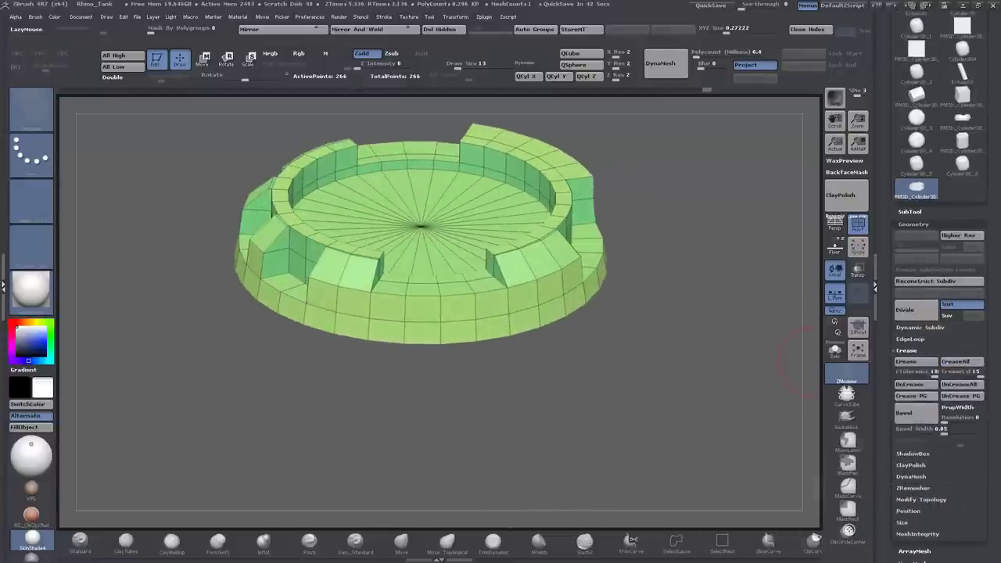
pyautogui.click(912, 372)
pyautogui.write('45')
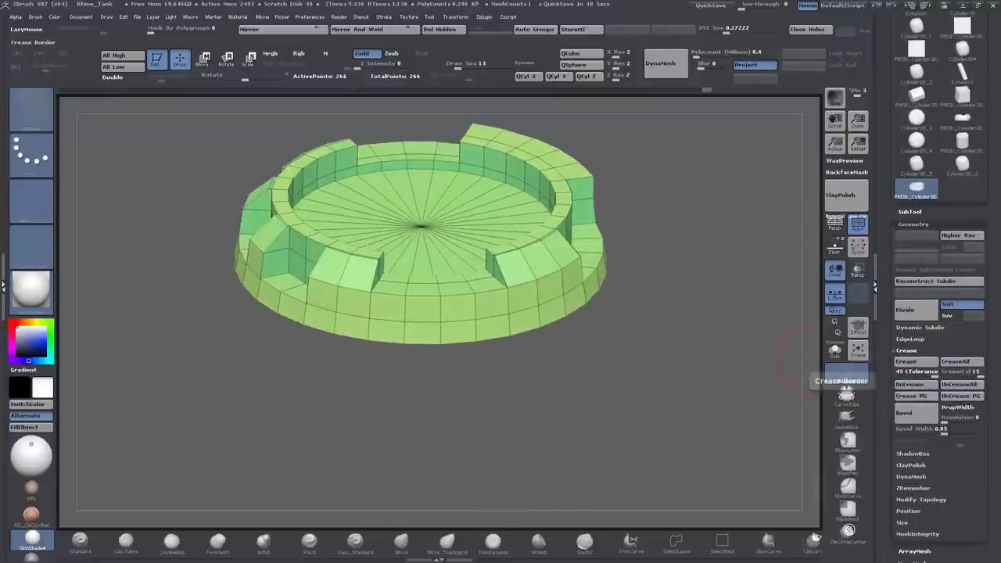
pyautogui.press('Return')
# Preview the ring smoothed with Ctrl+D and Dynamic Subdiv at 3 levels, then turn it off.
pyautogui.moveTo(782, 367); pyautogui.dragTo(677, 365)
pyautogui.hotkey('ctrl', 'd')
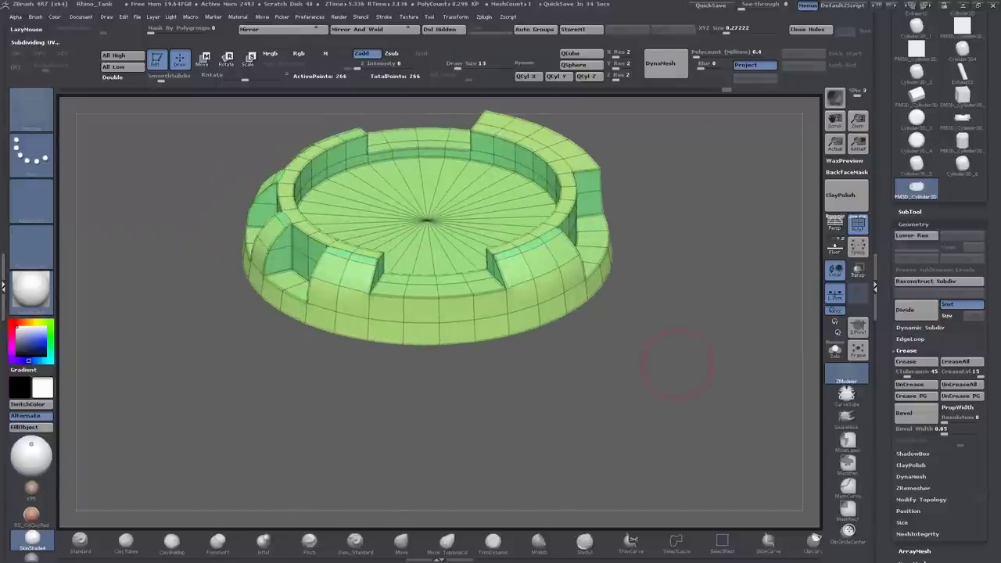
pyautogui.click(858, 224)
pyautogui.moveTo(751, 360)
pyautogui.mouseDown()
pyautogui.moveTo(689, 392)
pyautogui.moveTo(672, 368)
pyautogui.moveTo(689, 347)
pyautogui.mouseUp()
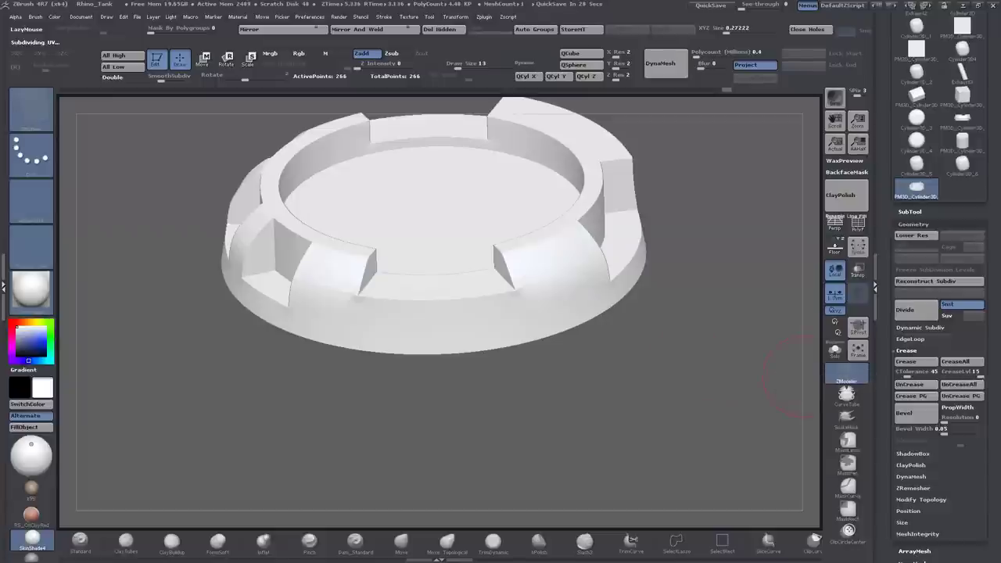
pyautogui.click(920, 327)
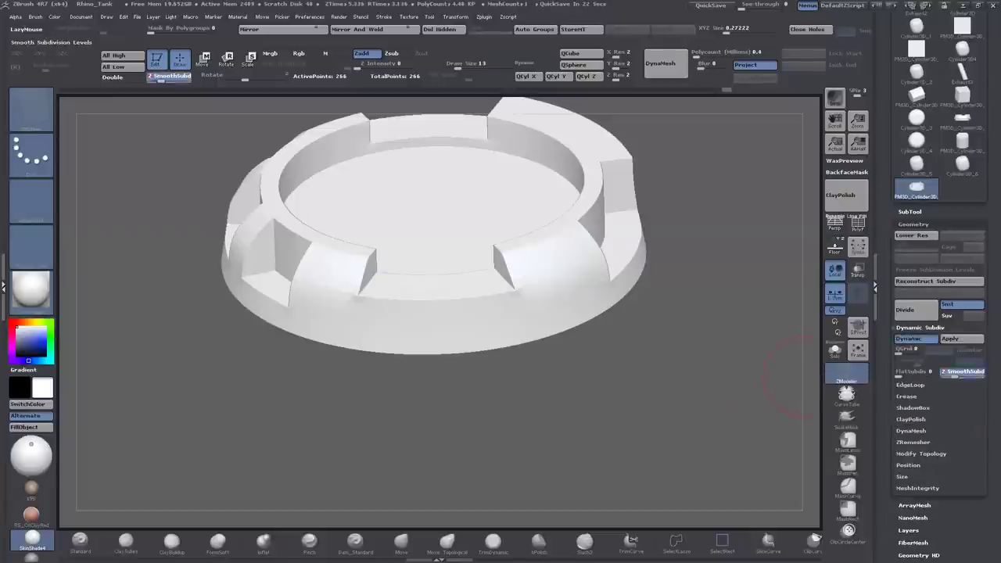
pyautogui.click(963, 372)
pyautogui.moveTo(790, 379); pyautogui.dragTo(751, 383)
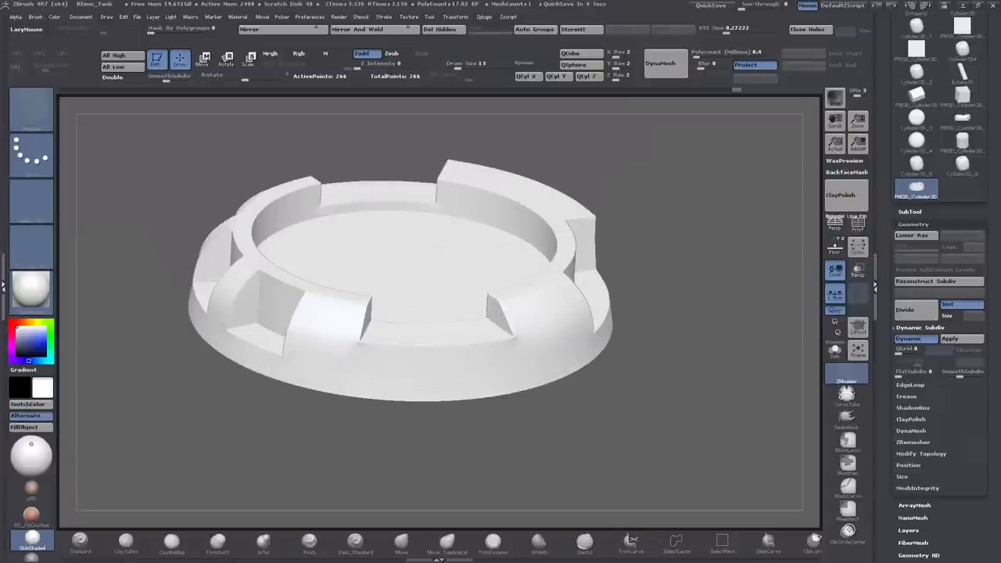
pyautogui.hotkey('shift', 'f')
pyautogui.hotkey('shift', 'd')
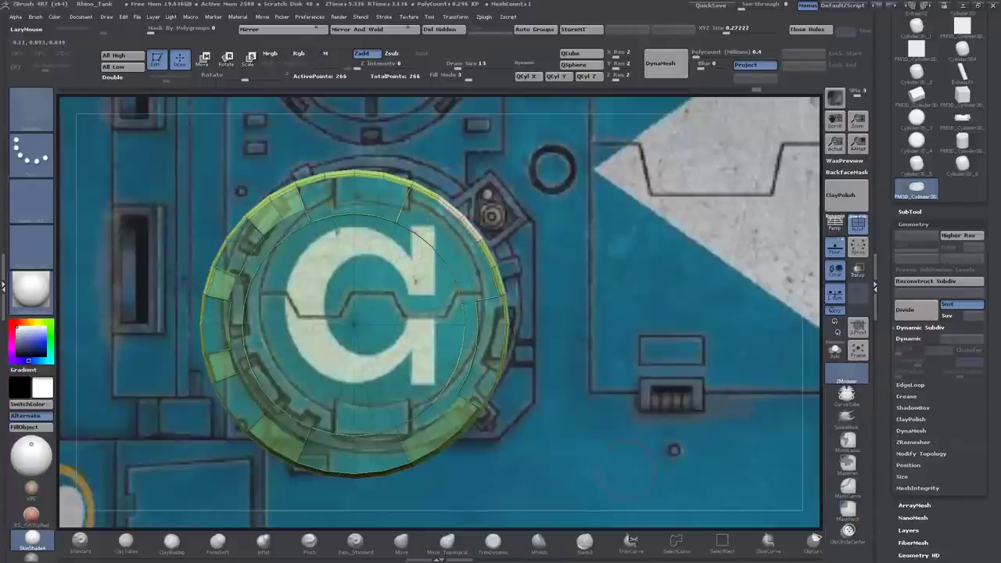
# Orbit over the tank reference and the disc to view its top and front.
pyautogui.moveTo(599, 442)
pyautogui.keyDown('alt'); pyautogui.mouseDown()
pyautogui.moveTo(579, 415)
pyautogui.moveTo(619, 415)
pyautogui.moveTo(618, 329)
pyautogui.moveTo(593, 290)
pyautogui.moveTo(593, 196)
pyautogui.moveTo(593, 298)
pyautogui.moveTo(626, 360)
pyautogui.moveTo(696, 384)
pyautogui.moveTo(720, 379)
pyautogui.mouseUp(); pyautogui.keyUp('alt')
pyautogui.moveTo(589, 270); pyautogui.dragTo(491, 227)
pyautogui.moveTo(483, 445); pyautogui.dragTo(450, 438)
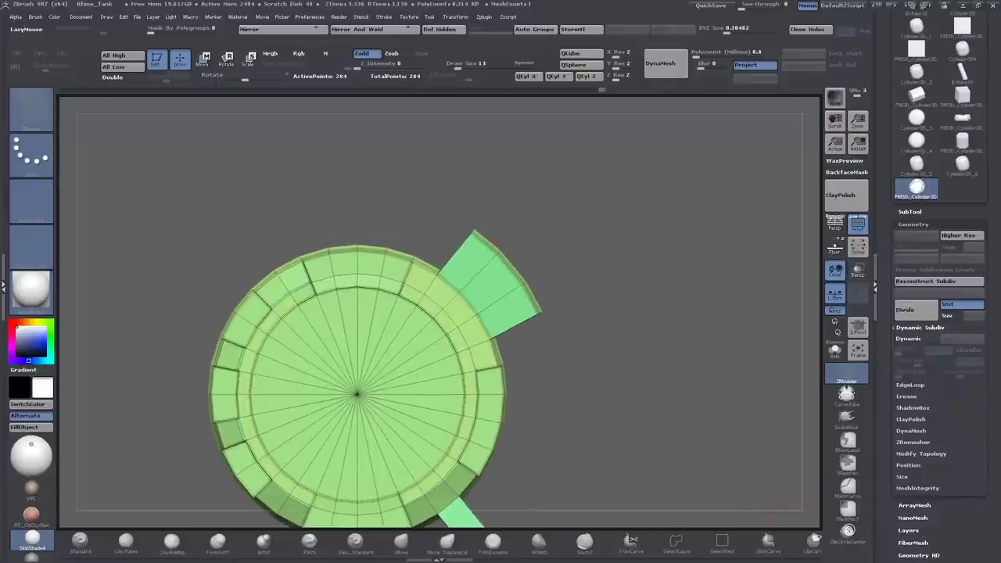
# Clip the wedge tab with ClipCurve, move it up-right, and clip it diagonally.
pyautogui.keyDown('ctrl'); pyautogui.keyDown('shift'); pyautogui.moveTo(438, 188); pyautogui.dragTo(612, 397); pyautogui.keyUp('shift'); pyautogui.keyUp('ctrl')
pyautogui.press('w')
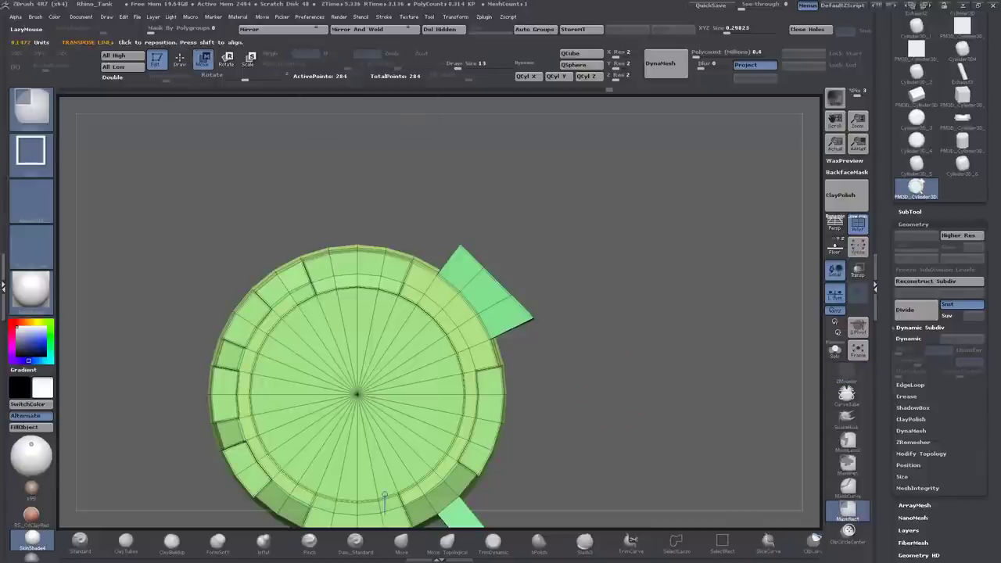
pyautogui.press('q')
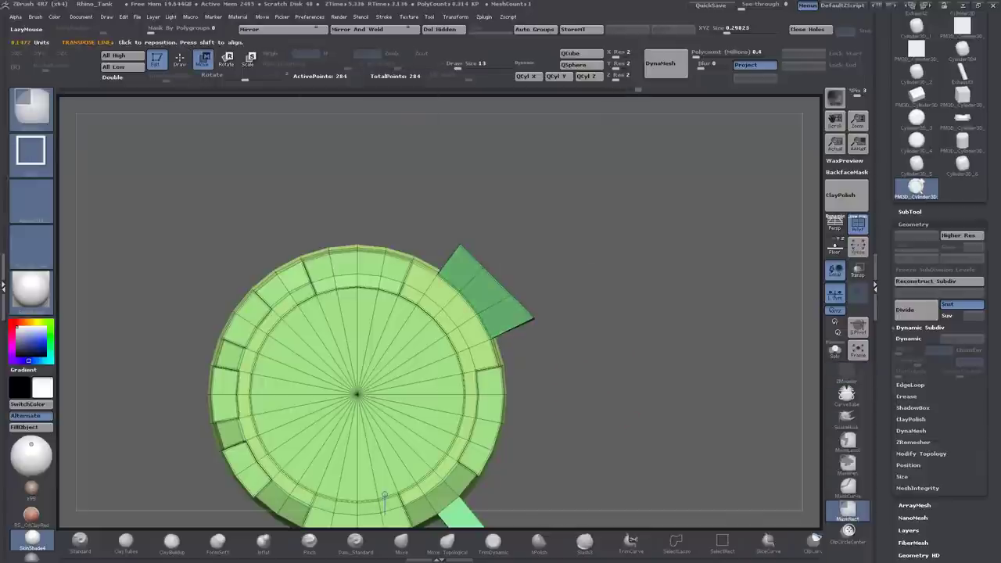
pyautogui.hotkey('ctrl', 'i')
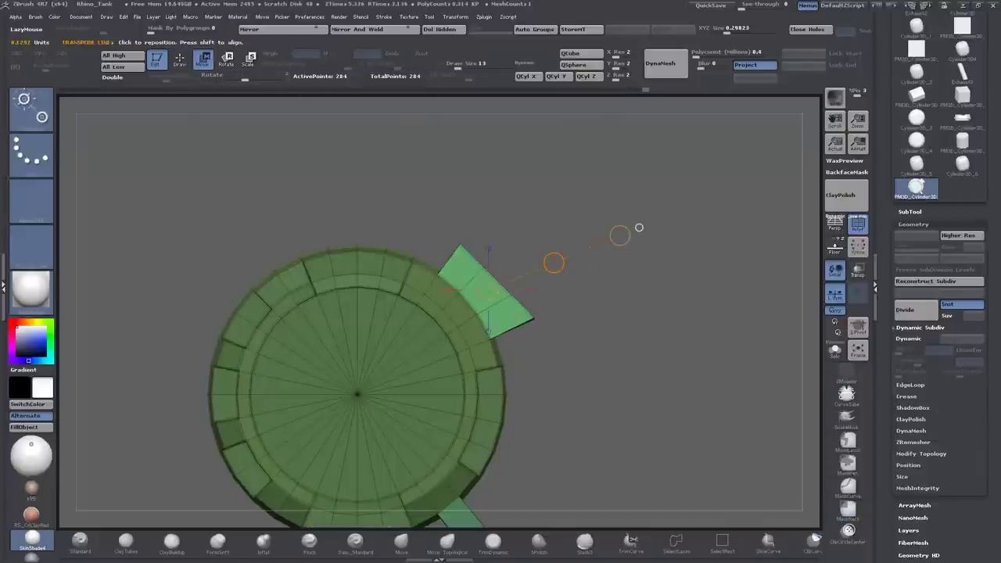
pyautogui.moveTo(554, 263); pyautogui.dragTo(565, 254)
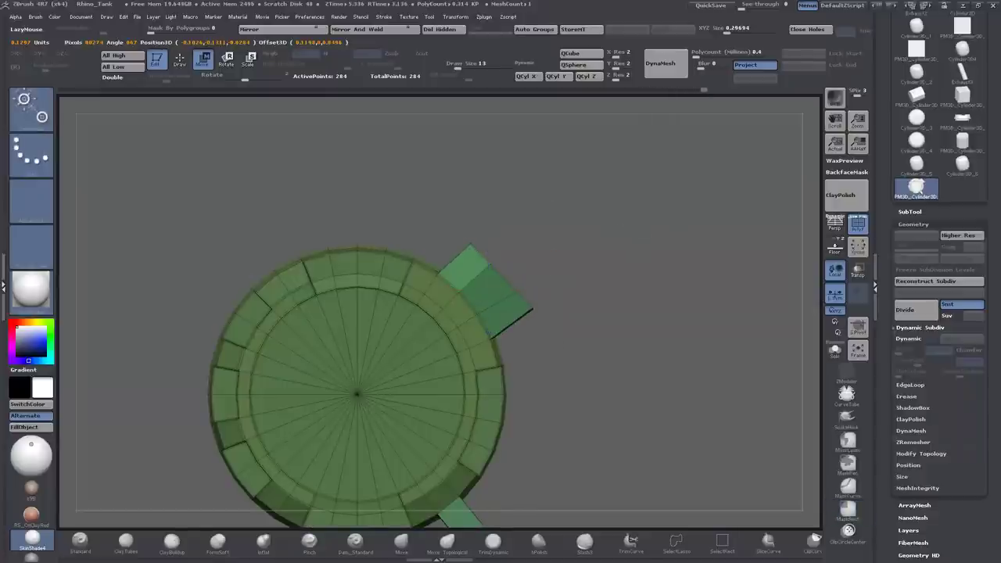
pyautogui.keyDown('ctrl'); pyautogui.keyDown('shift'); pyautogui.click(814, 540); pyautogui.keyUp('shift'); pyautogui.keyUp('ctrl')
pyautogui.moveTo(603, 368)
pyautogui.keyDown('ctrl'); pyautogui.keyDown('shift'); pyautogui.mouseDown()
pyautogui.moveTo(704, 383)
pyautogui.moveTo(470, 190)
pyautogui.moveTo(649, 357)
pyautogui.moveTo(634, 460)
pyautogui.mouseUp(); pyautogui.keyUp('shift'); pyautogui.keyUp('ctrl')
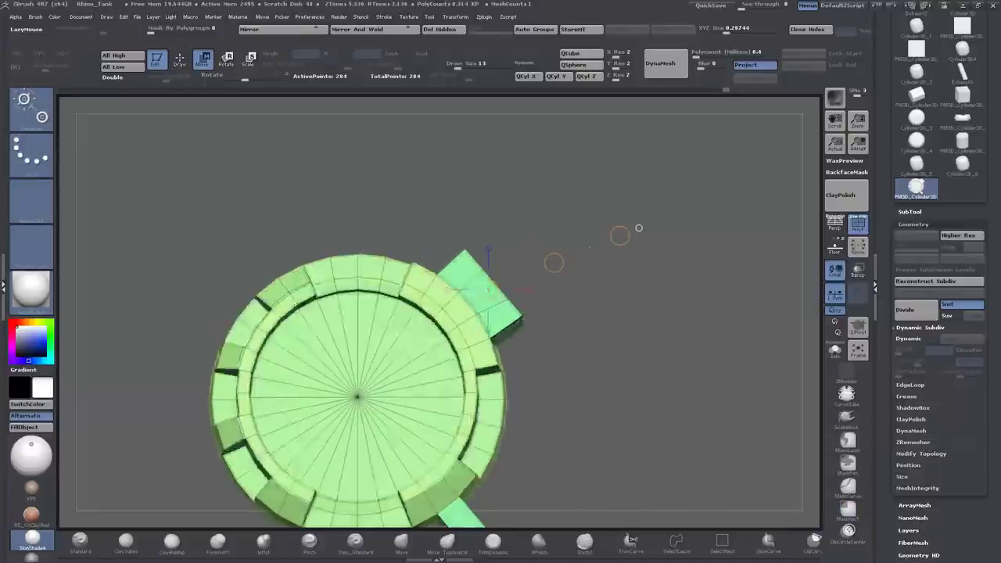
# Crease the mesh and preview it smoothed with Ctrl+D before returning to the lower level.
pyautogui.moveTo(639, 227); pyautogui.dragTo(340, 186)
pyautogui.click(907, 396)
pyautogui.hotkey('ctrl', 'd')
pyautogui.hotkey('shift', 'f')
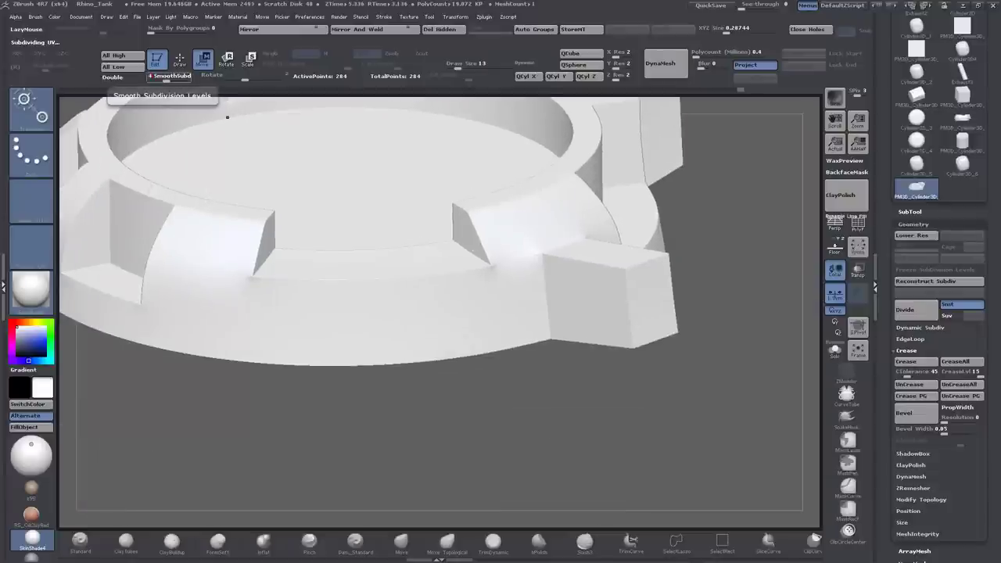
pyautogui.keyDown('alt'); pyautogui.moveTo(227, 117); pyautogui.dragTo(508, 438); pyautogui.keyUp('alt')
pyautogui.click(916, 235)
pyautogui.click(858, 224)
pyautogui.moveTo(470, 469)
pyautogui.mouseDown()
pyautogui.moveTo(407, 501)
pyautogui.moveTo(607, 374)
pyautogui.moveTo(682, 291)
pyautogui.mouseUp()
# Insert an edge loop around the block and QMesh a rim face beside it.
pyautogui.press('b')
pyautogui.press('z')
pyautogui.press('m')
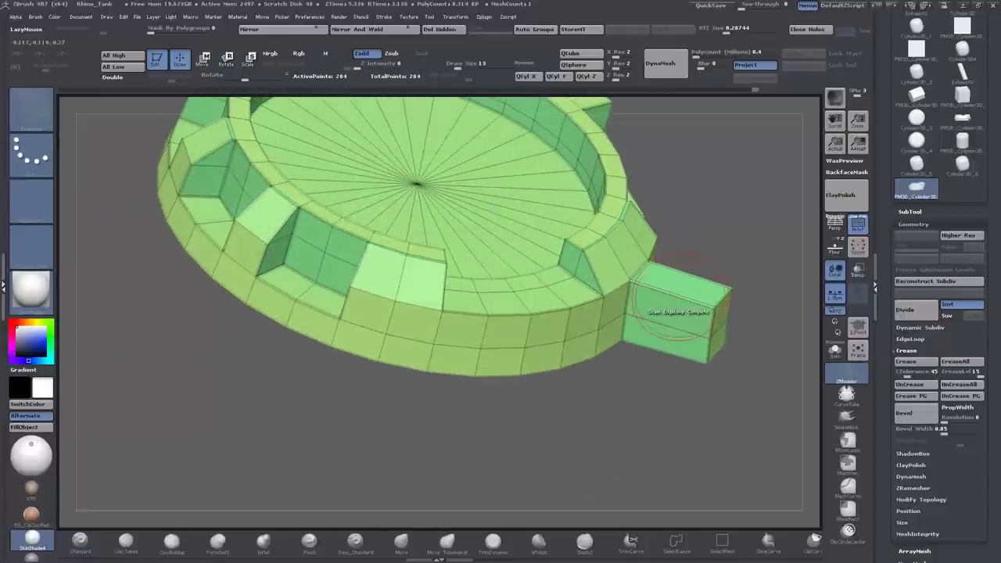
pyautogui.press('space')
pyautogui.click(582, 342)
pyautogui.click(689, 286)
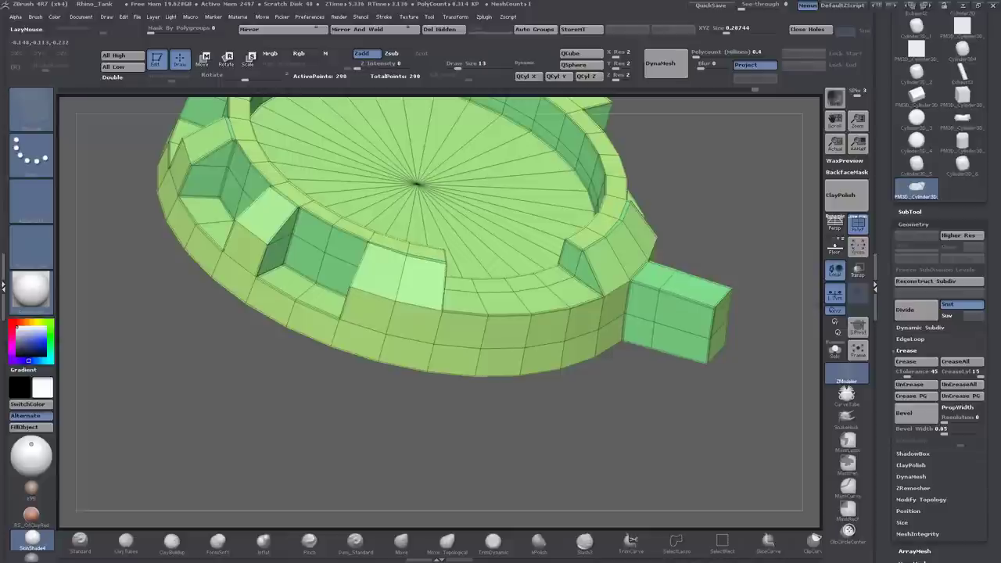
pyautogui.click(630, 251)
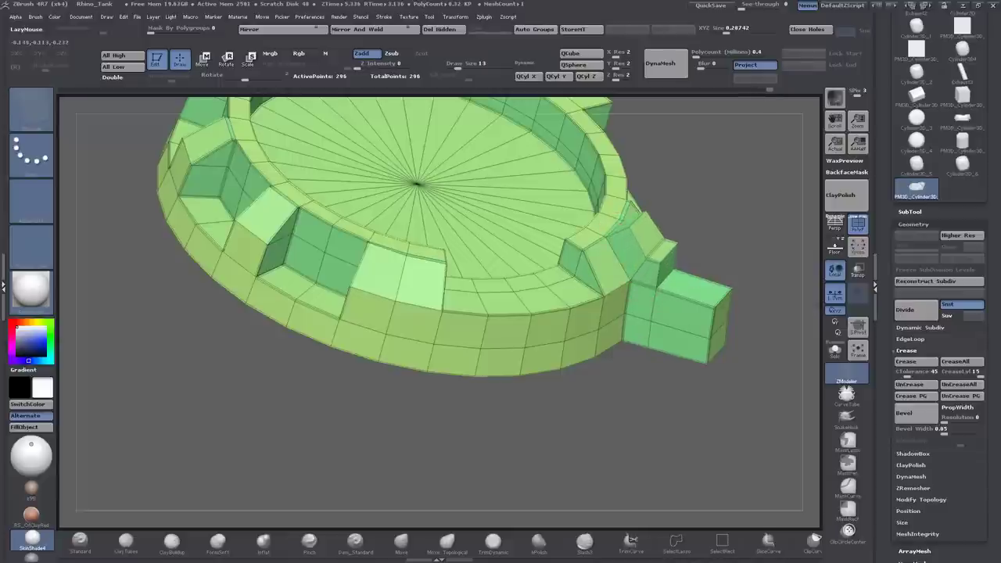
pyautogui.moveTo(688, 454); pyautogui.dragTo(696, 358)
# Isolate the end block with masks and move it down level with the disc base.
pyautogui.click(202, 59)
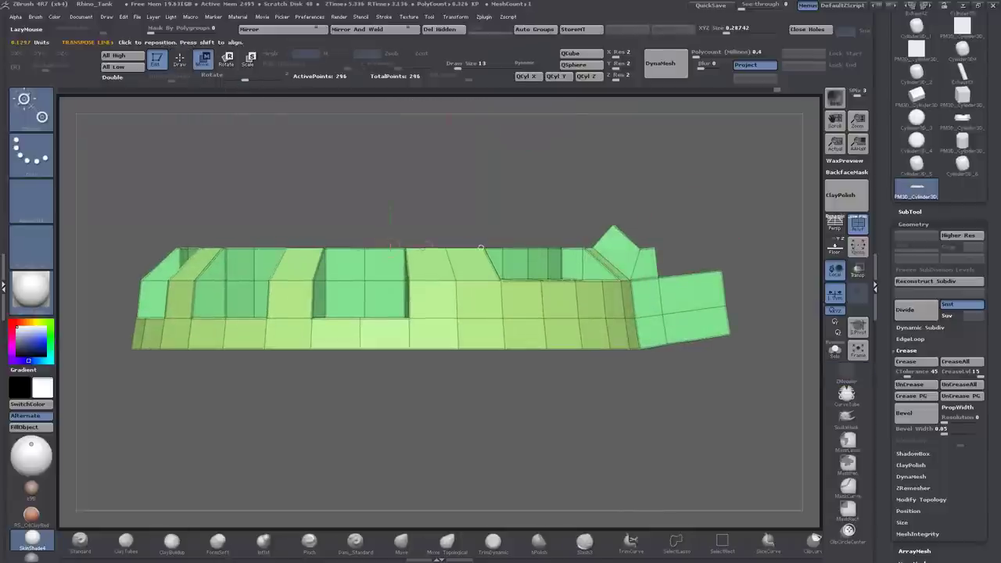
pyautogui.keyDown('ctrl'); pyautogui.moveTo(480, 248); pyautogui.dragTo(489, 244); pyautogui.keyUp('ctrl')
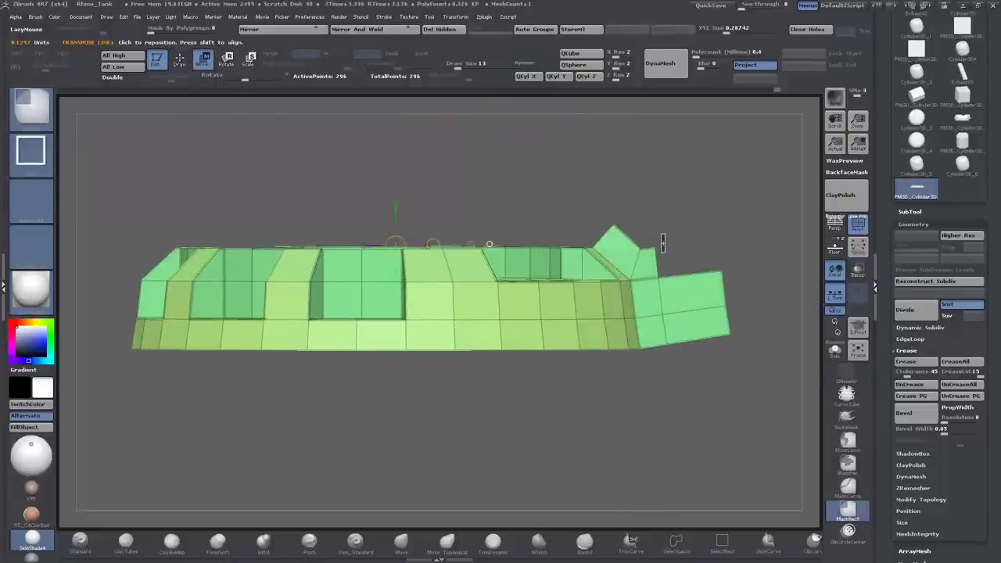
pyautogui.moveTo(728, 250)
pyautogui.keyDown('ctrl'); pyautogui.mouseDown()
pyautogui.moveTo(756, 297)
pyautogui.moveTo(756, 358)
pyautogui.mouseUp(); pyautogui.keyUp('ctrl')
pyautogui.keyDown('ctrl'); pyautogui.moveTo(681, 319); pyautogui.dragTo(681, 428); pyautogui.keyUp('ctrl')
pyautogui.moveTo(681, 373); pyautogui.dragTo(681, 380)
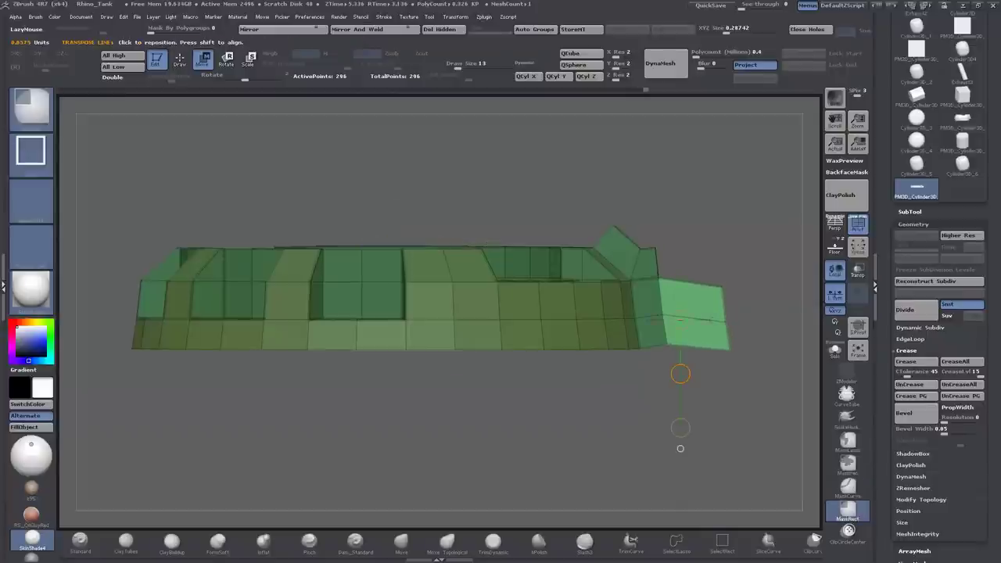
pyautogui.keyDown('ctrl'); pyautogui.click(681, 449); pyautogui.keyUp('ctrl')
pyautogui.keyDown('ctrl'); pyautogui.moveTo(763, 194); pyautogui.dragTo(645, 423); pyautogui.keyUp('ctrl')
pyautogui.keyDown('ctrl'); pyautogui.click(645, 422); pyautogui.keyUp('ctrl')
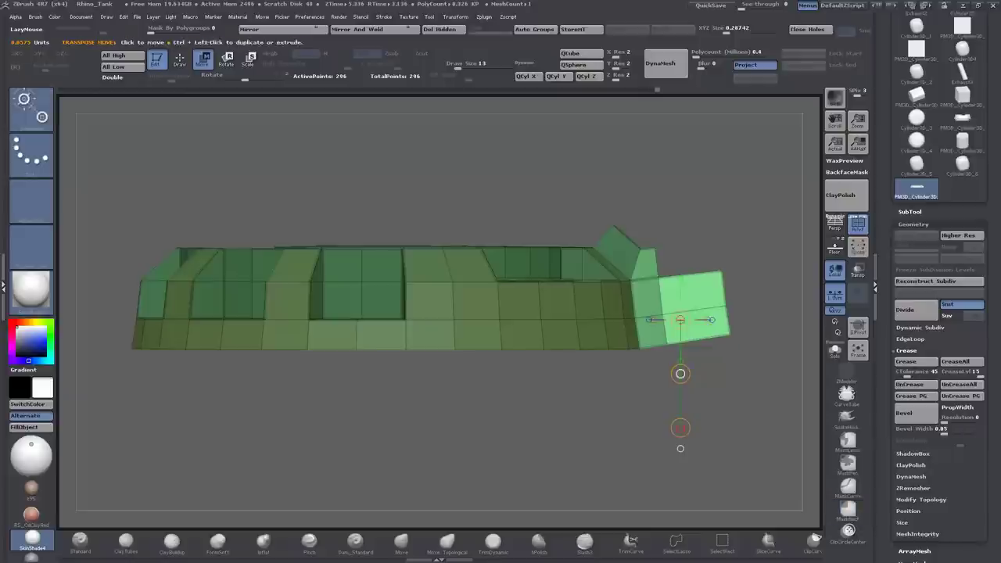
pyautogui.moveTo(680, 374); pyautogui.dragTo(681, 373)
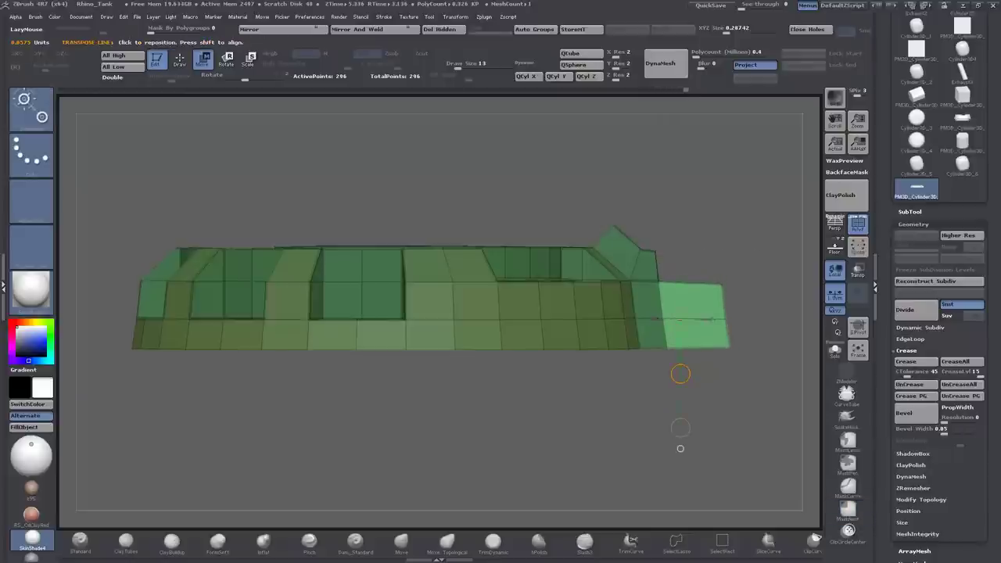
pyautogui.keyDown('ctrl'); pyautogui.click(681, 449); pyautogui.keyUp('ctrl')
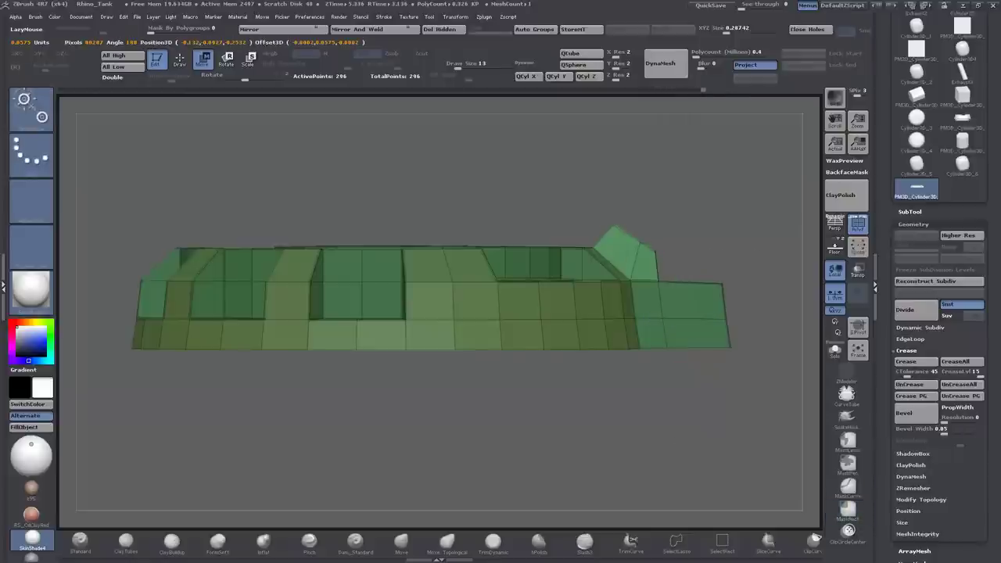
# MaskRect the fin, invert the mask, then clear all masking from the hull.
pyautogui.keyDown('ctrl'); pyautogui.click(681, 449); pyautogui.keyUp('ctrl')
pyautogui.keyDown('ctrl'); pyautogui.moveTo(675, 214); pyautogui.dragTo(644, 271); pyautogui.keyUp('ctrl')
pyautogui.keyDown('ctrl'); pyautogui.click(681, 448); pyautogui.keyUp('ctrl')
pyautogui.moveTo(680, 448)
pyautogui.mouseDown()
pyautogui.moveTo(678, 470)
pyautogui.moveTo(678, 448)
pyautogui.mouseUp()
pyautogui.keyDown('ctrl'); pyautogui.click(678, 449); pyautogui.keyUp('ctrl')
pyautogui.keyDown('ctrl'); pyautogui.click(677, 448); pyautogui.keyUp('ctrl')
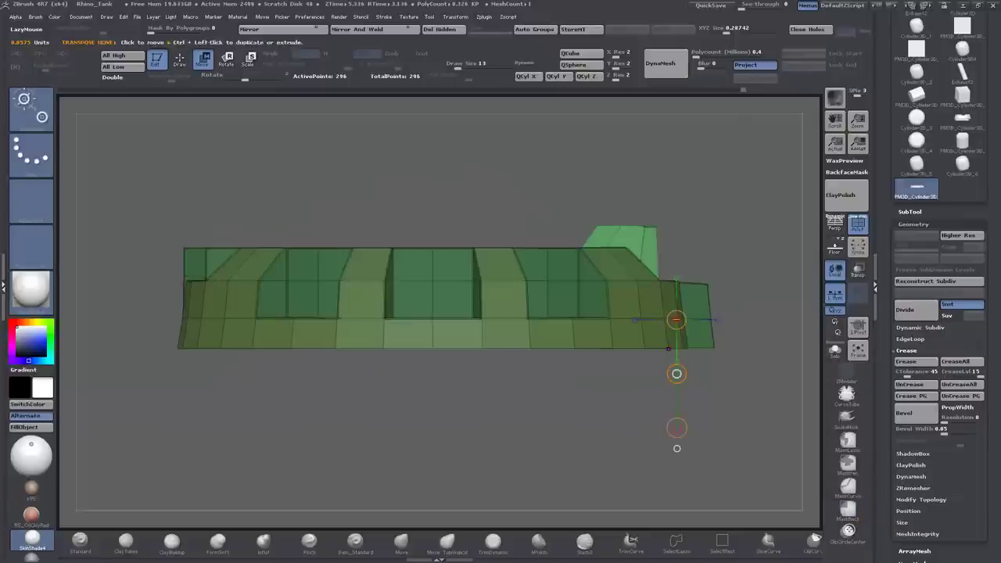
pyautogui.keyDown('ctrl'); pyautogui.click(678, 449); pyautogui.keyUp('ctrl')
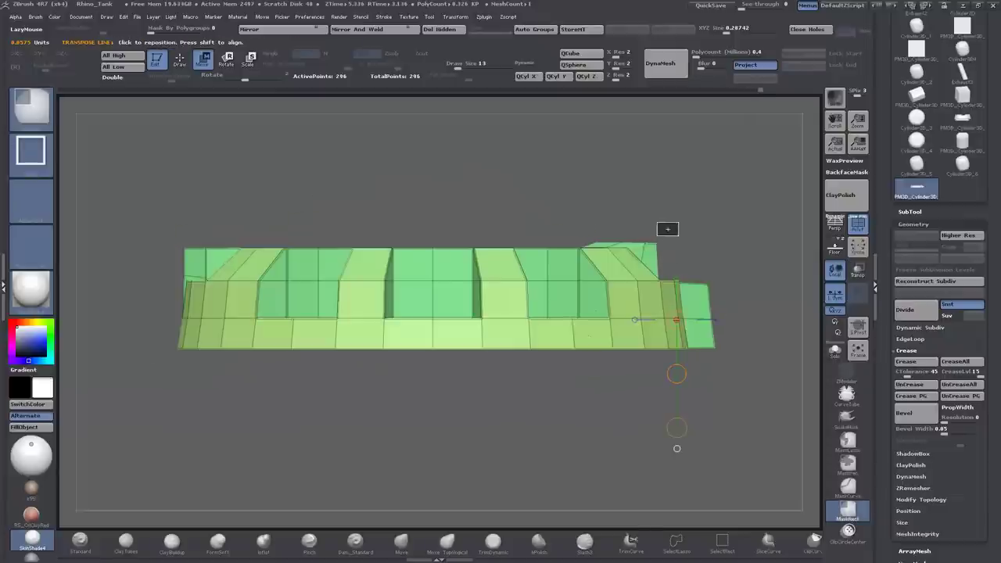
# Switch to the ZModeler brush and view the ring from above.
pyautogui.press('b')
pyautogui.press('z')
pyautogui.press('m')
pyautogui.moveTo(678, 448)
pyautogui.mouseDown()
pyautogui.moveTo(686, 411)
pyautogui.moveTo(698, 413)
pyautogui.mouseUp()
# Inset the top of the jutting block with ZModeler's Inset polygon action.
pyautogui.press('space')
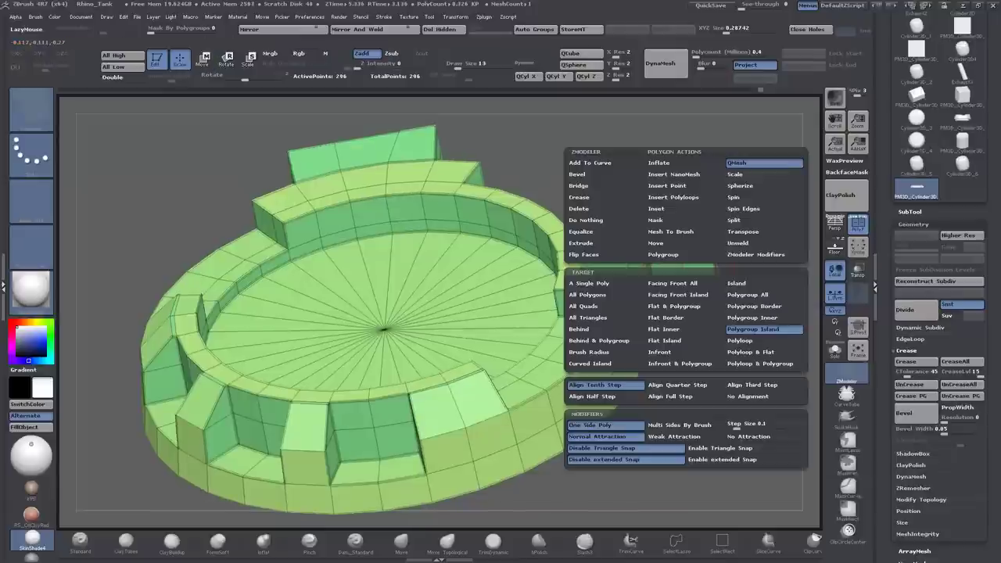
pyautogui.click(657, 208)
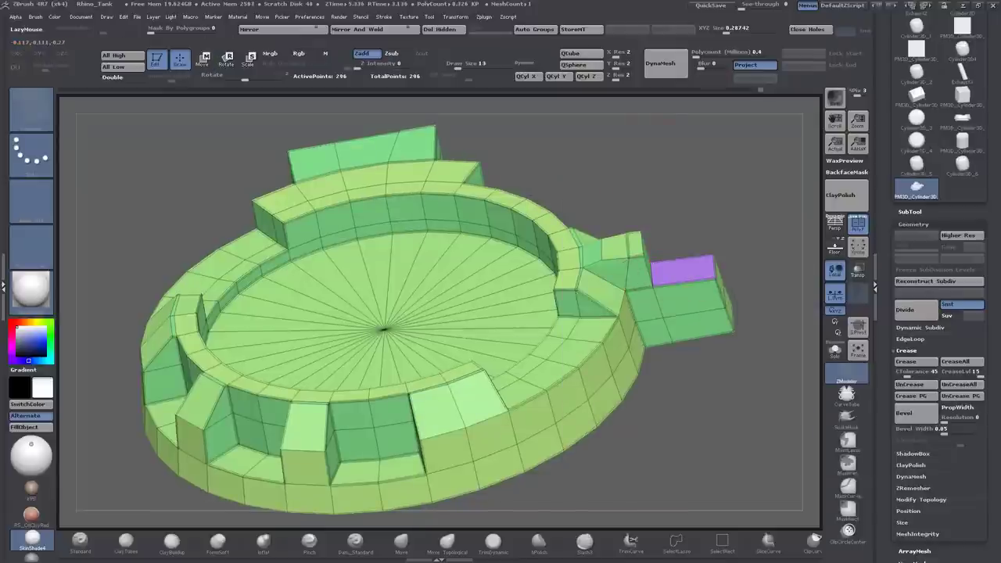
pyautogui.moveTo(650, 162); pyautogui.dragTo(622, 189)
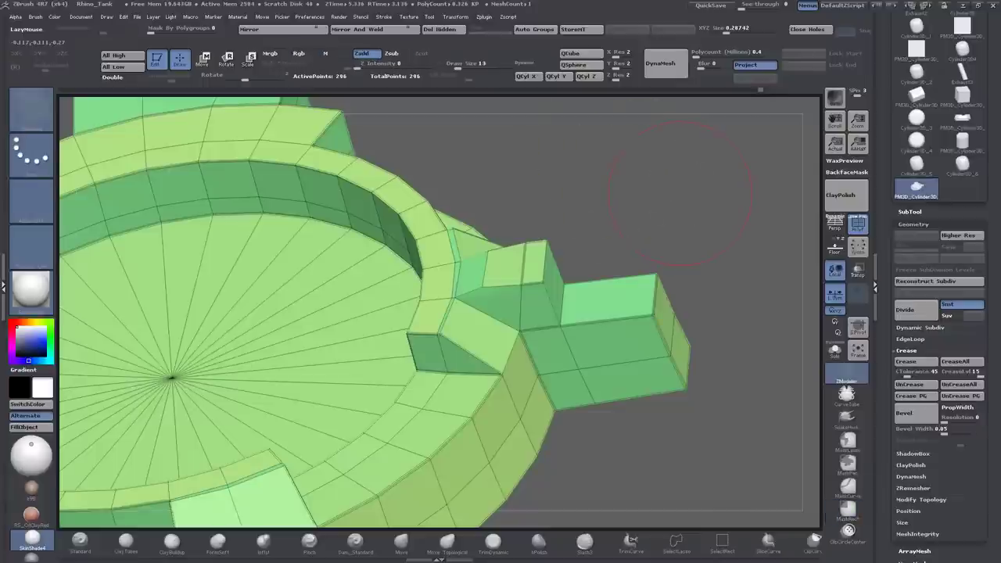
pyautogui.press('d')
pyautogui.hotkey('shift', 'd')
pyautogui.moveTo(751, 352); pyautogui.dragTo(539, 285)
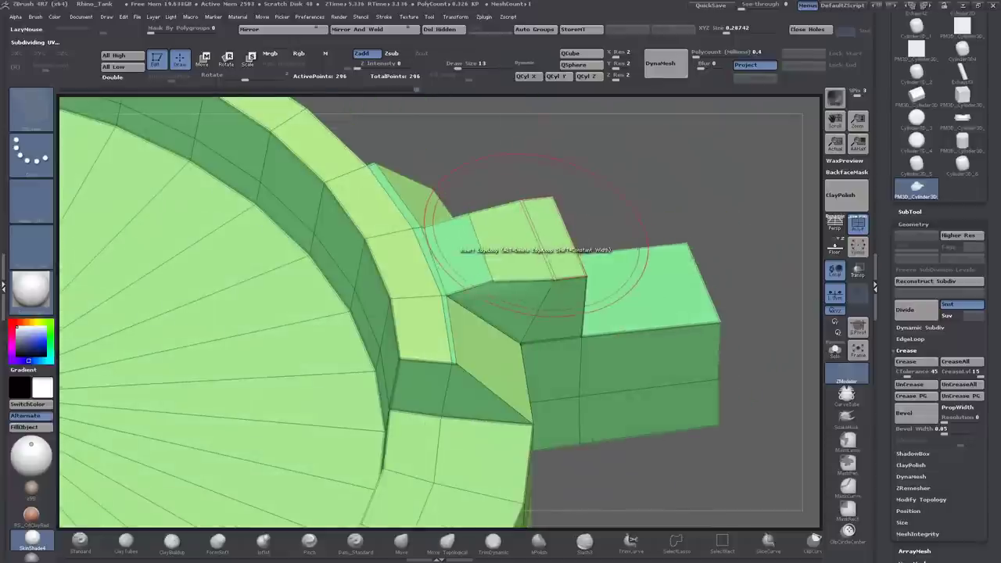
# Crease the block's edges and check them at a higher subdivision level.
pyautogui.press('space')
pyautogui.click(429, 302)
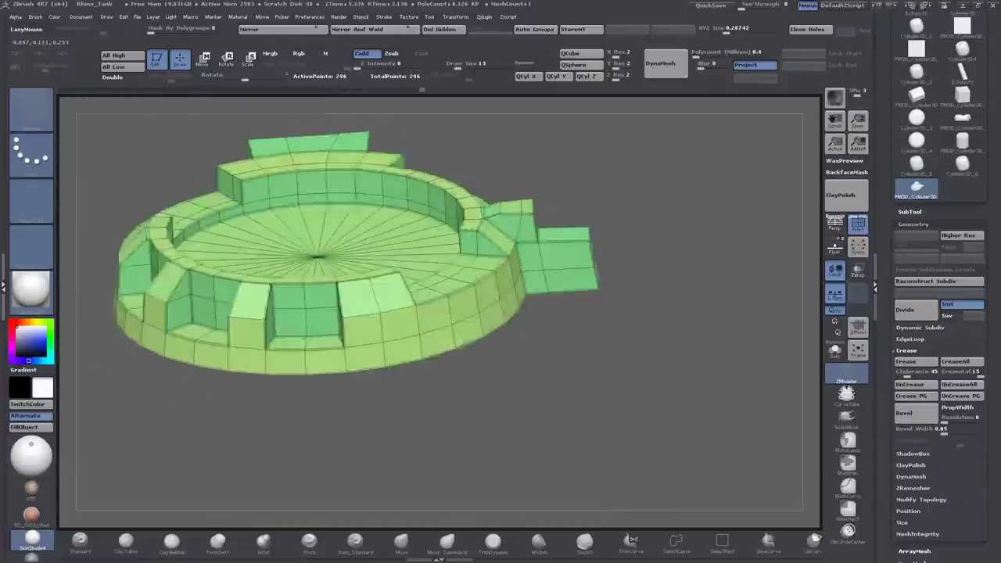
pyautogui.hotkey('ctrl', 'd')
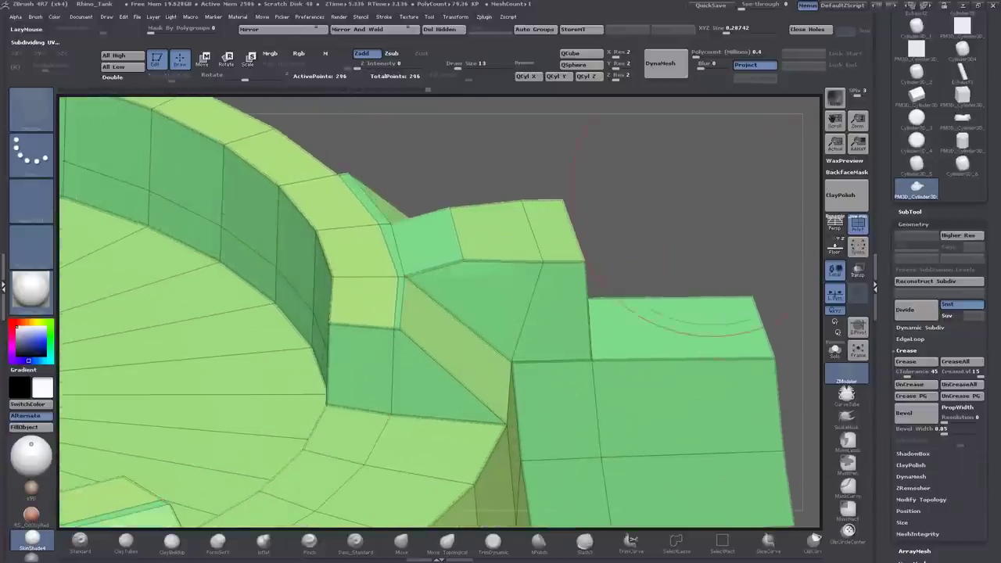
pyautogui.hotkey('shift', 'd')
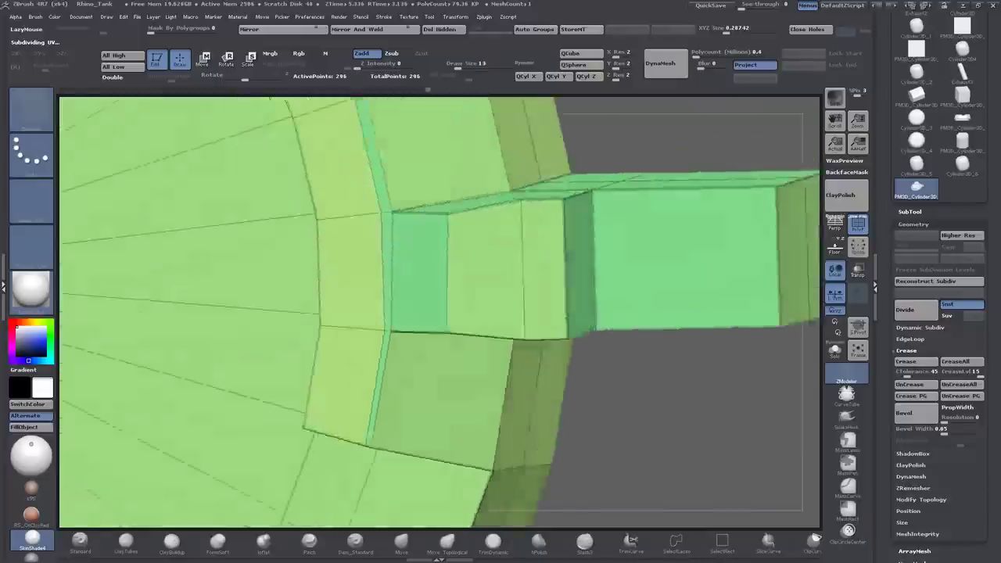
# Slide a complete edge loop on the tower using Slide with EdgeLoop Complete.
pyautogui.press('space')
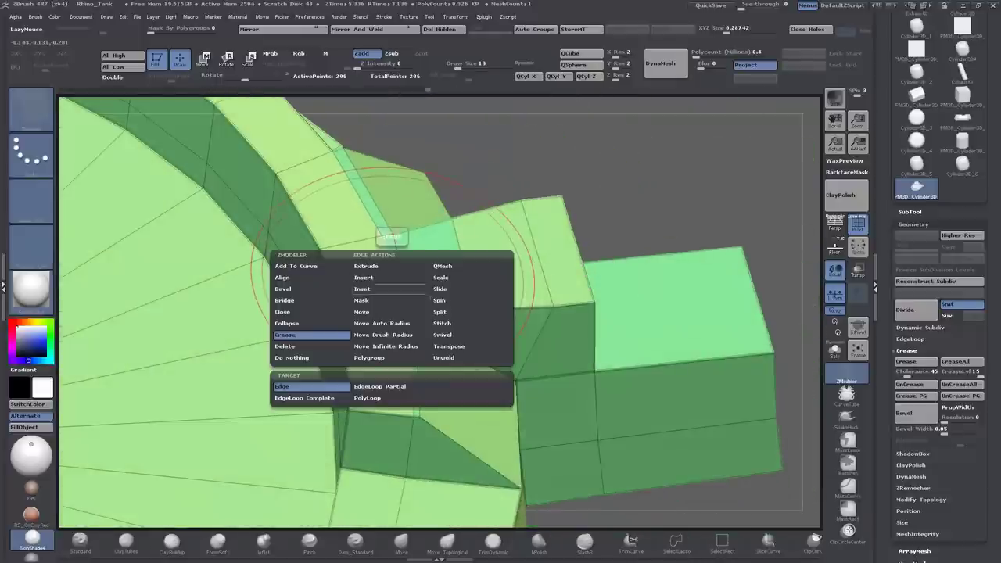
pyautogui.click(470, 289)
pyautogui.click(384, 387)
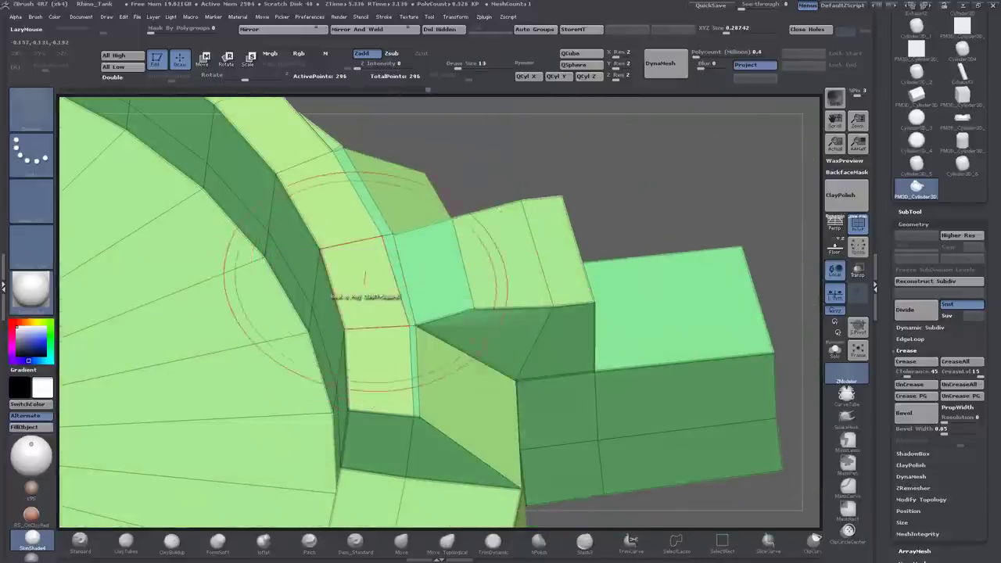
pyautogui.hotkey('ctrl', 'd')
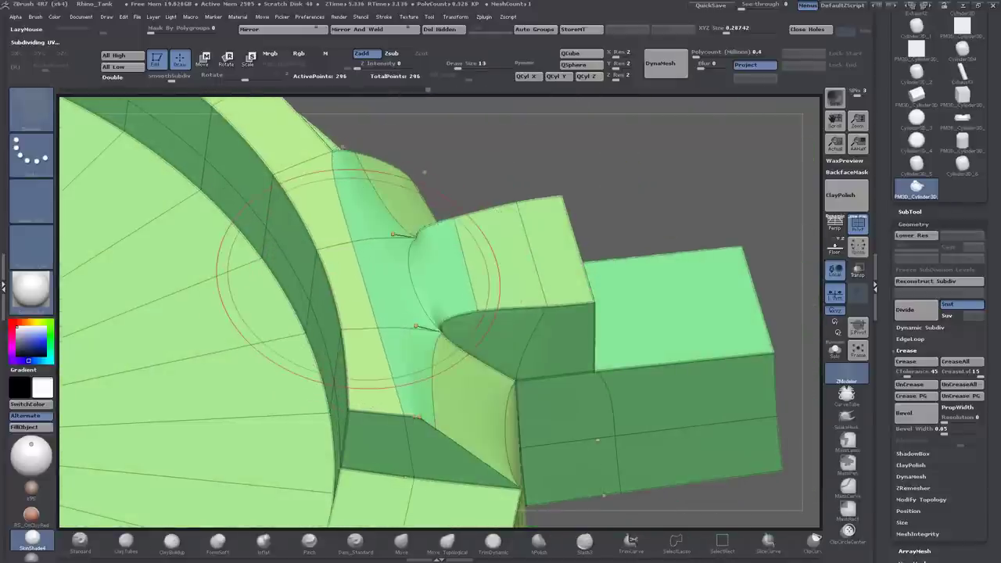
pyautogui.hotkey('shift', 'd')
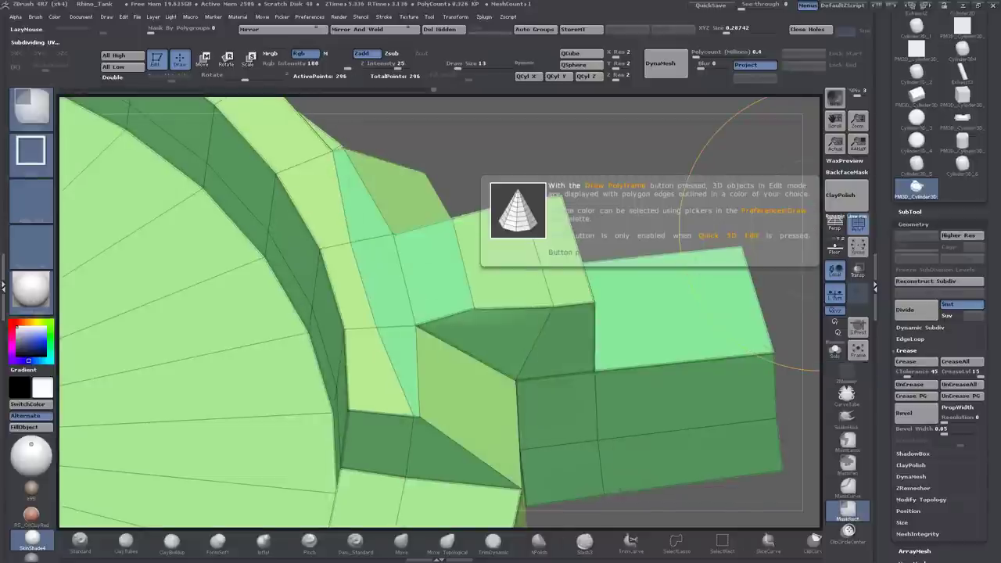
pyautogui.moveTo(704, 156)
pyautogui.mouseDown()
pyautogui.moveTo(641, 250)
pyautogui.moveTo(501, 211)
pyautogui.mouseUp()
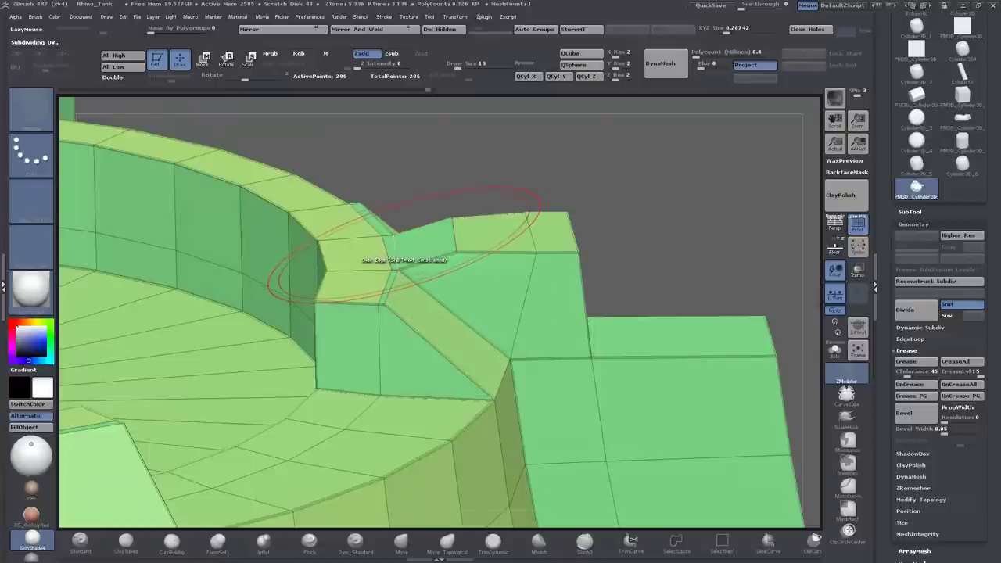
# QMesh the two top polygons upward into a raised step.
pyautogui.press('space')
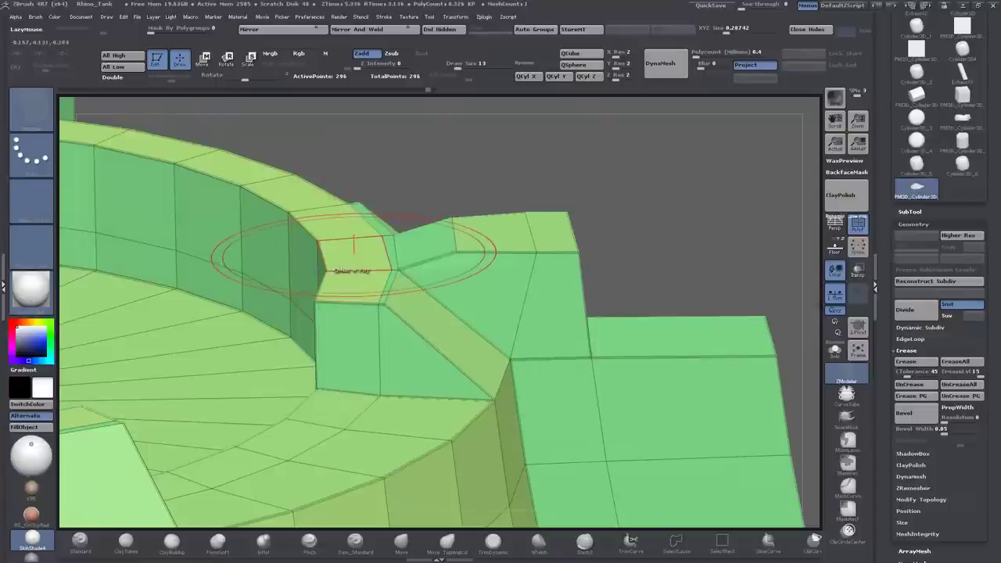
pyautogui.click(368, 258)
pyautogui.moveTo(456, 247); pyautogui.dragTo(456, 228)
pyautogui.moveTo(689, 180)
pyautogui.mouseDown()
pyautogui.moveTo(680, 195)
pyautogui.moveTo(661, 184)
pyautogui.mouseUp()
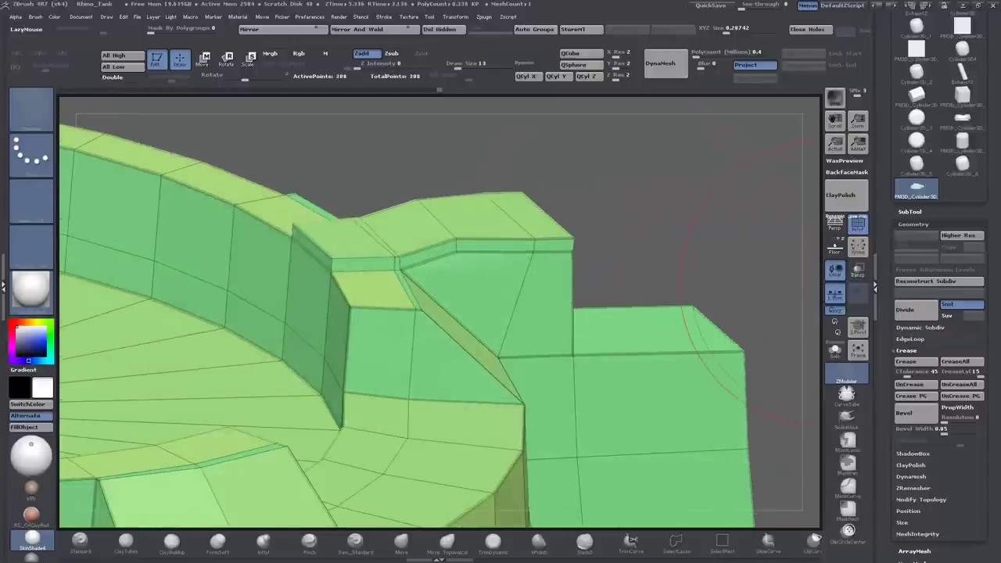
pyautogui.hotkey('ctrl', 'd')
pyautogui.click(859, 224)
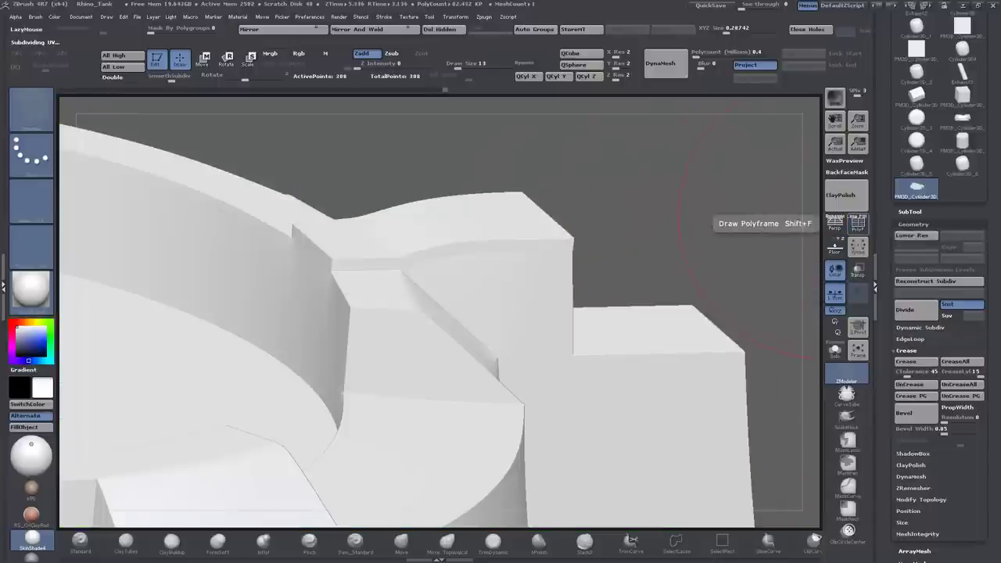
pyautogui.click(858, 225)
pyautogui.hotkey('shift', 'd')
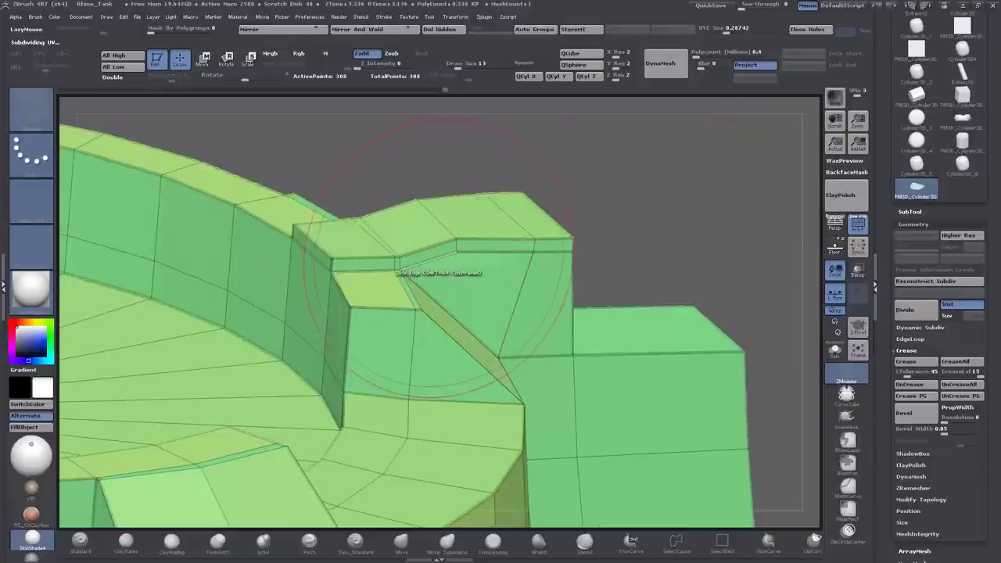
# Crease the step's edges and preview the mesh smoothed without the polyframe.
pyautogui.press('space')
pyautogui.click(352, 315)
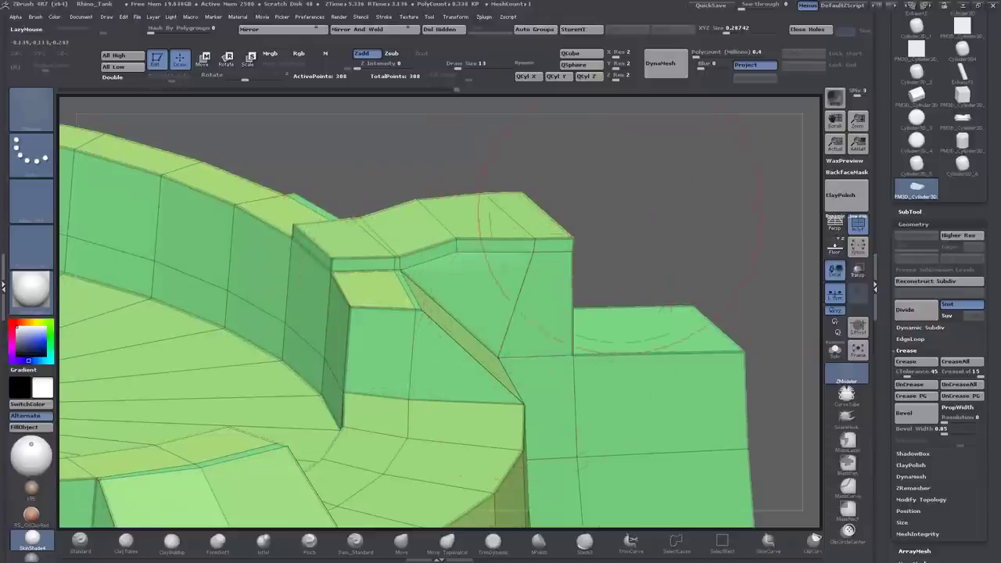
pyautogui.moveTo(500, 358); pyautogui.dragTo(618, 194)
pyautogui.moveTo(671, 286)
pyautogui.mouseDown()
pyautogui.moveTo(548, 235)
pyautogui.moveTo(576, 227)
pyautogui.moveTo(532, 255)
pyautogui.mouseUp()
pyautogui.hotkey('ctrl', 'd')
pyautogui.hotkey('shift', 'f')
pyautogui.moveTo(666, 287); pyautogui.dragTo(485, 360)
# Extrude the upper block's top upward and slice it from a front view.
pyautogui.hotkey('shift', 'f')
pyautogui.hotkey('shift', 'd')
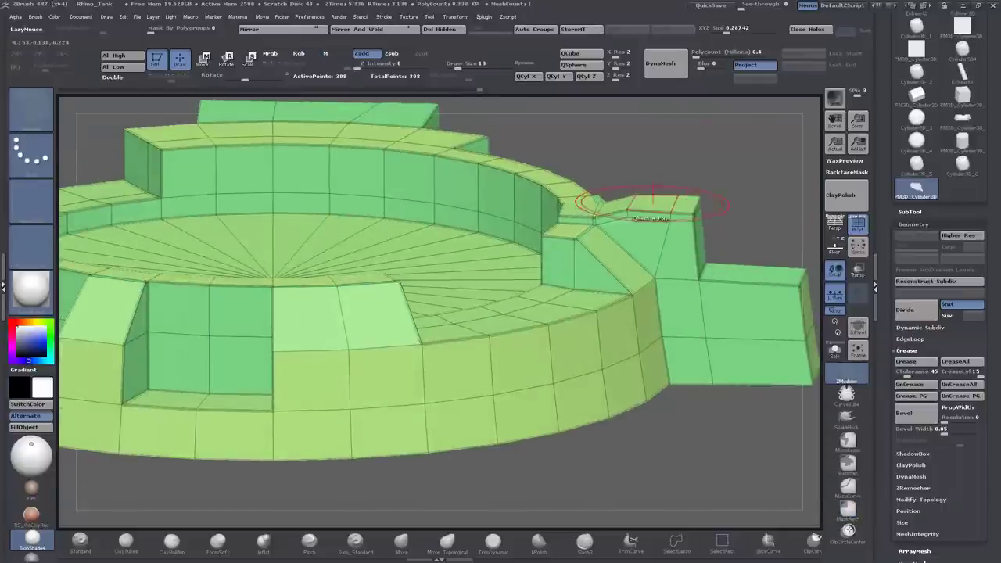
pyautogui.press('space')
pyautogui.click(715, 331)
pyautogui.moveTo(618, 188); pyautogui.dragTo(618, 125)
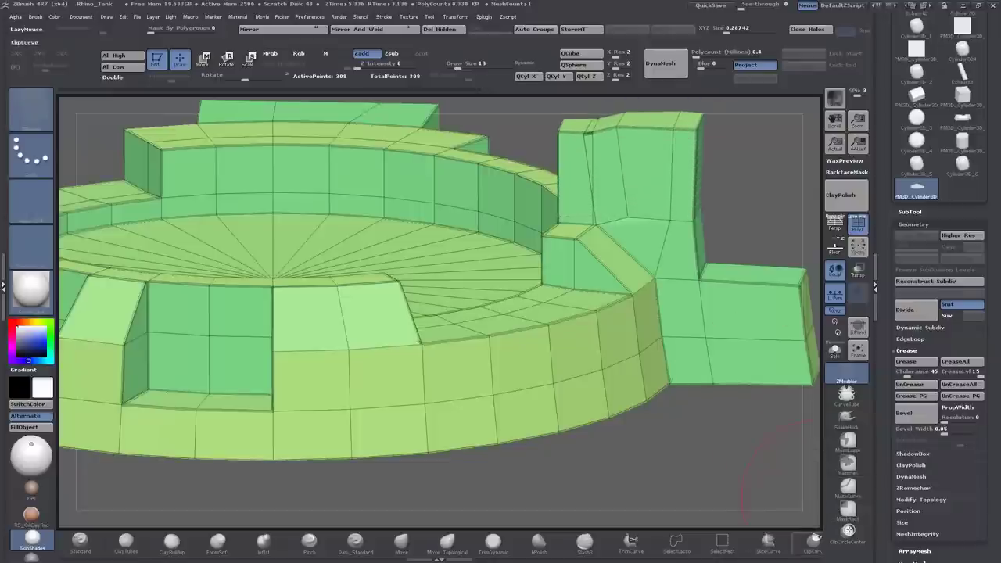
pyautogui.keyDown('shift'); pyautogui.moveTo(767, 469); pyautogui.dragTo(755, 320); pyautogui.keyUp('shift')
pyautogui.keyDown('ctrl'); pyautogui.keyDown('shift'); pyautogui.moveTo(742, 221); pyautogui.dragTo(468, 222); pyautogui.keyUp('shift'); pyautogui.keyUp('ctrl')
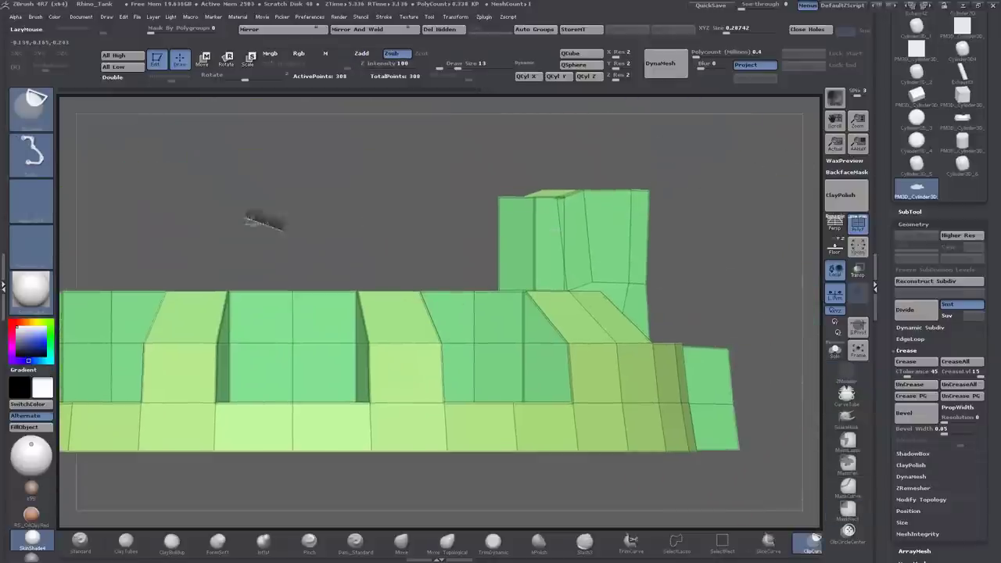
# Return to the ZModeler brush and undo the distorted tower-top changes.
pyautogui.press('b')
pyautogui.press('z')
pyautogui.press('m')
pyautogui.moveTo(749, 201); pyautogui.dragTo(602, 235)
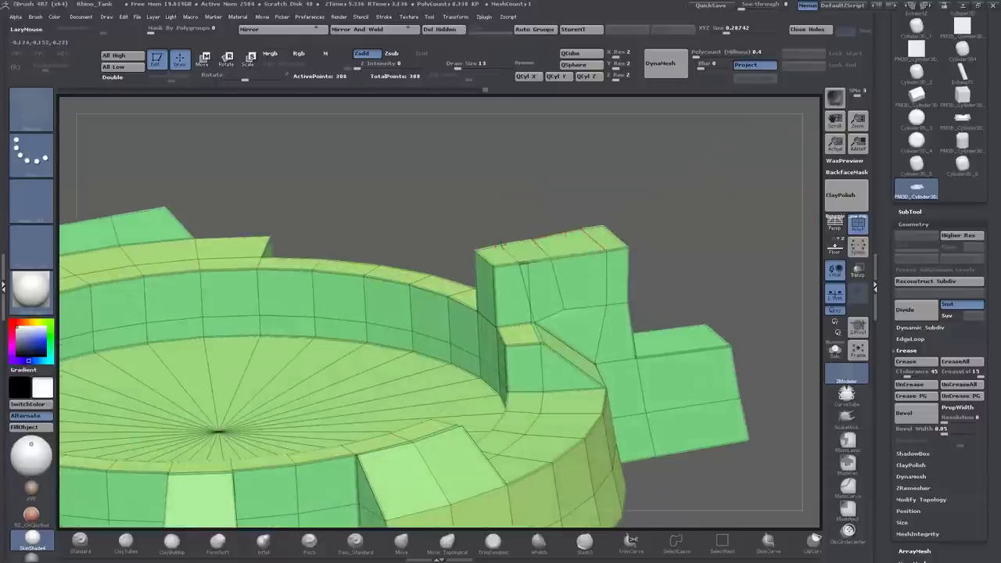
pyautogui.hotkey('ctrl', 'z')
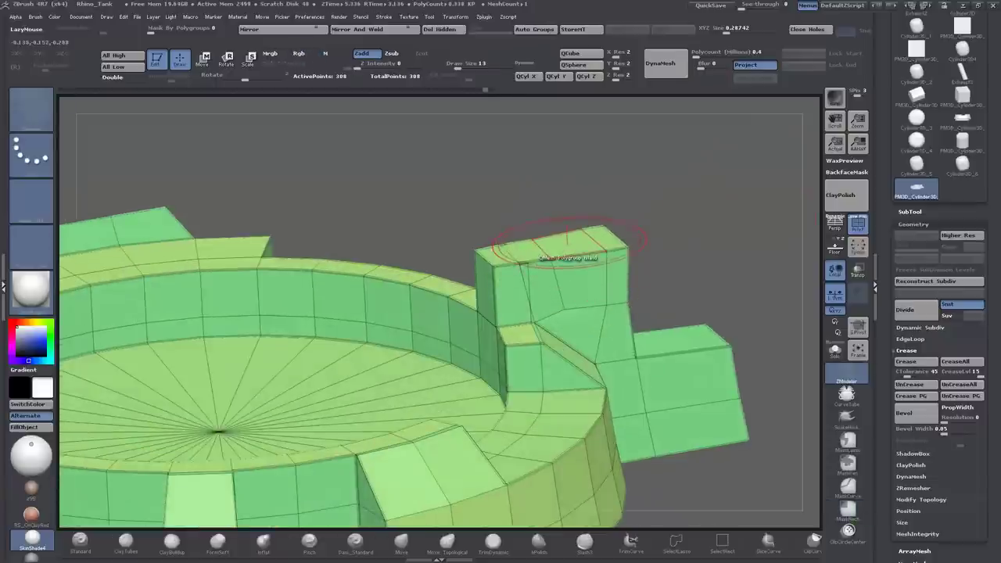
pyautogui.hotkey('ctrl', 'z')
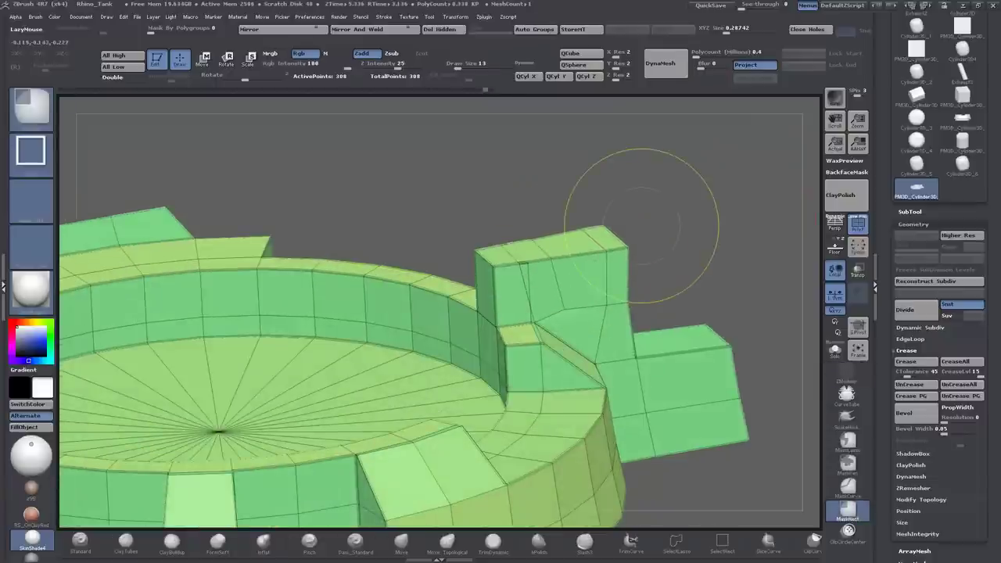
pyautogui.hotkey('ctrl', 'z')
pyautogui.hotkey('ctrl', 'z')
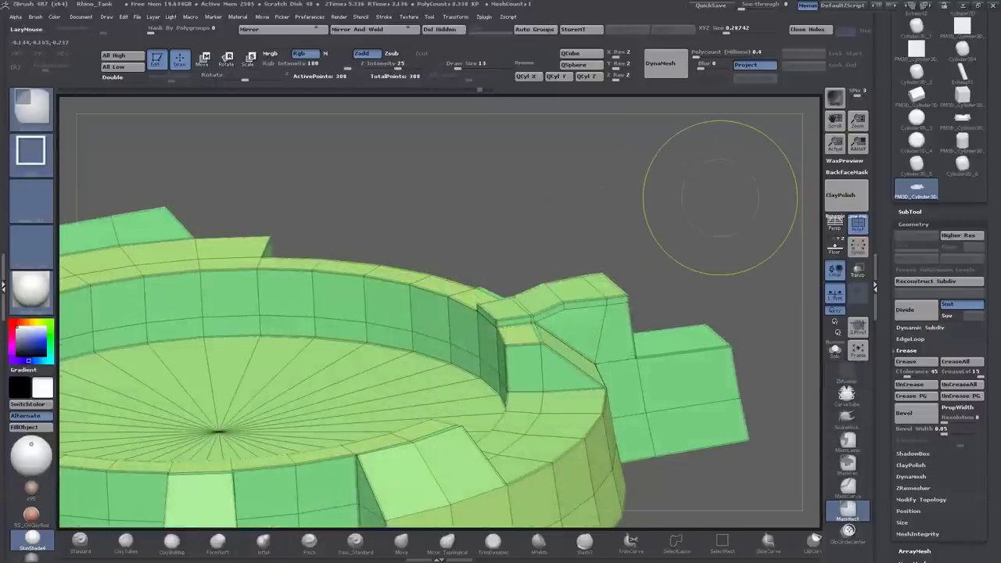
# Set draw size to 1 and slice the tower top along a clip curve.
pyautogui.moveTo(717, 201); pyautogui.dragTo(626, 313)
pyautogui.press('space')
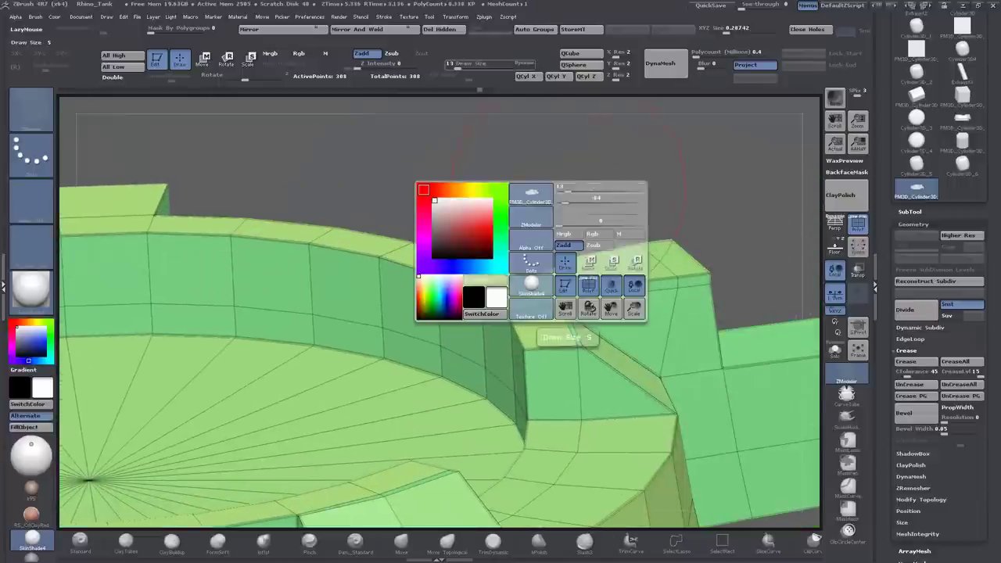
pyautogui.moveTo(565, 191); pyautogui.dragTo(557, 191)
pyautogui.press('space')
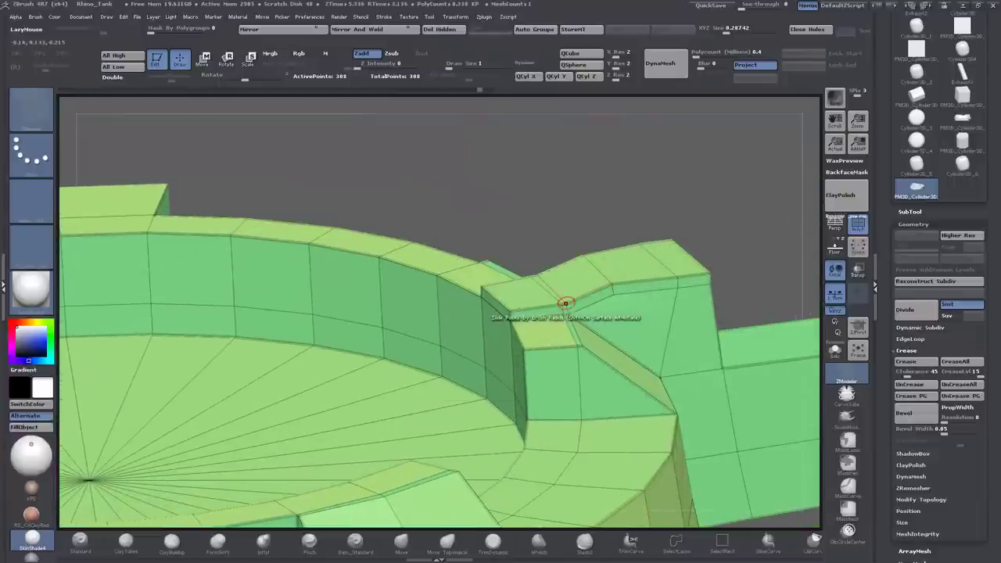
pyautogui.moveTo(565, 304); pyautogui.dragTo(592, 229)
pyautogui.moveTo(489, 249); pyautogui.dragTo(751, 211)
pyautogui.click(815, 539)
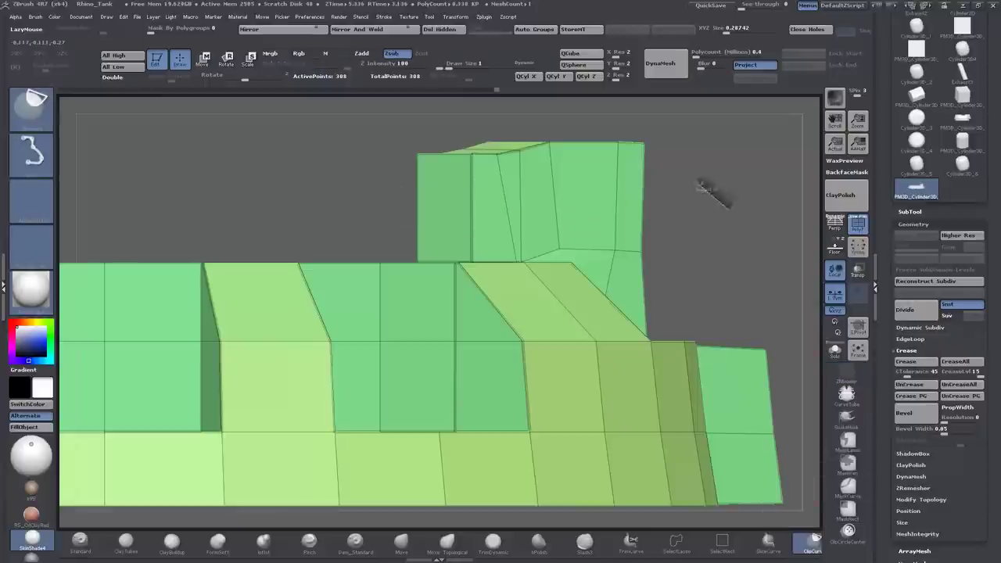
pyautogui.moveTo(321, 192)
pyautogui.keyDown('ctrl'); pyautogui.keyDown('shift'); pyautogui.mouseDown()
pyautogui.moveTo(814, 144)
pyautogui.moveTo(485, 174)
pyautogui.moveTo(731, 179)
pyautogui.moveTo(641, 203)
pyautogui.moveTo(593, 170)
pyautogui.moveTo(594, 225)
pyautogui.mouseUp(); pyautogui.keyUp('shift'); pyautogui.keyUp('ctrl')
# Set the edge action to Scale and preview the smoothed mesh.
pyautogui.moveTo(495, 213); pyautogui.dragTo(534, 257)
pyautogui.moveTo(493, 284); pyautogui.dragTo(490, 238)
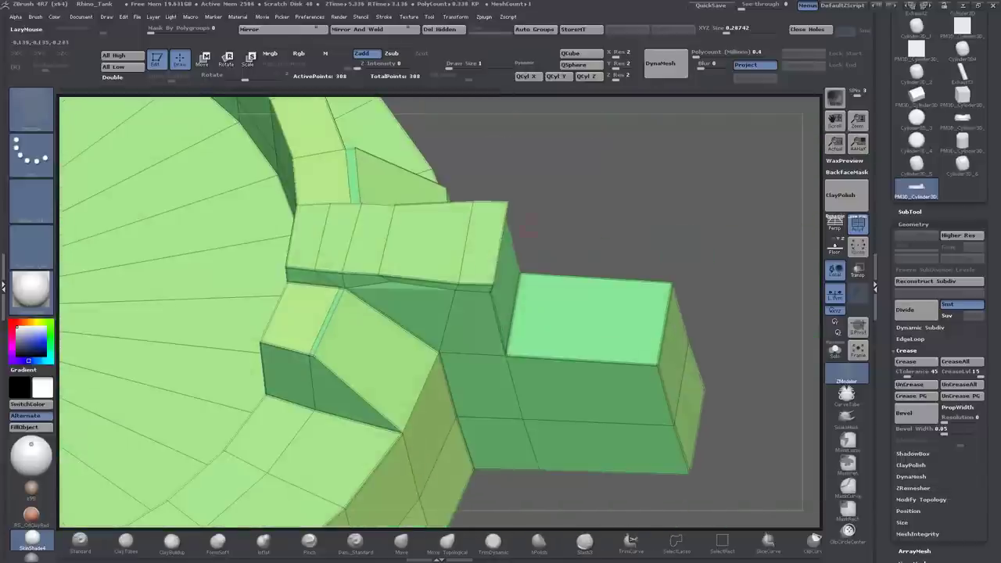
pyautogui.press('space')
pyautogui.click(546, 249)
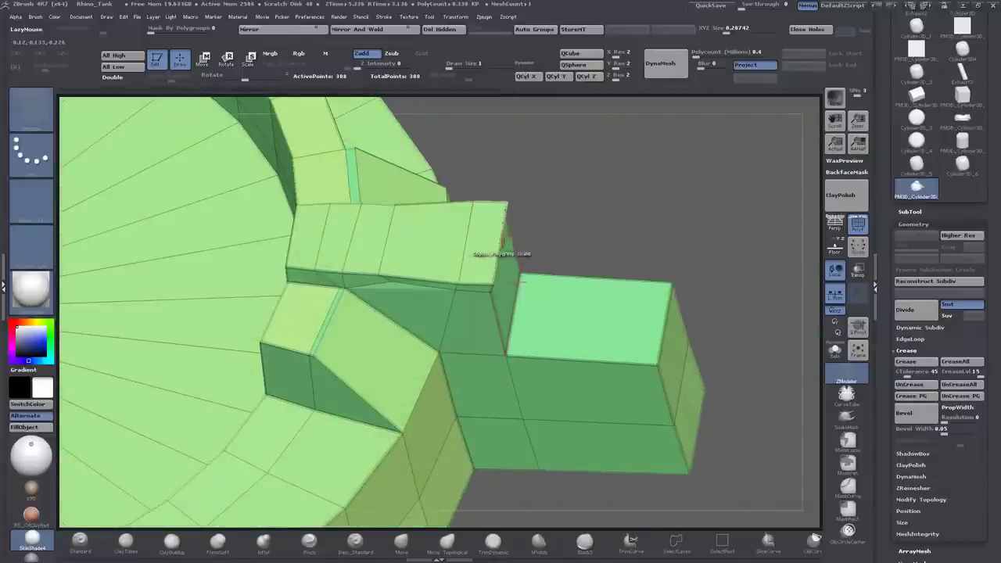
pyautogui.moveTo(579, 182); pyautogui.dragTo(665, 197)
pyautogui.hotkey('shift', 'f')
pyautogui.hotkey('ctrl', 'd')
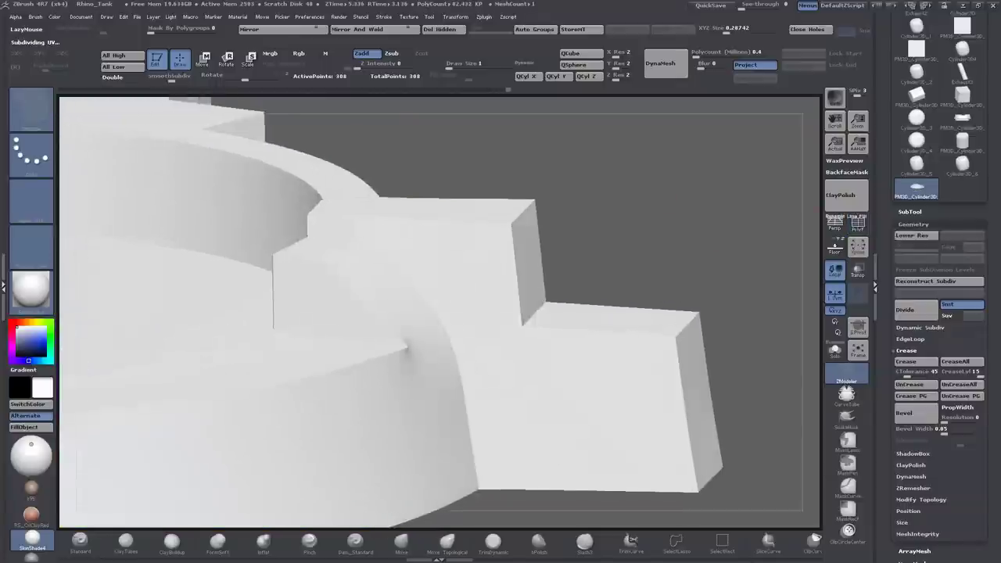
pyautogui.hotkey('shift', 'd')
pyautogui.hotkey('shift', 'f')
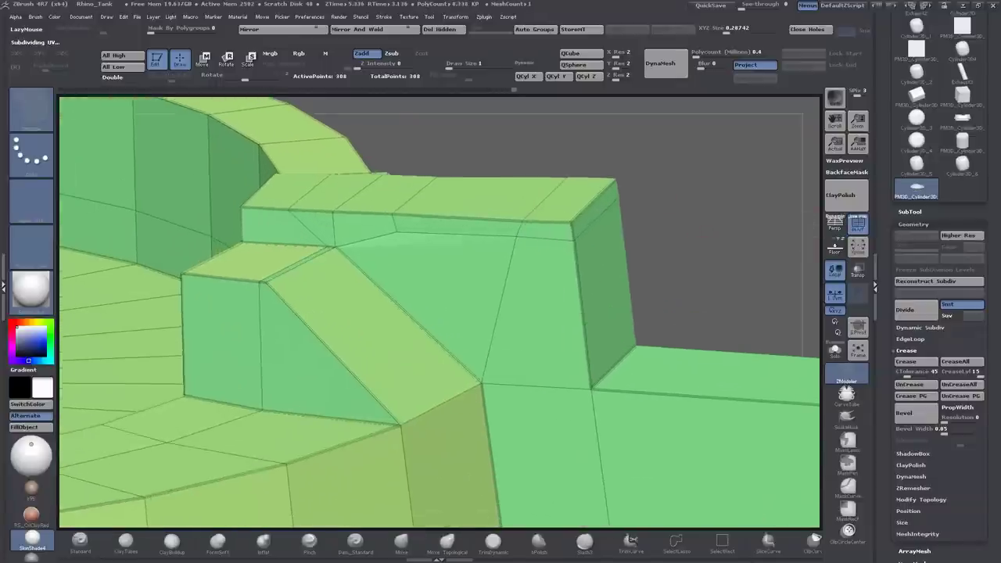
# Insert an edge loop near the block's bevelled corner and inspect the smoothing.
pyautogui.moveTo(689, 438); pyautogui.dragTo(689, 367)
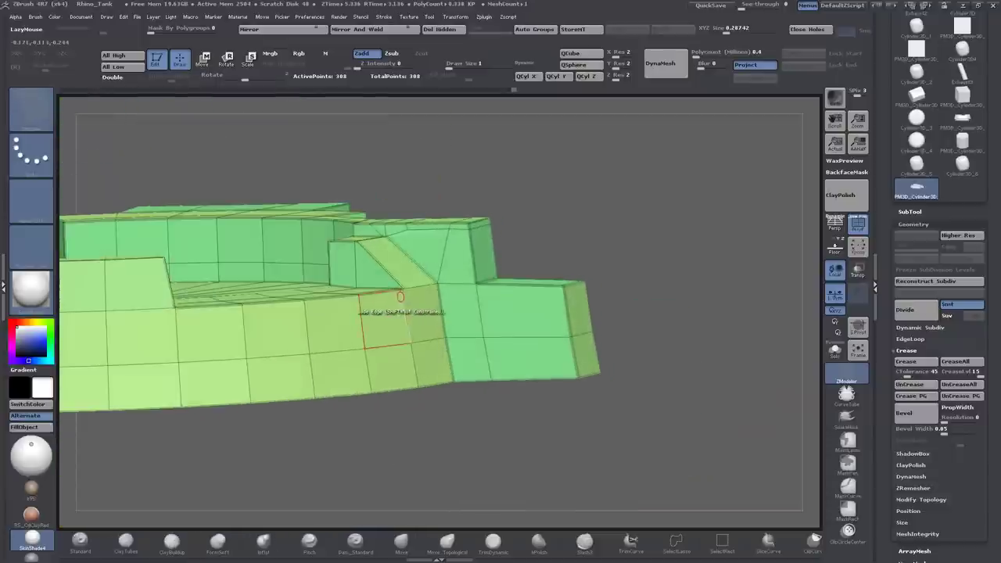
pyautogui.press('space')
pyautogui.click(403, 278)
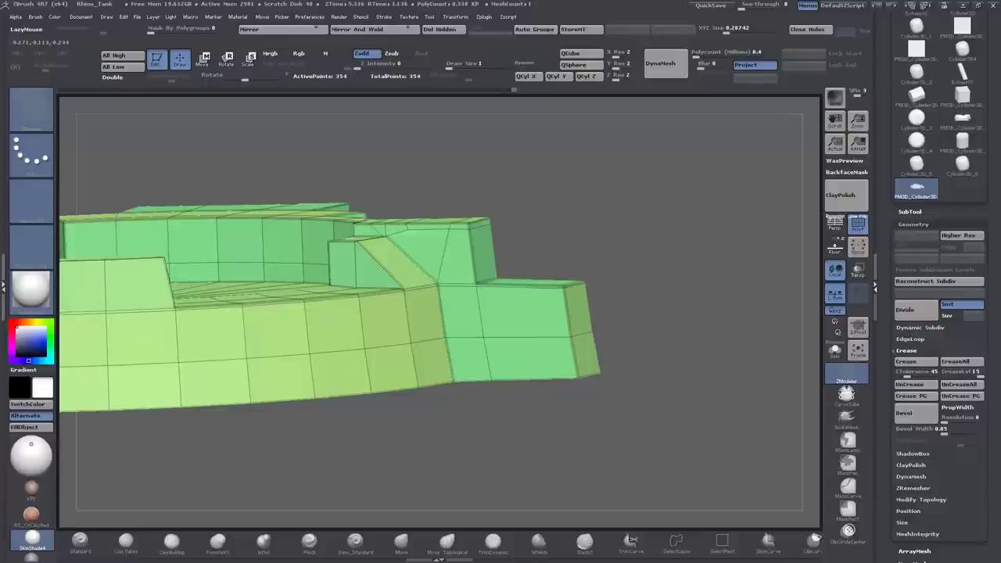
pyautogui.moveTo(403, 291); pyautogui.dragTo(643, 163)
pyautogui.hotkey('shift', 'f')
pyautogui.moveTo(783, 195); pyautogui.dragTo(547, 352)
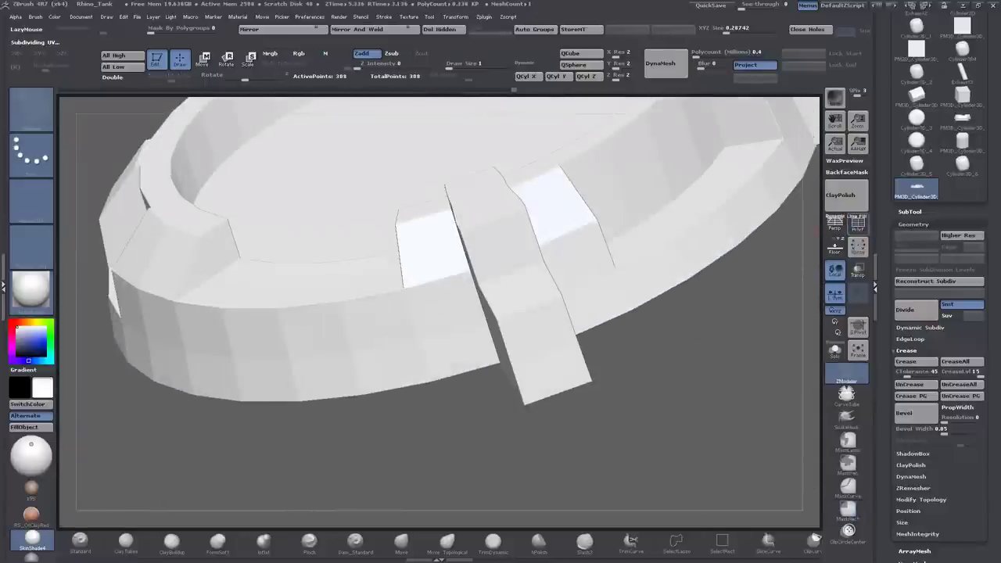
pyautogui.hotkey('shift', 'f')
pyautogui.moveTo(548, 352); pyautogui.dragTo(438, 266)
pyautogui.moveTo(704, 391); pyautogui.dragTo(626, 297)
# Slide points on the outer block with the Point Slide action.
pyautogui.moveTo(187, 282); pyautogui.dragTo(235, 321)
pyautogui.keyDown('alt'); pyautogui.moveTo(492, 182); pyautogui.dragTo(540, 276); pyautogui.keyUp('alt')
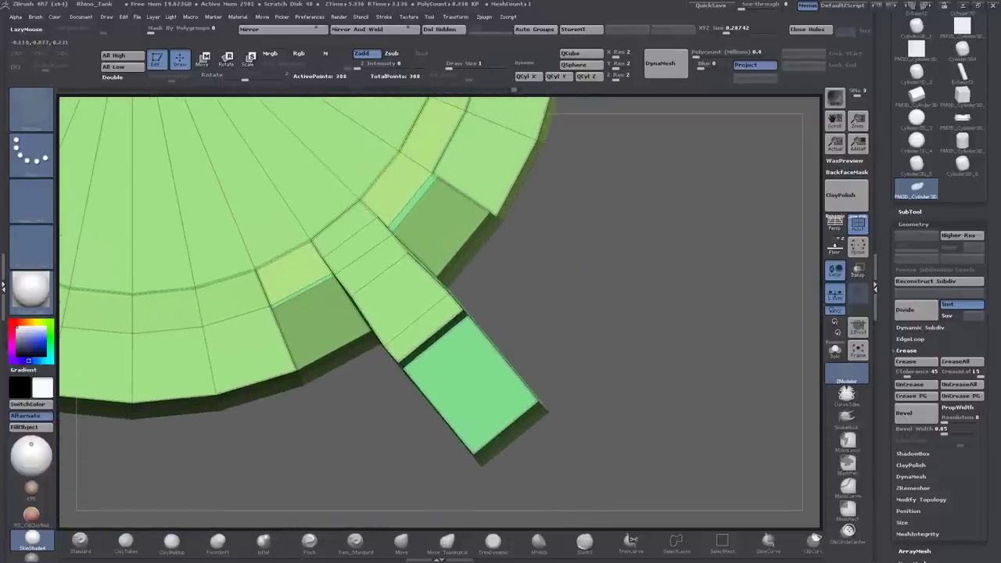
pyautogui.press('space')
pyautogui.click(406, 300)
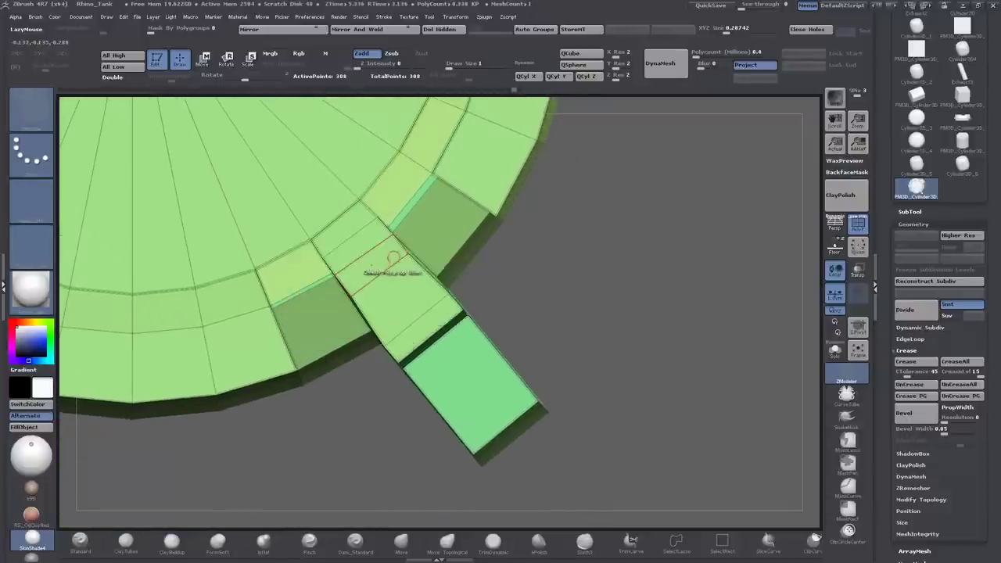
pyautogui.moveTo(501, 280); pyautogui.dragTo(540, 203)
pyautogui.press('f')
pyautogui.moveTo(595, 367)
pyautogui.mouseDown()
pyautogui.moveTo(596, 313)
pyautogui.moveTo(548, 259)
pyautogui.mouseUp()
# Mask all but the block's right end and Transpose-move that end.
pyautogui.keyDown('ctrl'); pyautogui.moveTo(505, 221); pyautogui.dragTo(544, 307); pyautogui.keyUp('ctrl')
pyautogui.press('w')
pyautogui.moveTo(227, 333); pyautogui.dragTo(227, 438)
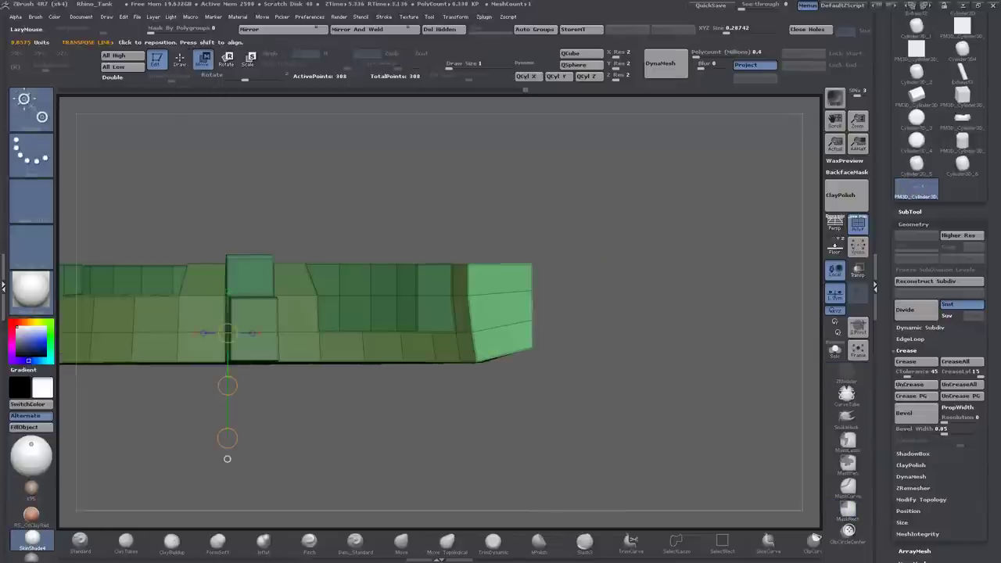
pyautogui.press('ctrl')
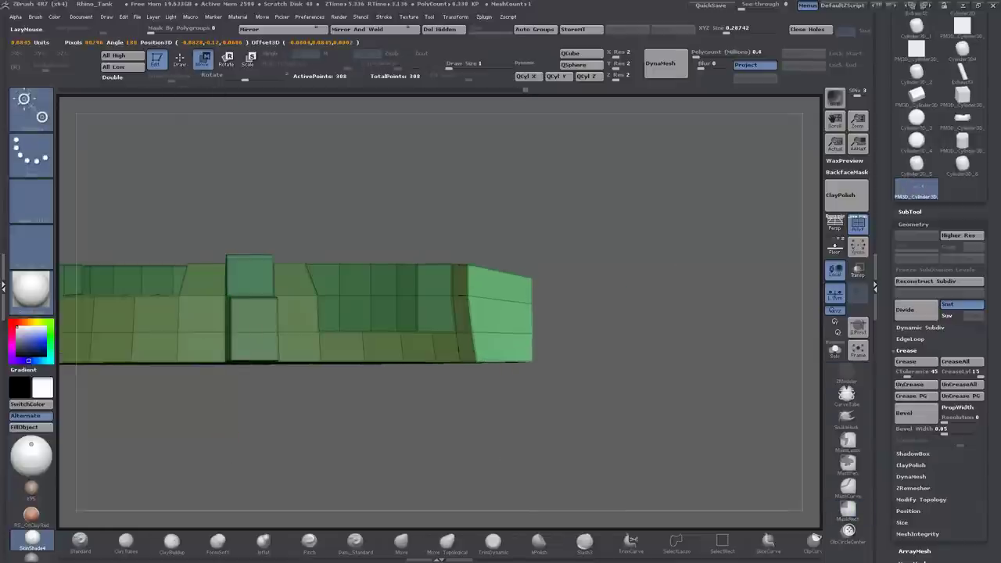
pyautogui.press('ctrl')
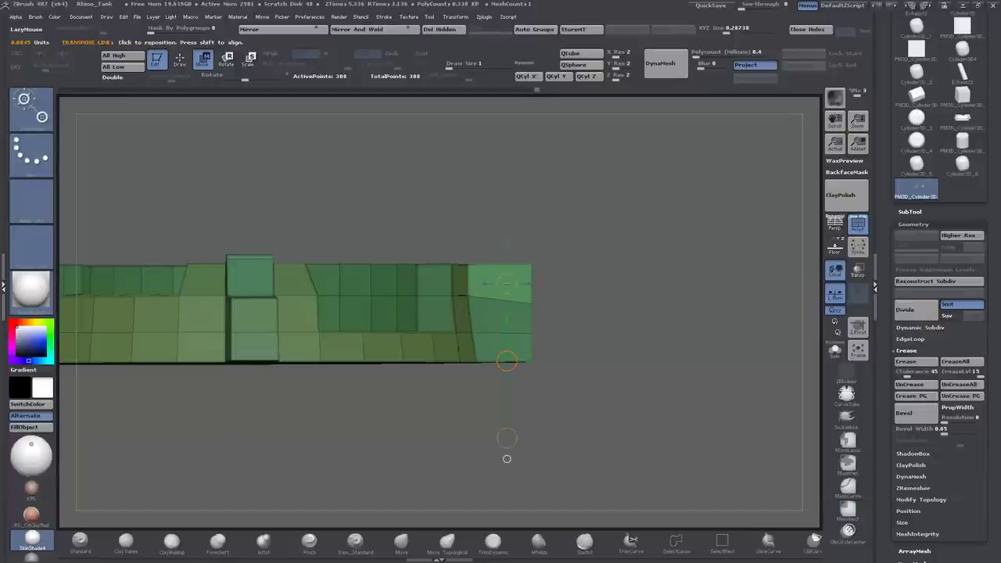
pyautogui.moveTo(507, 459); pyautogui.dragTo(516, 505)
# Insert an edge on the block with ZModeler's Edge Insert, previewing at higher subdivision.
pyautogui.press('b')
pyautogui.press('z')
pyautogui.press('m')
pyautogui.press('space')
pyautogui.click(438, 332)
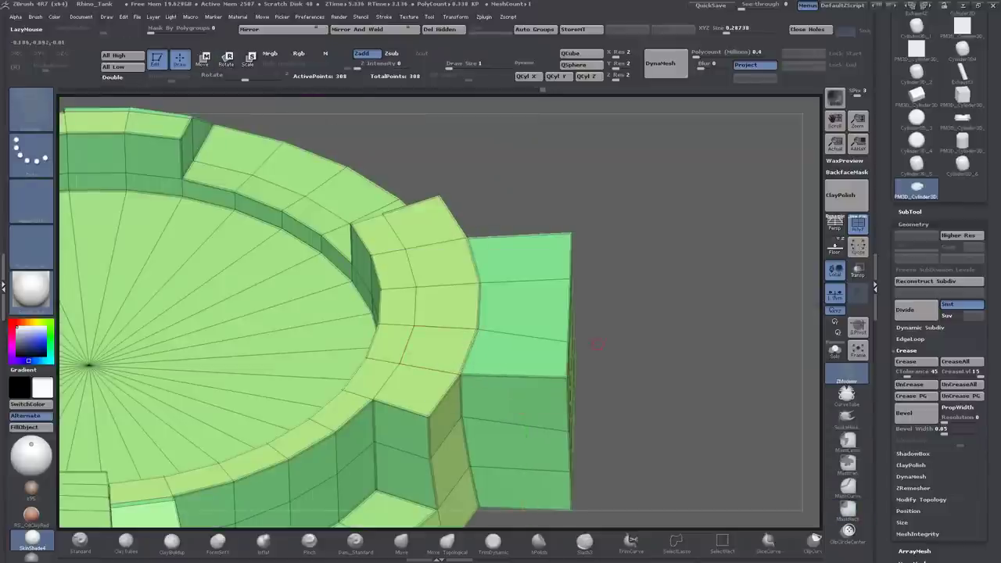
pyautogui.click(859, 224)
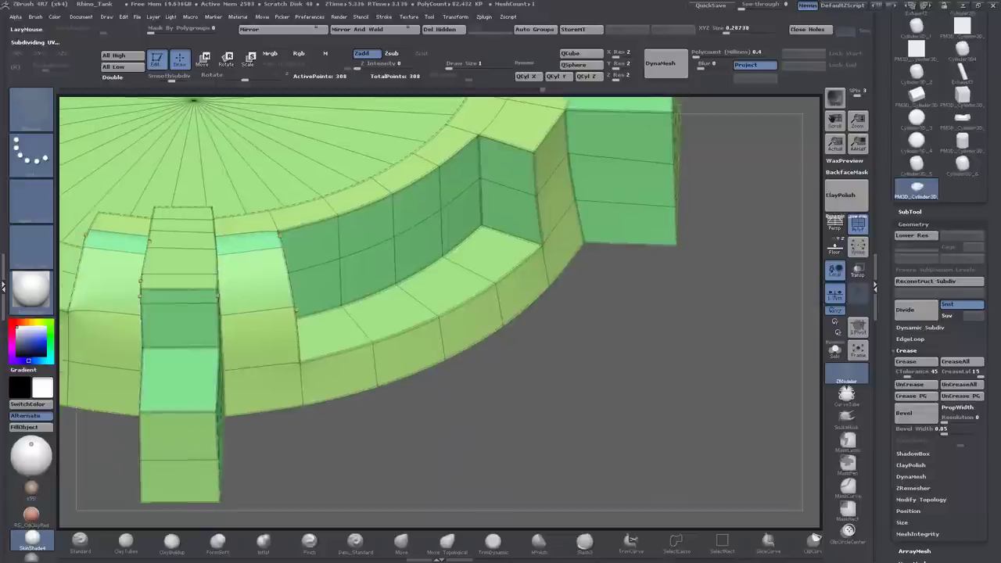
pyautogui.hotkey('ctrl', 'd')
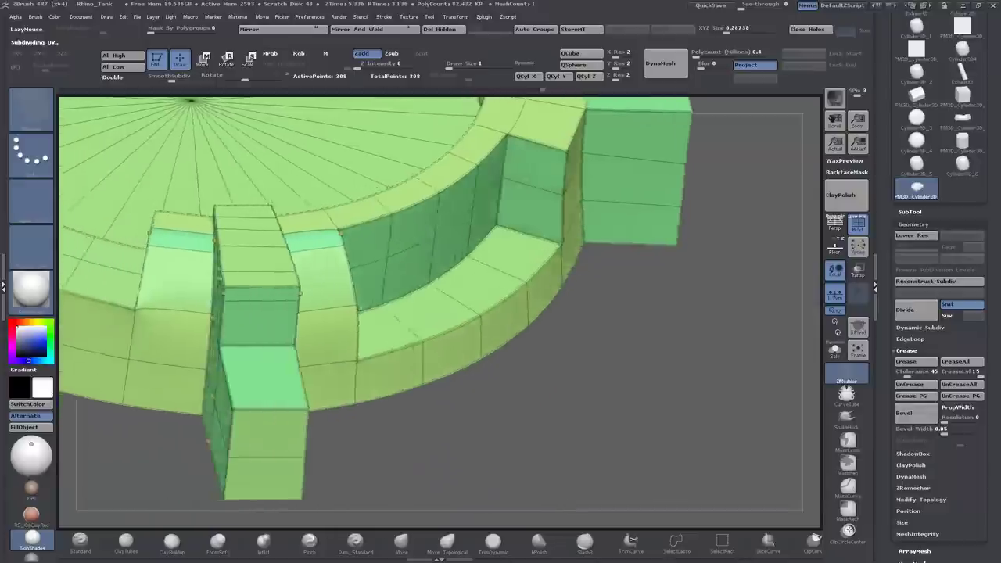
pyautogui.moveTo(469, 470); pyautogui.dragTo(403, 365)
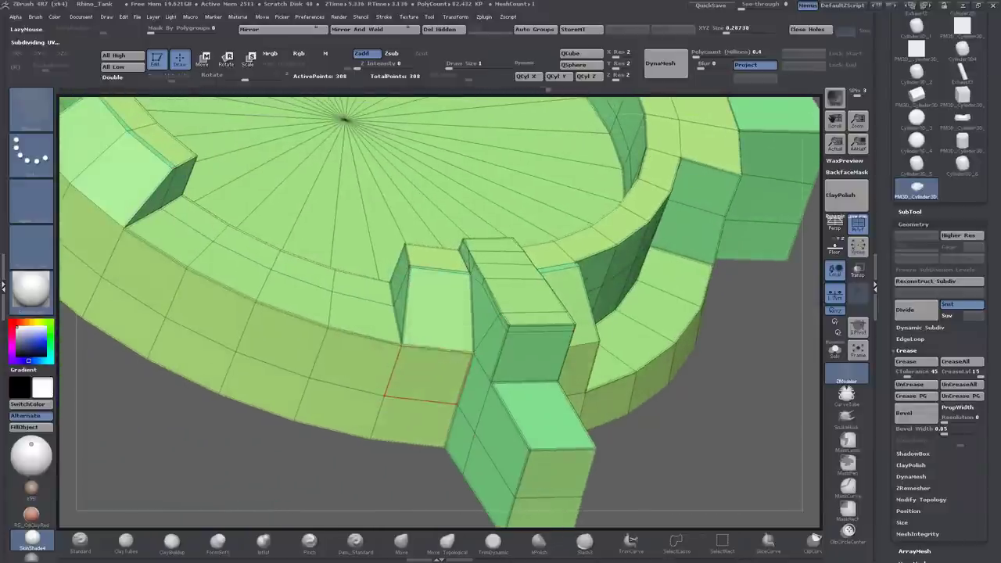
# Check the ring's smoothing, then pick the Inset polygon action for the box's four top faces.
pyautogui.click(858, 224)
pyautogui.press('d')
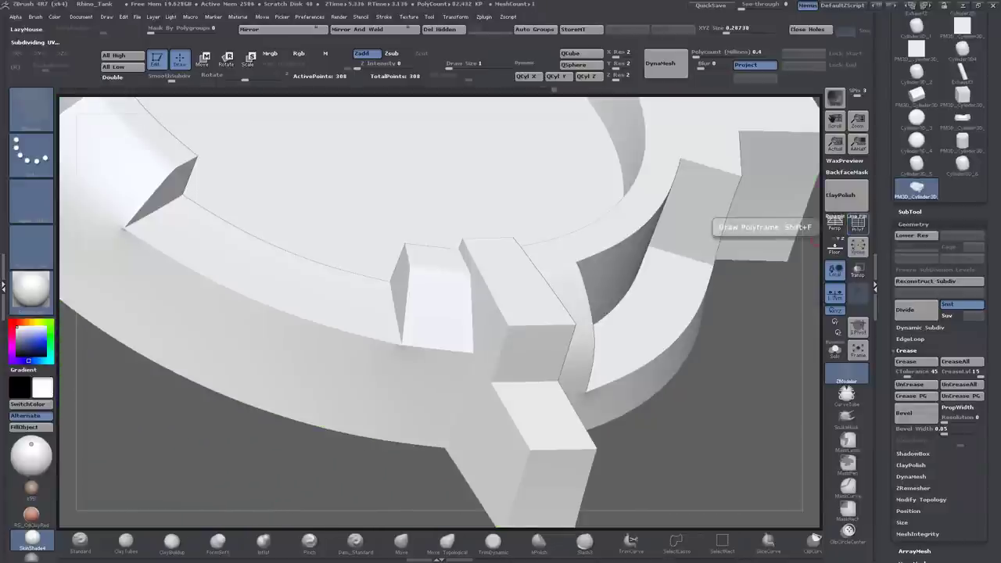
pyautogui.press('f')
pyautogui.moveTo(258, 439); pyautogui.dragTo(259, 392)
pyautogui.hotkey('shift', 'f')
pyautogui.hotkey('shift', 'd')
pyautogui.hotkey('shift', 'f')
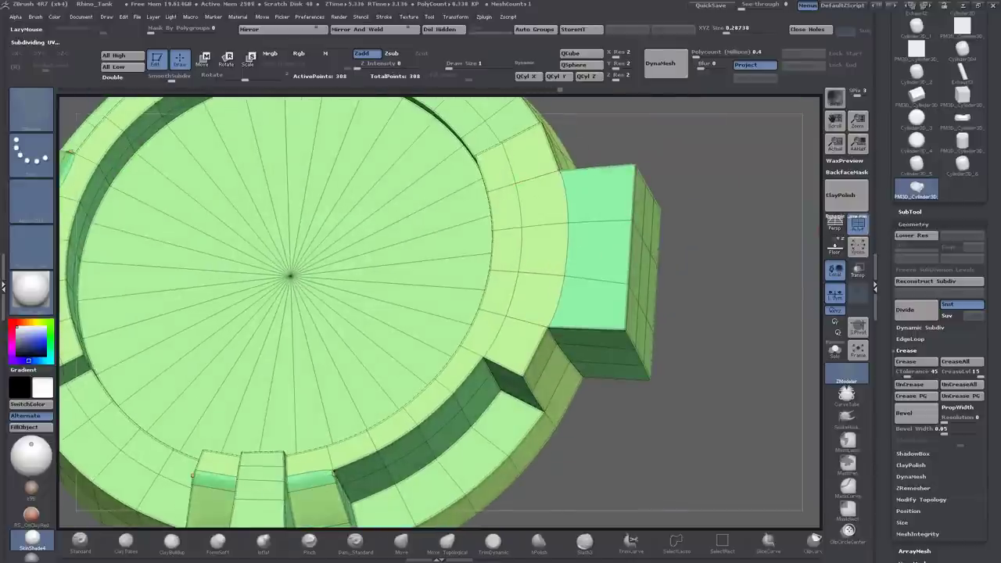
pyautogui.press('d')
pyautogui.hotkey('shift', 'f')
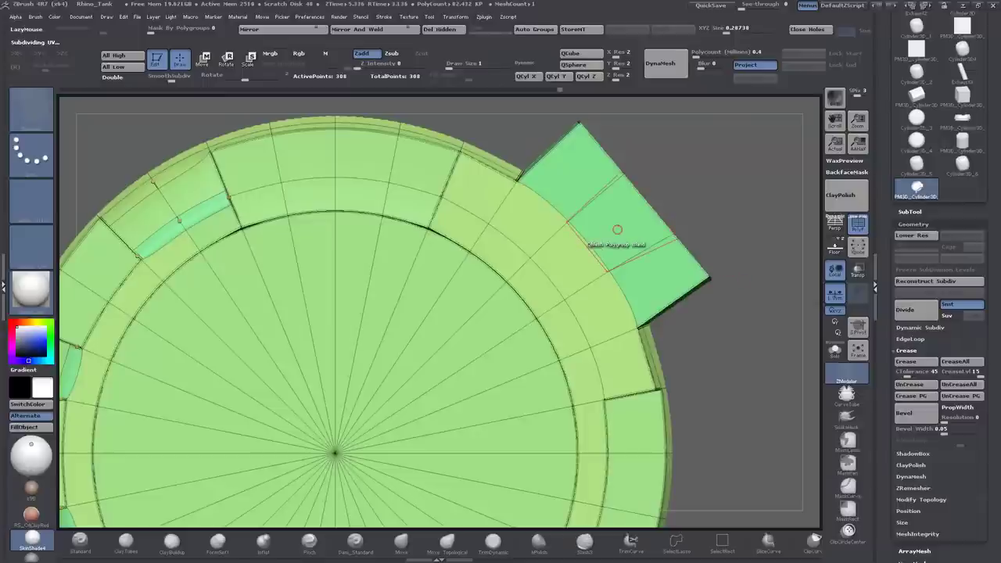
pyautogui.press('space')
pyautogui.click(611, 442)
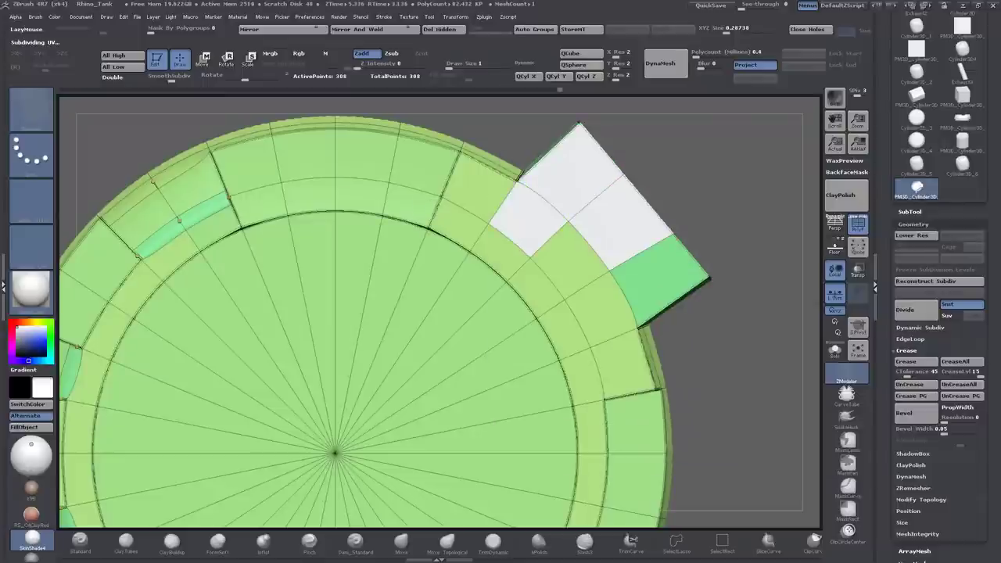
# Inset the box top's polygroup island into a recessed hatch panel after two undone attempts.
pyautogui.moveTo(751, 329); pyautogui.dragTo(751, 391)
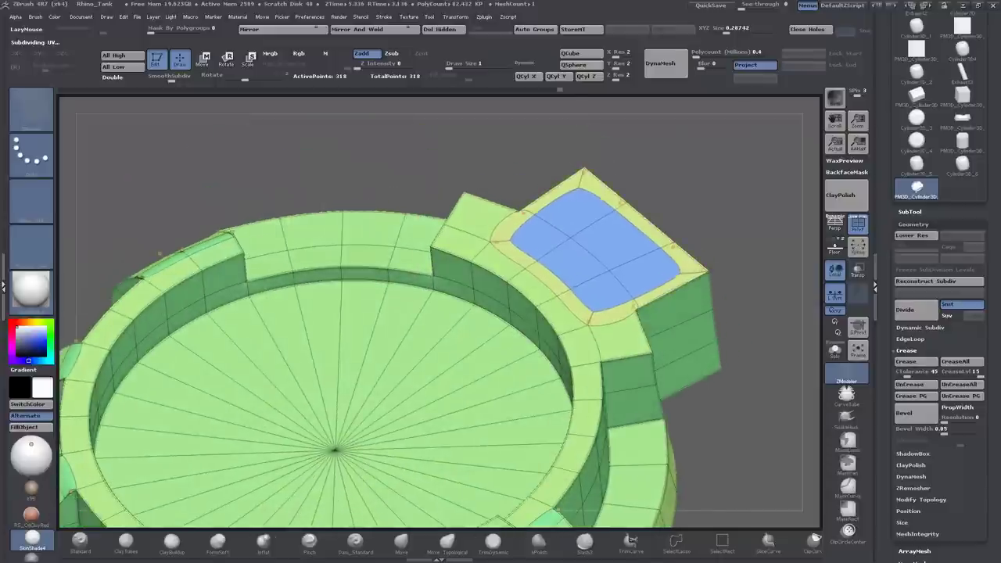
pyautogui.hotkey('ctrl', 'z')
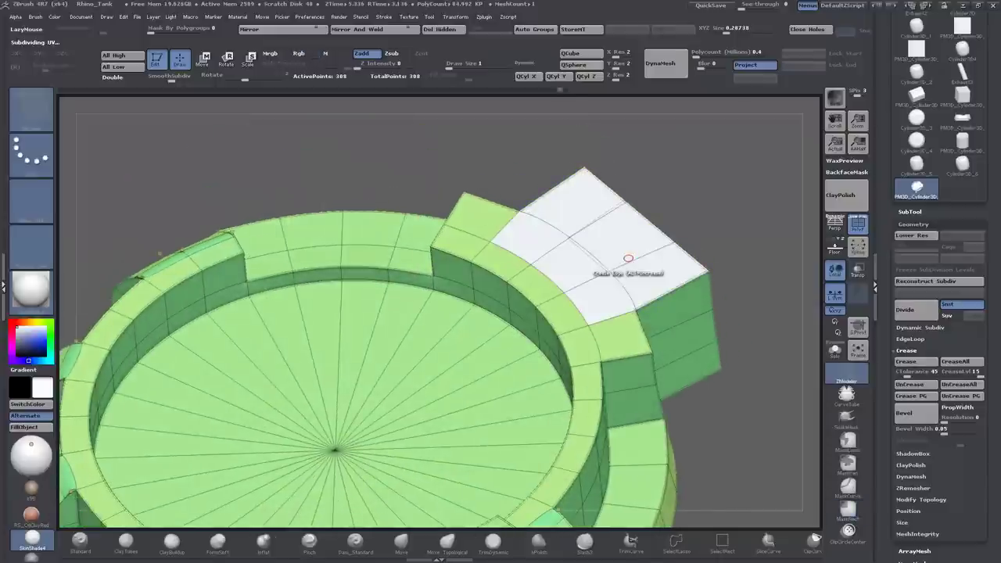
pyautogui.click(630, 256)
pyautogui.hotkey('ctrl', 'z')
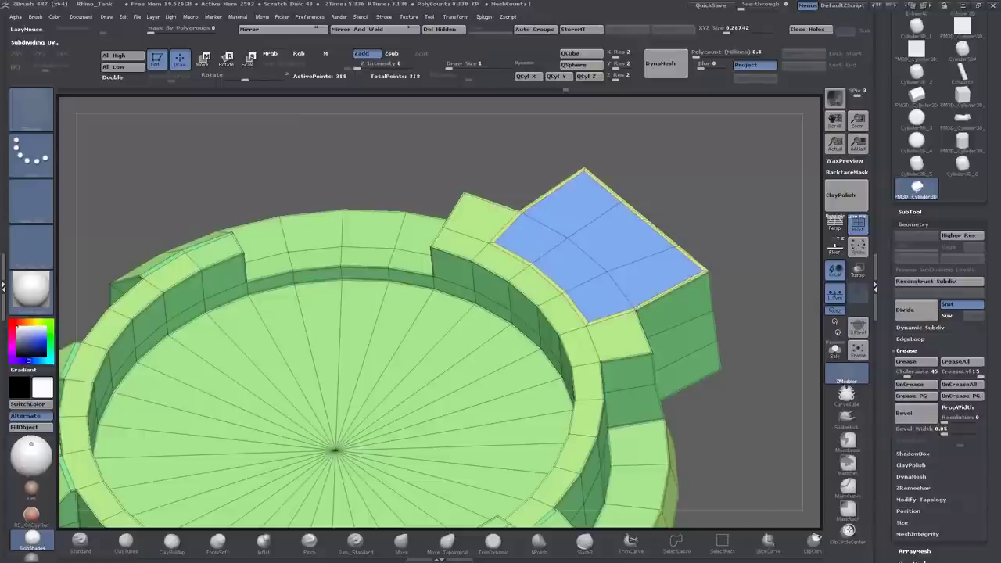
pyautogui.press('space')
pyautogui.click(701, 199)
pyautogui.click(540, 336)
pyautogui.click(595, 250)
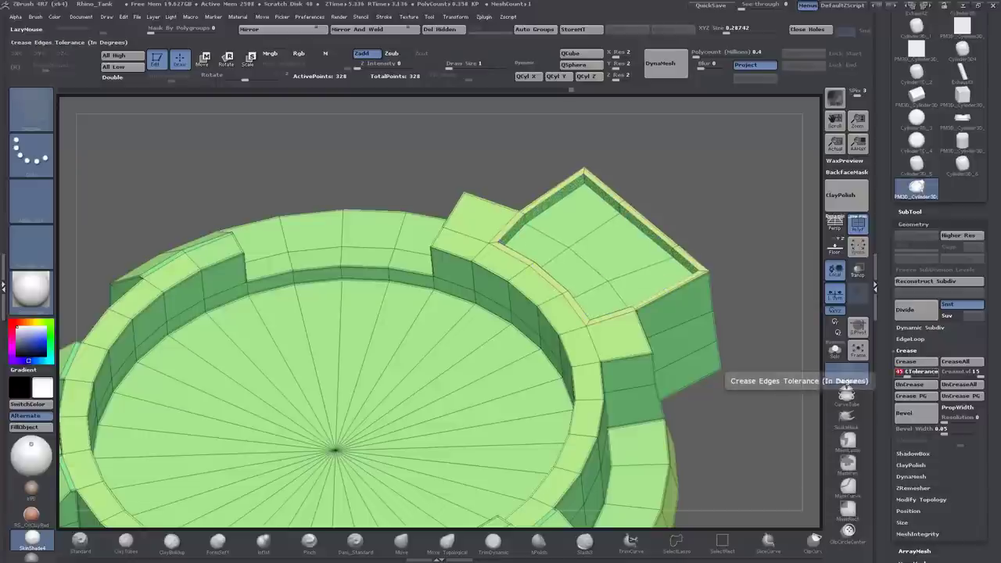
# Preview the recessed panel smoothed at higher subdivision without the wireframe.
pyautogui.keyDown('alt'); pyautogui.moveTo(767, 438); pyautogui.dragTo(794, 368); pyautogui.keyUp('alt')
pyautogui.hotkey('ctrl', 'd')
pyautogui.hotkey('shift', 'f')
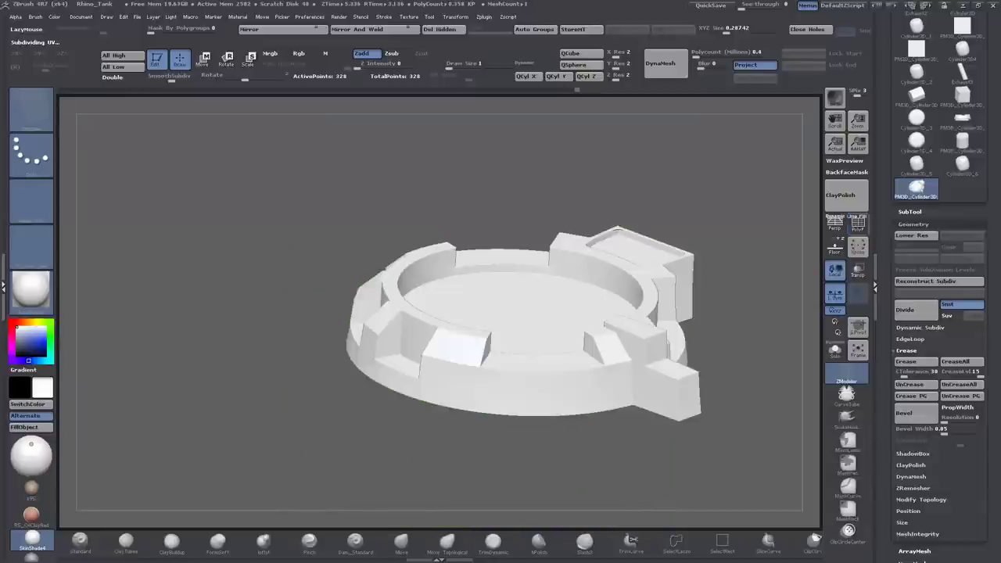
pyautogui.hotkey('ctrl', 'd')
pyautogui.hotkey('ctrl', 'd')
pyautogui.hotkey('ctrl', 'd')
pyautogui.keyDown('alt'); pyautogui.moveTo(538, 331); pyautogui.dragTo(646, 361); pyautogui.keyUp('alt')
pyautogui.hotkey('shift', 'd')
pyautogui.hotkey('shift', 'd')
pyautogui.hotkey('shift', 'd')
pyautogui.hotkey('shift', 'd')
pyautogui.hotkey('shift', 'f')
# Choose the radius-based point move action and check the mesh at higher subdivision.
pyautogui.press('space')
pyautogui.click(578, 381)
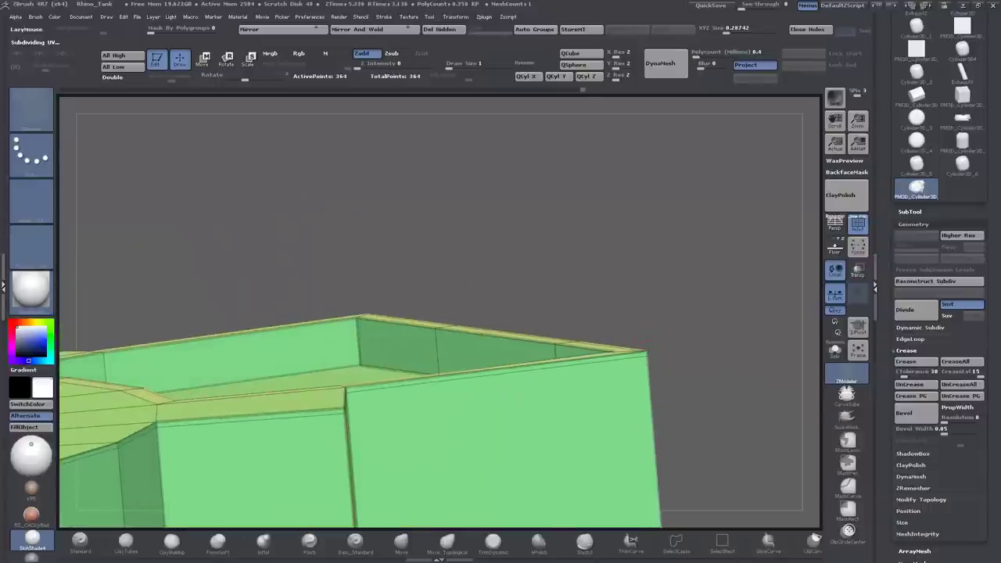
pyautogui.hotkey('ctrl', 'd')
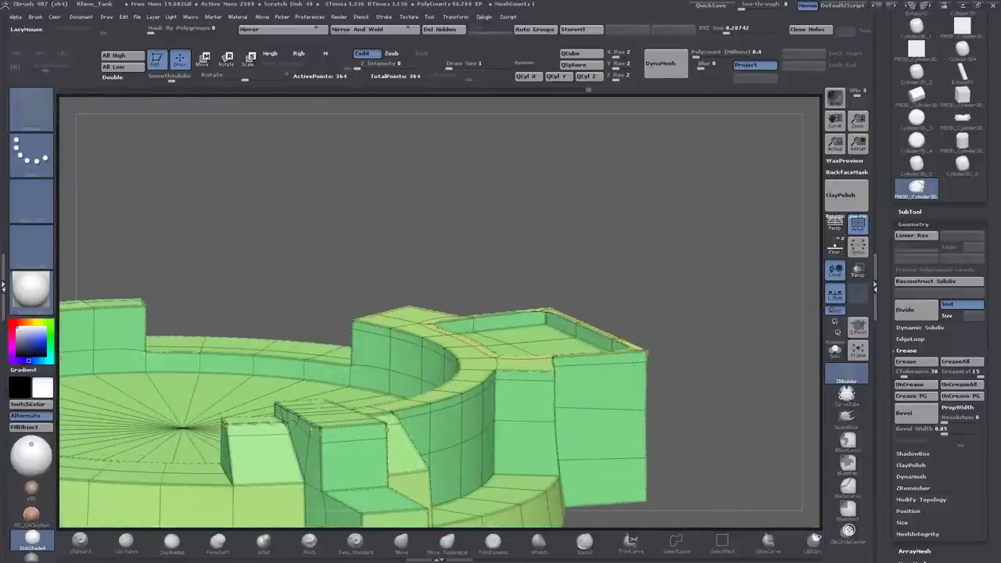
pyautogui.hotkey('shift', 'f')
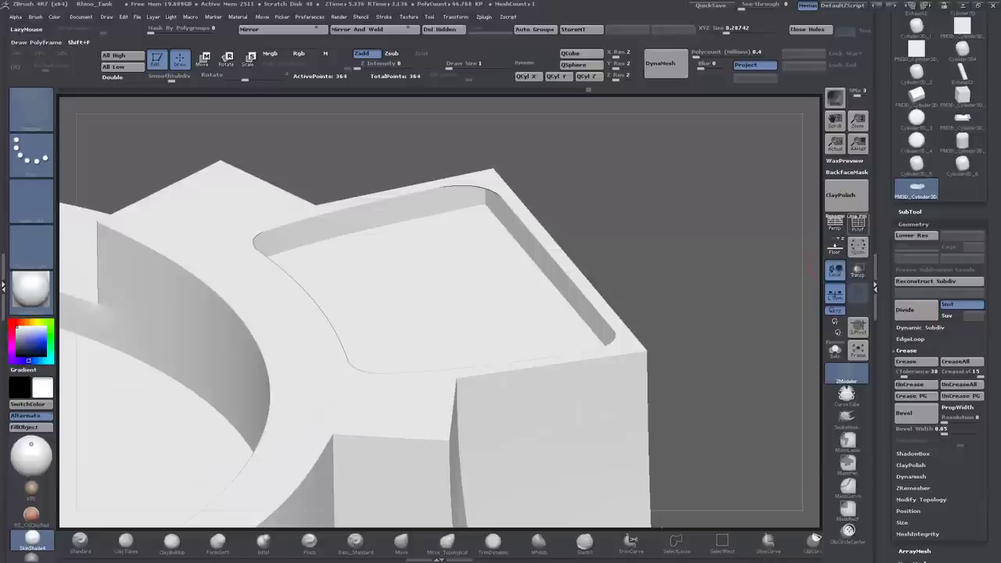
pyautogui.click(858, 224)
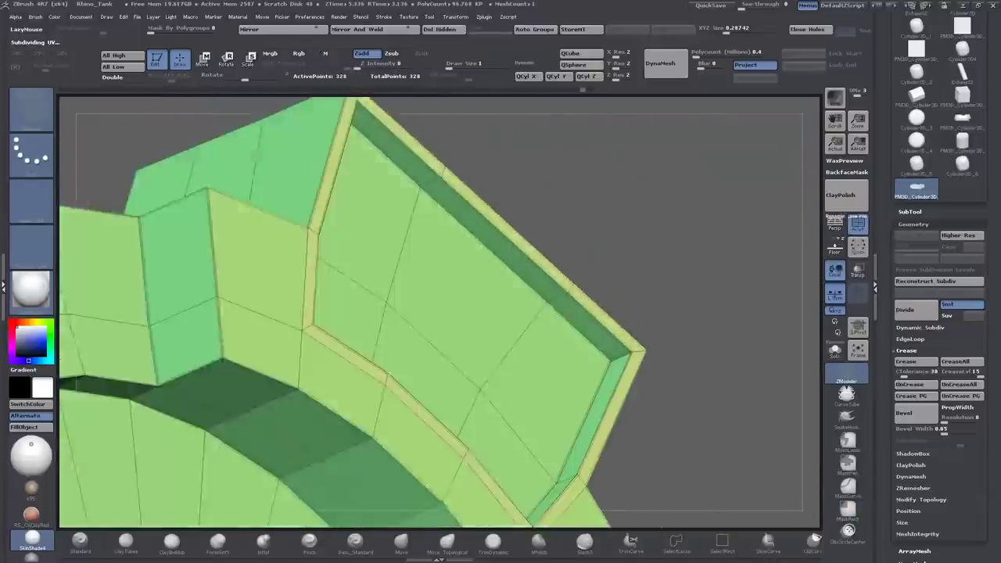
pyautogui.moveTo(681, 258); pyautogui.dragTo(688, 251)
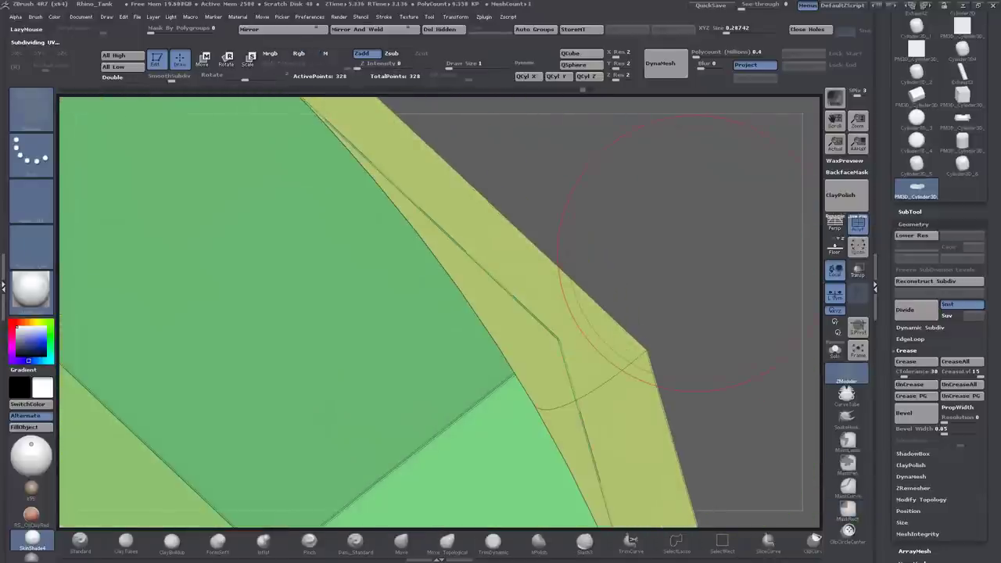
pyautogui.moveTo(615, 344); pyautogui.dragTo(594, 342)
# Crease the recessed tray's rim edges and view the whole part smoothed without wireframe.
pyautogui.press('space')
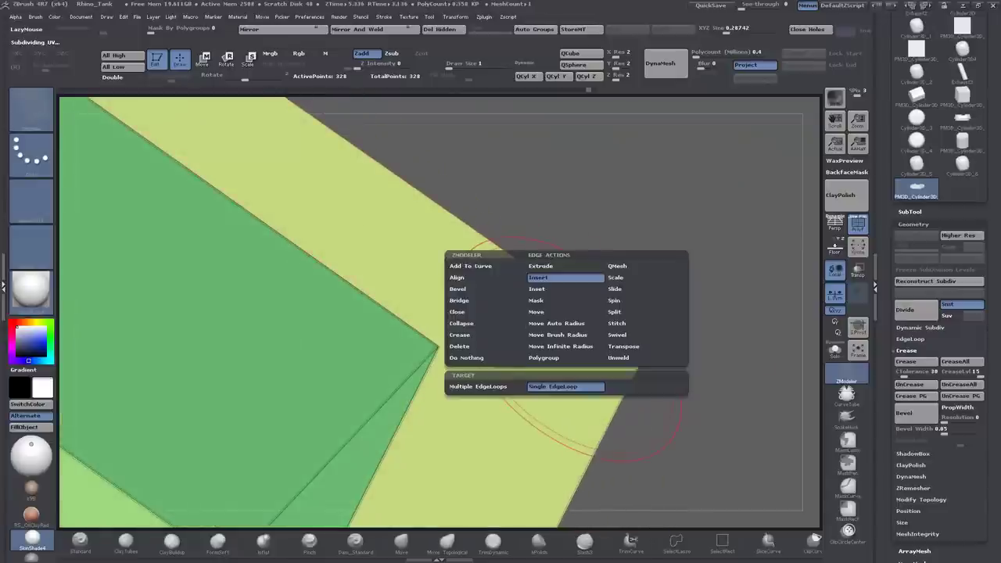
pyautogui.click(487, 331)
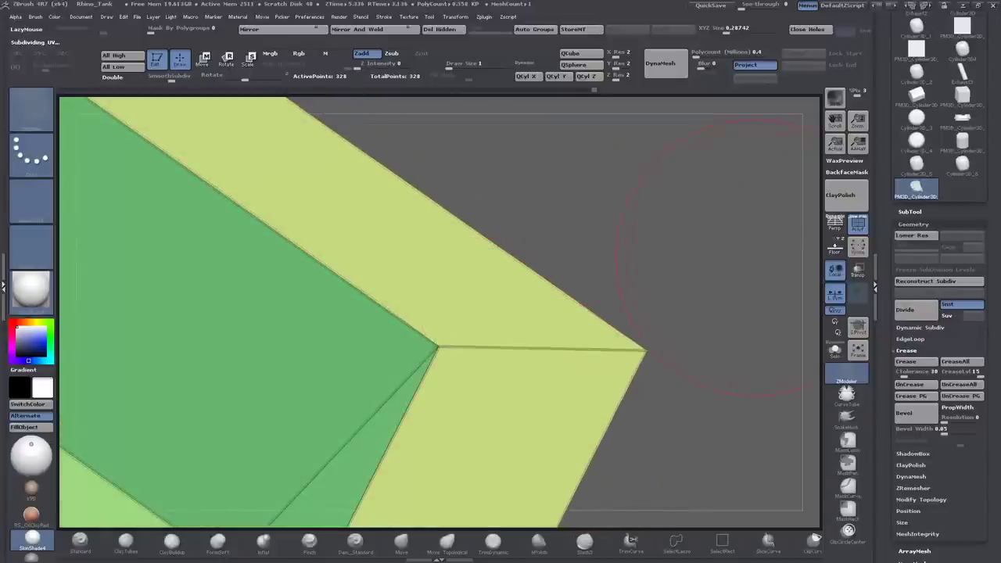
pyautogui.moveTo(689, 258); pyautogui.dragTo(308, 514)
pyautogui.press('d')
pyautogui.press('d')
pyautogui.press('d')
pyautogui.press('d')
pyautogui.moveTo(470, 352); pyautogui.dragTo(452, 405)
pyautogui.hotkey('shift', 'd')
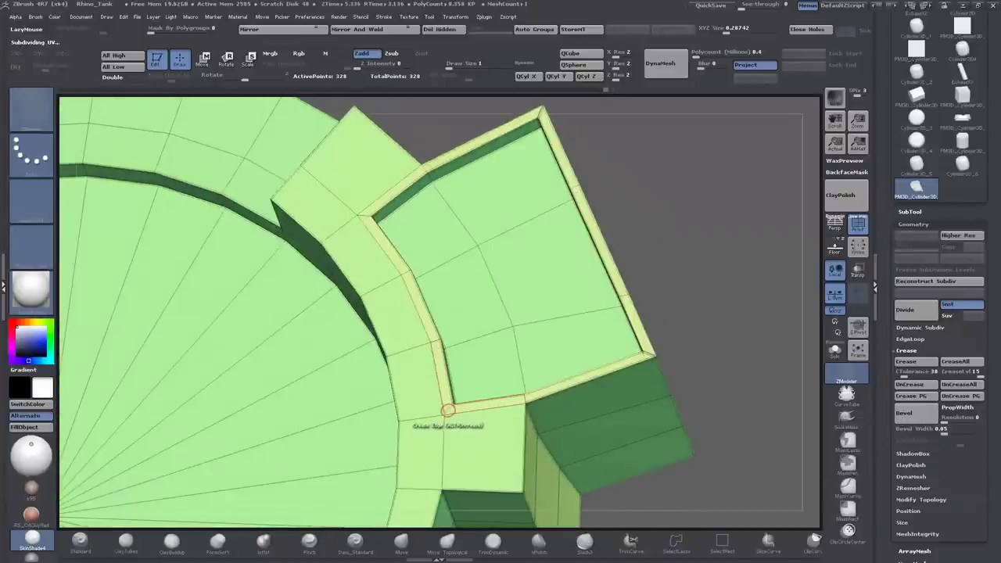
pyautogui.press('d')
pyautogui.hotkey('shift', 'f')
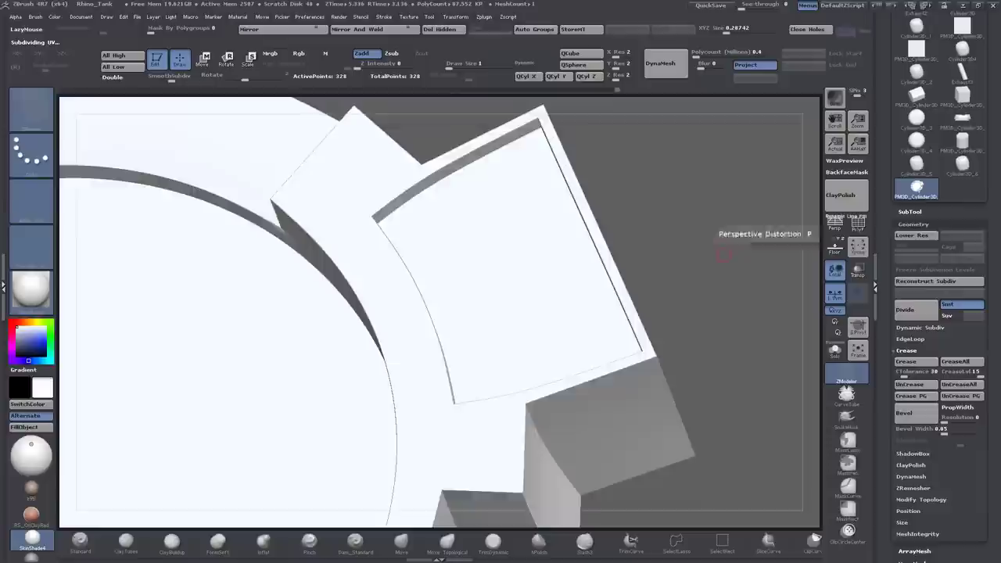
pyautogui.press('f')
pyautogui.moveTo(705, 438); pyautogui.dragTo(791, 449)
# Widen the base ring's bottom edge loop outward with Scale EdgeLoop Complete.
pyautogui.hotkey('shift', 'd')
pyautogui.click(858, 225)
pyautogui.press('f')
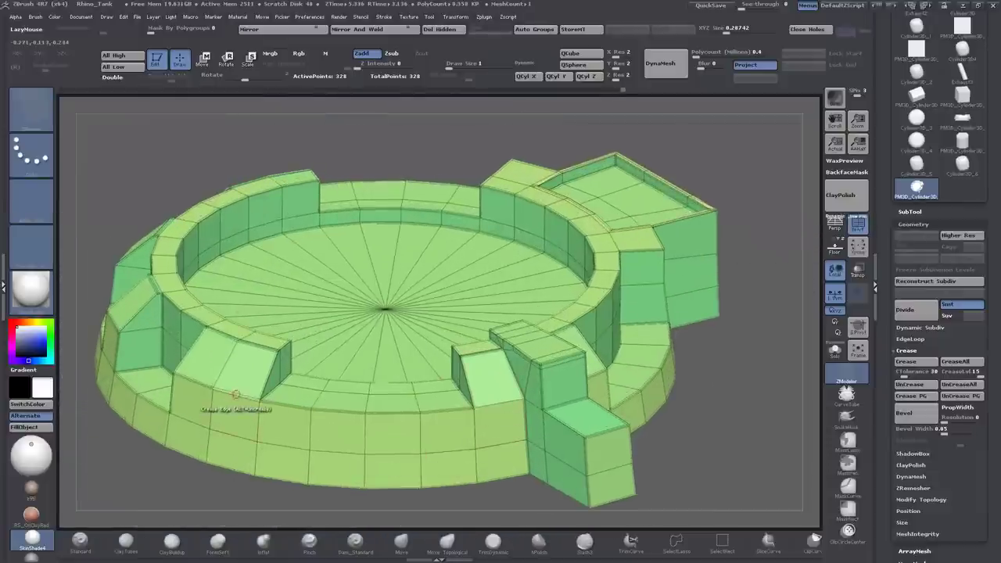
pyautogui.press('d')
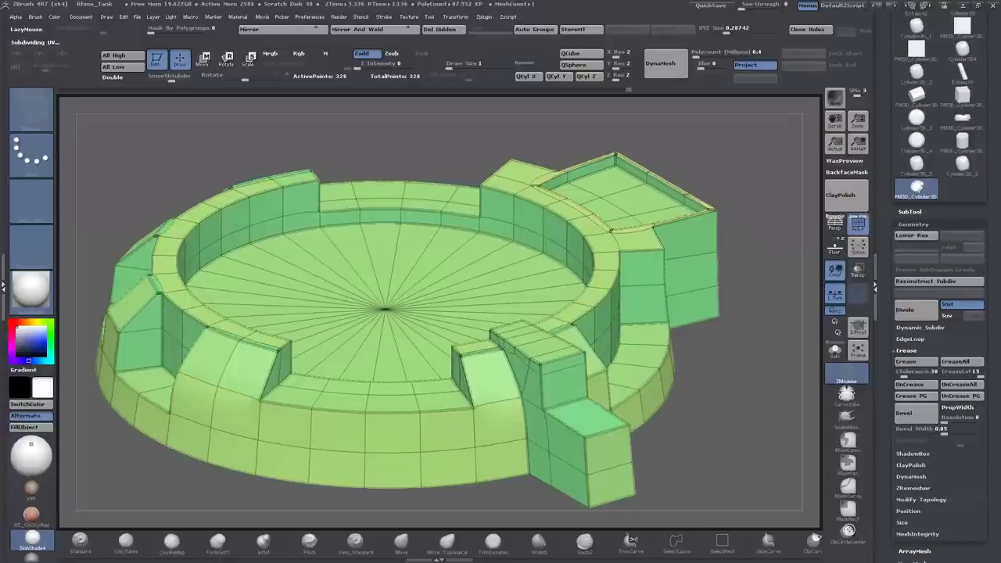
pyautogui.hotkey('shift', 'f')
pyautogui.moveTo(751, 470)
pyautogui.mouseDown()
pyautogui.moveTo(774, 462)
pyautogui.moveTo(767, 466)
pyautogui.mouseUp()
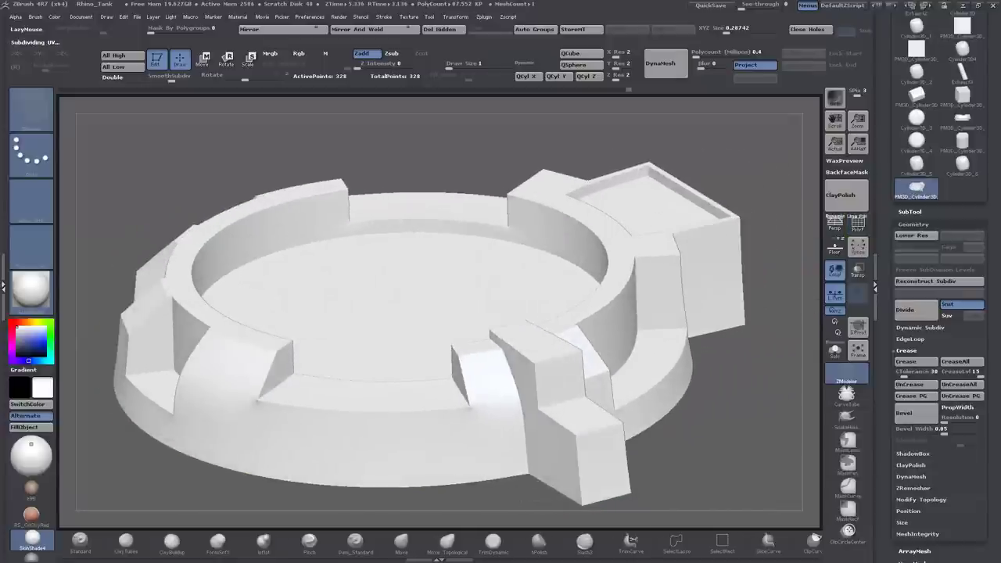
pyautogui.hotkey('shift', 'd')
pyautogui.hotkey('shift', 'f')
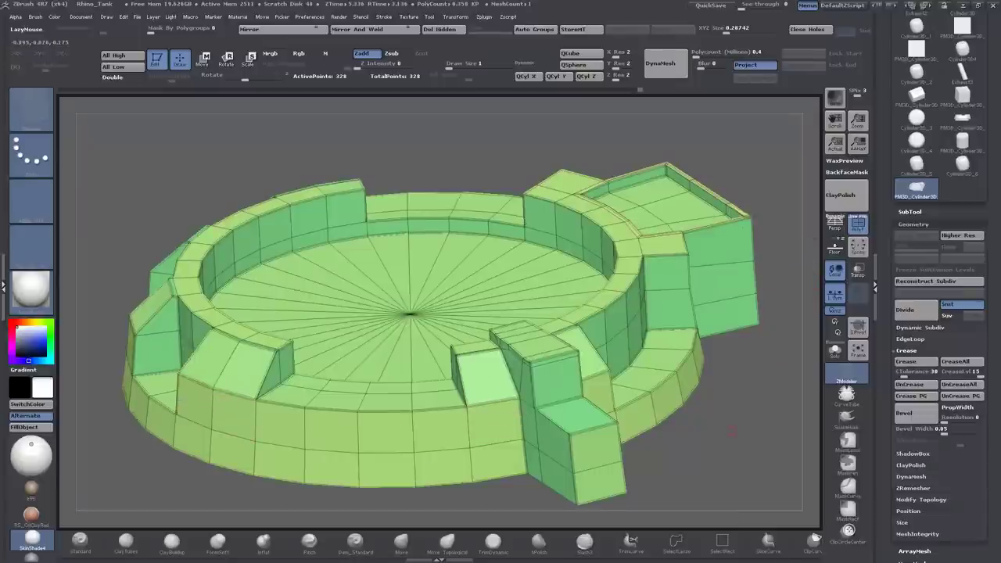
pyautogui.moveTo(782, 470); pyautogui.dragTo(771, 465)
pyautogui.press('space')
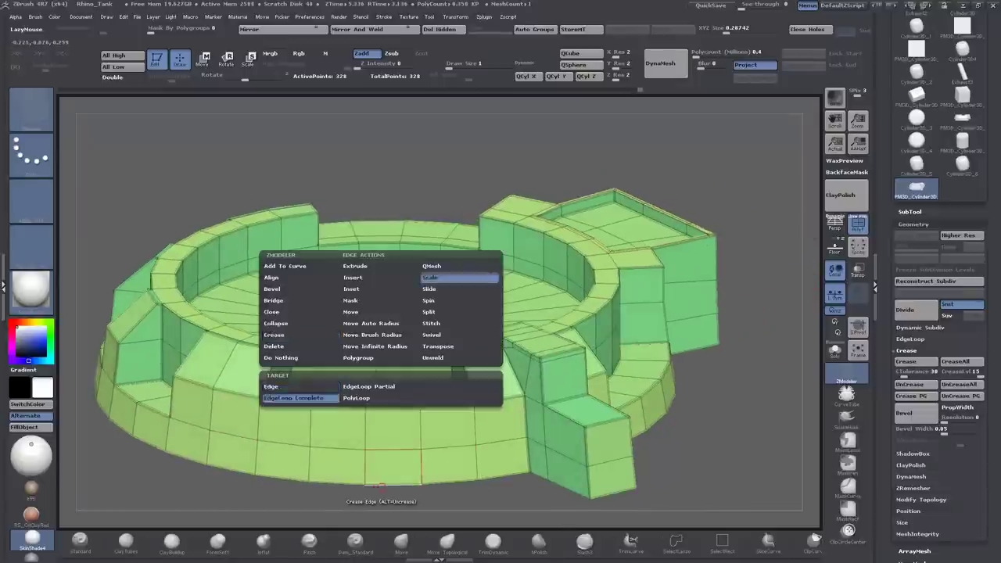
pyautogui.click(430, 277)
pyautogui.moveTo(395, 478)
pyautogui.mouseDown()
pyautogui.moveTo(409, 515)
pyautogui.moveTo(398, 494)
pyautogui.mouseUp()
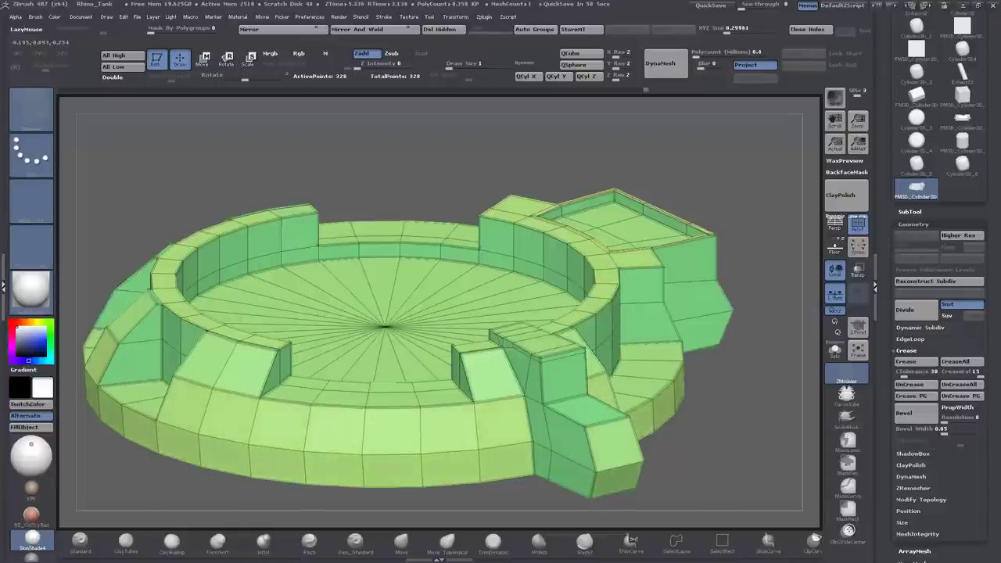
# Crease the ring's complete rim edge loop and preview it subdivided.
pyautogui.hotkey('ctrl', 'd')
pyautogui.hotkey('shift', 'd')
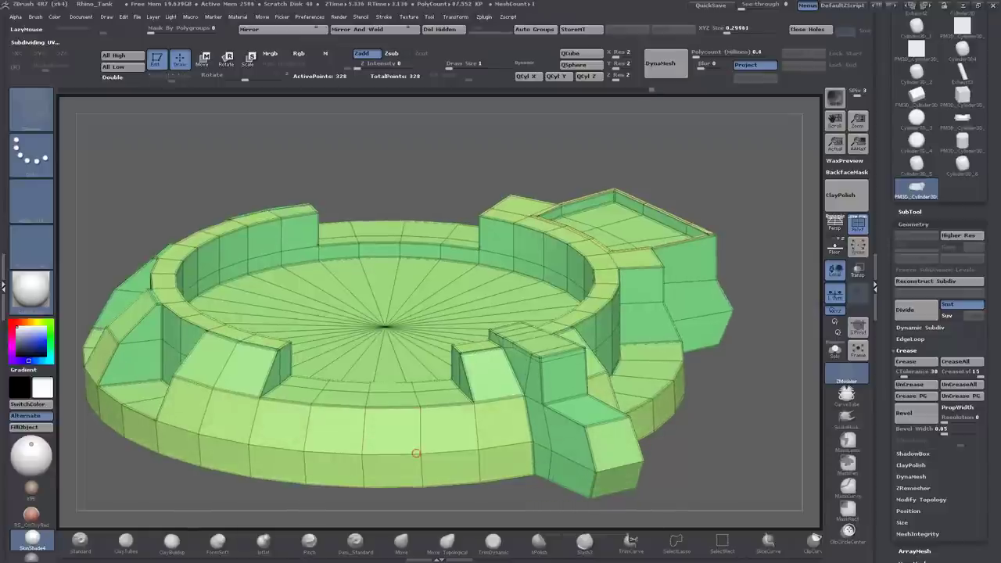
pyautogui.moveTo(419, 492); pyautogui.dragTo(616, 291)
pyautogui.moveTo(141, 196); pyautogui.dragTo(251, 203)
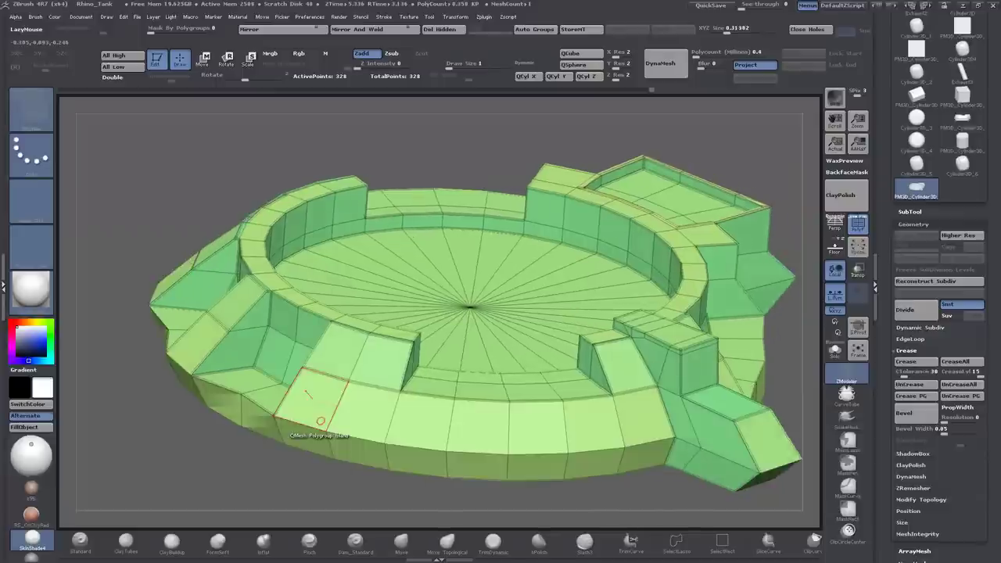
pyautogui.press('space')
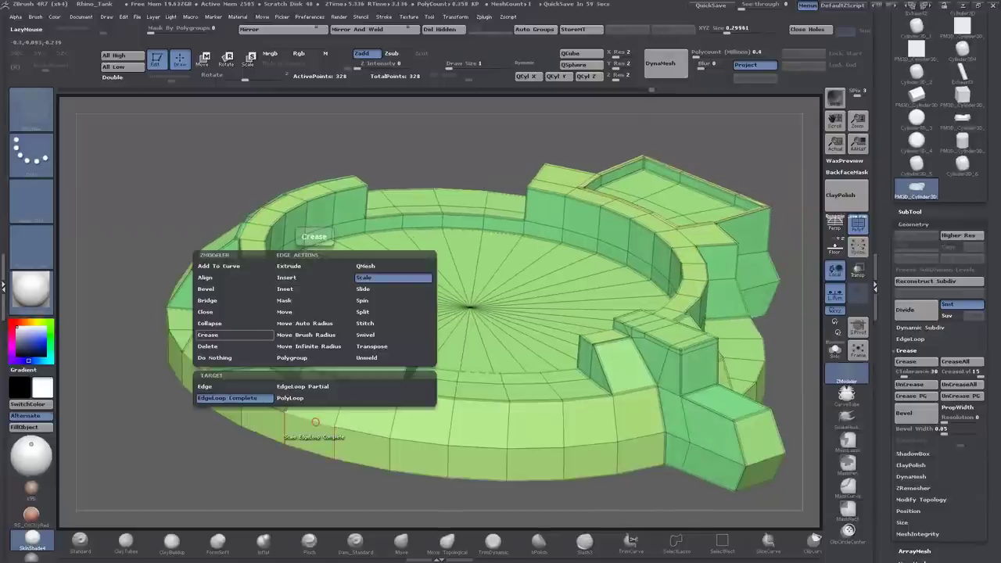
pyautogui.click(208, 335)
pyautogui.hotkey('ctrl', 'd')
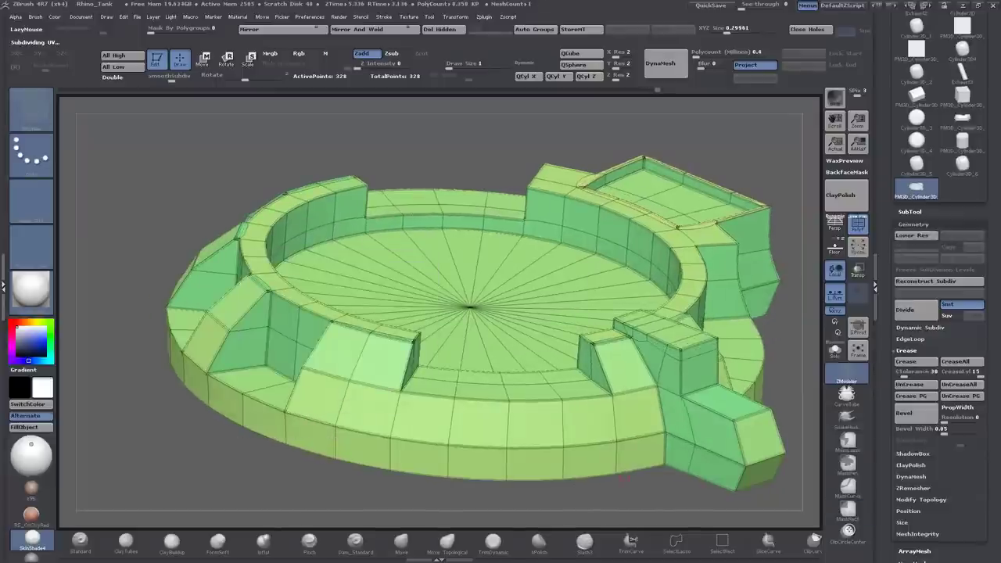
pyautogui.hotkey('shift', 'f')
pyautogui.moveTo(704, 469); pyautogui.dragTo(739, 474)
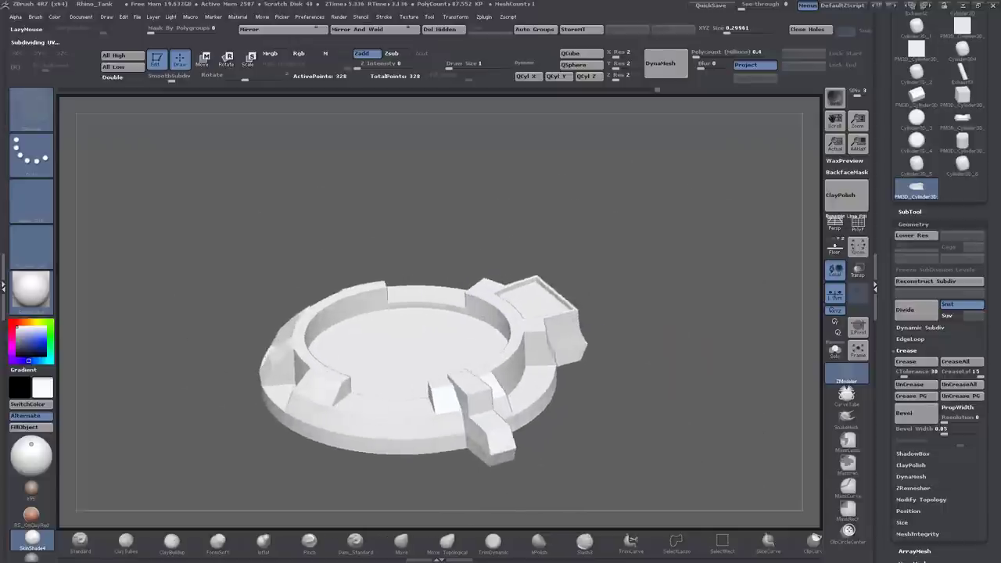
pyautogui.moveTo(747, 539); pyautogui.dragTo(747, 523)
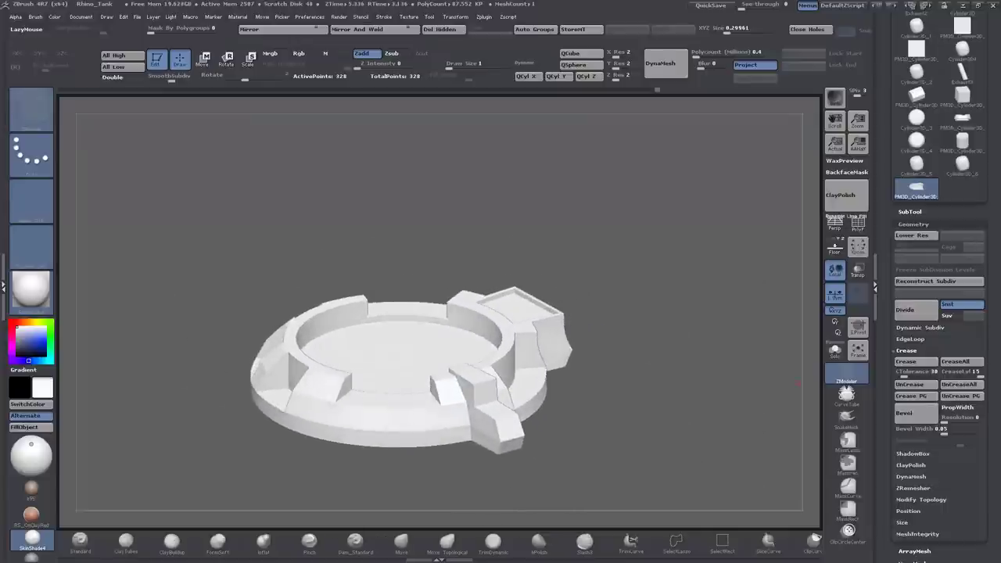
# In a flat side view, mask the whole ring except its right end.
pyautogui.click(858, 225)
pyautogui.hotkey('shift', 'd')
pyautogui.keyDown('shift'); pyautogui.moveTo(673, 328); pyautogui.dragTo(583, 286); pyautogui.keyUp('shift')
pyautogui.keyDown('ctrl'); pyautogui.moveTo(673, 344); pyautogui.dragTo(738, 430); pyautogui.keyUp('ctrl')
pyautogui.keyDown('ctrl'); pyautogui.click(689, 470); pyautogui.keyUp('ctrl')
pyautogui.press('w')
pyautogui.keyDown('shift'); pyautogui.moveTo(696, 374); pyautogui.dragTo(697, 494); pyautogui.keyUp('shift')
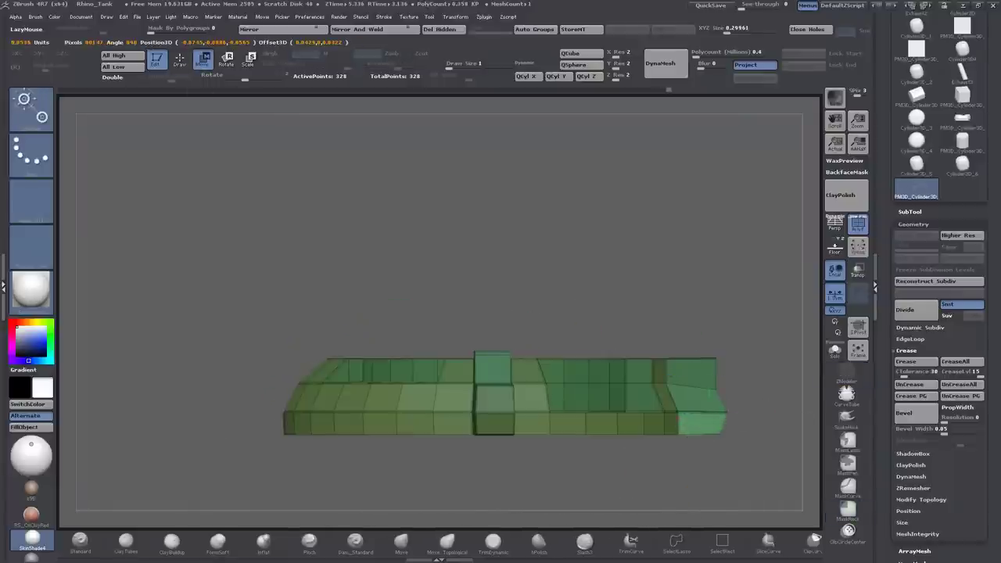
pyautogui.moveTo(705, 469); pyautogui.dragTo(450, 396)
# Hide the right-end polygons and pull the jutting end block shorter with a move line.
pyautogui.hotkey('ctrl', 'shift')
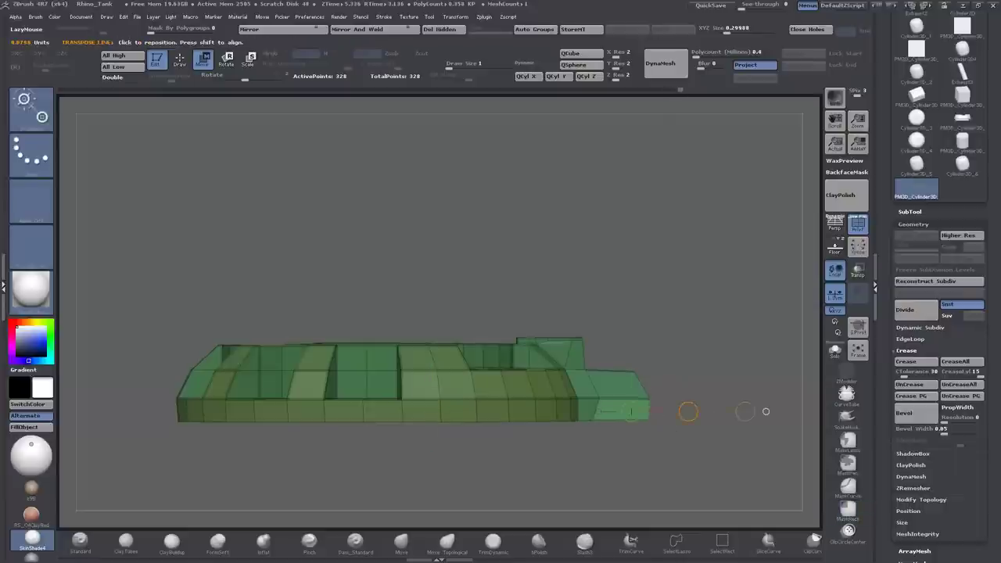
pyautogui.keyDown('ctrl'); pyautogui.keyDown('shift'); pyautogui.moveTo(666, 347); pyautogui.dragTo(630, 373); pyautogui.keyUp('shift'); pyautogui.keyUp('ctrl')
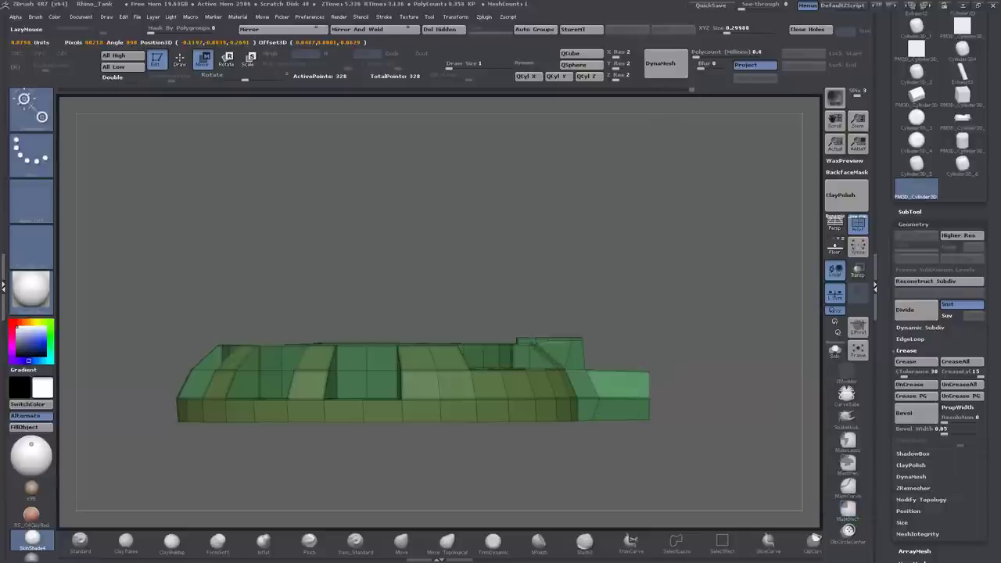
pyautogui.keyDown('ctrl'); pyautogui.keyDown('alt'); pyautogui.keyDown('shift'); pyautogui.moveTo(693, 339); pyautogui.dragTo(644, 429); pyautogui.keyUp('shift'); pyautogui.keyUp('alt'); pyautogui.keyUp('ctrl')
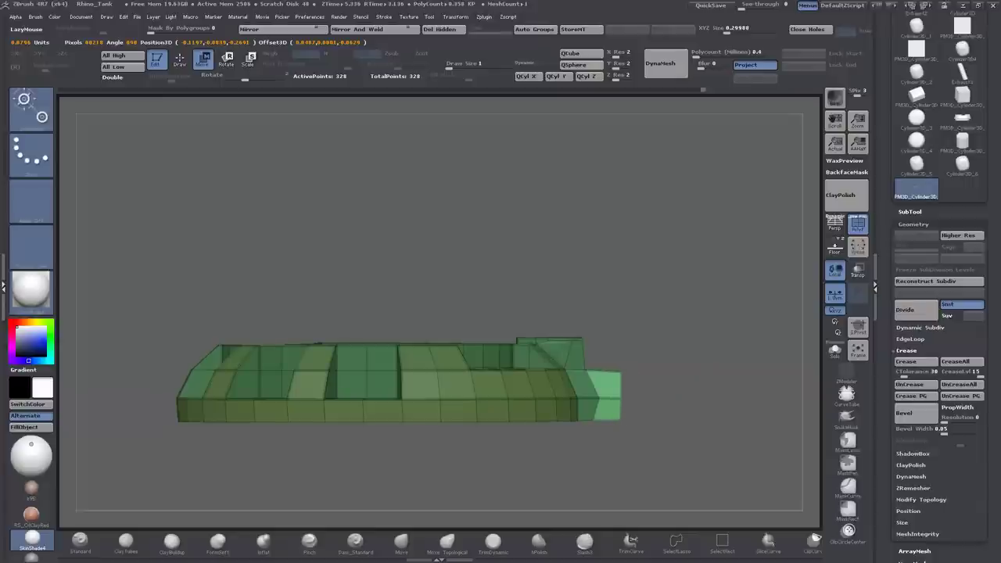
pyautogui.keyDown('ctrl'); pyautogui.click(639, 340); pyautogui.keyUp('ctrl')
pyautogui.moveTo(632, 409)
pyautogui.mouseDown()
pyautogui.moveTo(742, 409)
pyautogui.moveTo(631, 298)
pyautogui.moveTo(475, 351)
pyautogui.moveTo(474, 284)
pyautogui.moveTo(498, 221)
pyautogui.moveTo(534, 287)
pyautogui.mouseUp()
# Clear the mask from the whole mesh and zoom in close on the end block.
pyautogui.keyDown('ctrl'); pyautogui.click(476, 289); pyautogui.keyUp('ctrl')
pyautogui.press('b')
pyautogui.press('z')
pyautogui.press('m')
pyautogui.press('space')
pyautogui.click(476, 208)
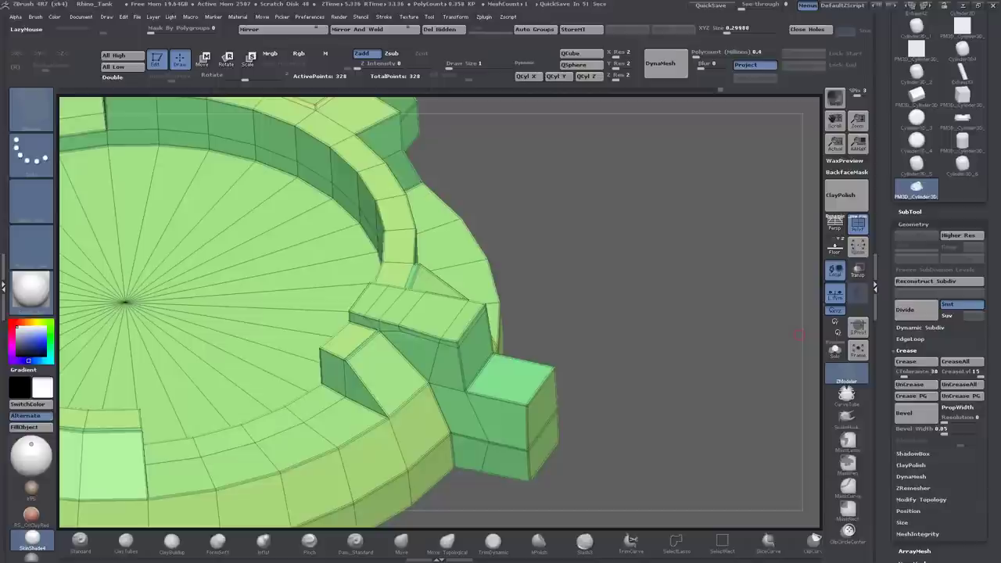
# Extrude the end block's cube face with QMesh on a single poly, brush size 14.
pyautogui.press('space')
pyautogui.click(579, 163)
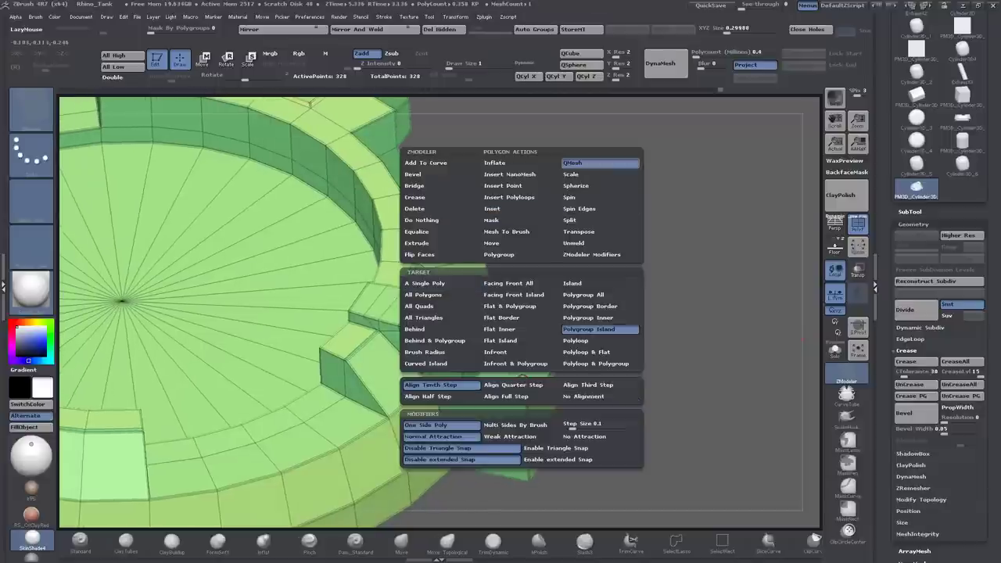
pyautogui.click(427, 283)
pyautogui.moveTo(510, 380)
pyautogui.mouseDown()
pyautogui.moveTo(525, 419)
pyautogui.moveTo(511, 375)
pyautogui.mouseUp()
pyautogui.press('space')
pyautogui.moveTo(638, 277); pyautogui.dragTo(673, 277)
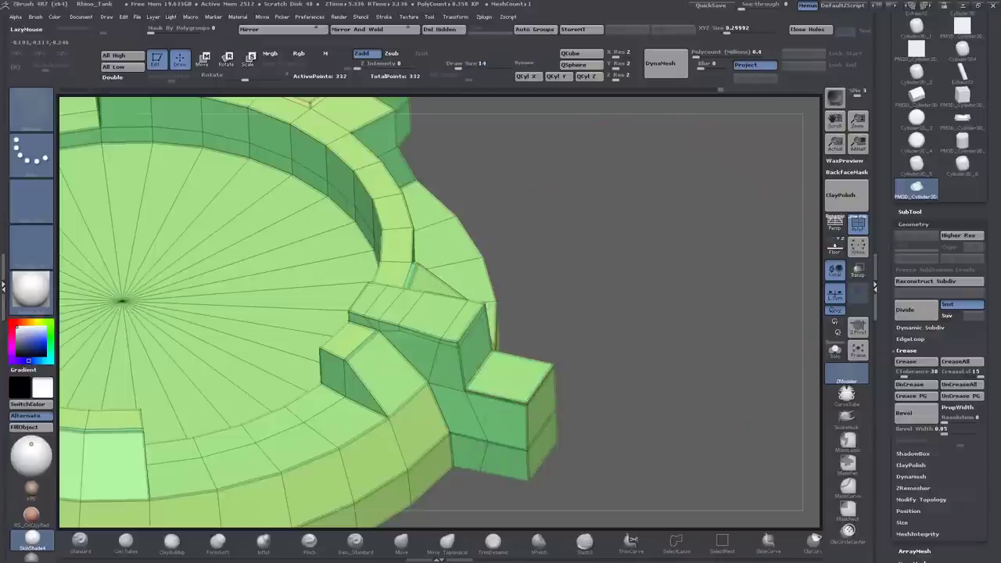
pyautogui.moveTo(509, 388); pyautogui.dragTo(519, 389)
pyautogui.moveTo(665, 328)
pyautogui.keyDown('alt'); pyautogui.mouseDown()
pyautogui.moveTo(665, 298)
pyautogui.moveTo(625, 363)
pyautogui.mouseUp(); pyautogui.keyUp('alt')
# Inset the block's top face as a square panel with a bevelled rim.
pyautogui.press('space')
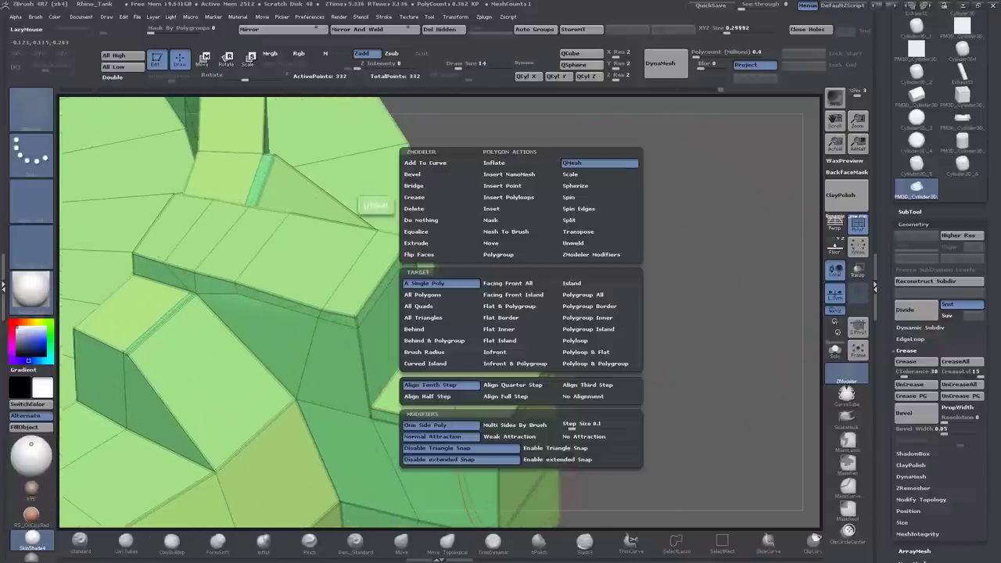
pyautogui.click(599, 174)
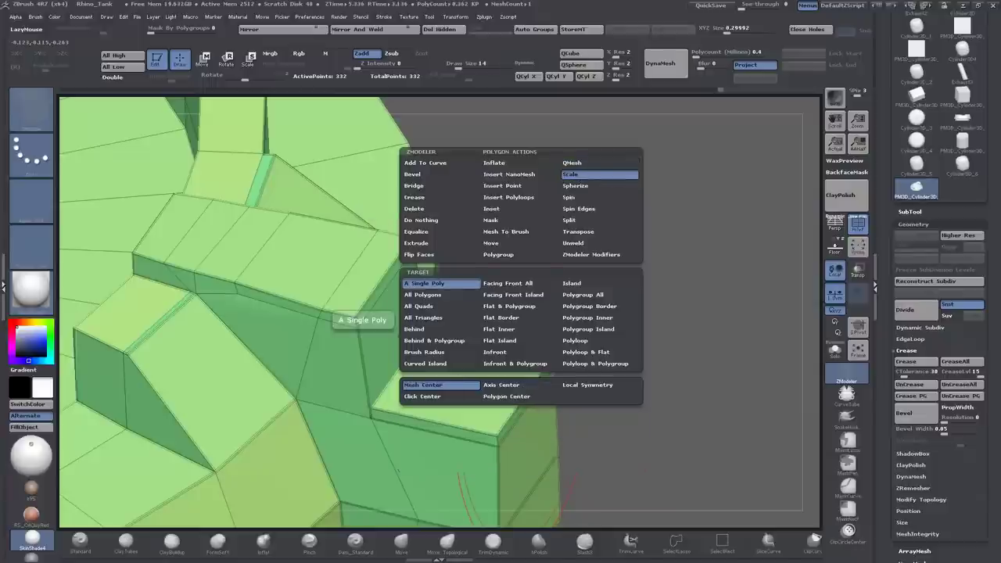
pyautogui.press('space')
pyautogui.click(599, 278)
pyautogui.moveTo(470, 379); pyautogui.dragTo(489, 413)
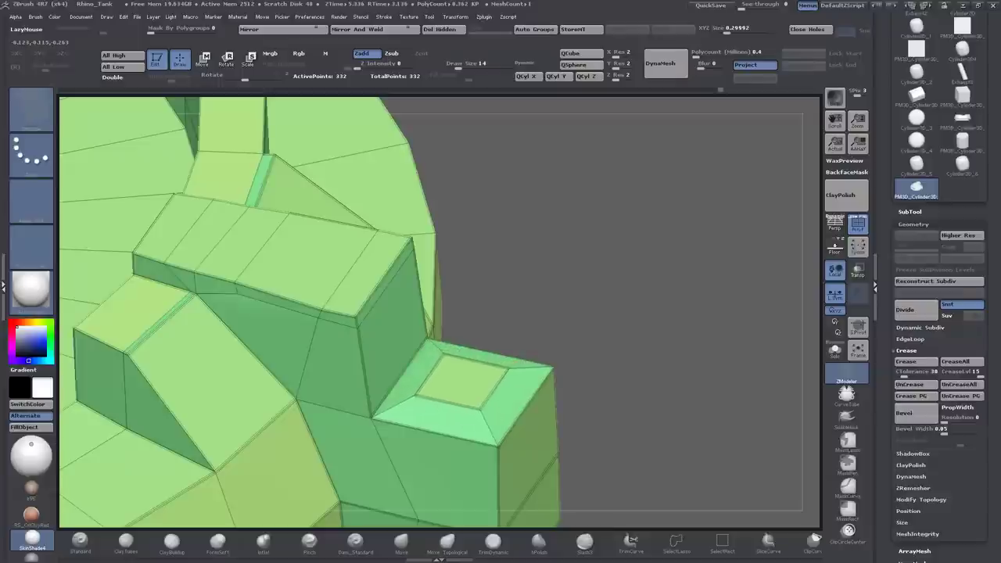
pyautogui.press('space')
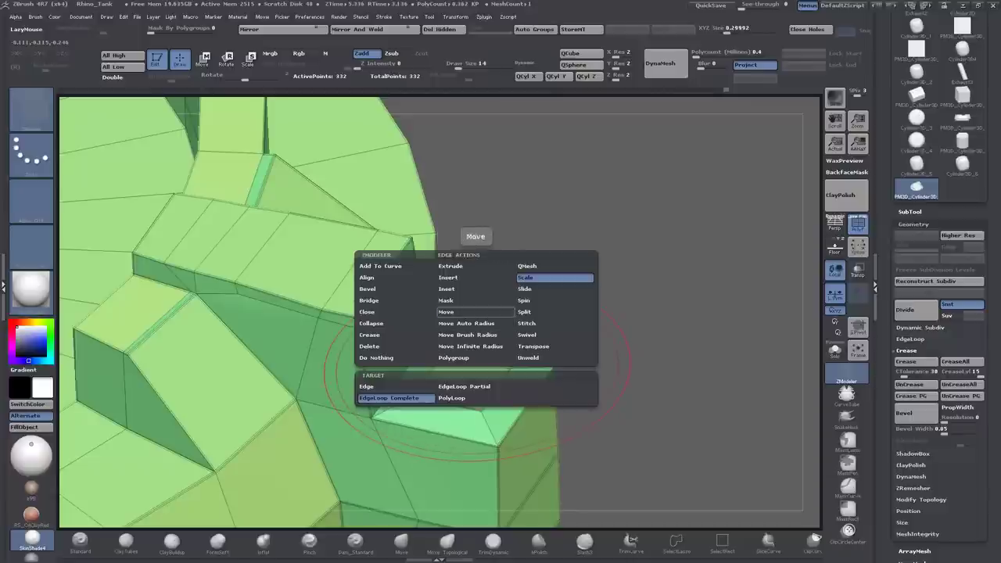
pyautogui.click(446, 312)
pyautogui.press('space')
pyautogui.click(470, 243)
pyautogui.click(372, 283)
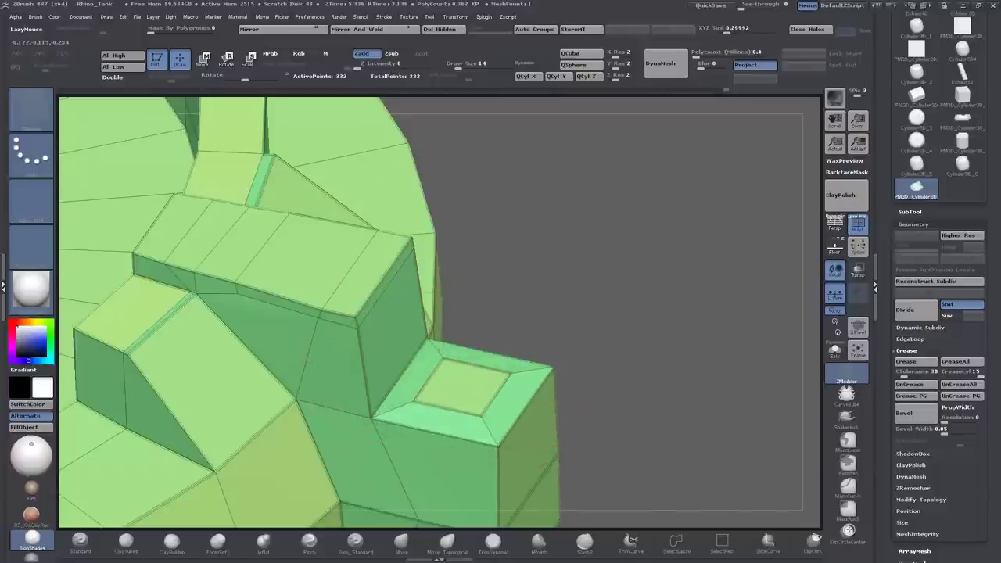
pyautogui.moveTo(610, 439); pyautogui.dragTo(571, 282)
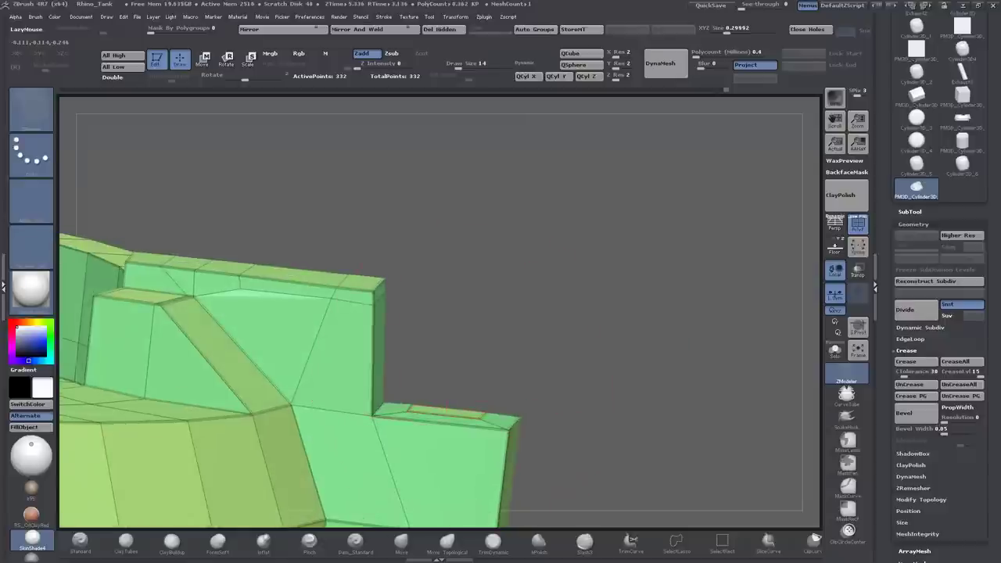
# Apply a single-polygon edit to the end block's top face and preview it smoothed.
pyautogui.moveTo(577, 430); pyautogui.dragTo(438, 371)
pyautogui.press('space')
pyautogui.click(520, 160)
pyautogui.click(442, 427)
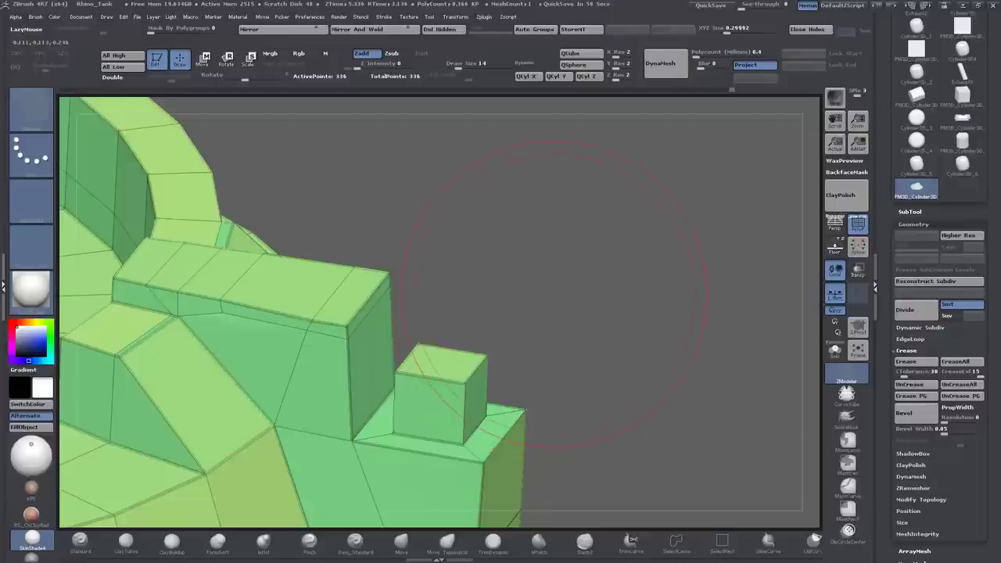
pyautogui.press('d')
pyautogui.hotkey('shift', 'd')
pyautogui.moveTo(556, 297); pyautogui.dragTo(517, 272)
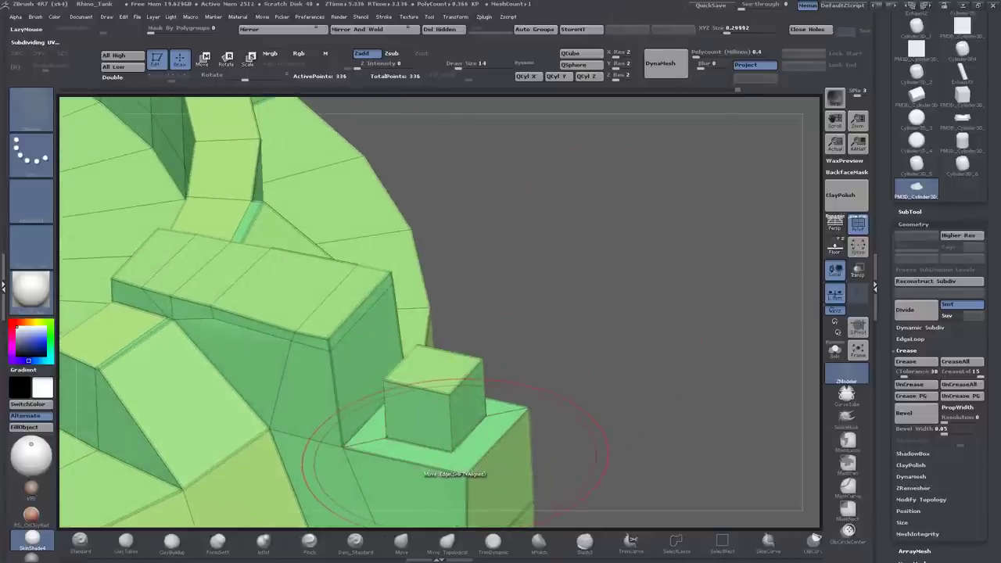
# Crease the edge loop around the platform beneath the cube.
pyautogui.press('space')
pyautogui.click(374, 335)
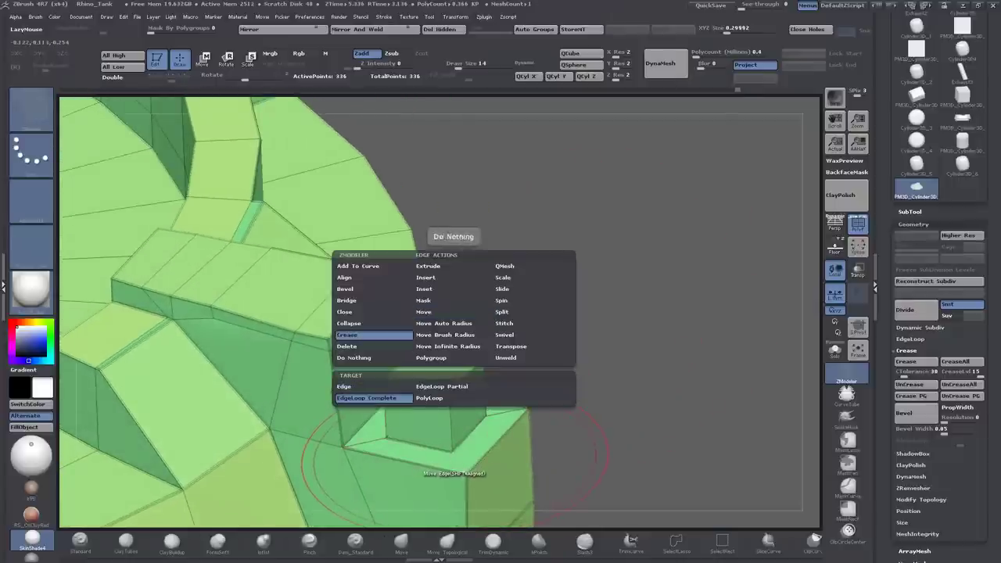
pyautogui.click(374, 386)
pyautogui.click(458, 467)
pyautogui.press('d')
pyautogui.hotkey('shift', 'd')
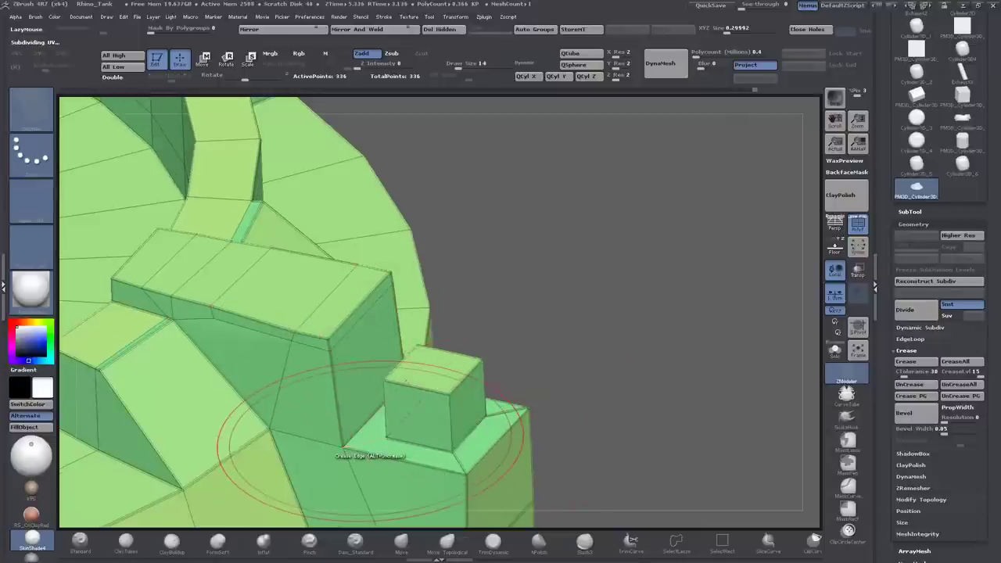
pyautogui.moveTo(614, 383); pyautogui.dragTo(603, 387)
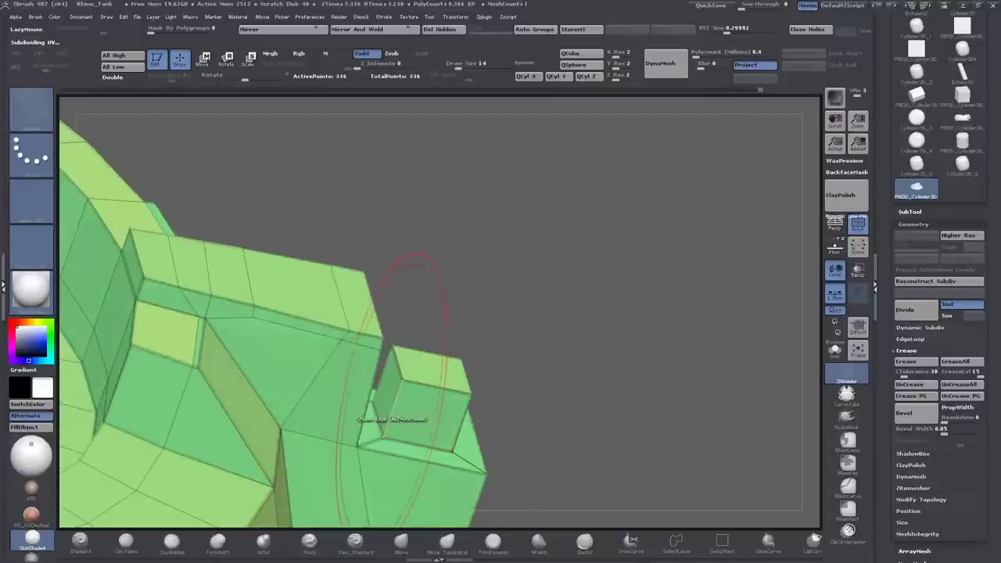
pyautogui.moveTo(391, 415); pyautogui.dragTo(475, 395)
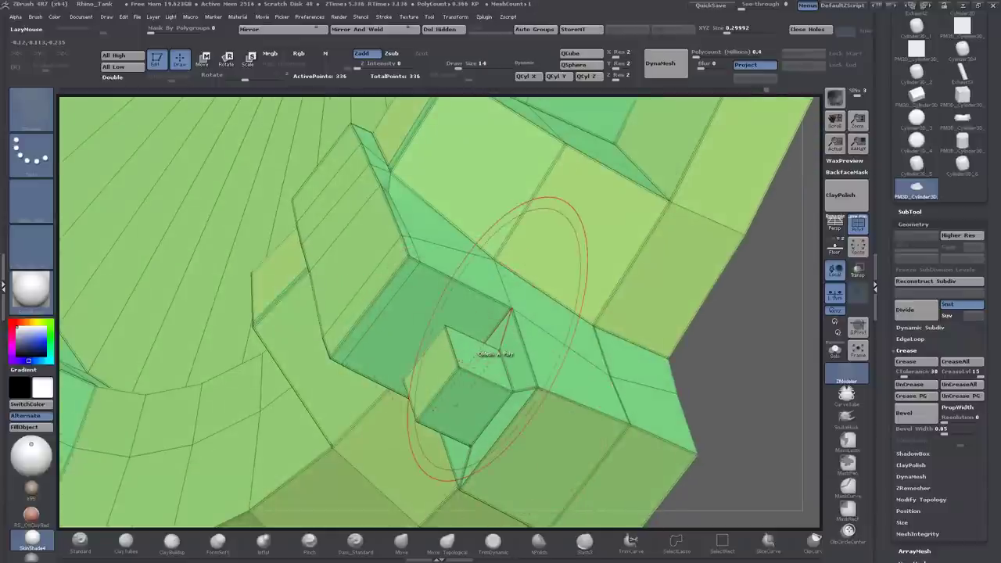
pyautogui.moveTo(497, 354); pyautogui.dragTo(555, 378)
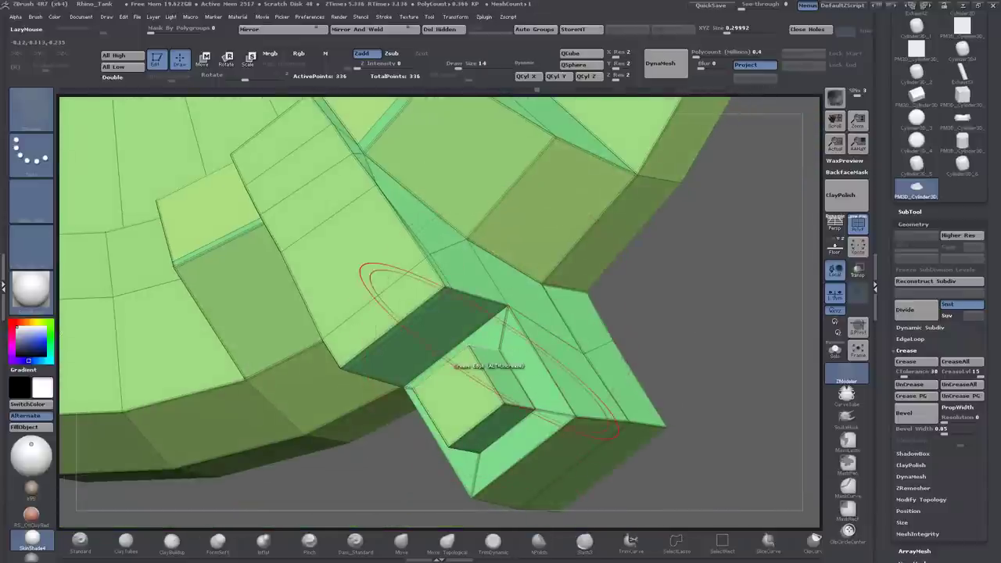
pyautogui.moveTo(489, 348); pyautogui.dragTo(571, 328)
# Divide the base with Ctrl+D, inspect the smooth surface, then return to low-poly with wireframe.
pyautogui.hotkey('ctrl', 'd')
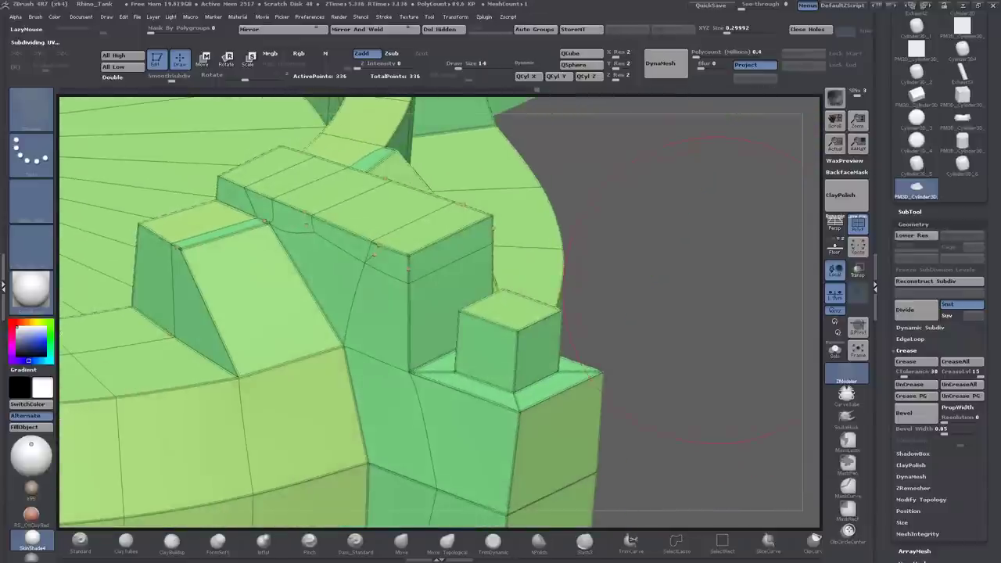
pyautogui.moveTo(689, 289); pyautogui.dragTo(731, 231)
pyautogui.hotkey('shift', 'd')
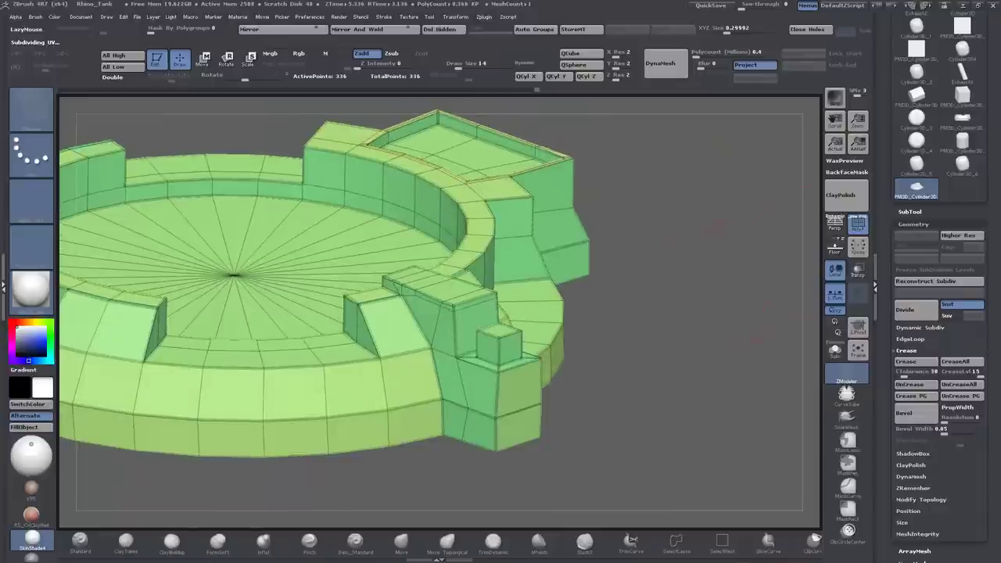
pyautogui.click(859, 225)
pyautogui.moveTo(744, 266)
pyautogui.mouseDown()
pyautogui.moveTo(708, 277)
pyautogui.moveTo(665, 352)
pyautogui.moveTo(467, 419)
pyautogui.mouseUp()
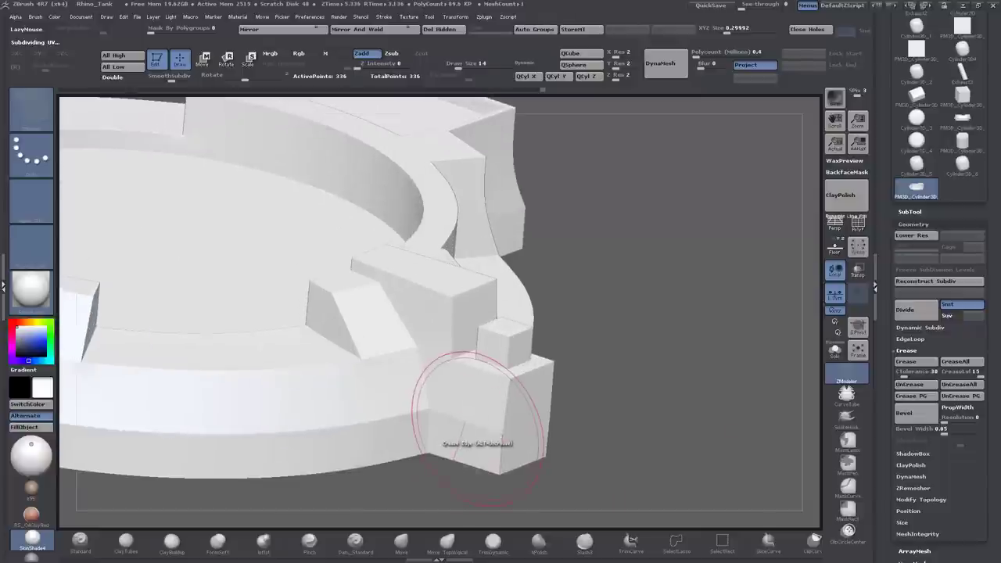
pyautogui.moveTo(771, 442); pyautogui.dragTo(736, 438)
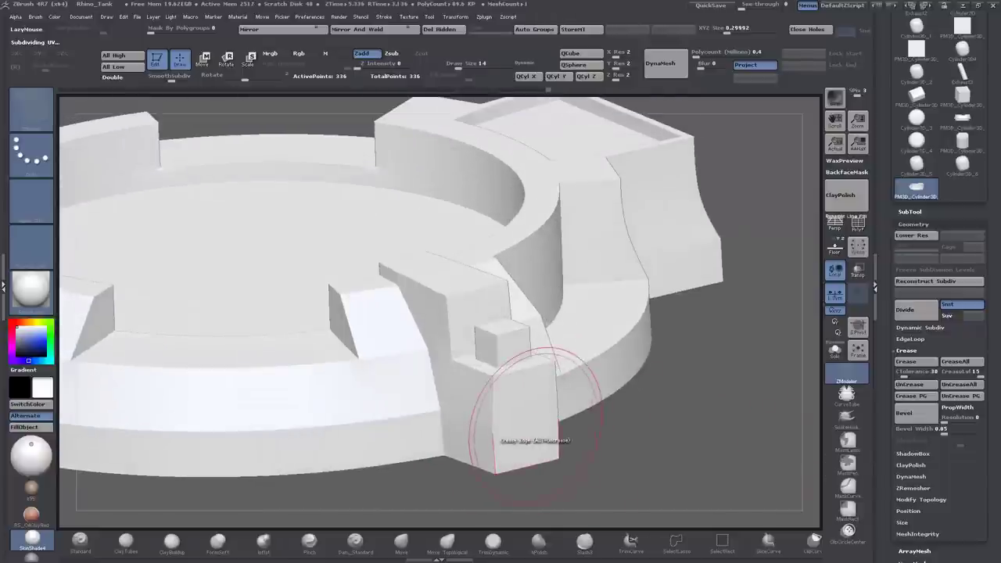
pyautogui.moveTo(534, 411); pyautogui.dragTo(653, 422)
pyautogui.hotkey('shift', 'd')
pyautogui.hotkey('shift', 'f')
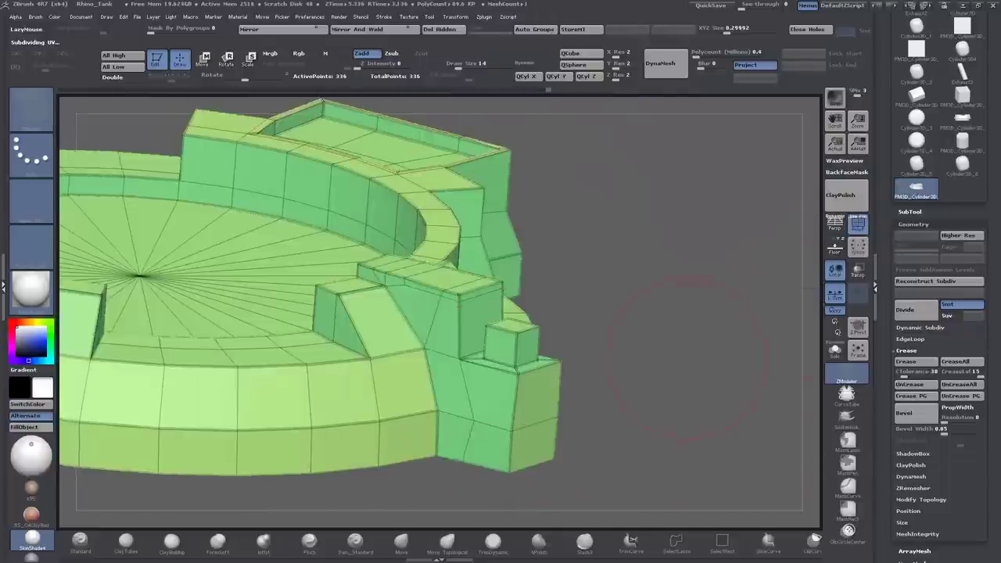
pyautogui.moveTo(782, 282); pyautogui.dragTo(579, 395)
pyautogui.press('f')
pyautogui.moveTo(704, 501)
pyautogui.mouseDown()
pyautogui.moveTo(618, 501)
pyautogui.moveTo(593, 401)
pyautogui.moveTo(626, 404)
pyautogui.moveTo(671, 436)
pyautogui.moveTo(704, 426)
pyautogui.moveTo(671, 446)
pyautogui.moveTo(743, 431)
pyautogui.moveTo(724, 438)
pyautogui.moveTo(751, 423)
pyautogui.moveTo(713, 322)
pyautogui.moveTo(759, 283)
pyautogui.mouseUp()
pyautogui.hotkey('shift', 'f')
pyautogui.hotkey('ctrl', 'd')
pyautogui.hotkey('shift', 'f')
pyautogui.moveTo(790, 235); pyautogui.dragTo(633, 268)
pyautogui.moveTo(593, 309); pyautogui.dragTo(564, 337)
pyautogui.click(847, 375)
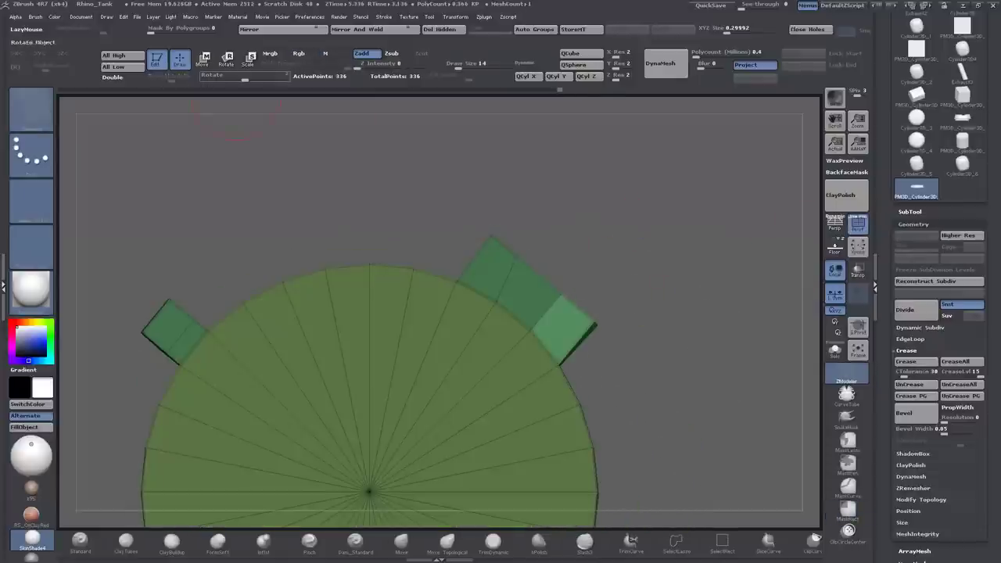
pyautogui.press('w')
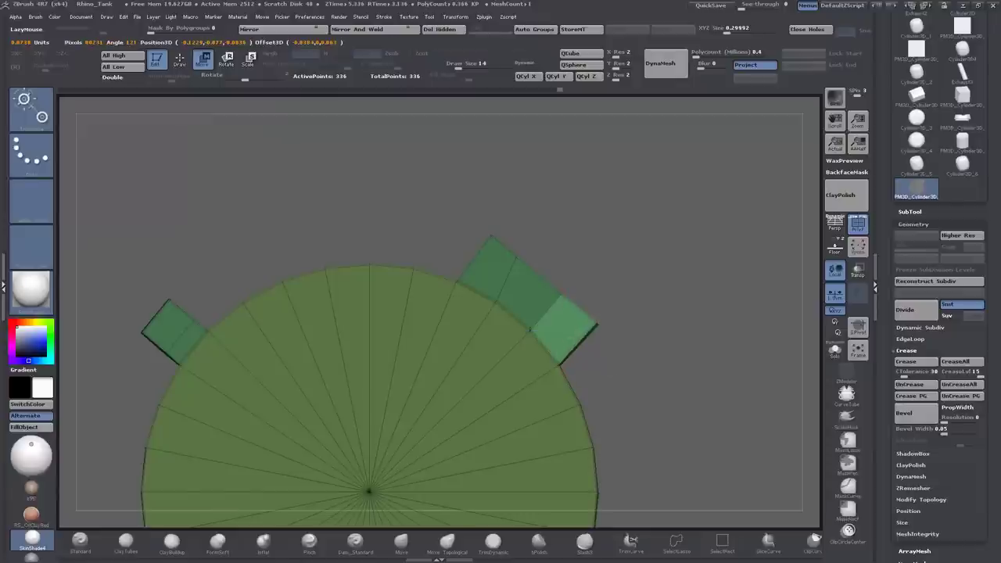
pyautogui.keyDown('alt'); pyautogui.moveTo(685, 404); pyautogui.dragTo(704, 415); pyautogui.keyUp('alt')
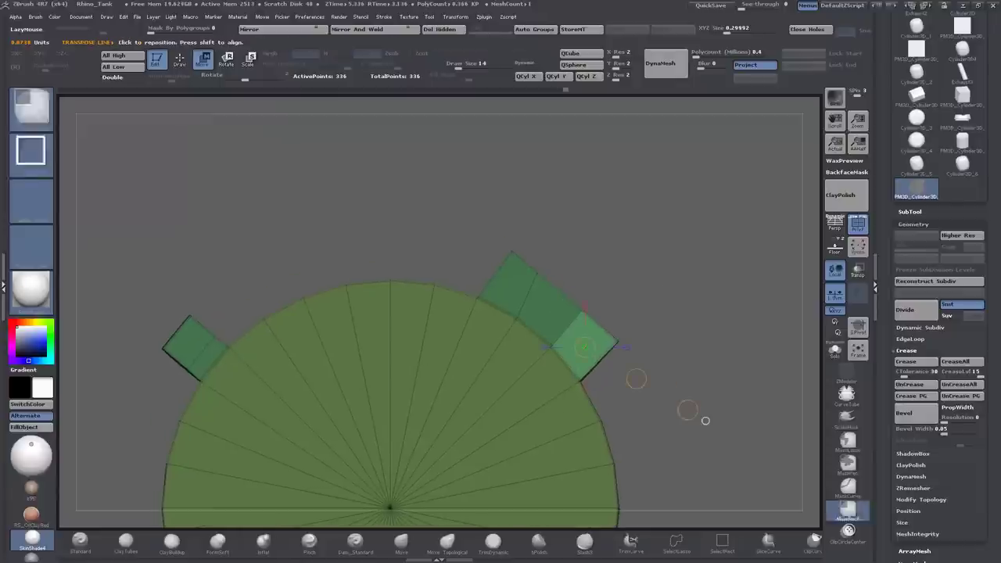
pyautogui.moveTo(655, 273); pyautogui.dragTo(222, 355)
# Lift the inner floor high above the rim as a QMesh flat-island disc.
pyautogui.click(847, 373)
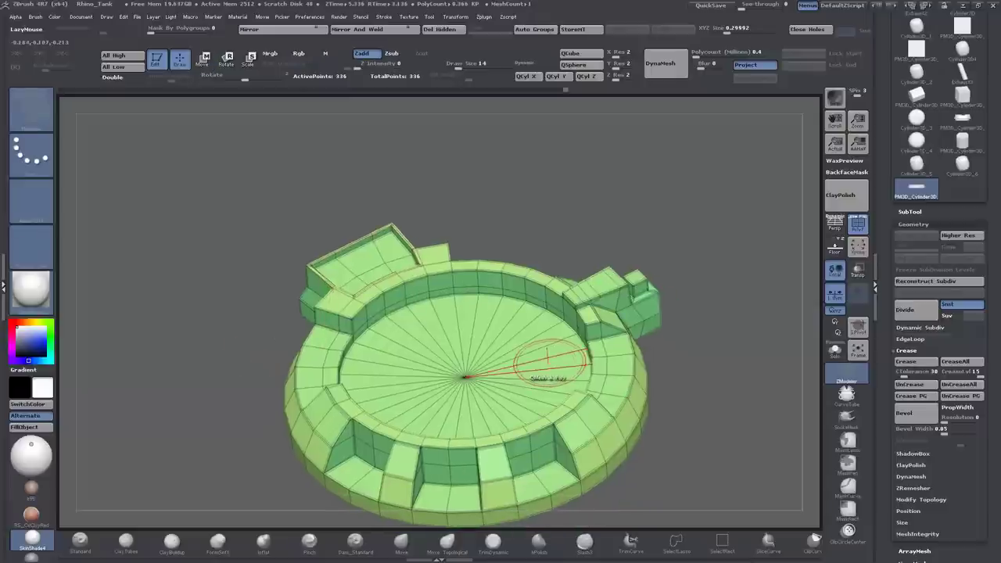
pyautogui.press('space')
pyautogui.click(528, 340)
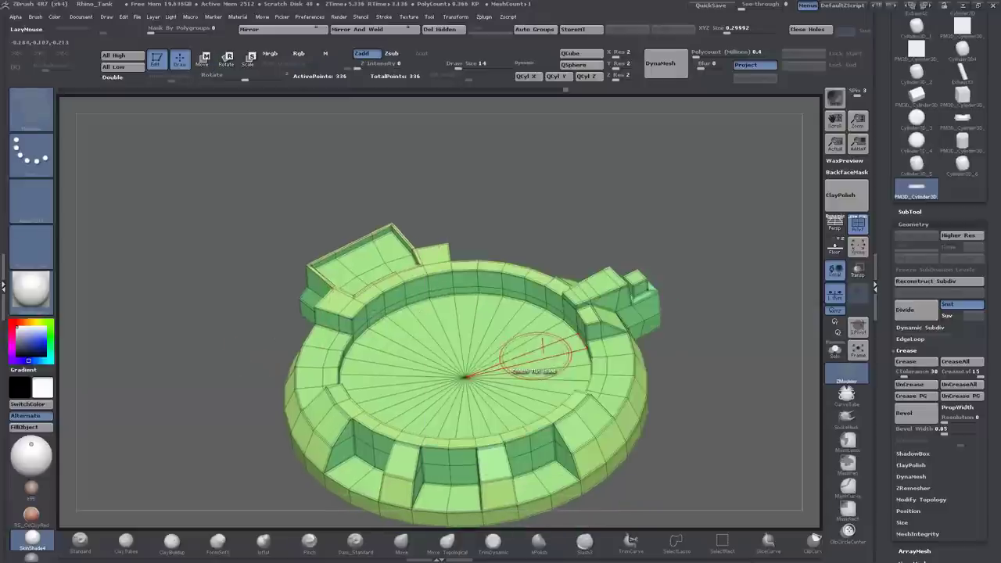
pyautogui.moveTo(493, 375); pyautogui.dragTo(457, 250)
pyautogui.hotkey('ctrl', 'shift')
# Split the hidden disc into its own subtool, make it active and solo it over the hatch reference.
pyautogui.keyDown('ctrl'); pyautogui.keyDown('shift'); pyautogui.click(458, 230); pyautogui.keyUp('shift'); pyautogui.keyUp('ctrl')
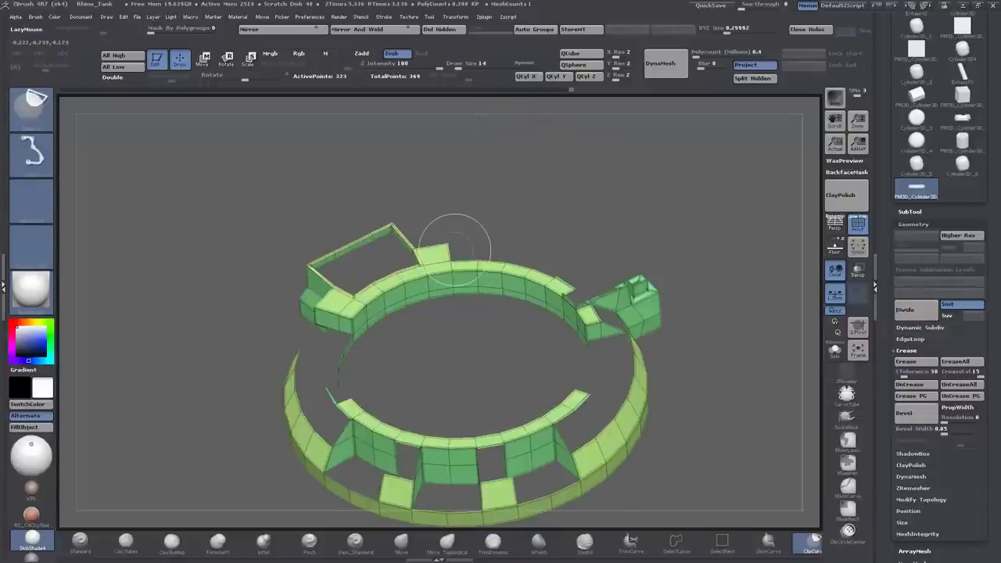
pyautogui.keyDown('ctrl'); pyautogui.keyDown('shift'); pyautogui.click(509, 123); pyautogui.keyUp('shift'); pyautogui.keyUp('ctrl')
pyautogui.keyDown('ctrl'); pyautogui.keyDown('shift'); pyautogui.moveTo(501, 140); pyautogui.dragTo(525, 224); pyautogui.keyUp('shift'); pyautogui.keyUp('ctrl')
pyautogui.keyDown('ctrl'); pyautogui.keyDown('shift'); pyautogui.click(525, 224); pyautogui.keyUp('shift'); pyautogui.keyUp('ctrl')
pyautogui.keyDown('ctrl'); pyautogui.keyDown('shift'); pyautogui.click(447, 234); pyautogui.keyUp('shift'); pyautogui.keyUp('ctrl')
pyautogui.click(753, 79)
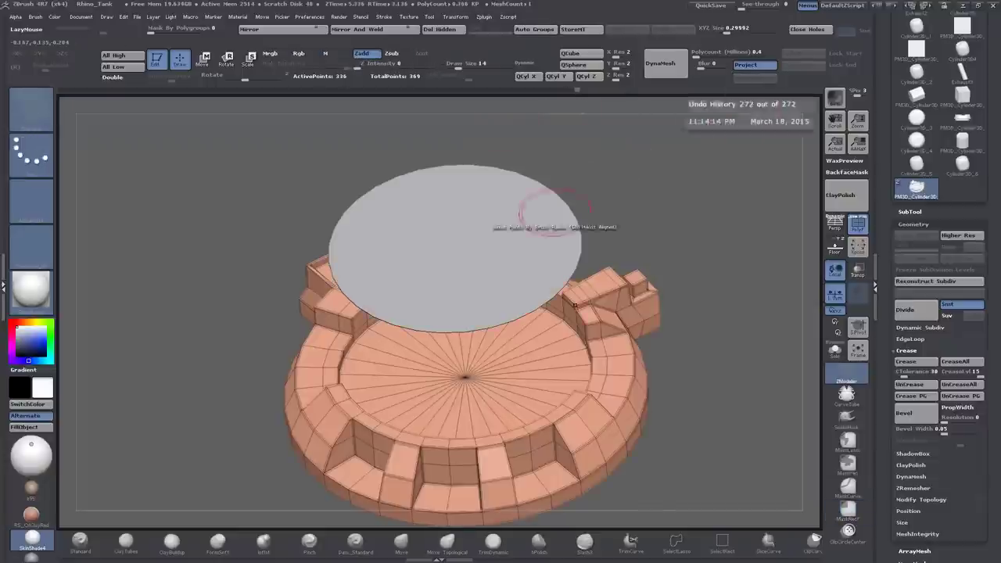
pyautogui.keyDown('alt'); pyautogui.click(517, 234); pyautogui.keyUp('alt')
pyautogui.click(835, 349)
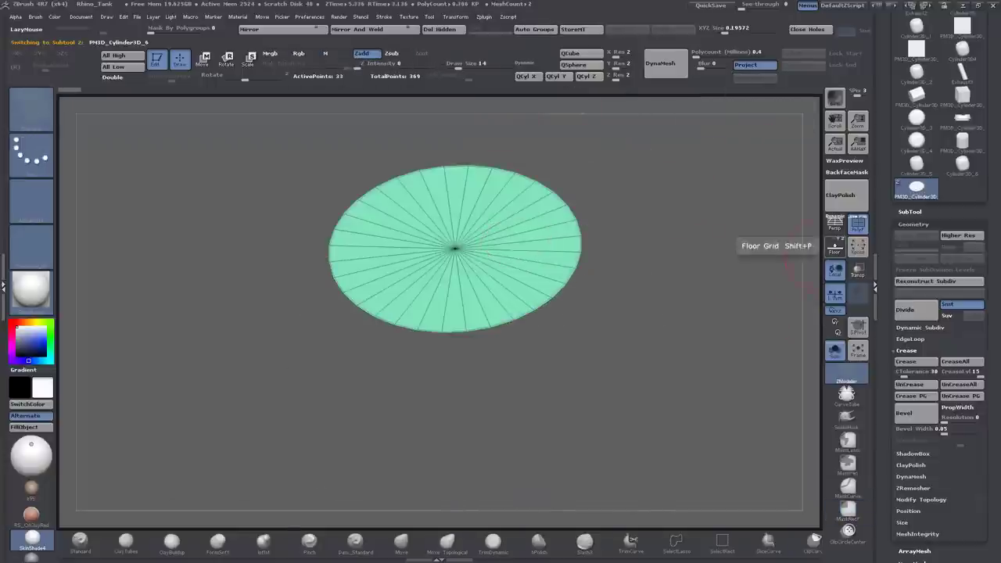
pyautogui.click(835, 248)
# Draw SliceCurve cuts across the disc following the hatch's zigzag seam.
pyautogui.moveTo(472, 340); pyautogui.dragTo(475, 335)
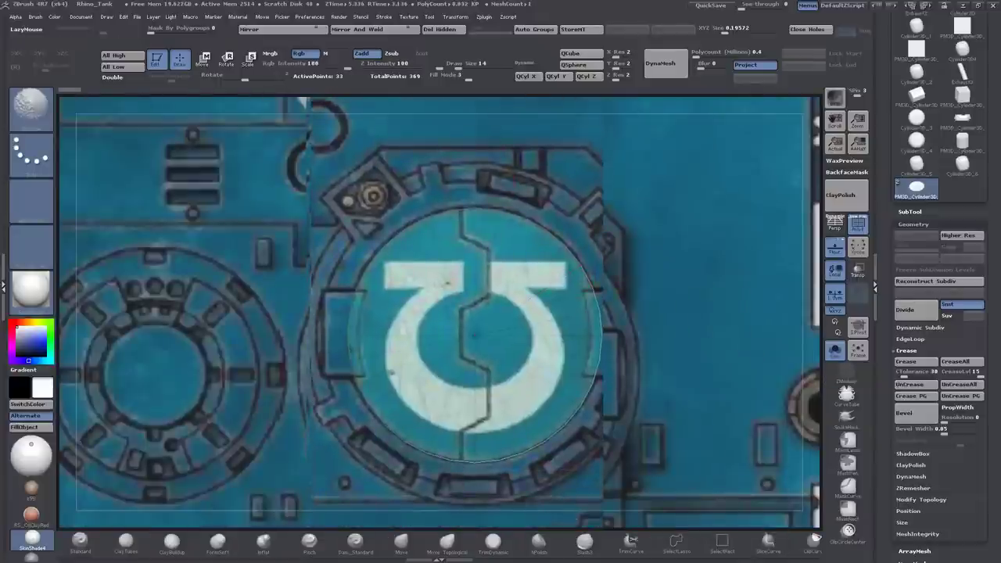
pyautogui.click(768, 540)
pyautogui.moveTo(684, 454)
pyautogui.keyDown('ctrl'); pyautogui.keyDown('shift'); pyautogui.mouseDown()
pyautogui.moveTo(682, 367)
pyautogui.moveTo(505, 313)
pyautogui.moveTo(470, 172)
pyautogui.mouseUp(); pyautogui.keyUp('shift'); pyautogui.keyUp('ctrl')
pyautogui.keyDown('ctrl'); pyautogui.keyDown('shift'); pyautogui.moveTo(462, 100); pyautogui.dragTo(487, 102); pyautogui.keyUp('shift'); pyautogui.keyUp('ctrl')
pyautogui.moveTo(355, 137)
pyautogui.keyDown('ctrl'); pyautogui.keyDown('shift'); pyautogui.mouseDown()
pyautogui.moveTo(759, 279)
pyautogui.moveTo(738, 336)
pyautogui.moveTo(689, 320)
pyautogui.mouseUp(); pyautogui.keyUp('shift'); pyautogui.keyUp('ctrl')
pyautogui.moveTo(235, 212)
pyautogui.keyDown('ctrl'); pyautogui.keyDown('shift'); pyautogui.mouseDown()
pyautogui.moveTo(699, 426)
pyautogui.moveTo(692, 473)
pyautogui.mouseUp(); pyautogui.keyUp('shift'); pyautogui.keyUp('ctrl')
pyautogui.moveTo(674, 187)
pyautogui.keyDown('ctrl'); pyautogui.keyDown('shift'); pyautogui.mouseDown()
pyautogui.moveTo(732, 211)
pyautogui.moveTo(336, 414)
pyautogui.moveTo(235, 415)
pyautogui.moveTo(336, 442)
pyautogui.mouseUp(); pyautogui.keyUp('shift'); pyautogui.keyUp('ctrl')
pyautogui.moveTo(713, 282)
pyautogui.keyDown('ctrl'); pyautogui.keyDown('shift'); pyautogui.mouseDown()
pyautogui.moveTo(290, 480)
pyautogui.moveTo(301, 523)
pyautogui.moveTo(304, 508)
pyautogui.mouseUp(); pyautogui.keyUp('shift'); pyautogui.keyUp('ctrl')
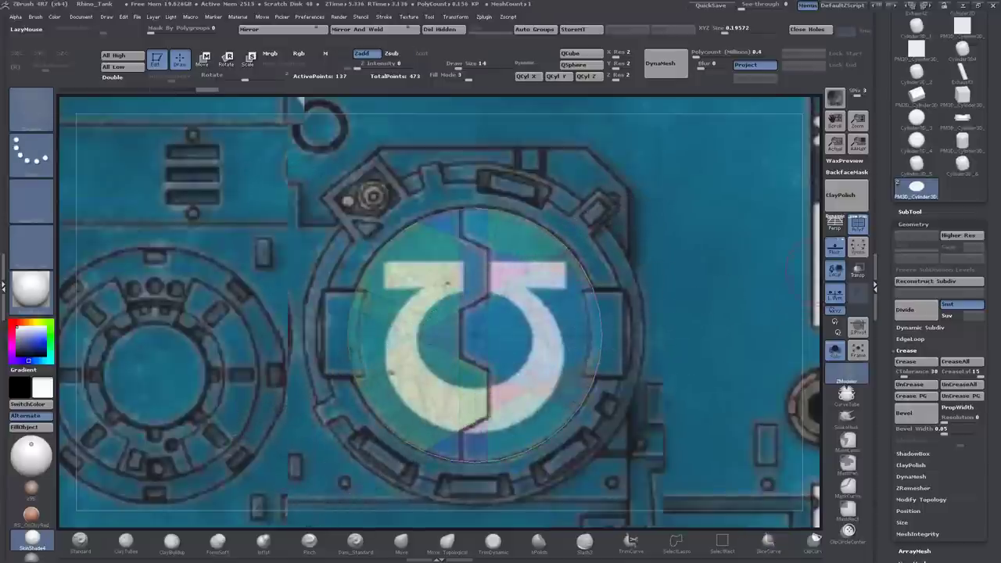
# Check a polygroup piece, add a vertical slice along the seam, and hide a stray piece.
pyautogui.hotkey('ctrl', 'shift')
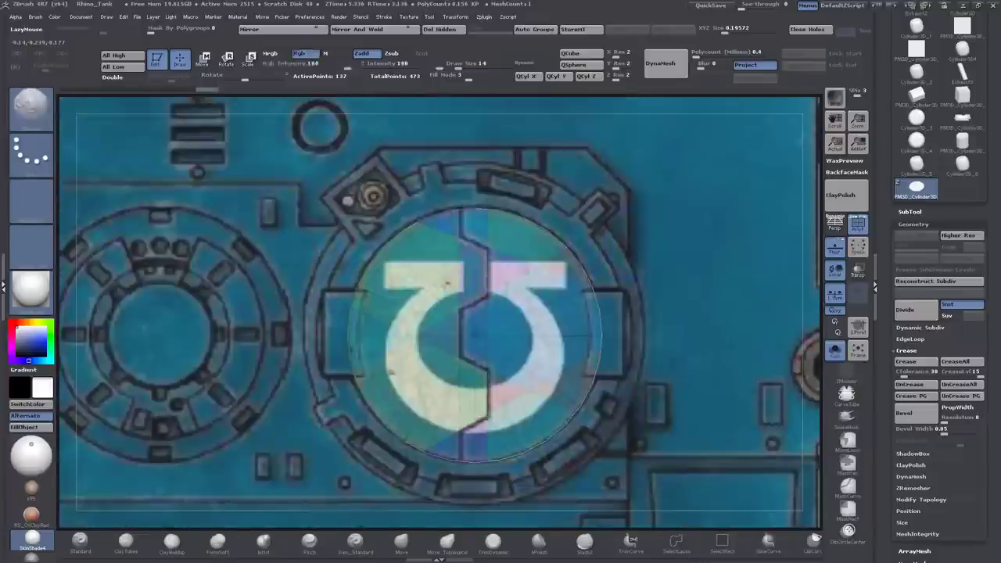
pyautogui.keyDown('ctrl'); pyautogui.keyDown('shift'); pyautogui.click(525, 261); pyautogui.keyUp('shift'); pyautogui.keyUp('ctrl')
pyautogui.keyDown('ctrl'); pyautogui.keyDown('shift'); pyautogui.click(524, 260); pyautogui.keyUp('shift'); pyautogui.keyUp('ctrl')
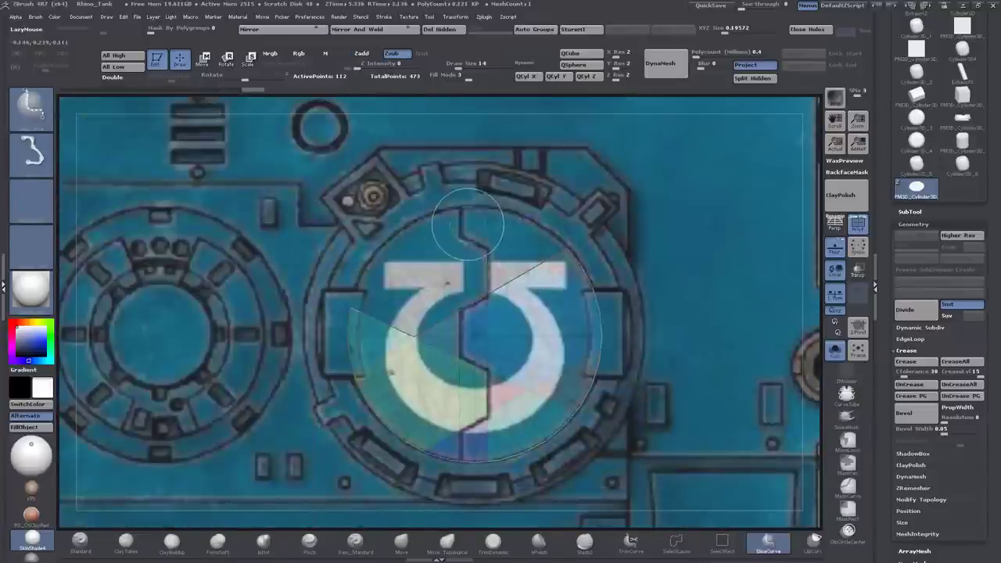
pyautogui.hotkey('ctrl', 'shift')
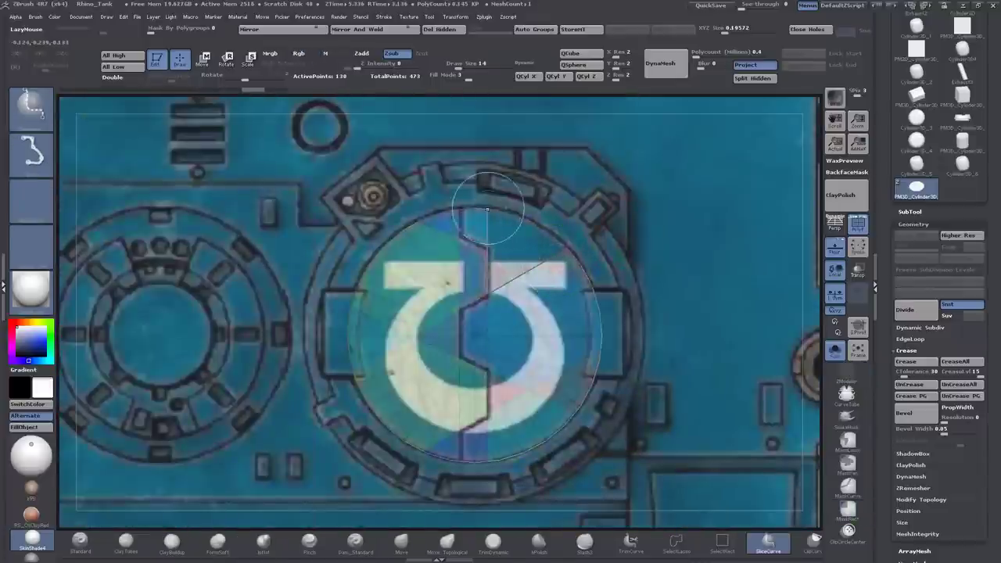
pyautogui.moveTo(568, 244)
pyautogui.keyDown('ctrl'); pyautogui.keyDown('shift'); pyautogui.mouseDown()
pyautogui.moveTo(603, 328)
pyautogui.moveTo(564, 422)
pyautogui.moveTo(516, 398)
pyautogui.mouseUp(); pyautogui.keyUp('shift'); pyautogui.keyUp('ctrl')
pyautogui.keyDown('ctrl'); pyautogui.keyDown('shift'); pyautogui.moveTo(487, 462); pyautogui.dragTo(488, 463); pyautogui.keyUp('shift'); pyautogui.keyUp('ctrl')
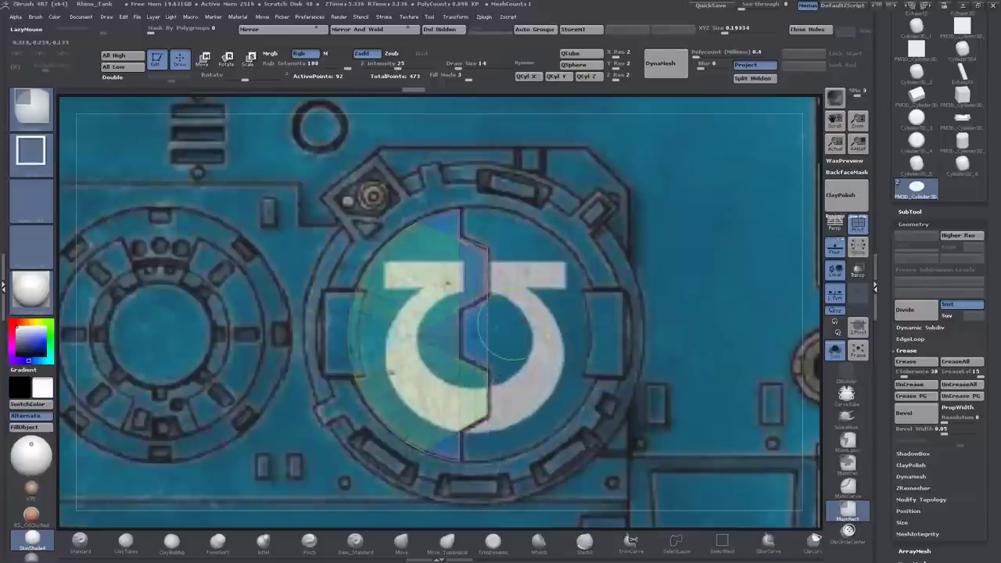
pyautogui.keyDown('ctrl'); pyautogui.keyDown('shift'); pyautogui.click(618, 325); pyautogui.keyUp('shift'); pyautogui.keyUp('ctrl')
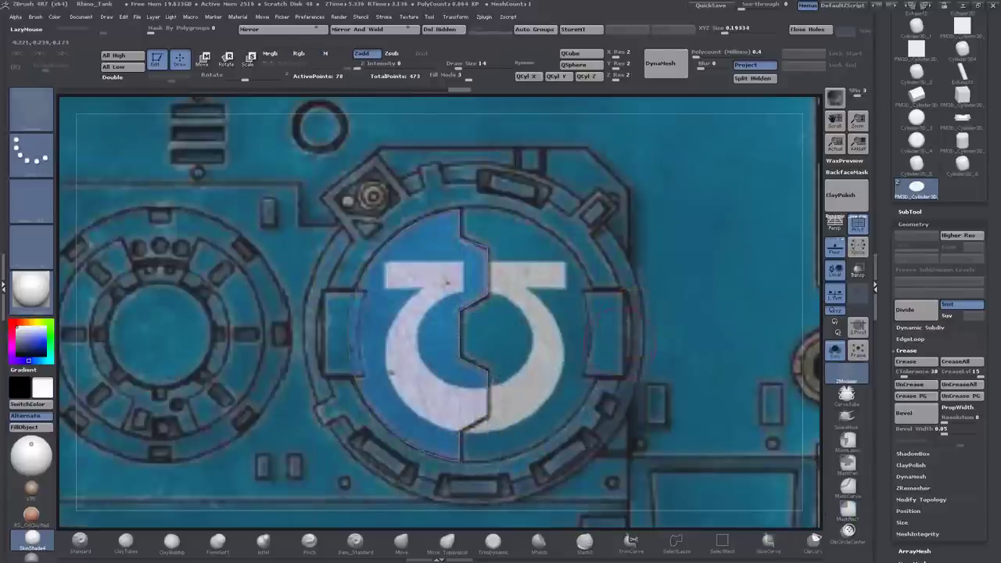
# Reveal the whole disc, turn off the reference floor, and tilt to a flatter view.
pyautogui.keyDown('ctrl'); pyautogui.keyDown('shift'); pyautogui.click(619, 290); pyautogui.keyUp('shift'); pyautogui.keyUp('ctrl')
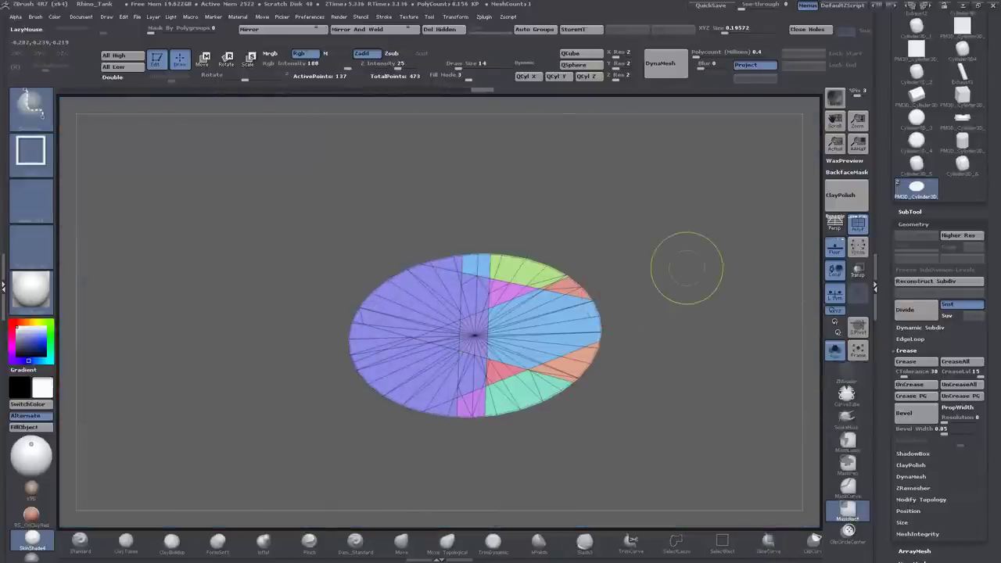
pyautogui.hotkey('ctrl', 'z')
pyautogui.hotkey('ctrl', 'z')
pyautogui.hotkey('ctrl', 'z')
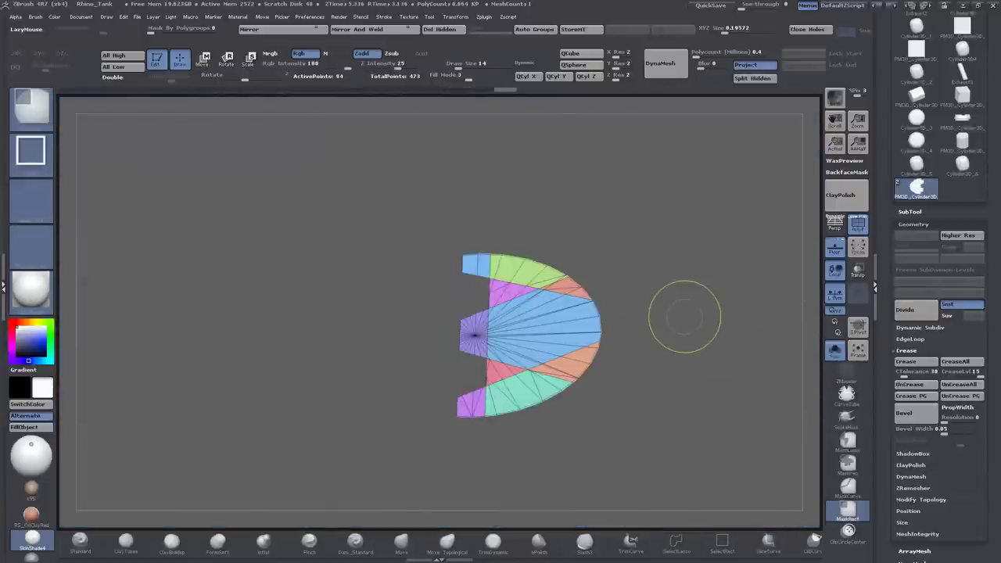
pyautogui.keyDown('ctrl'); pyautogui.keyDown('shift'); pyautogui.click(690, 344); pyautogui.keyUp('shift'); pyautogui.keyUp('ctrl')
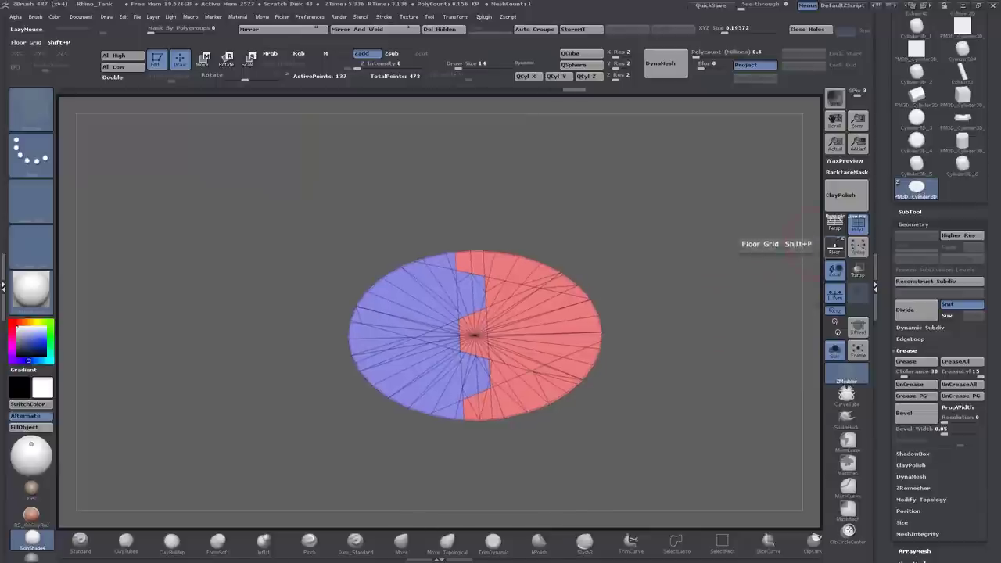
pyautogui.click(835, 249)
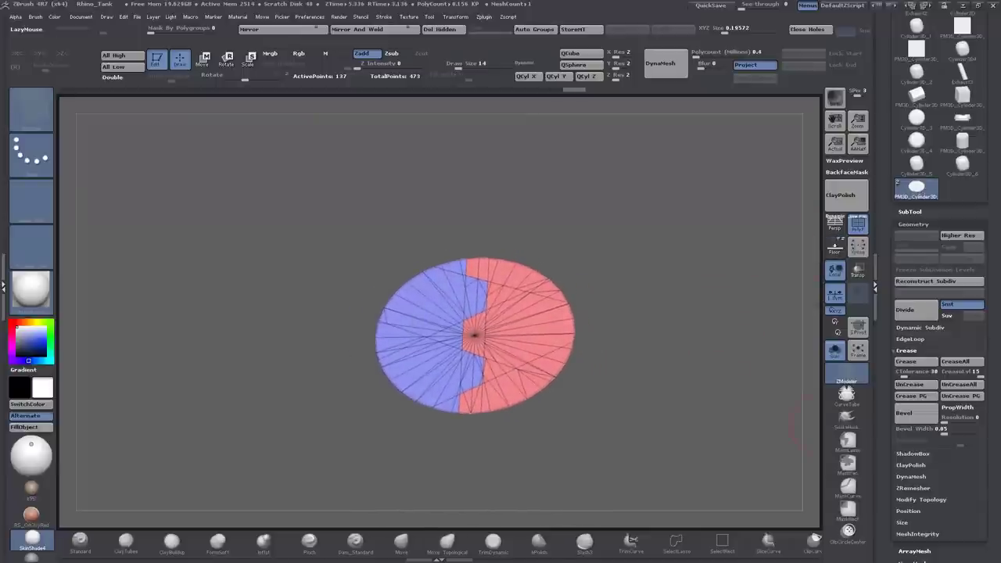
pyautogui.scroll(3, 563, 321)
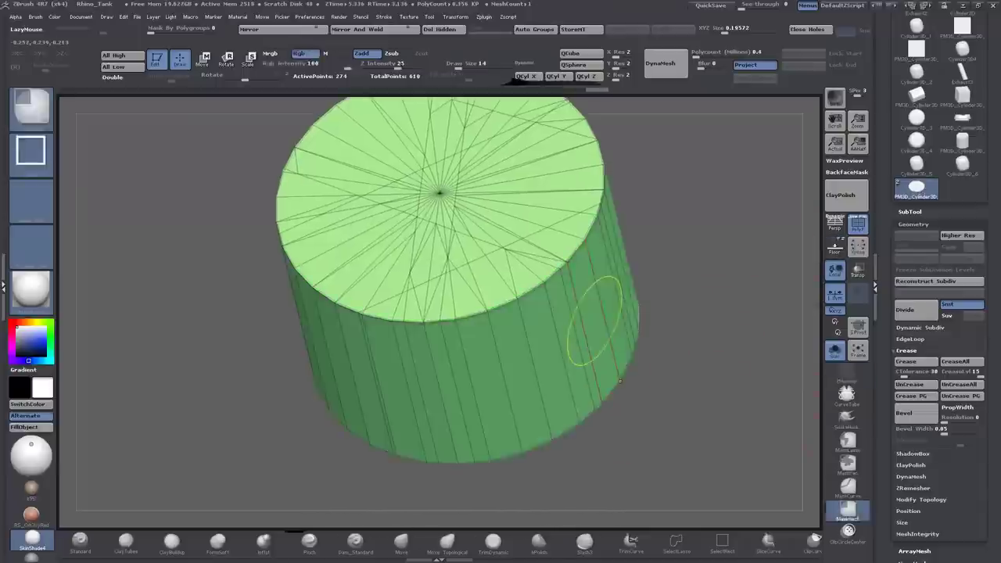
pyautogui.moveTo(468, 148); pyautogui.dragTo(468, 117)
pyautogui.moveTo(594, 204); pyautogui.dragTo(552, 400)
# Extrude the disc into a thick slab and make its left half a separate polygroup.
pyautogui.press('space')
pyautogui.click(670, 343)
pyautogui.moveTo(579, 327); pyautogui.dragTo(579, 309)
pyautogui.moveTo(354, 399); pyautogui.dragTo(354, 388)
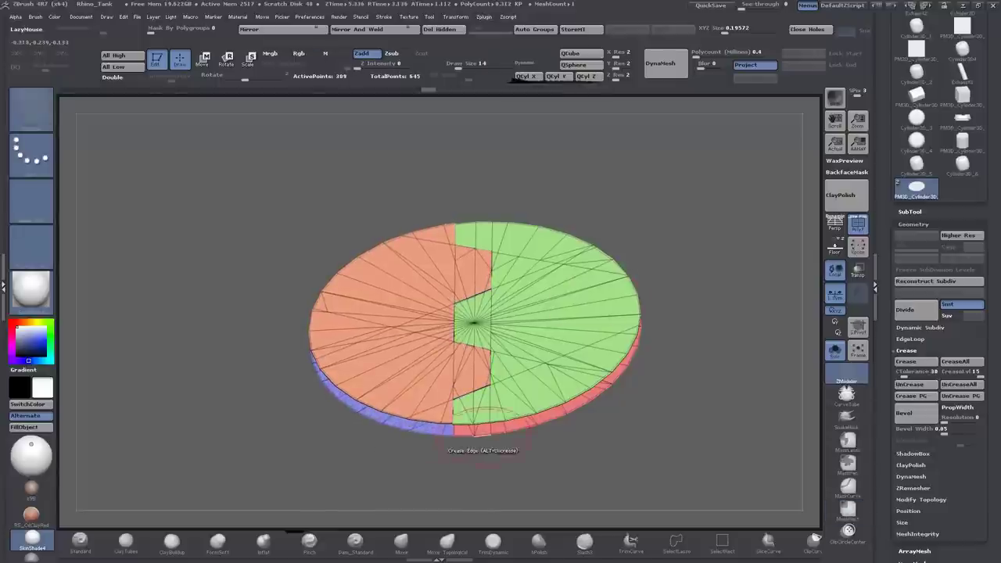
pyautogui.keyDown('ctrl'); pyautogui.keyDown('shift'); pyautogui.click(474, 438); pyautogui.keyUp('shift'); pyautogui.keyUp('ctrl')
pyautogui.keyDown('ctrl'); pyautogui.keyDown('shift'); pyautogui.click(474, 438); pyautogui.keyUp('shift'); pyautogui.keyUp('ctrl')
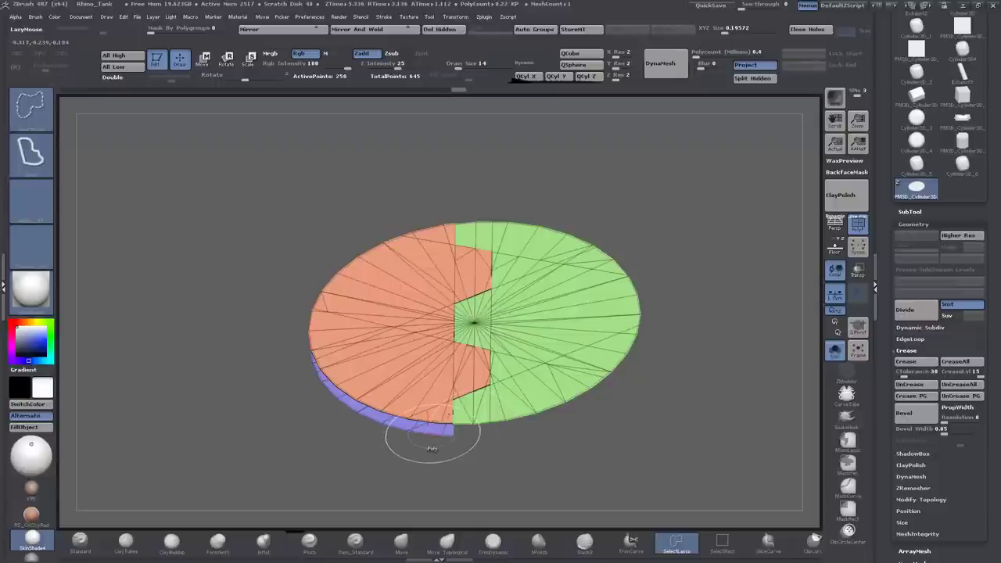
pyautogui.keyDown('ctrl'); pyautogui.keyDown('alt'); pyautogui.keyDown('shift'); pyautogui.click(442, 436); pyautogui.keyUp('shift'); pyautogui.keyUp('alt'); pyautogui.keyUp('ctrl')
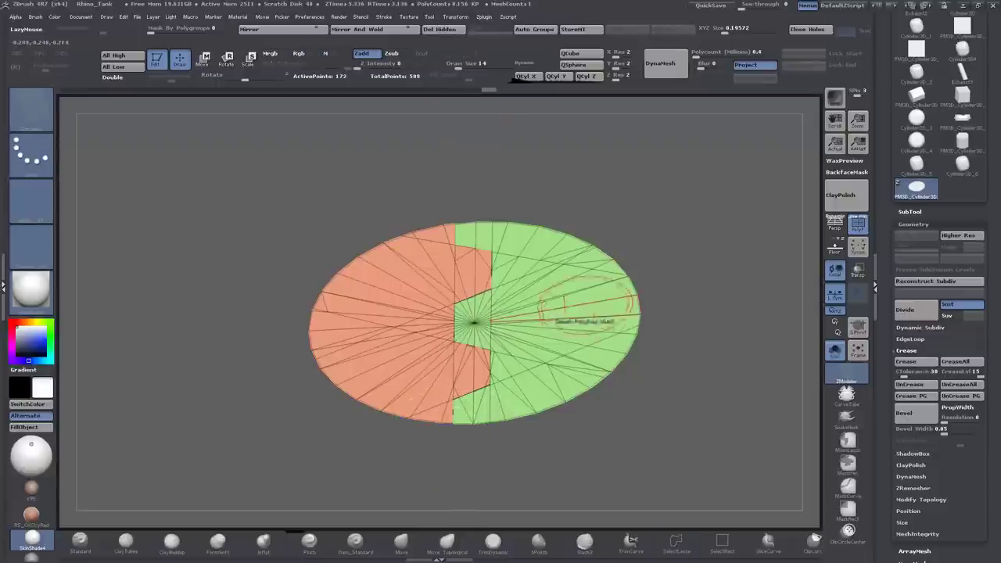
pyautogui.moveTo(561, 294); pyautogui.dragTo(552, 321)
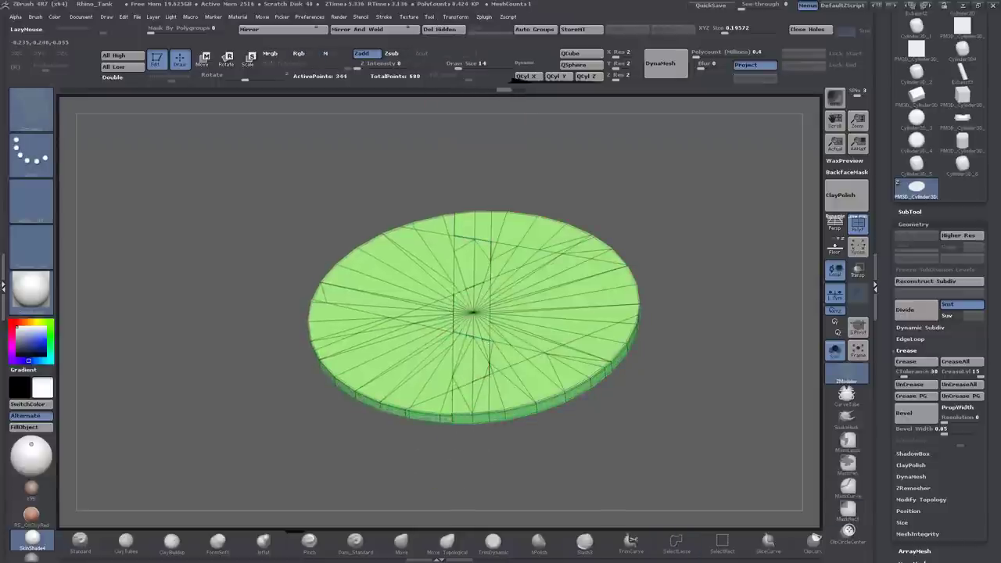
pyautogui.click(367, 360)
pyautogui.keyDown('shift'); pyautogui.moveTo(369, 360); pyautogui.dragTo(381, 297); pyautogui.keyUp('shift')
# Mask the orange half and move the green half away, opening a zigzag gap.
pyautogui.press('w')
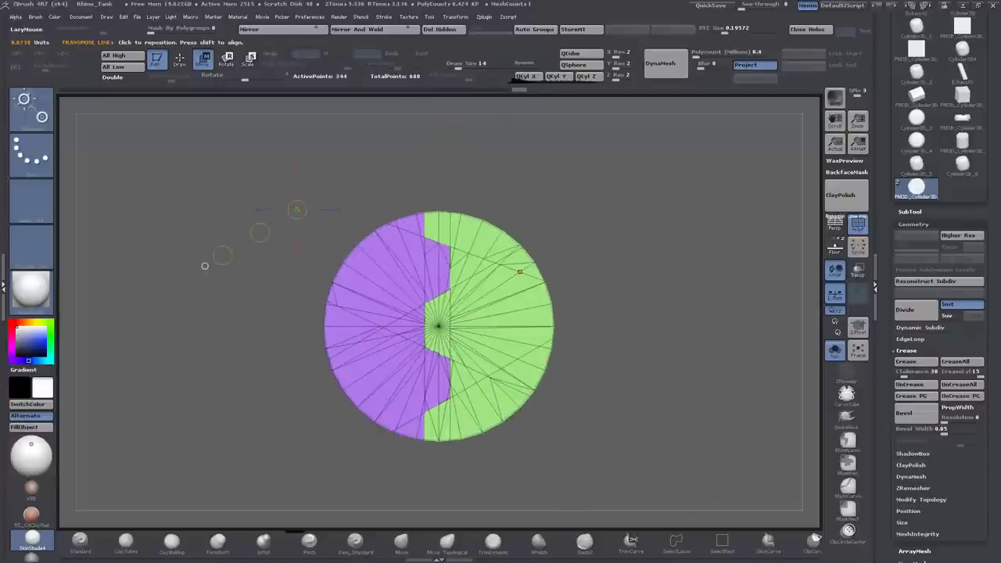
pyautogui.keyDown('ctrl'); pyautogui.click(485, 313); pyautogui.keyUp('ctrl')
pyautogui.moveTo(518, 359)
pyautogui.mouseDown()
pyautogui.moveTo(632, 359)
pyautogui.moveTo(602, 344)
pyautogui.moveTo(651, 361)
pyautogui.moveTo(620, 310)
pyautogui.mouseUp()
pyautogui.hotkey('ctrl', 'z')
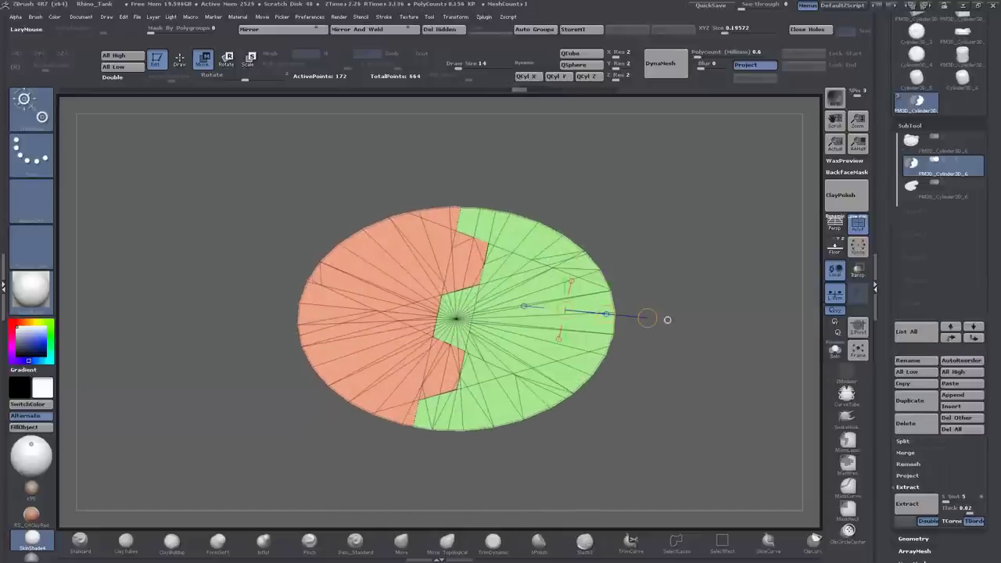
pyautogui.moveTo(667, 319); pyautogui.dragTo(666, 320)
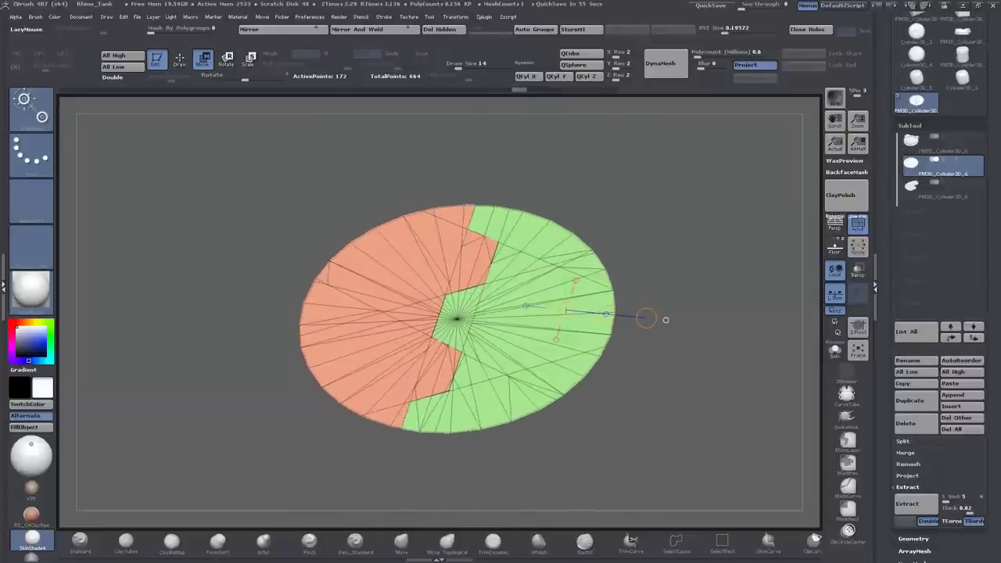
pyautogui.keyDown('ctrl'); pyautogui.click(586, 367); pyautogui.keyUp('ctrl')
pyautogui.moveTo(579, 368); pyautogui.dragTo(644, 373)
pyautogui.moveTo(487, 322); pyautogui.dragTo(632, 340)
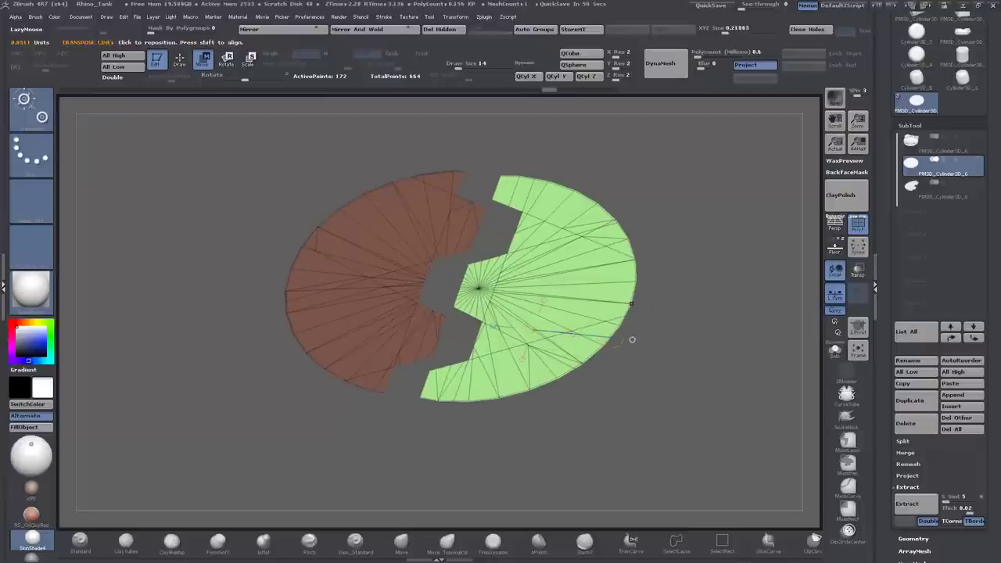
# Unmask and extrude both disc halves into thick slabs with ZModeler QMesh.
pyautogui.press('q')
pyautogui.keyDown('ctrl'); pyautogui.click(722, 263); pyautogui.keyUp('ctrl')
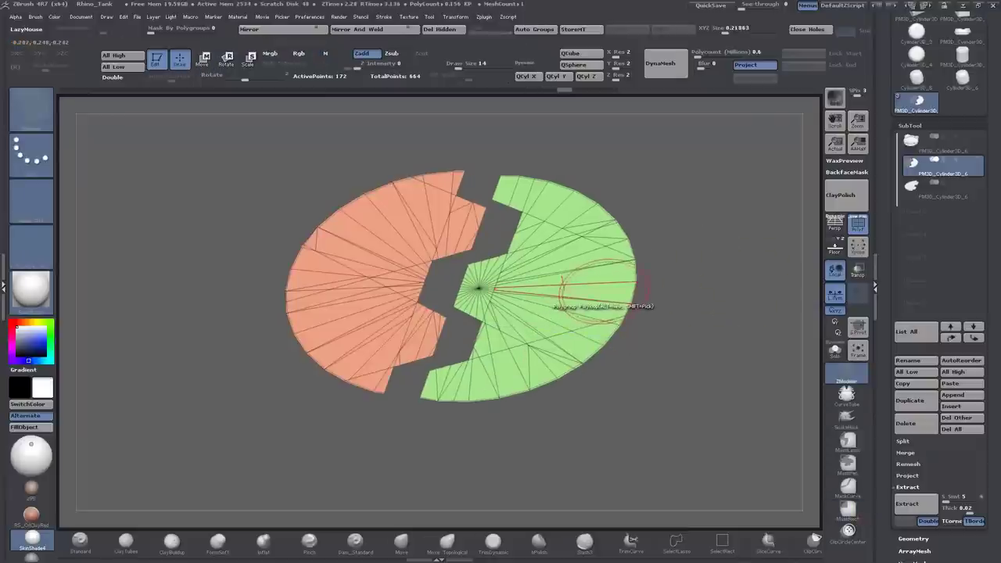
pyautogui.press('space')
pyautogui.moveTo(537, 320); pyautogui.dragTo(538, 294)
pyautogui.moveTo(340, 322); pyautogui.dragTo(342, 299)
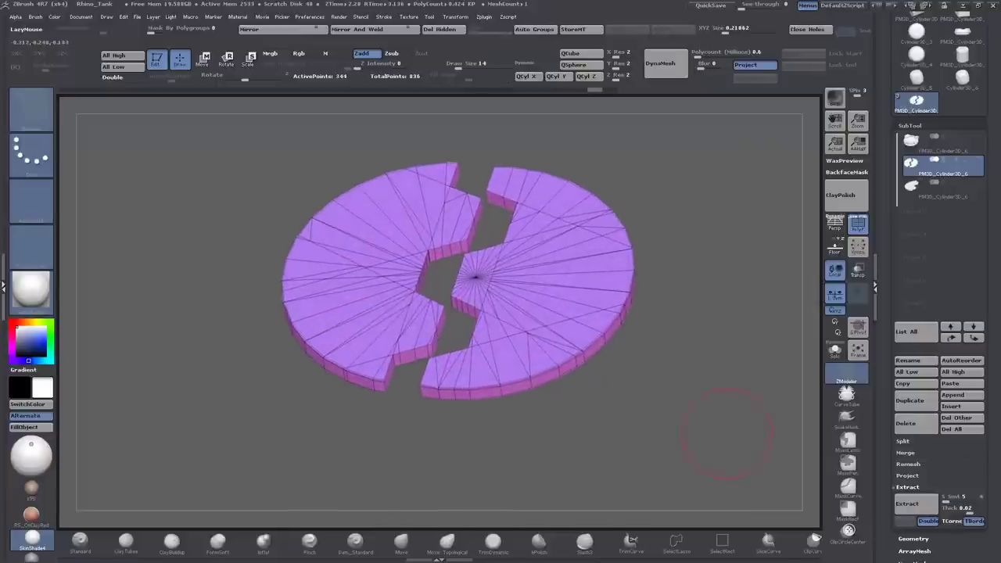
pyautogui.click(914, 538)
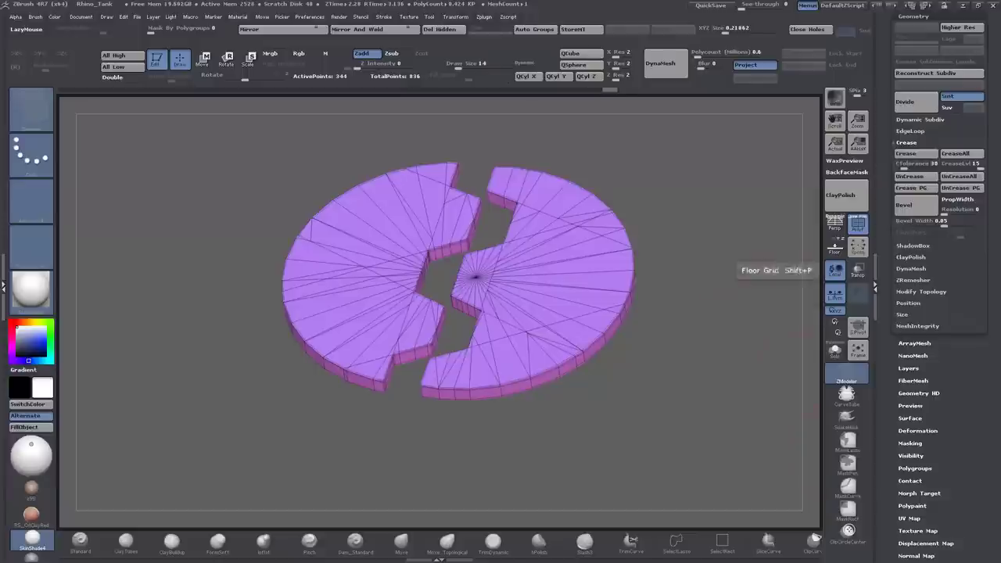
# Subdivide the slab mesh several levels and hide the Polyframe overlay.
pyautogui.hotkey('ctrl', 'd')
pyautogui.hotkey('ctrl', 'd')
pyautogui.press('b')
pyautogui.press('z')
pyautogui.press('m')
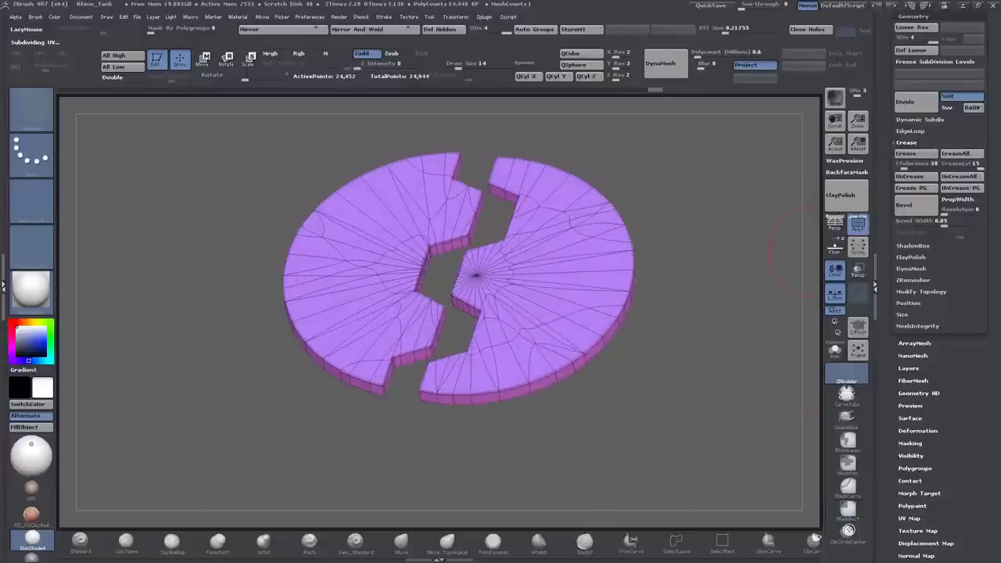
pyautogui.hotkey('shift', 'f')
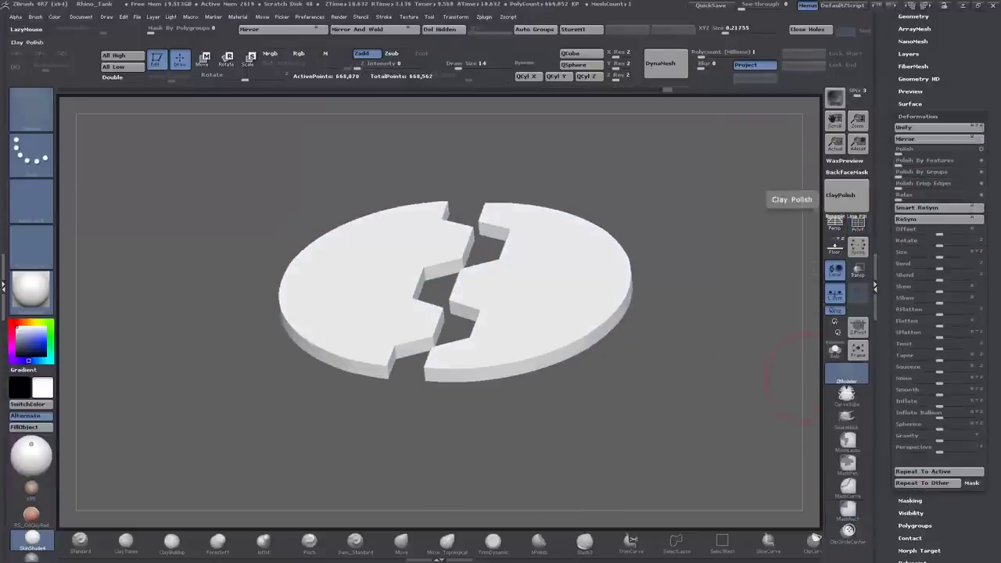
# Apply ClayPolish with Polish Crisp Edges to smooth the slabs.
pyautogui.click(841, 195)
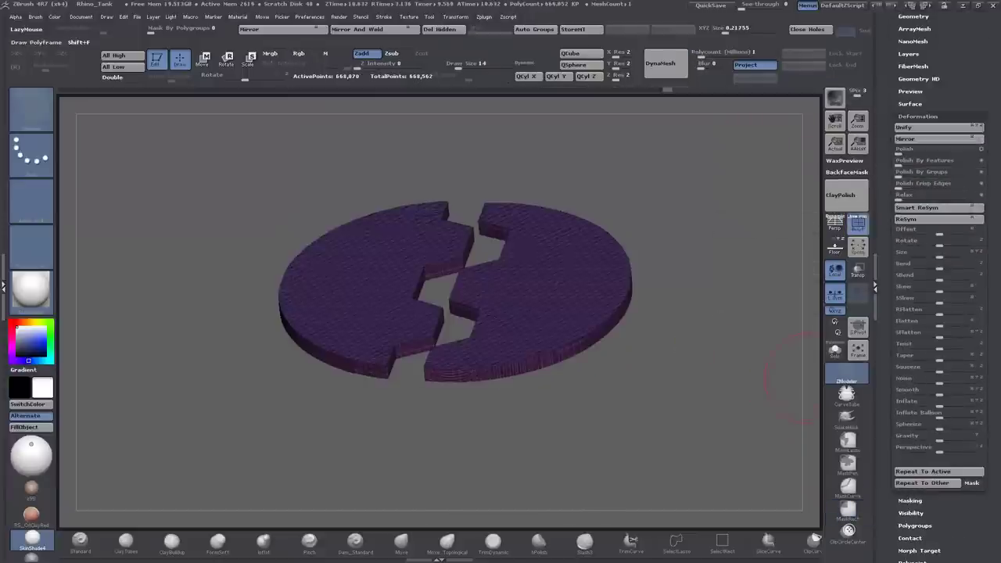
pyautogui.click(963, 183)
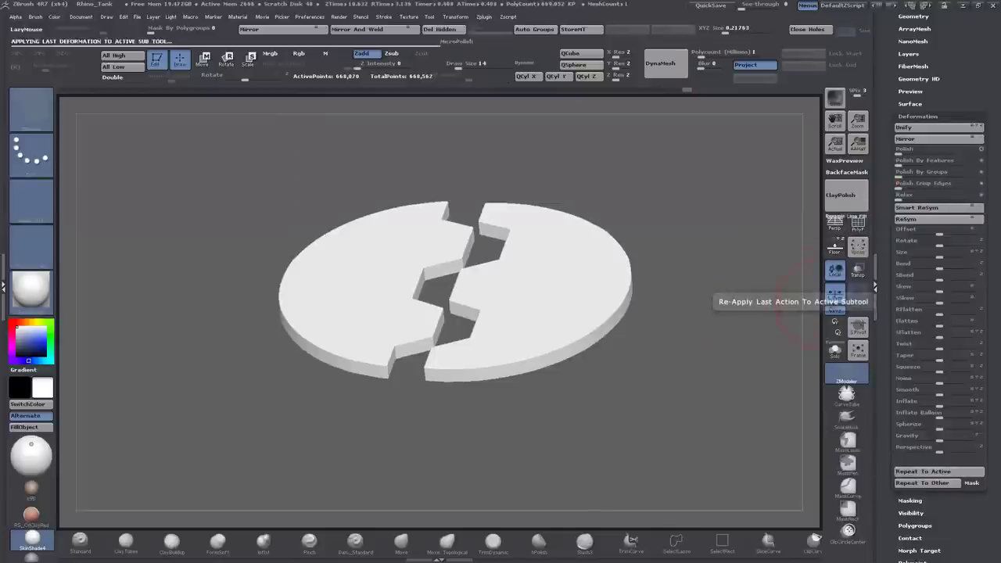
pyautogui.moveTo(790, 352); pyautogui.dragTo(790, 375)
pyautogui.press('F1')
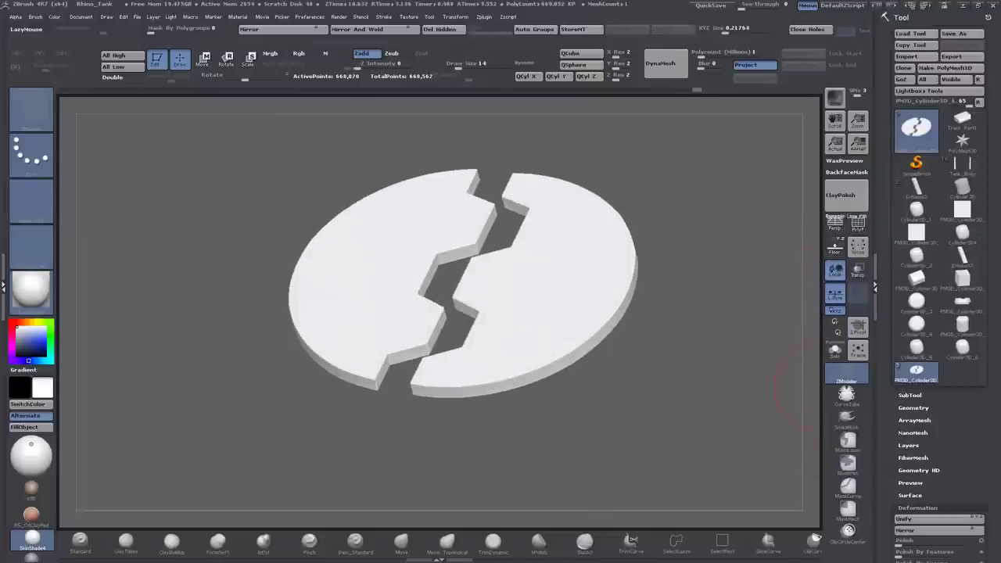
# Duplicate the polished slab subtool.
pyautogui.click(910, 395)
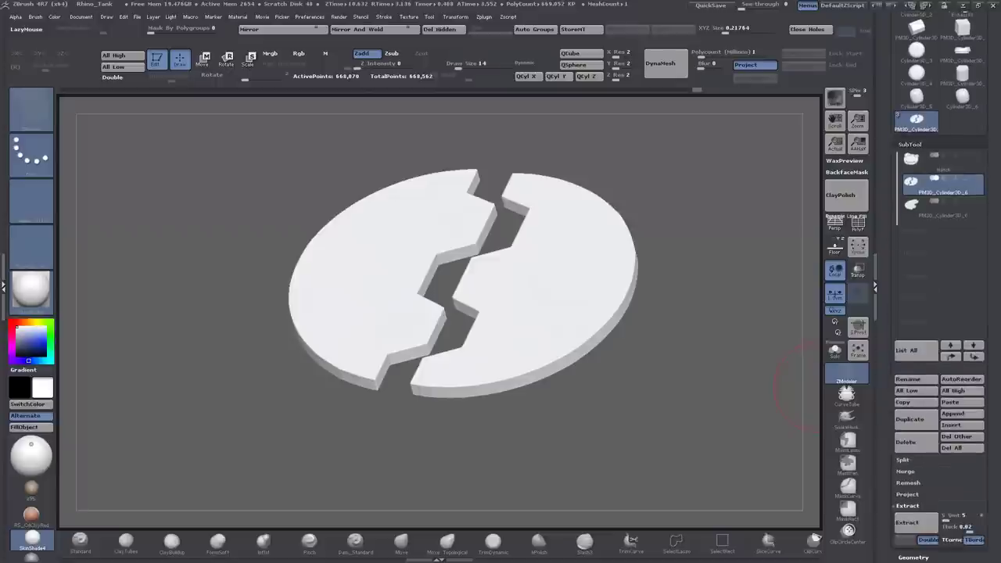
pyautogui.click(916, 412)
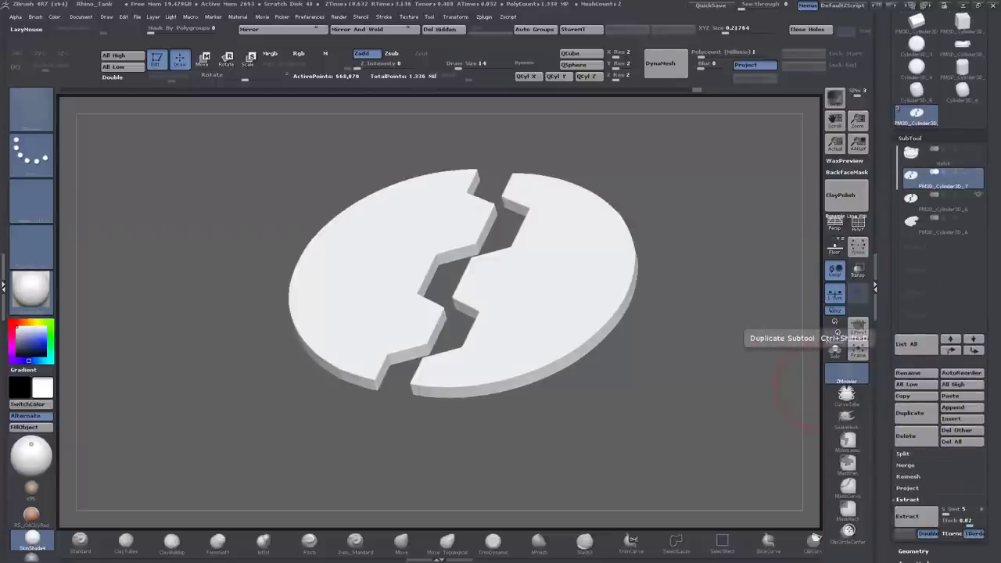
pyautogui.click(927, 417)
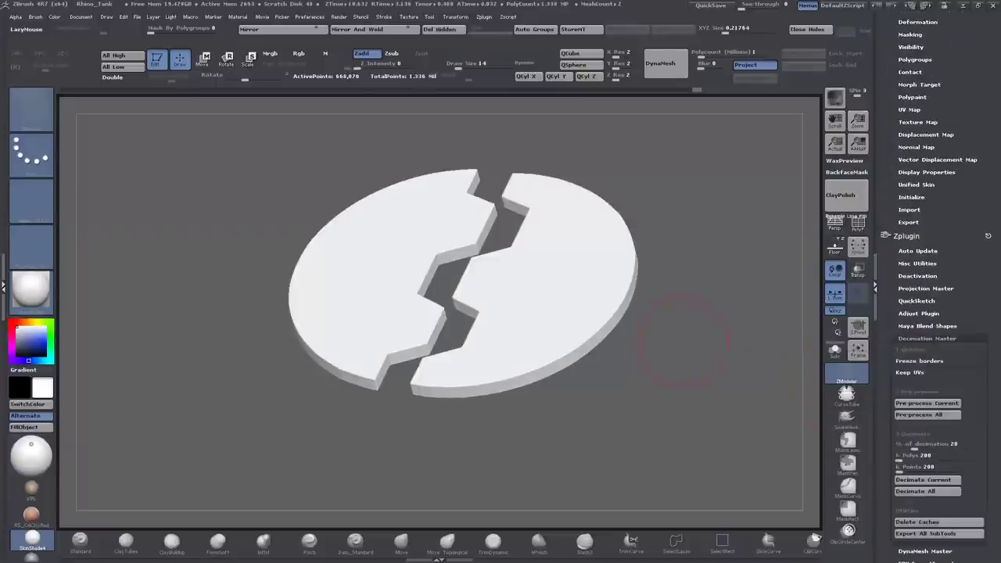
pyautogui.press('f')
# Pre-process and decimate the copy to 10 percent, shown solo in front view.
pyautogui.click(927, 403)
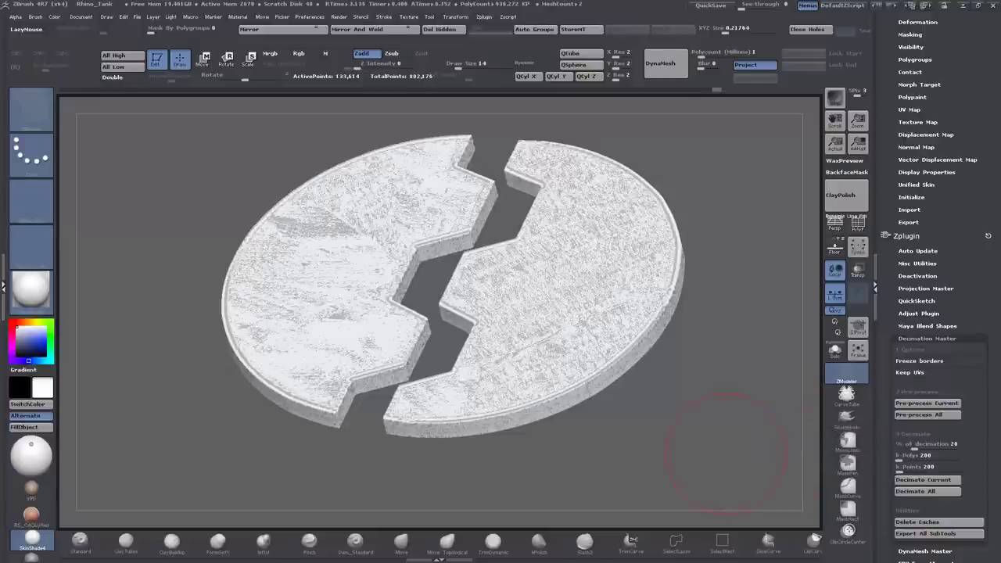
pyautogui.click(836, 350)
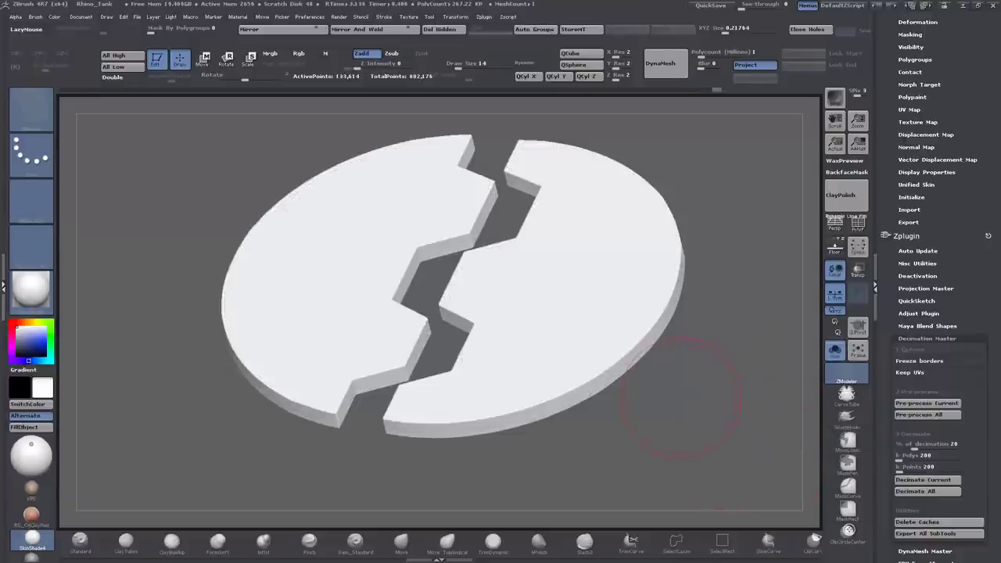
pyautogui.write('10')
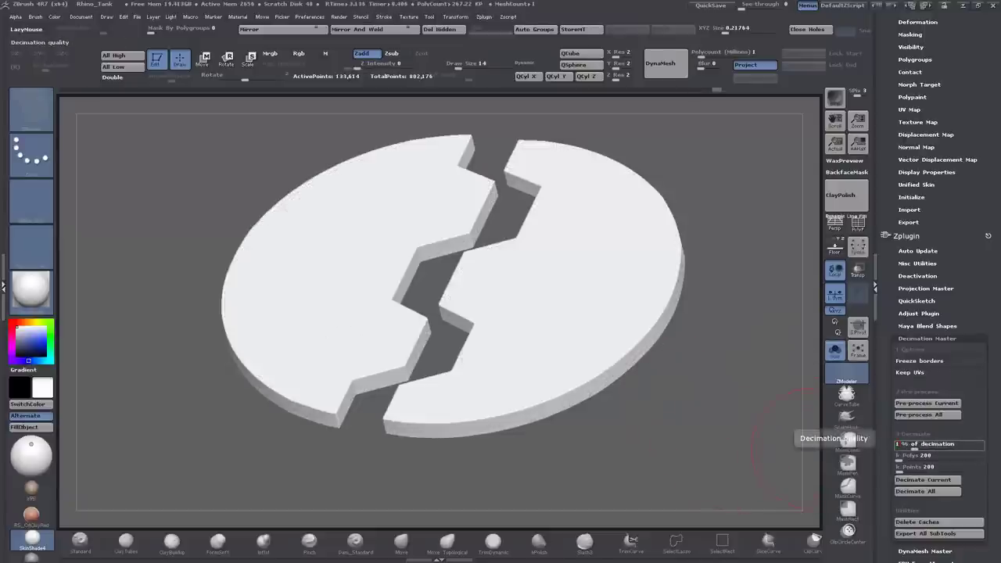
pyautogui.press('Return')
pyautogui.moveTo(720, 446); pyautogui.dragTo(665, 352)
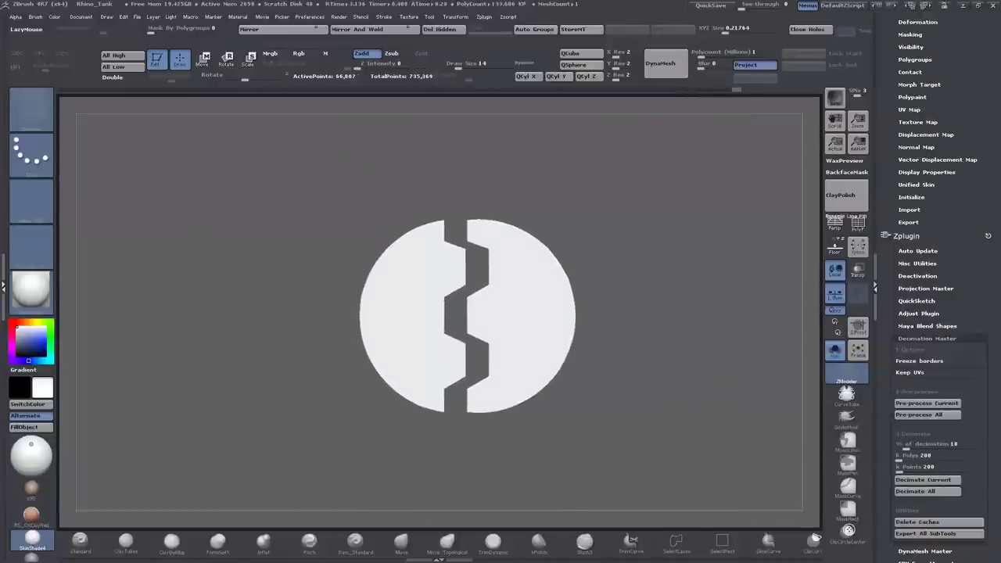
# Give the right half its own polygroup, mask the pink half and close the gap.
pyautogui.hotkey('shift', 'f')
pyautogui.click(534, 29)
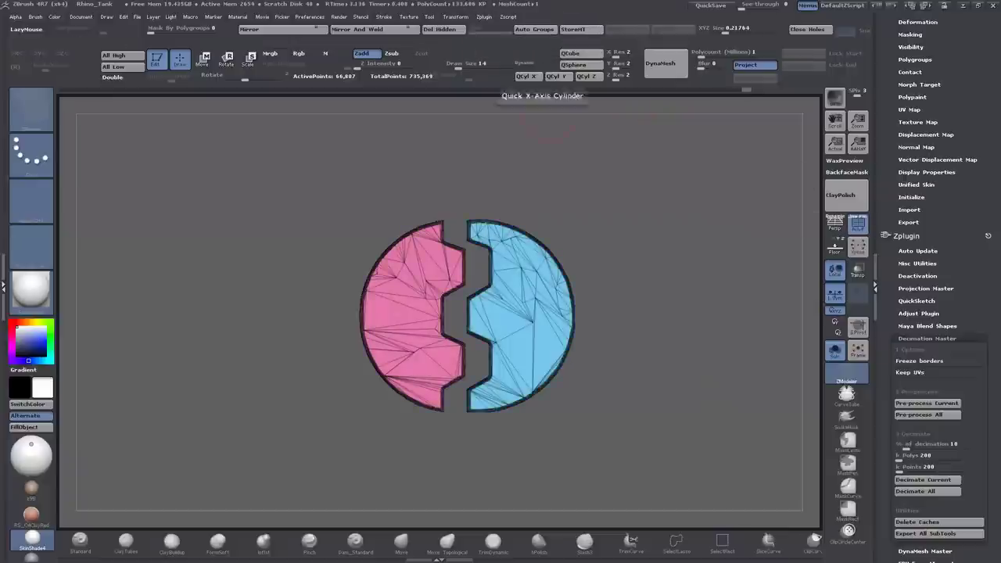
pyautogui.press('w')
pyautogui.keyDown('ctrl'); pyautogui.click(556, 302); pyautogui.keyUp('ctrl')
pyautogui.moveTo(521, 282)
pyautogui.mouseDown()
pyautogui.moveTo(680, 283)
pyautogui.moveTo(657, 282)
pyautogui.mouseUp()
pyautogui.moveTo(657, 414); pyautogui.dragTo(661, 367)
pyautogui.hotkey('shift', 'f')
# Trim the disc to a clean circular outline with ClipCircleCenter.
pyautogui.moveTo(695, 273); pyautogui.dragTo(727, 278)
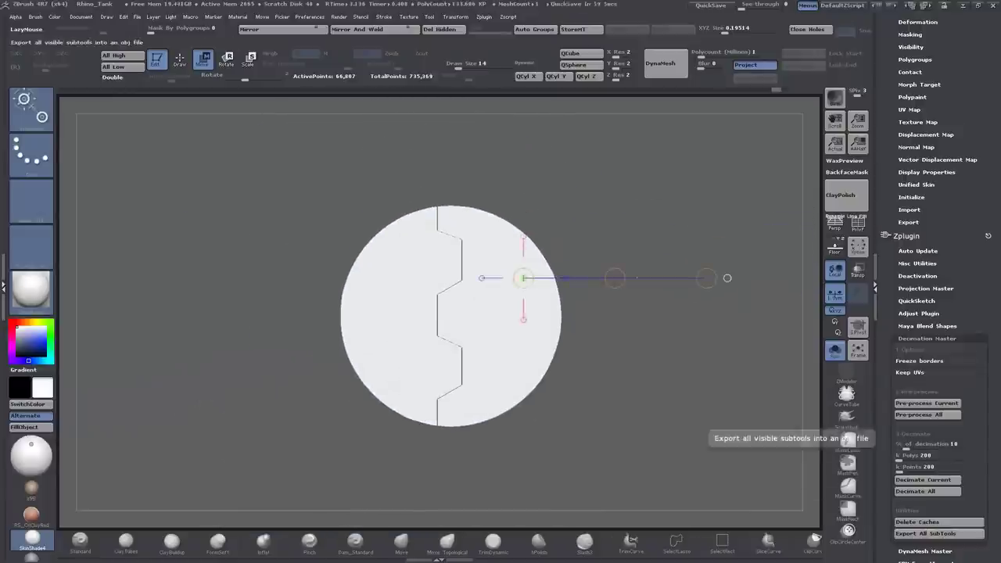
pyautogui.keyDown('ctrl'); pyautogui.keyDown('shift'); pyautogui.moveTo(211, 279); pyautogui.dragTo(310, 279); pyautogui.keyUp('shift'); pyautogui.keyUp('ctrl')
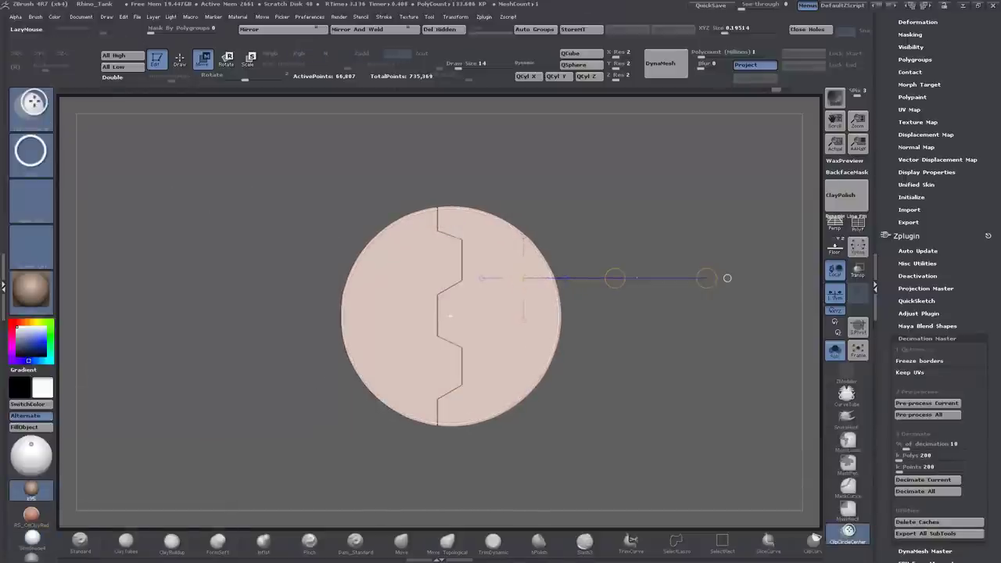
pyautogui.moveTo(727, 277)
pyautogui.mouseDown()
pyautogui.moveTo(727, 196)
pyautogui.moveTo(727, 258)
pyautogui.mouseUp()
pyautogui.moveTo(479, 270); pyautogui.dragTo(697, 269)
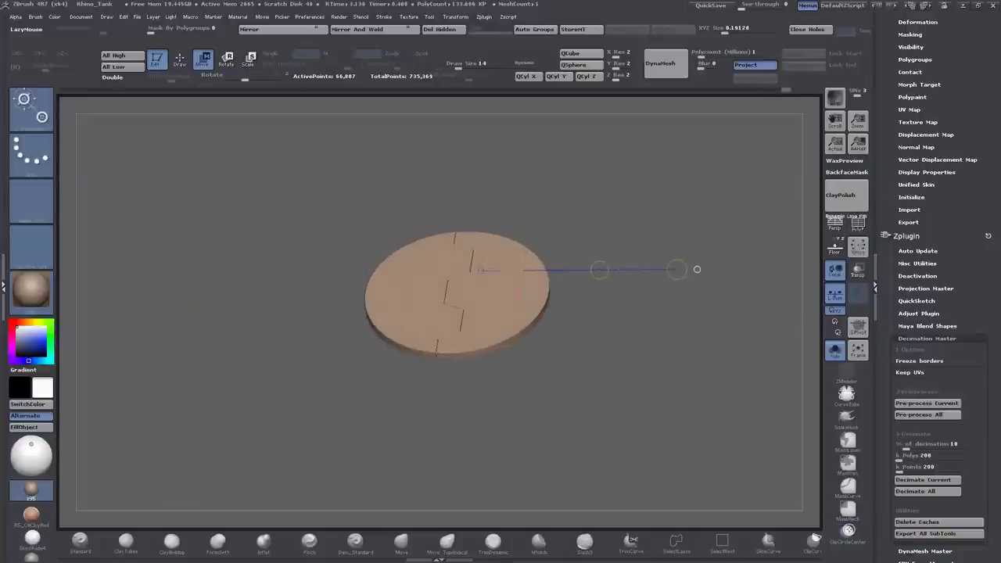
pyautogui.press('f')
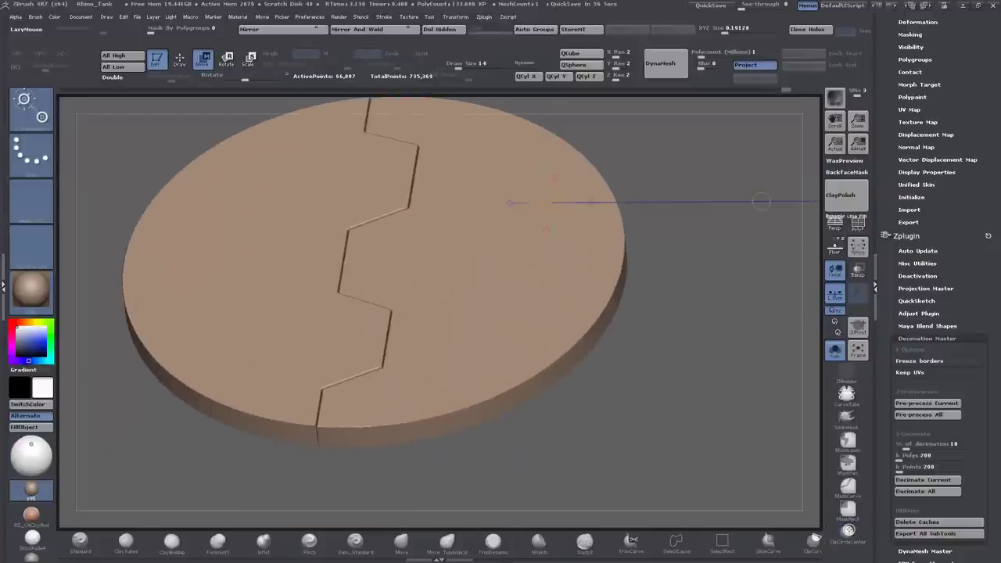
pyautogui.hotkey('shift', 'f')
pyautogui.hotkey('shift', 'f')
pyautogui.moveTo(704, 360); pyautogui.dragTo(704, 309)
pyautogui.scroll(8, 938, 281)
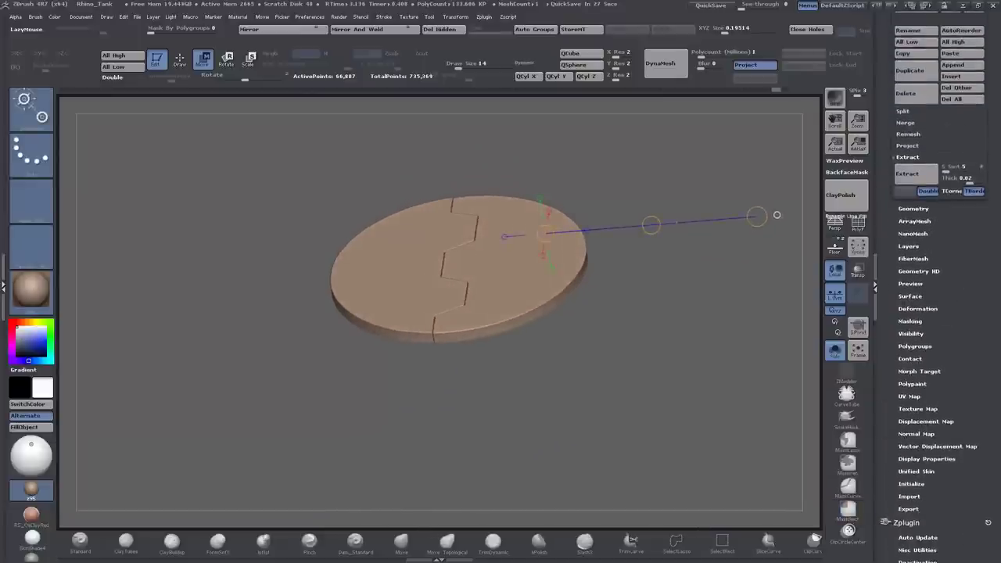
# Rename the decimated subtool to Hatch_lid_deci.
pyautogui.scroll(10, 939, 282)
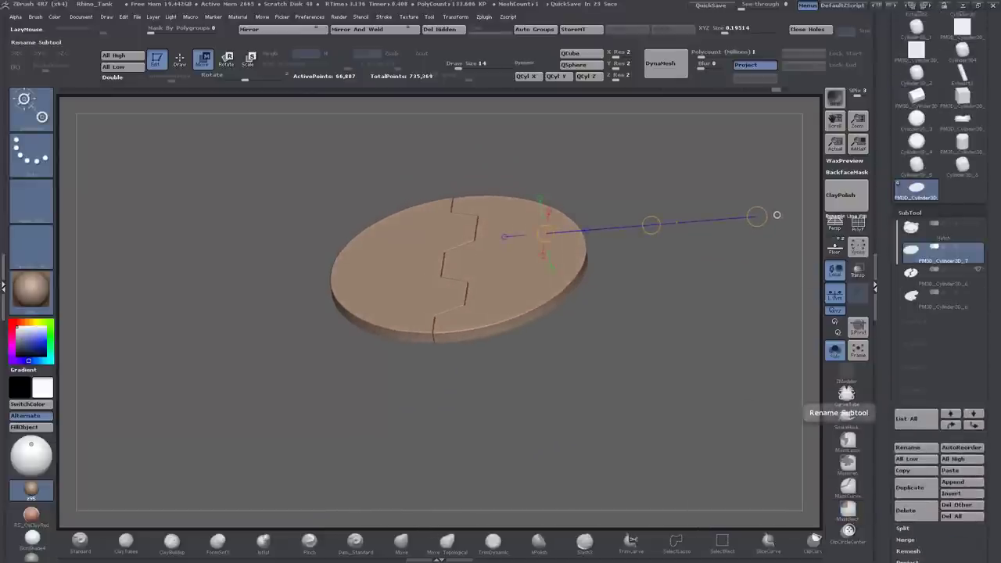
pyautogui.click(916, 448)
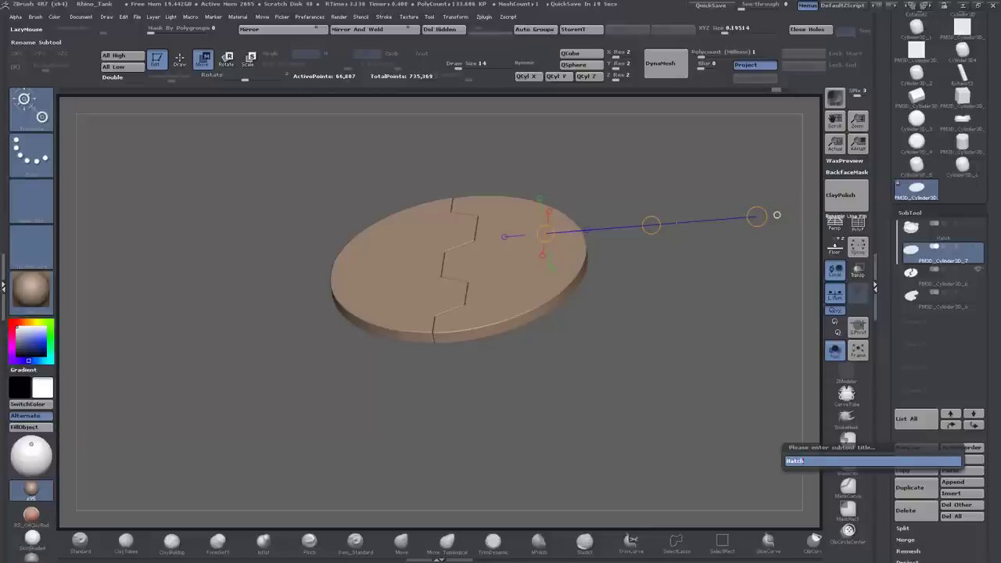
pyautogui.press('Return')
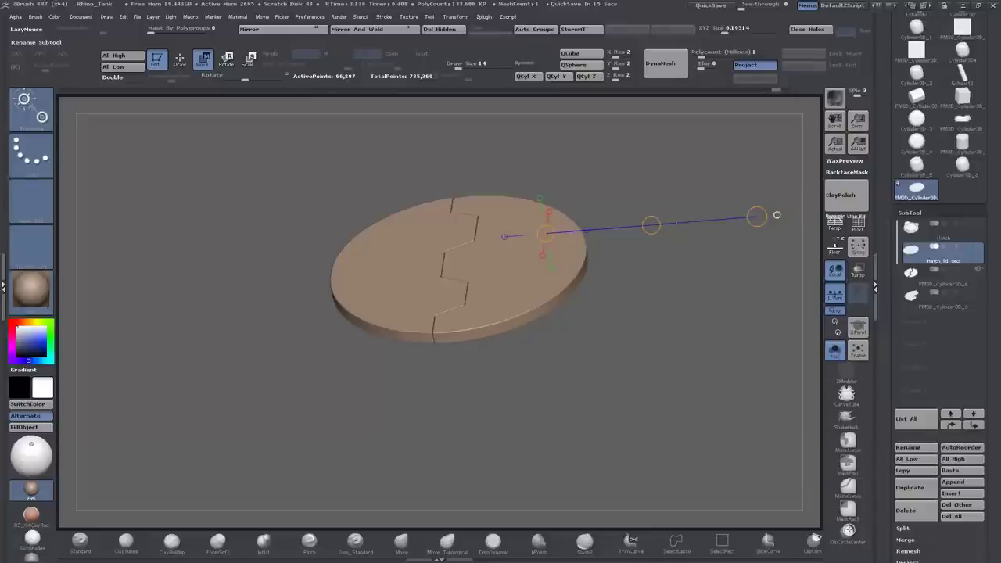
# Select the main ring subtool and confirm its name as Hatch.
pyautogui.scroll(1, 939, 282)
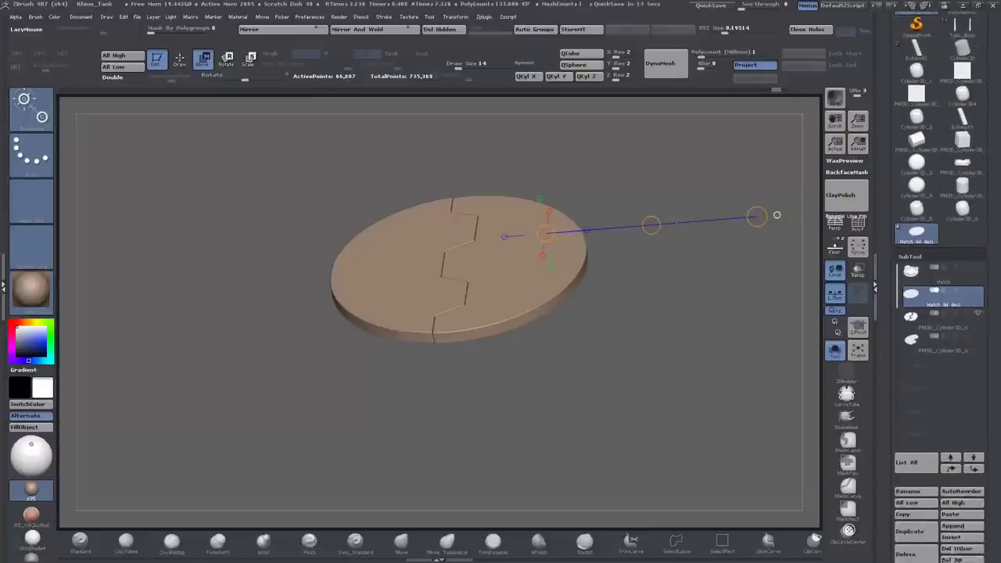
pyautogui.click(942, 310)
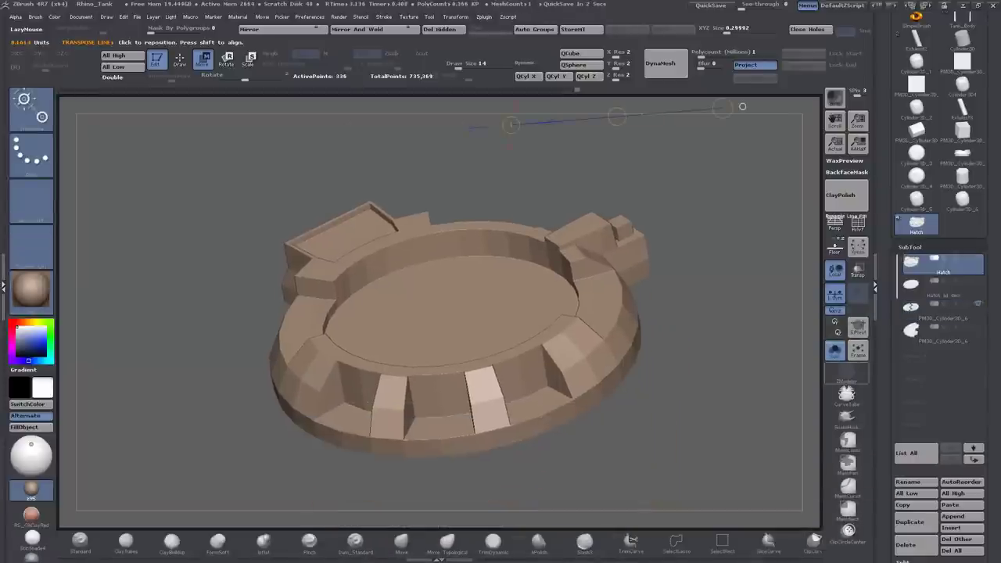
pyautogui.press('q')
pyautogui.moveTo(743, 106); pyautogui.dragTo(671, 380)
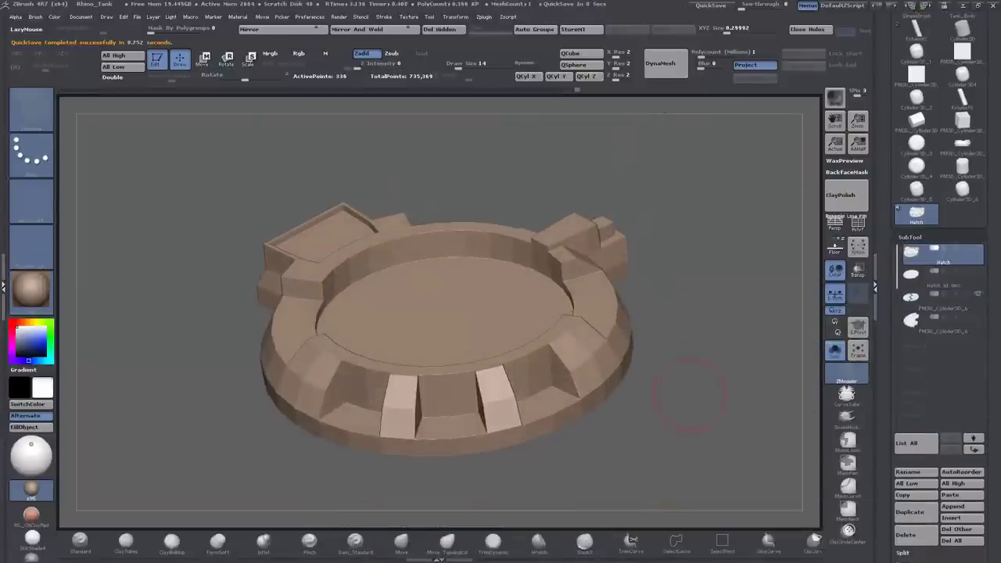
pyautogui.click(916, 302)
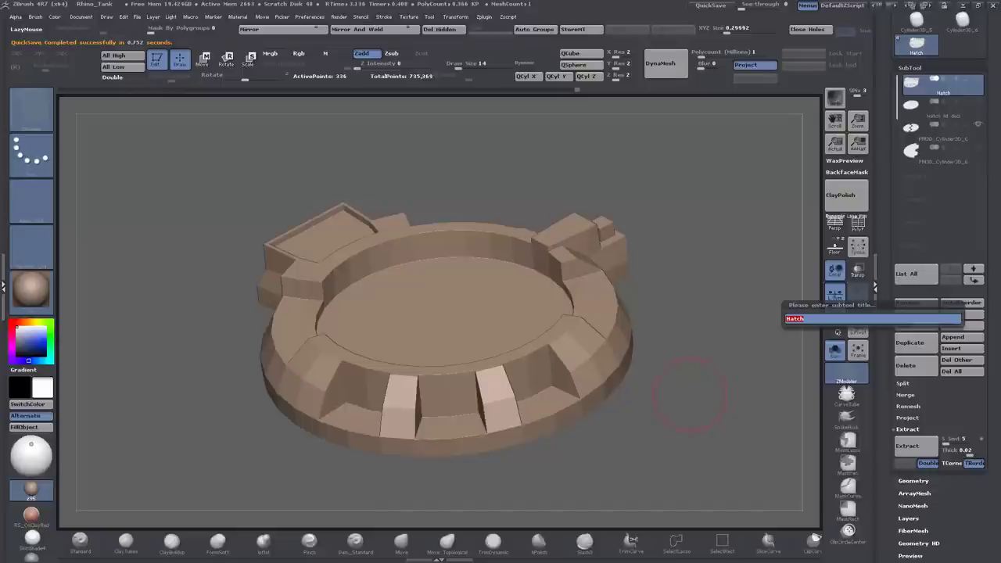
pyautogui.press('Return')
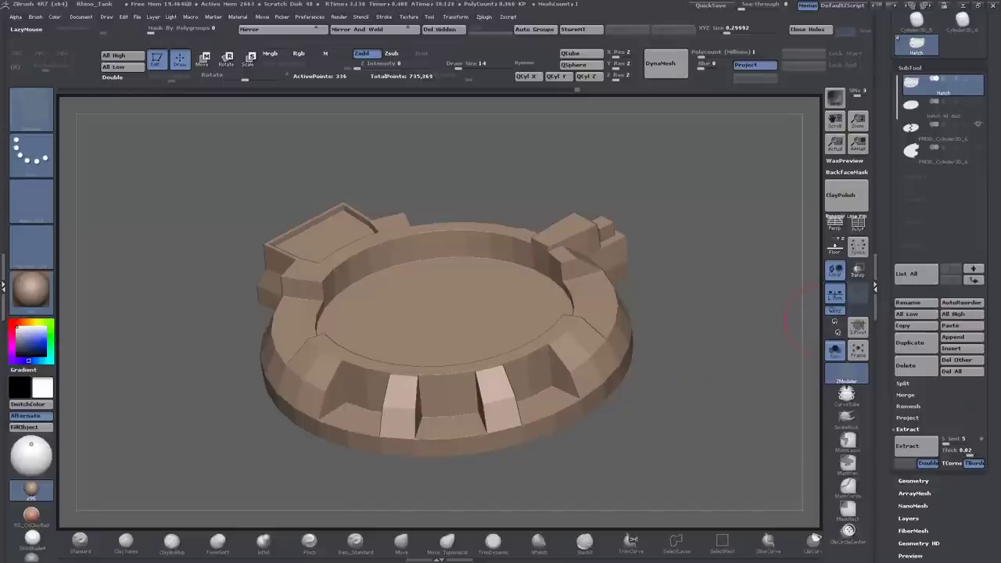
# Load Tank_Body with the Hatch parts and turn Solo off to show the whole tank.
pyautogui.scroll(5, 939, 234)
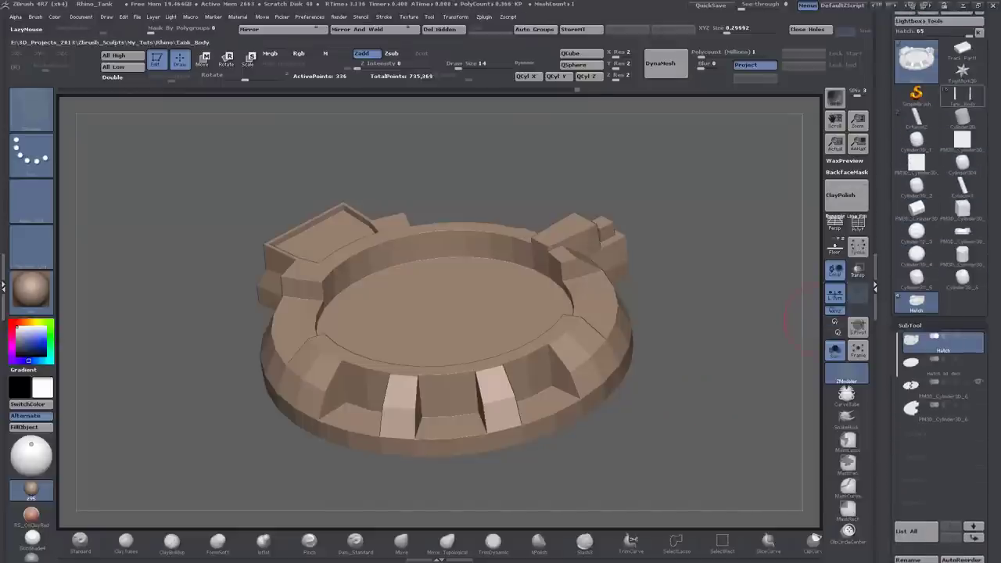
pyautogui.click(962, 76)
pyautogui.scroll(-3, 938, 235)
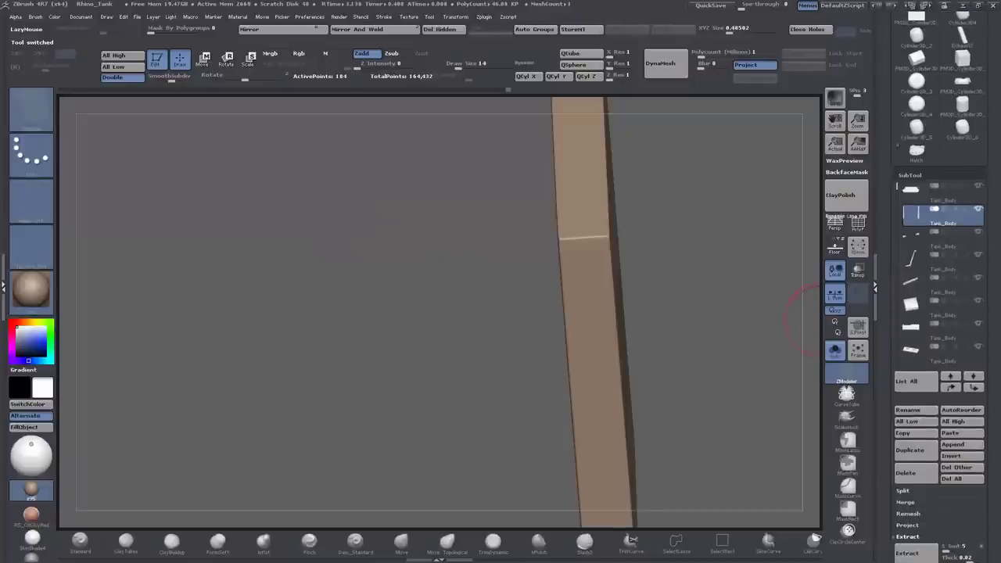
pyautogui.moveTo(917, 106)
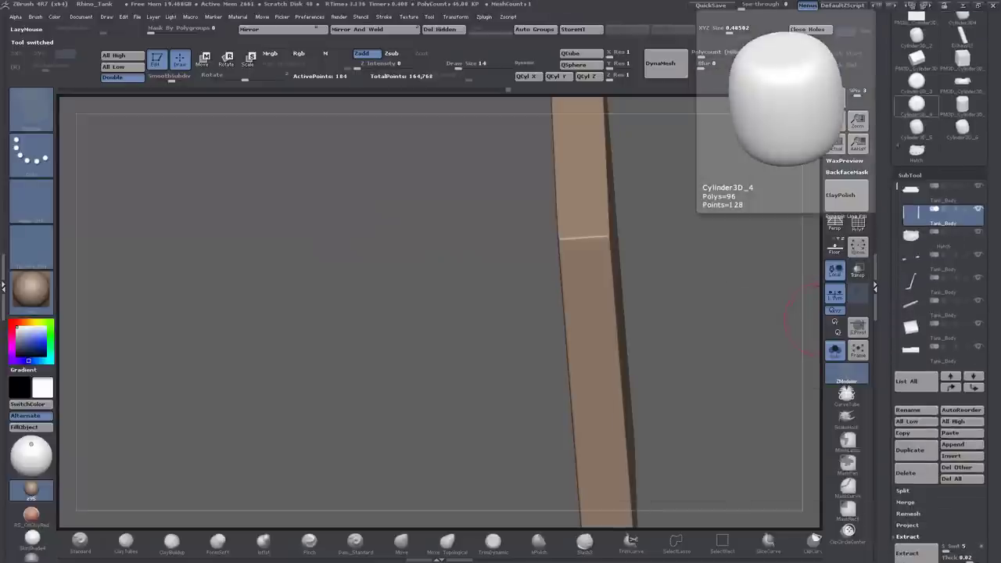
pyautogui.click(917, 150)
pyautogui.moveTo(911, 236)
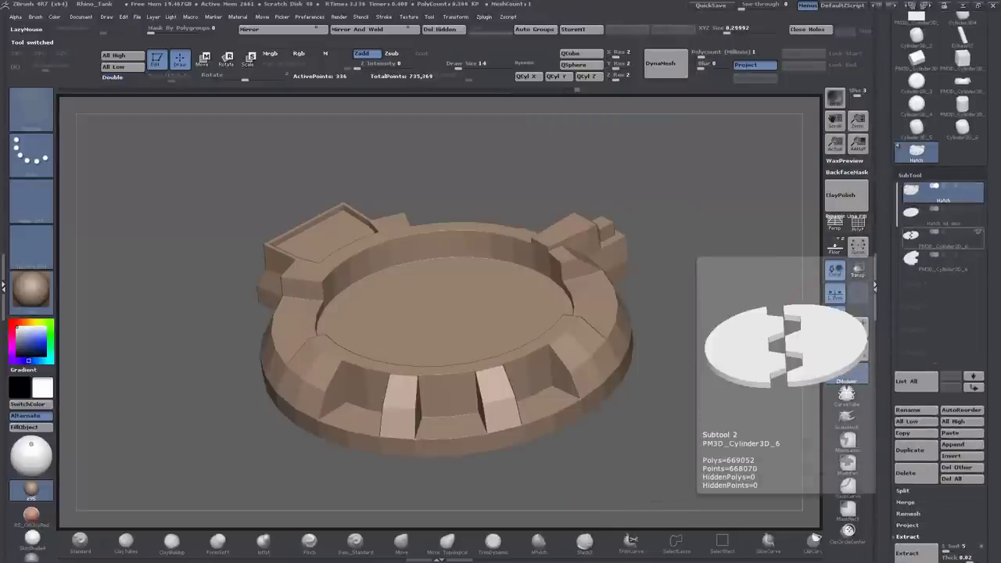
pyautogui.click(935, 221)
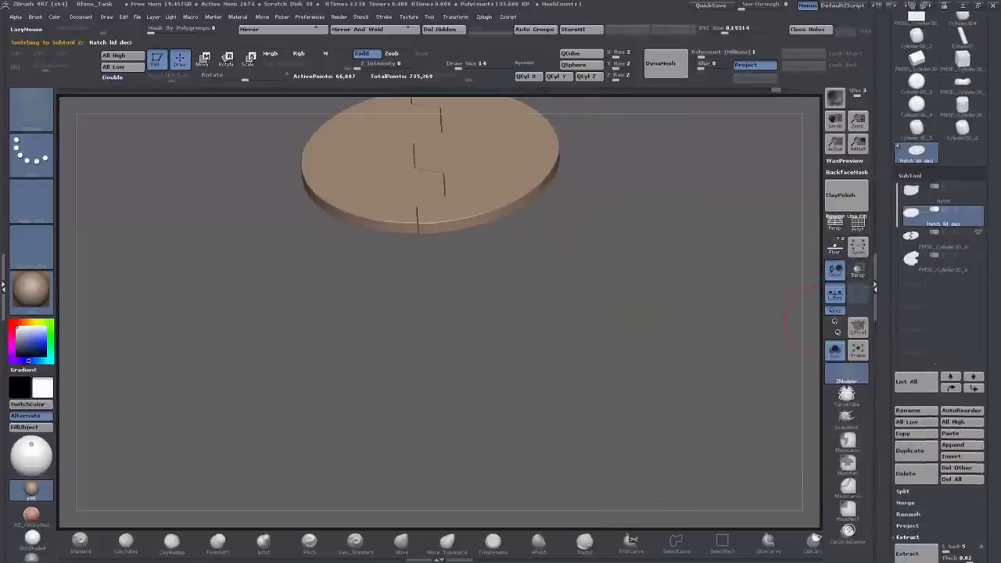
pyautogui.click(962, 19)
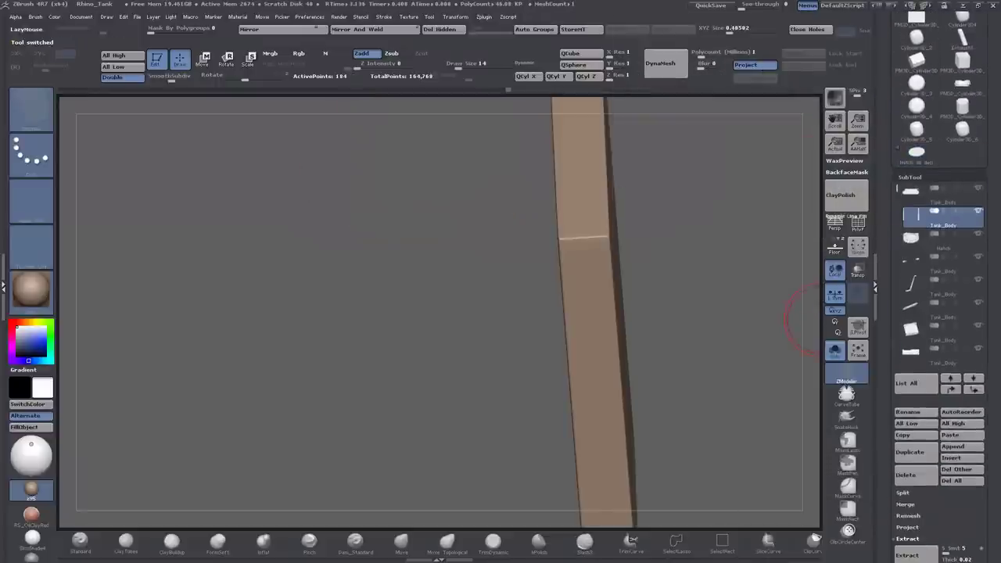
pyautogui.click(836, 351)
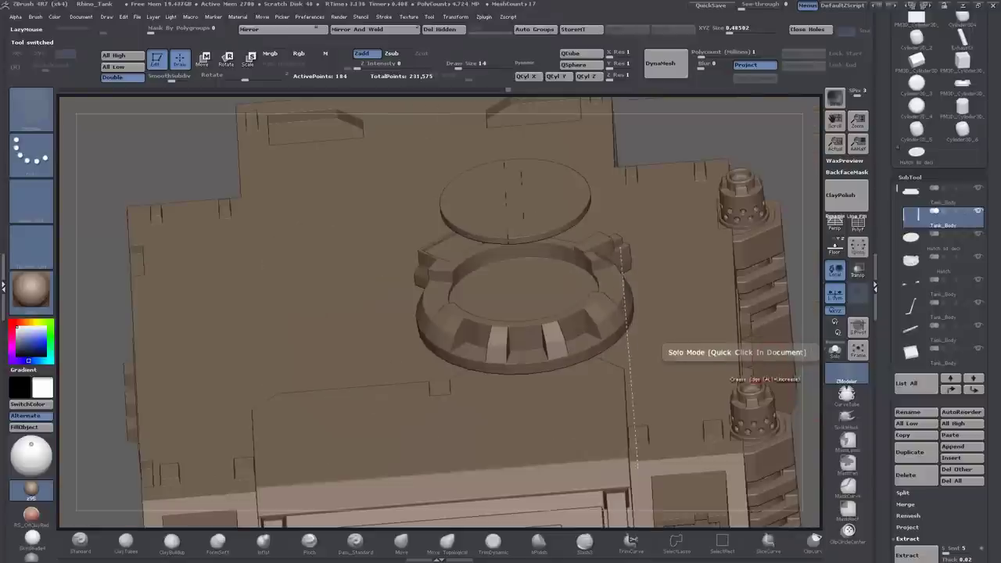
# Lower the Hatch lid deci subtool down into the hatch ring with Move transpose.
pyautogui.moveTo(814, 352); pyautogui.dragTo(485, 298)
pyautogui.press('f')
pyautogui.keyDown('alt'); pyautogui.moveTo(297, 227); pyautogui.dragTo(289, 274); pyautogui.keyUp('alt')
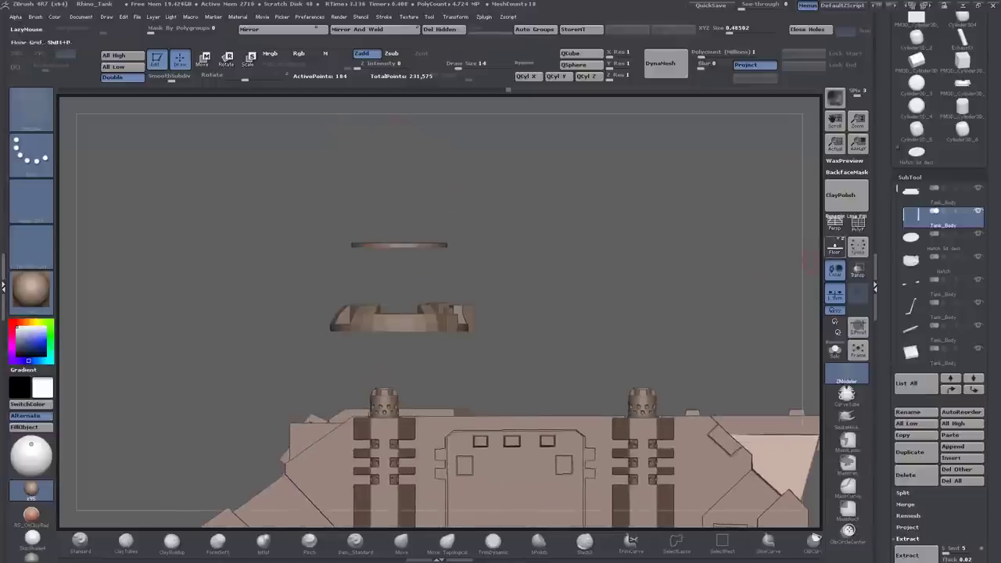
pyautogui.hotkey('shift', 'f')
pyautogui.keyDown('alt'); pyautogui.moveTo(399, 247); pyautogui.dragTo(491, 258); pyautogui.keyUp('alt')
pyautogui.press('w')
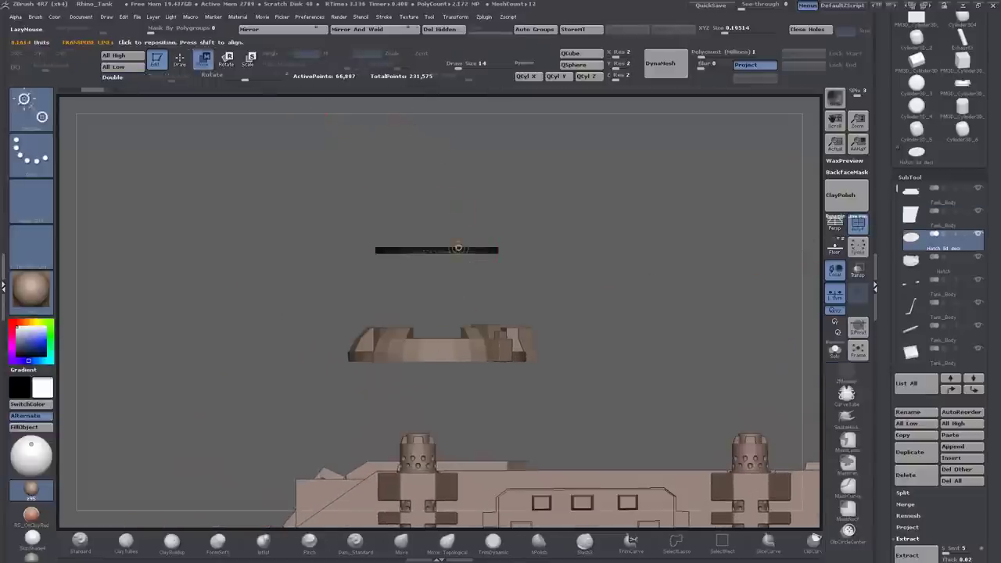
pyautogui.moveTo(407, 333); pyautogui.dragTo(407, 376)
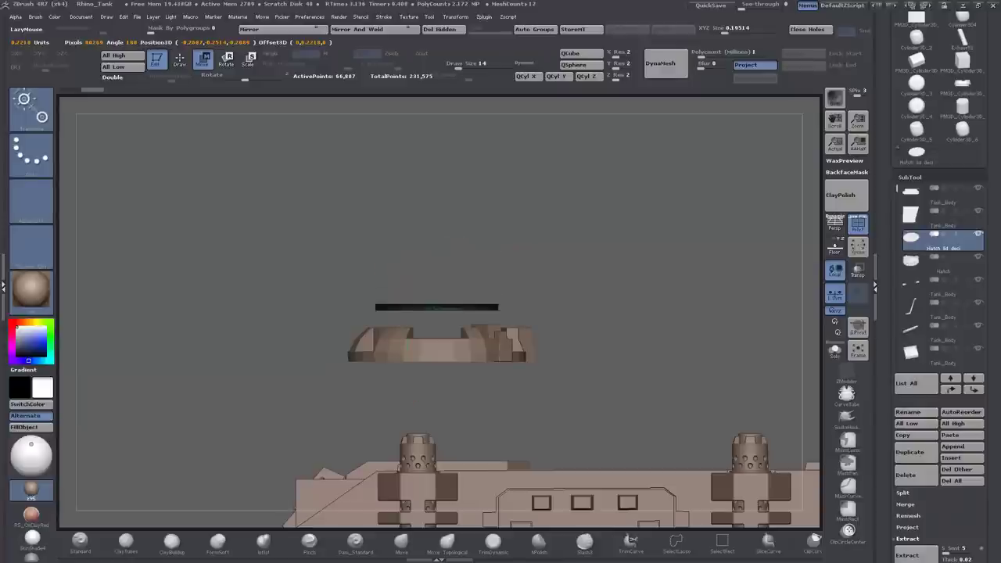
pyautogui.moveTo(437, 307); pyautogui.dragTo(436, 329)
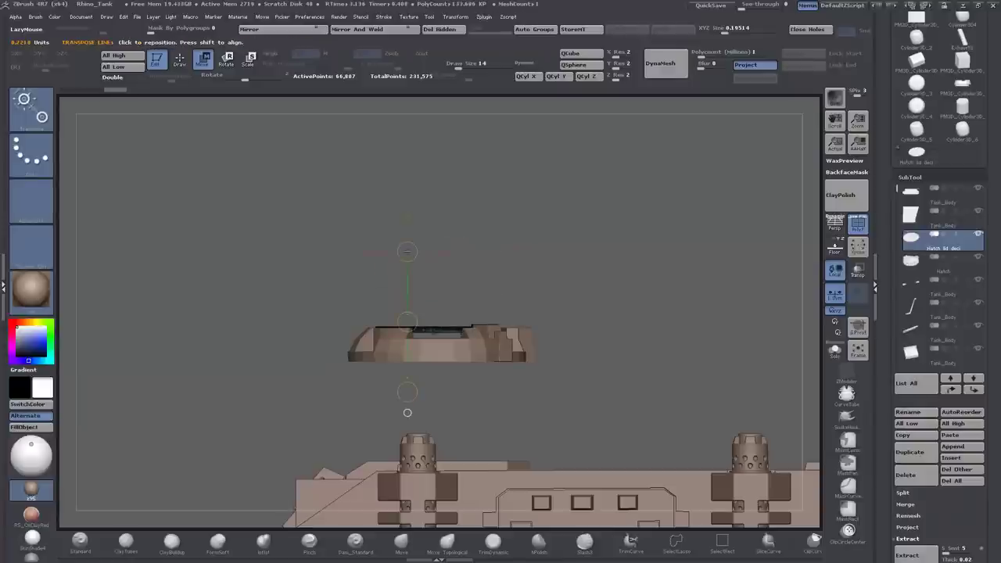
# Turn on Transp and centre the lid within the ring from a top view.
pyautogui.keyDown('shift'); pyautogui.moveTo(665, 195); pyautogui.dragTo(665, 329); pyautogui.keyUp('shift')
pyautogui.keyDown('alt'); pyautogui.moveTo(501, 313); pyautogui.dragTo(501, 234); pyautogui.keyUp('alt')
pyautogui.keyDown('alt'); pyautogui.moveTo(196, 485); pyautogui.dragTo(195, 415); pyautogui.keyUp('alt')
pyautogui.click(859, 270)
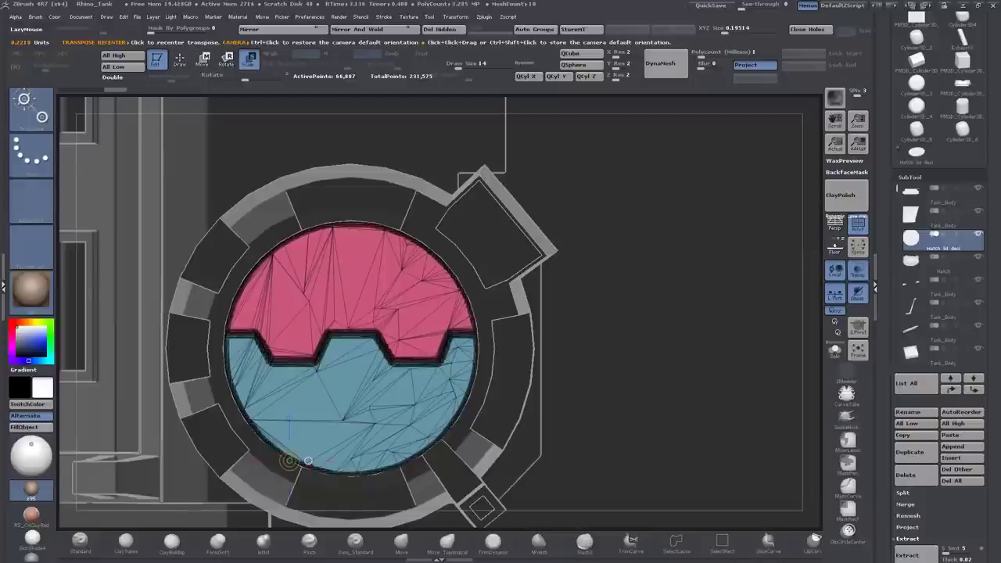
pyautogui.moveTo(289, 460); pyautogui.dragTo(330, 431)
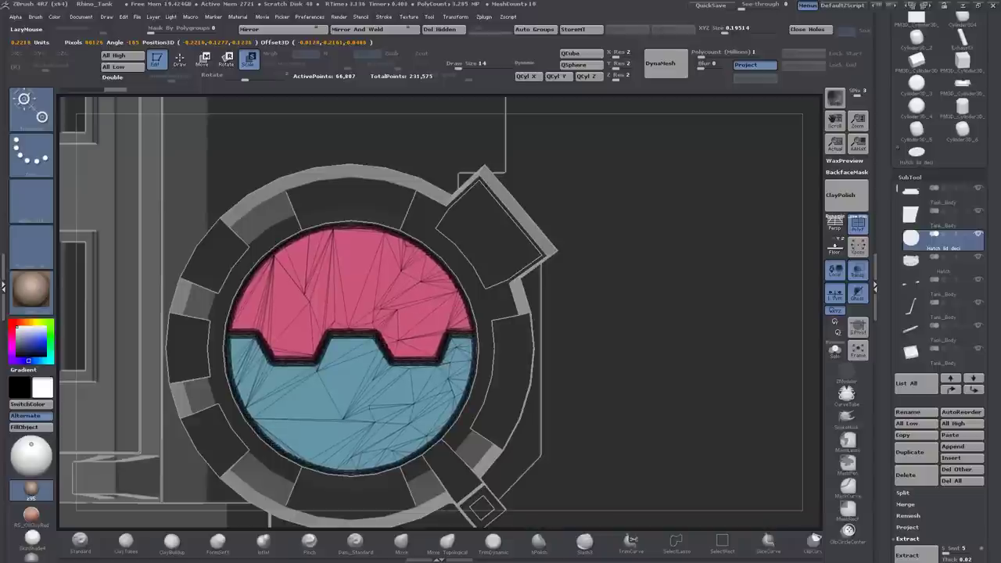
pyautogui.moveTo(330, 430)
pyautogui.mouseDown()
pyautogui.moveTo(345, 469)
pyautogui.moveTo(438, 469)
pyautogui.moveTo(438, 438)
pyautogui.moveTo(442, 517)
pyautogui.moveTo(392, 130)
pyautogui.moveTo(428, 125)
pyautogui.mouseUp()
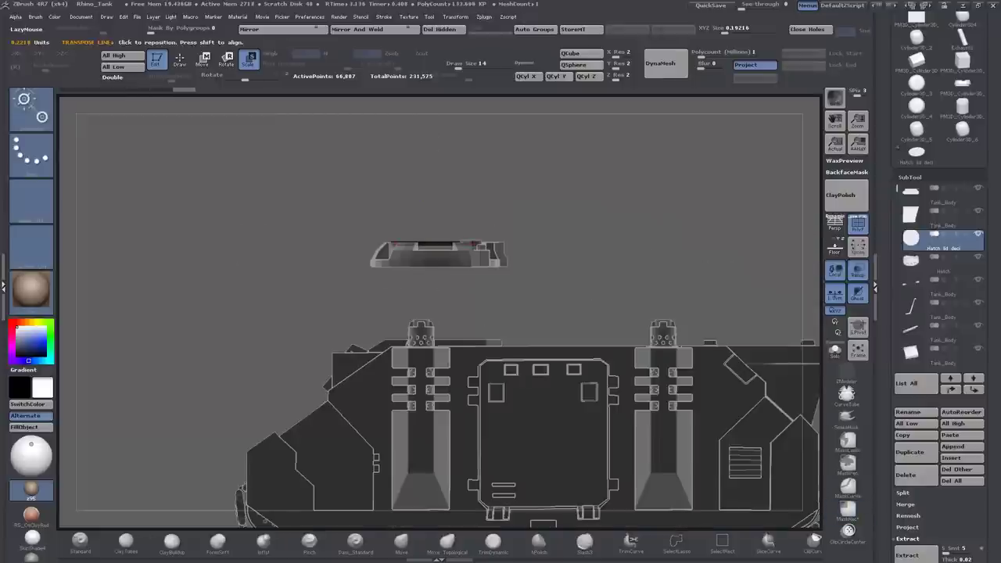
# Select the Hatch ring and scale it up onto the tank hull.
pyautogui.keyDown('alt'); pyautogui.click(438, 254); pyautogui.keyUp('alt')
pyautogui.moveTo(476, 258); pyautogui.dragTo(476, 353)
pyautogui.moveTo(475, 302)
pyautogui.mouseDown()
pyautogui.moveTo(501, 302)
pyautogui.moveTo(476, 306)
pyautogui.moveTo(476, 376)
pyautogui.mouseUp()
pyautogui.press('w')
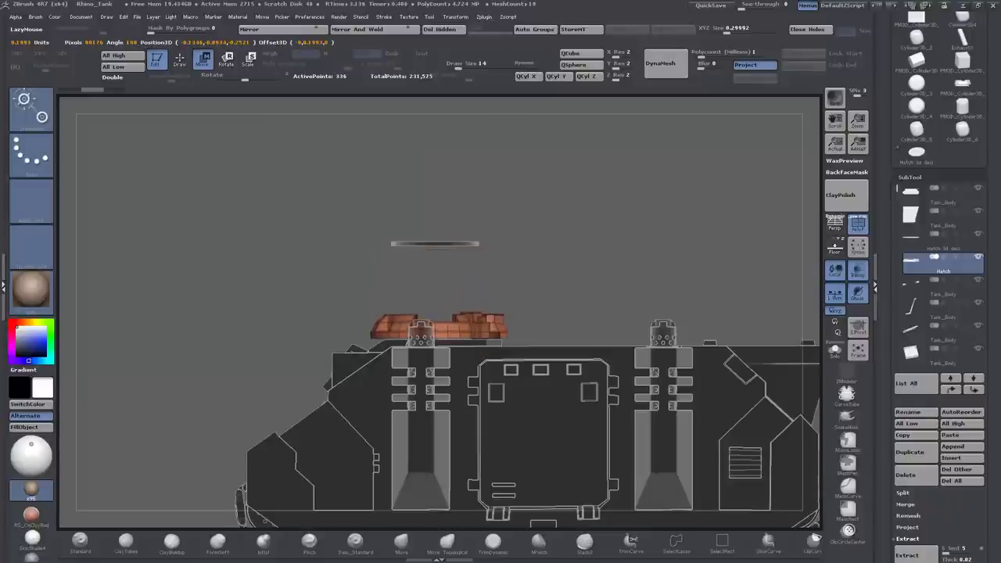
pyautogui.moveTo(156, 195)
pyautogui.mouseDown()
pyautogui.moveTo(180, 297)
pyautogui.moveTo(173, 438)
pyautogui.mouseUp()
pyautogui.moveTo(439, 280)
pyautogui.mouseDown()
pyautogui.moveTo(439, 234)
pyautogui.moveTo(439, 250)
pyautogui.mouseUp()
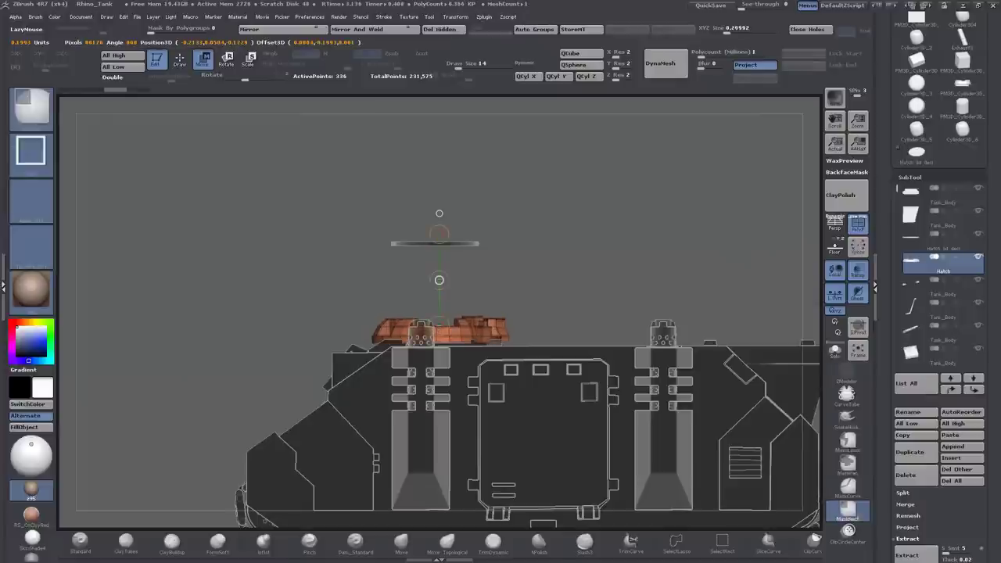
pyautogui.hotkey('ctrl', 'z')
pyautogui.press('e')
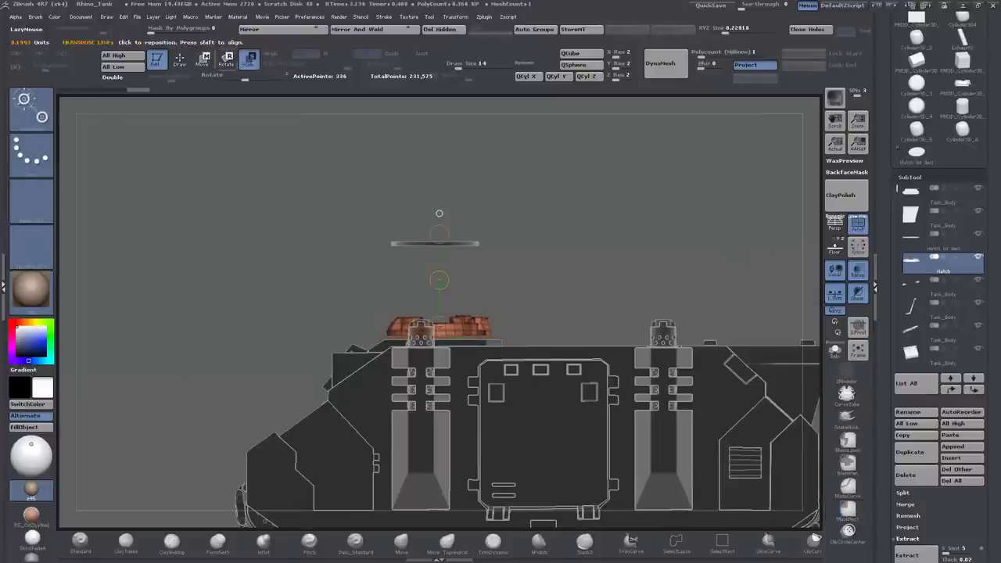
pyautogui.click(202, 59)
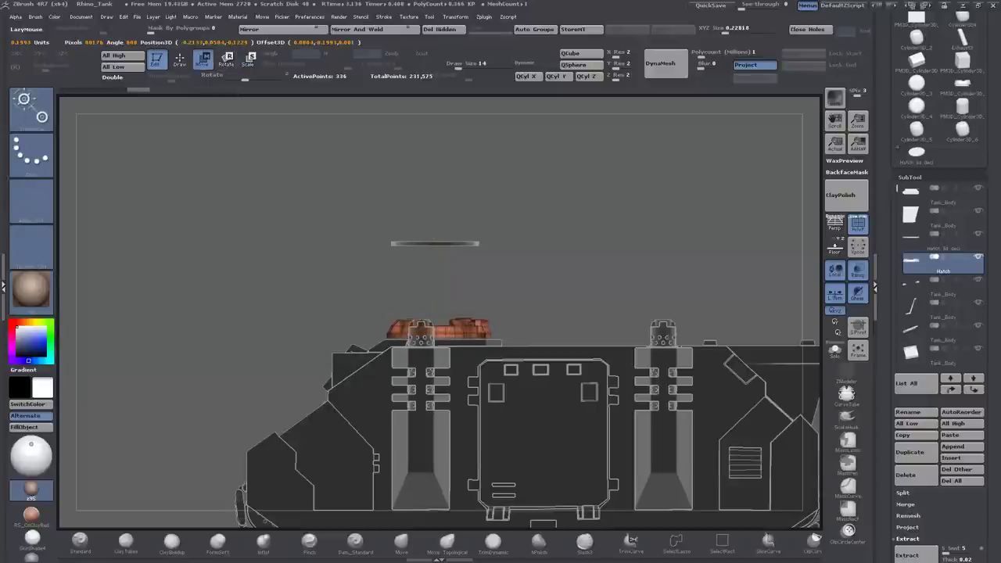
# Lower Hatch lid deci onto the hull and scale it to fit inside the ring.
pyautogui.keyDown('alt'); pyautogui.click(439, 241); pyautogui.keyUp('alt')
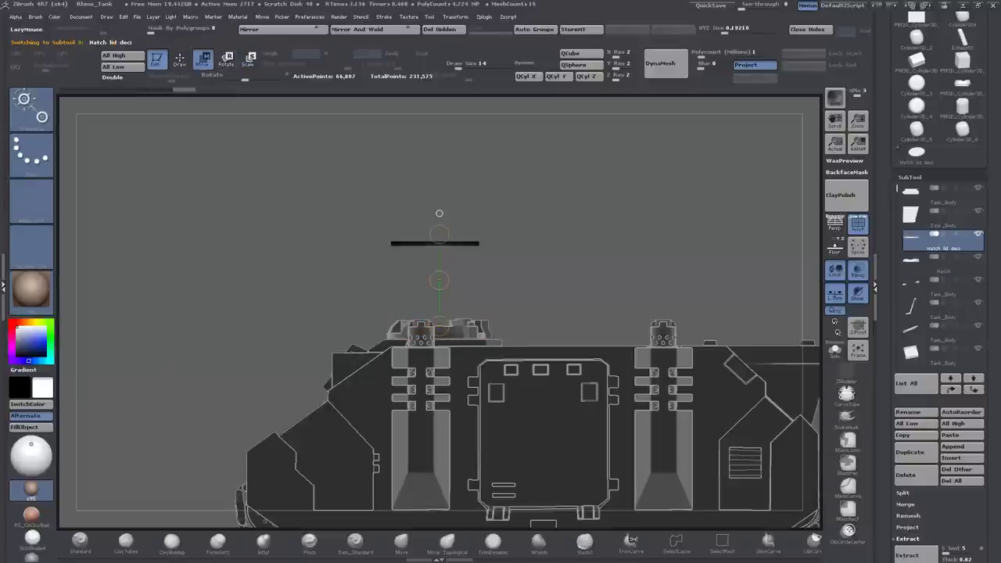
pyautogui.moveTo(475, 294); pyautogui.dragTo(492, 385)
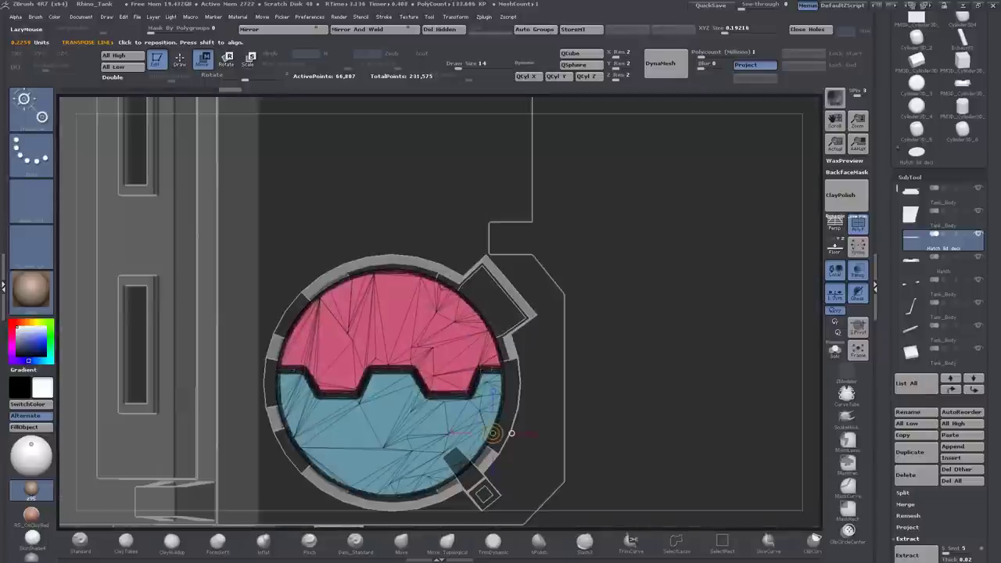
pyautogui.moveTo(390, 342); pyautogui.dragTo(375, 418)
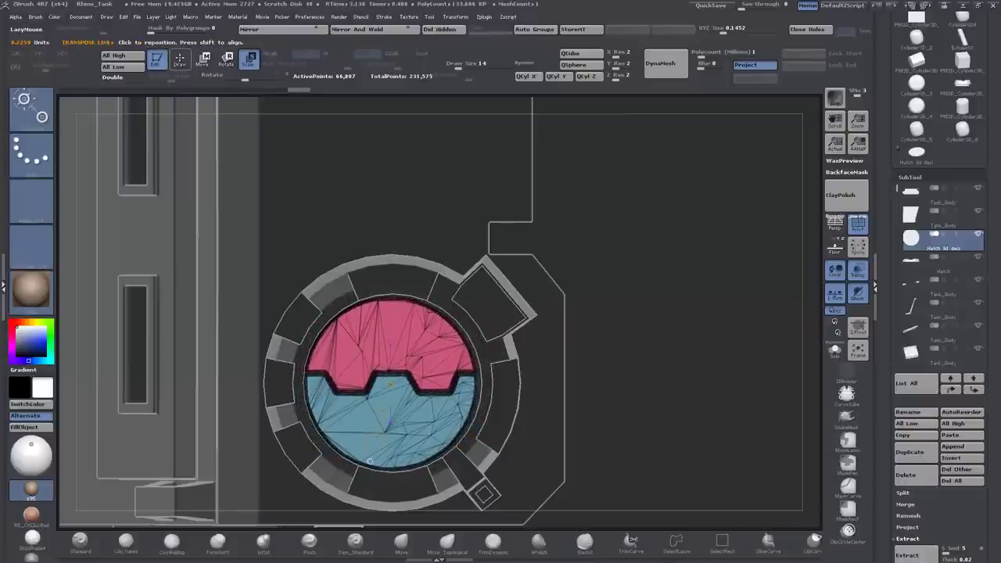
pyautogui.moveTo(491, 357); pyautogui.dragTo(493, 357)
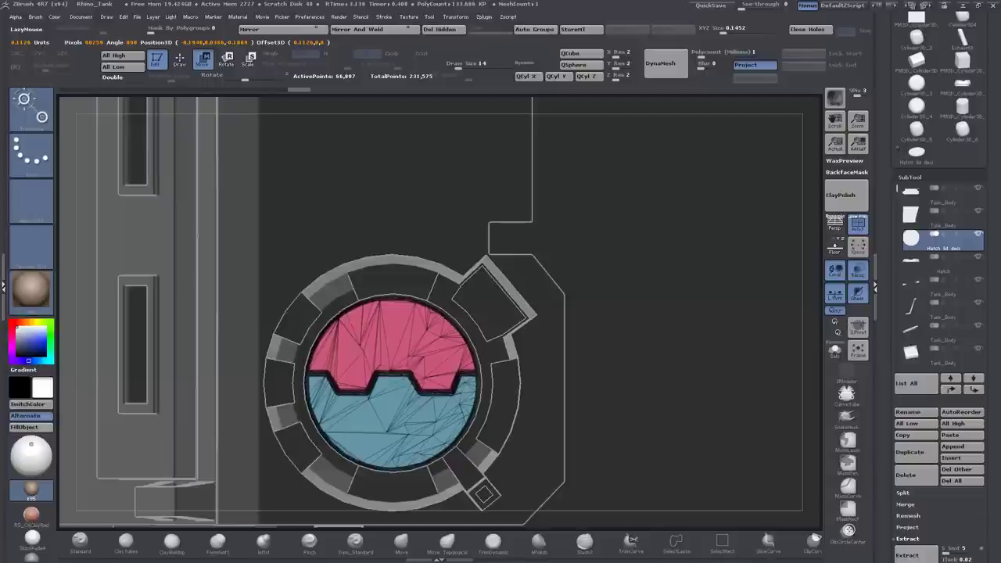
# Turn off PolyF and Transp, select Hatch lid deci and isolate it with Solo.
pyautogui.press('f')
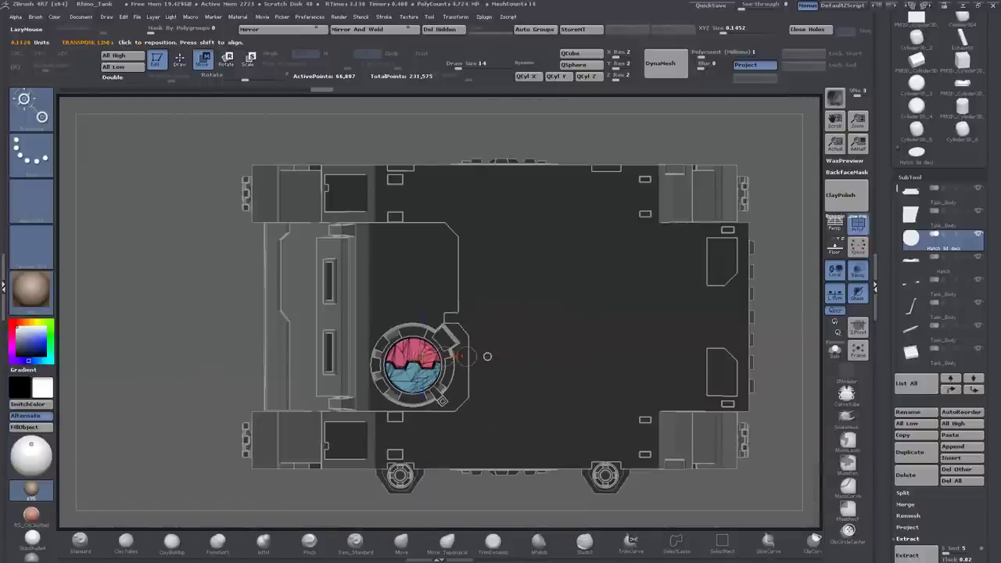
pyautogui.click(858, 225)
pyautogui.click(859, 270)
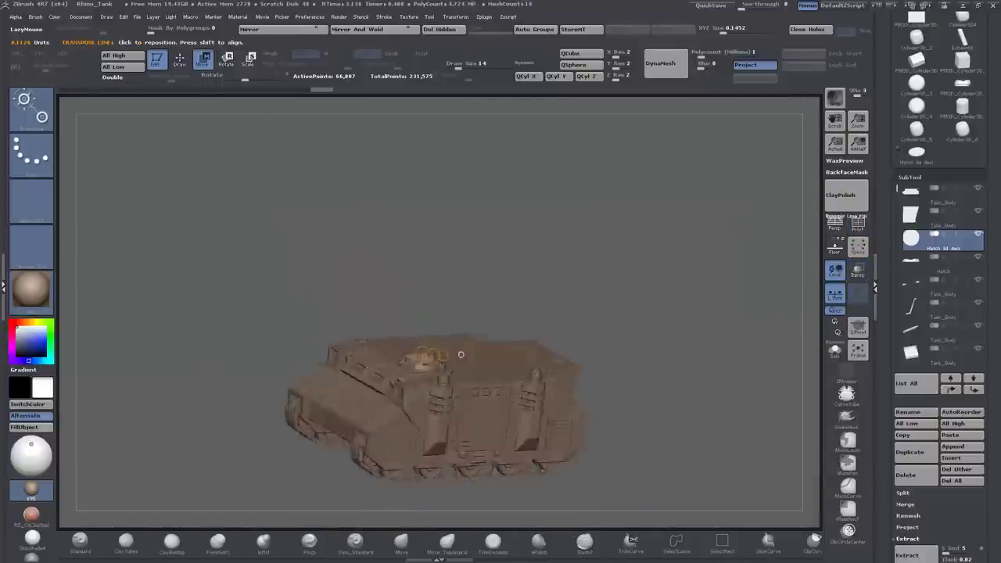
pyautogui.click(943, 264)
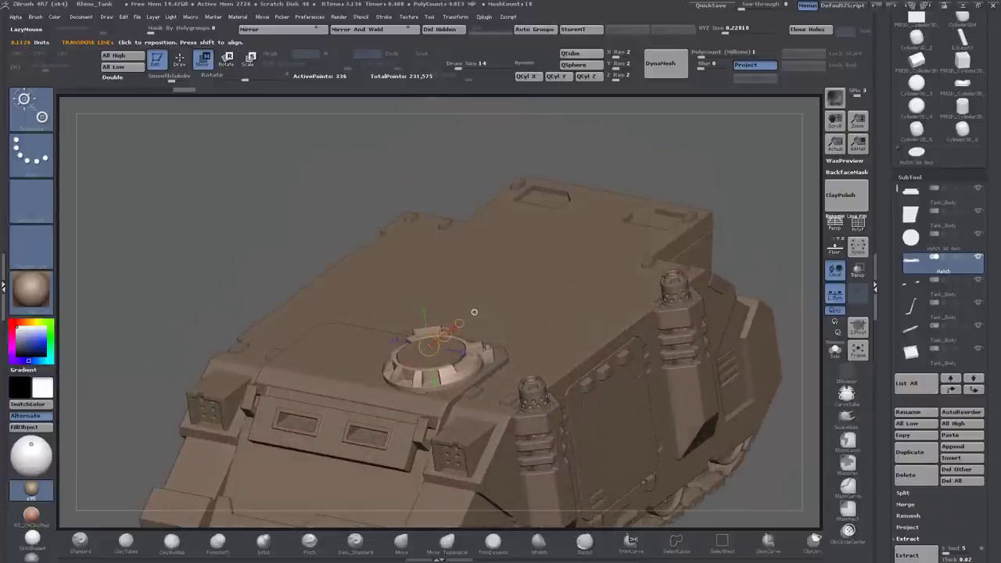
pyautogui.press('f')
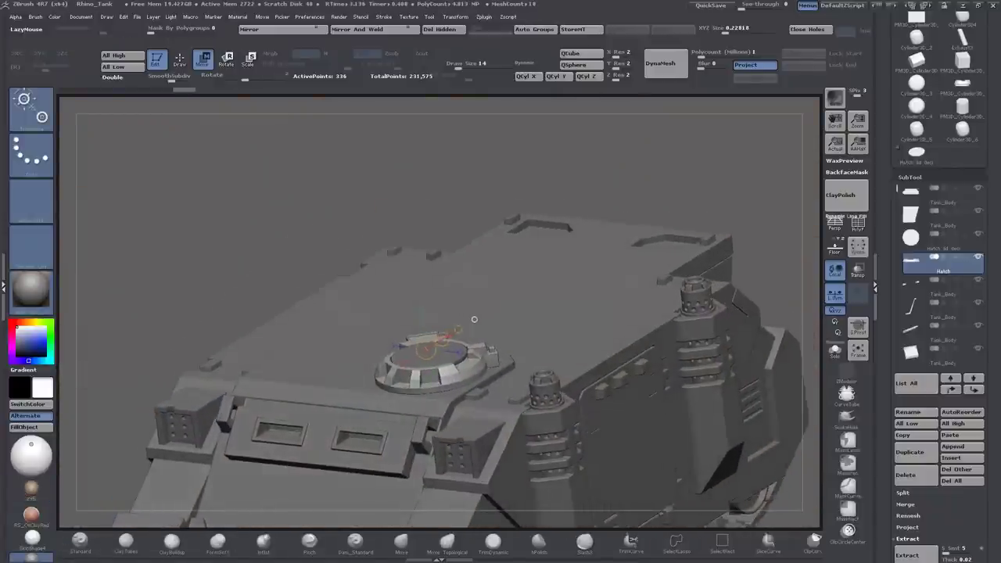
pyautogui.press('q')
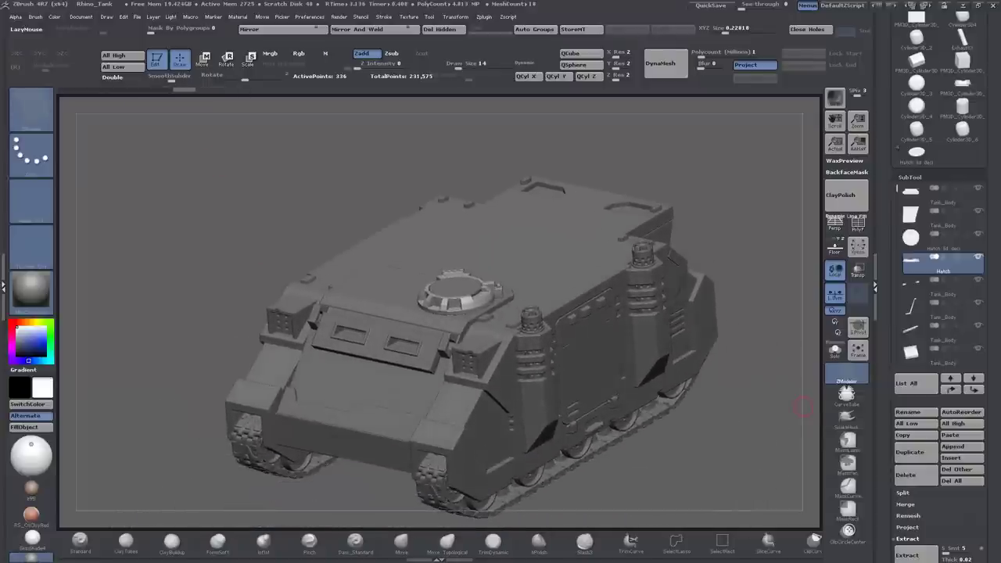
pyautogui.keyDown('alt'); pyautogui.click(452, 282); pyautogui.keyUp('alt')
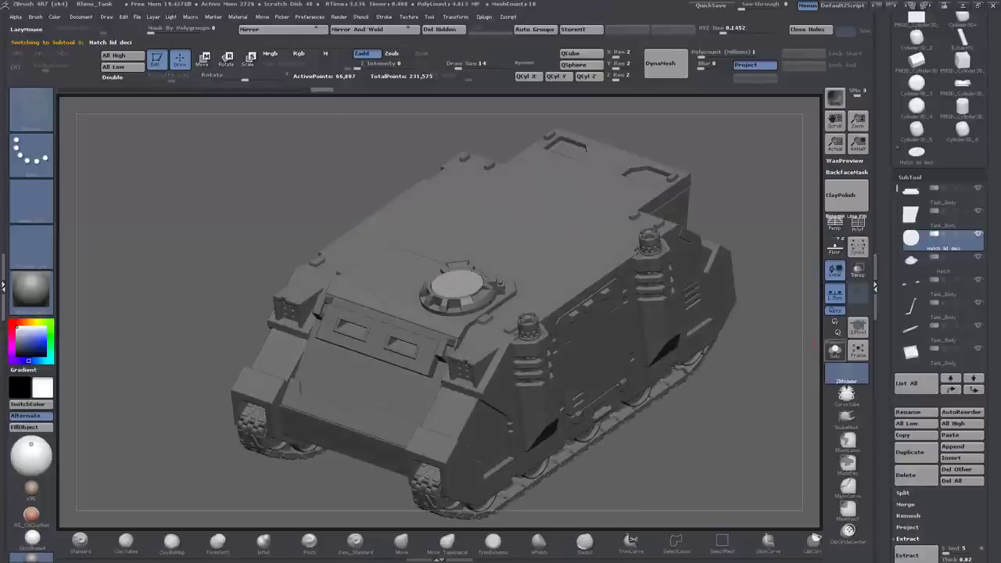
pyautogui.click(836, 352)
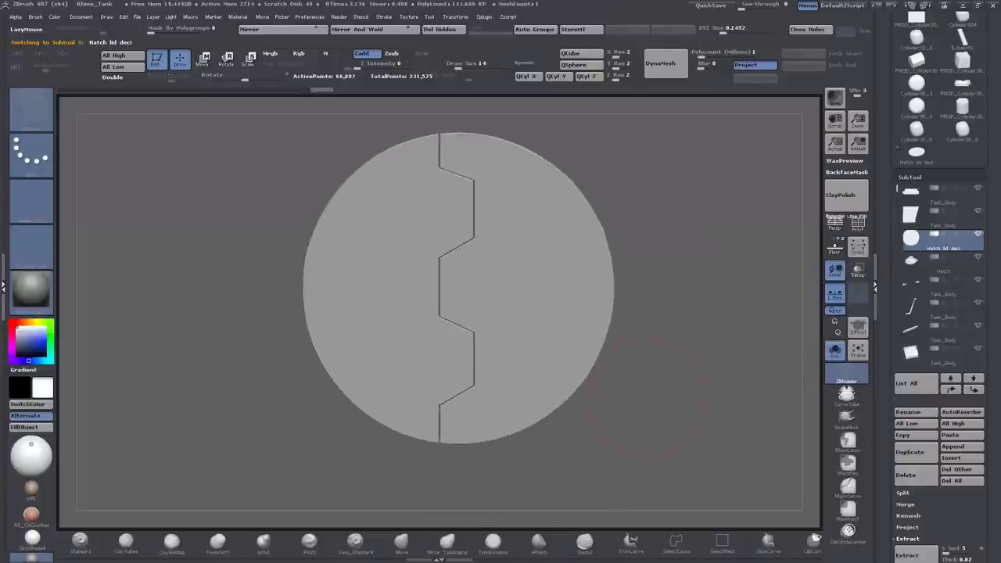
# Select the MaskCircle brush.
pyautogui.press('ctrl')
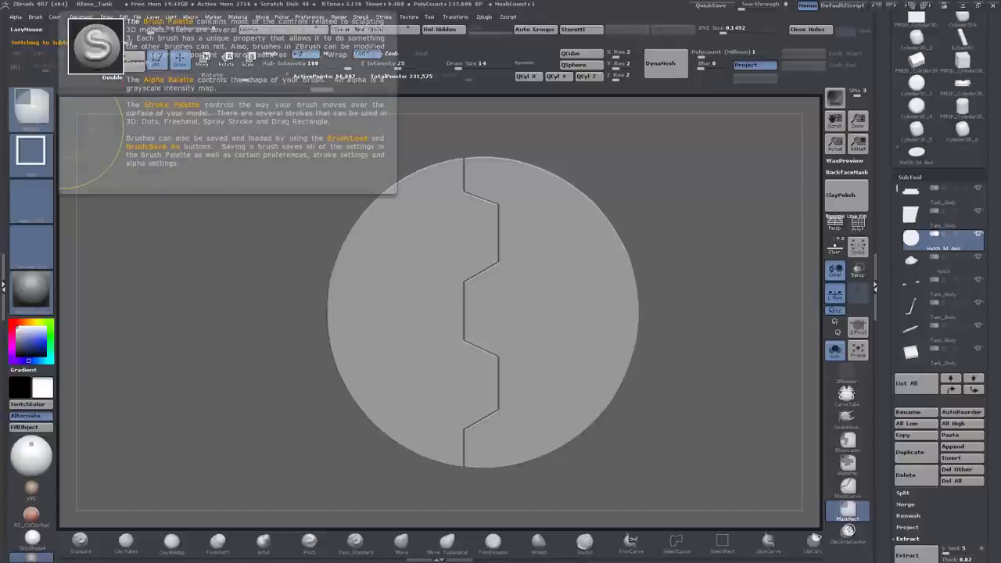
pyautogui.click(32, 107)
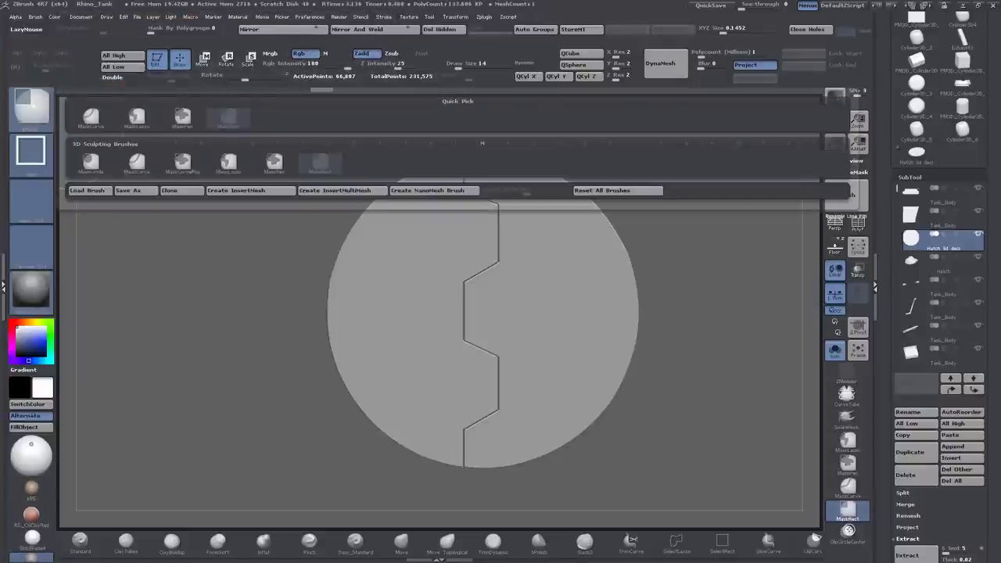
pyautogui.click(91, 162)
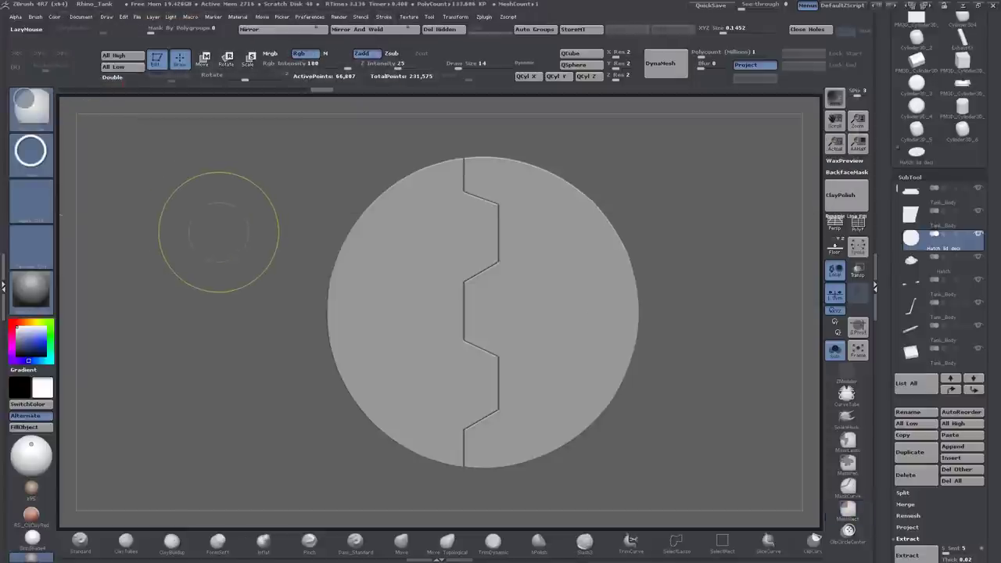
pyautogui.press('ctrl')
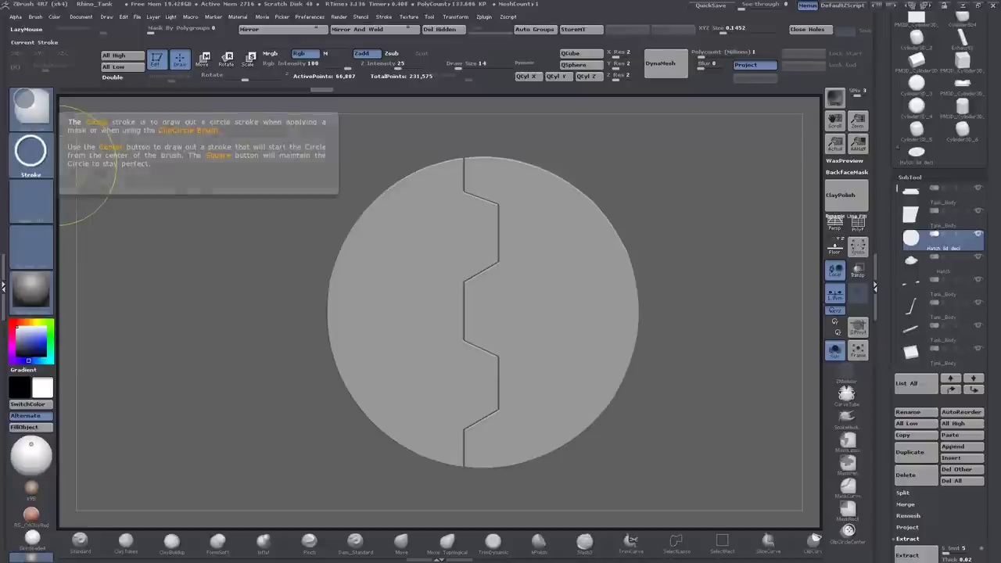
pyautogui.click(31, 152)
pyautogui.click(32, 152)
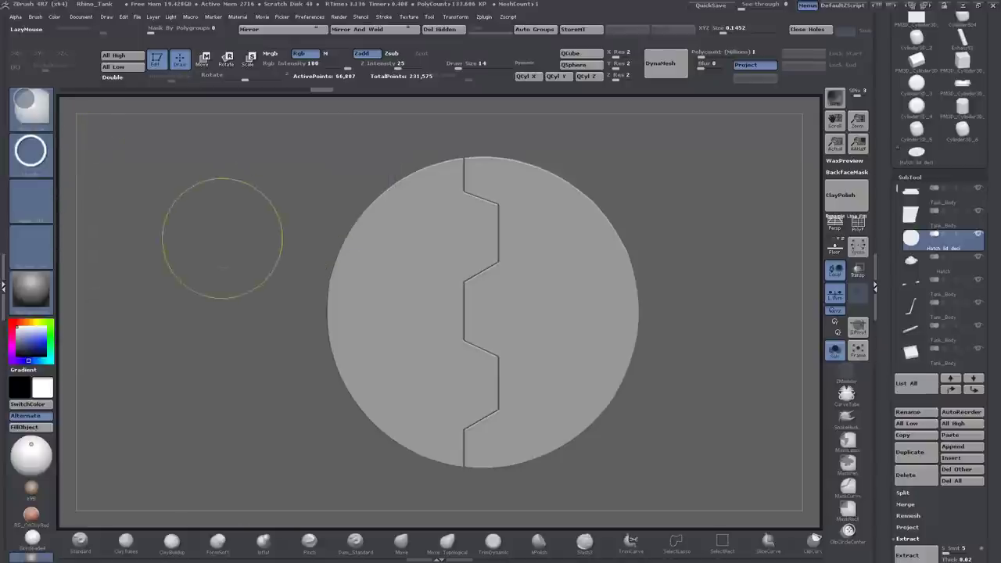
# Test a circle mask on the lid, clear it, and delete the decimated hatch subtool.
pyautogui.keyDown('ctrl'); pyautogui.moveTo(224, 239); pyautogui.dragTo(482, 311); pyautogui.keyUp('ctrl')
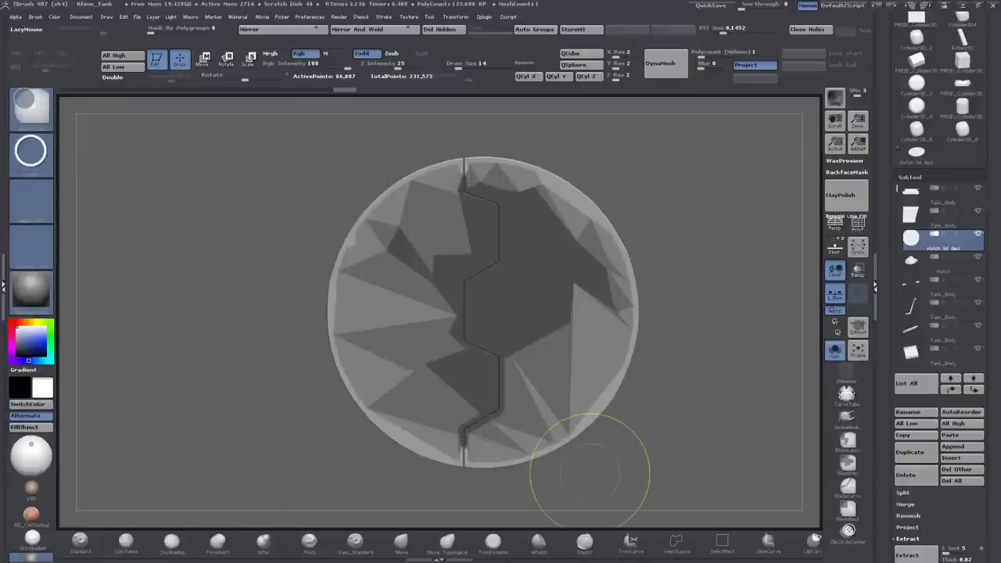
pyautogui.keyDown('ctrl'); pyautogui.click(718, 376); pyautogui.keyUp('ctrl')
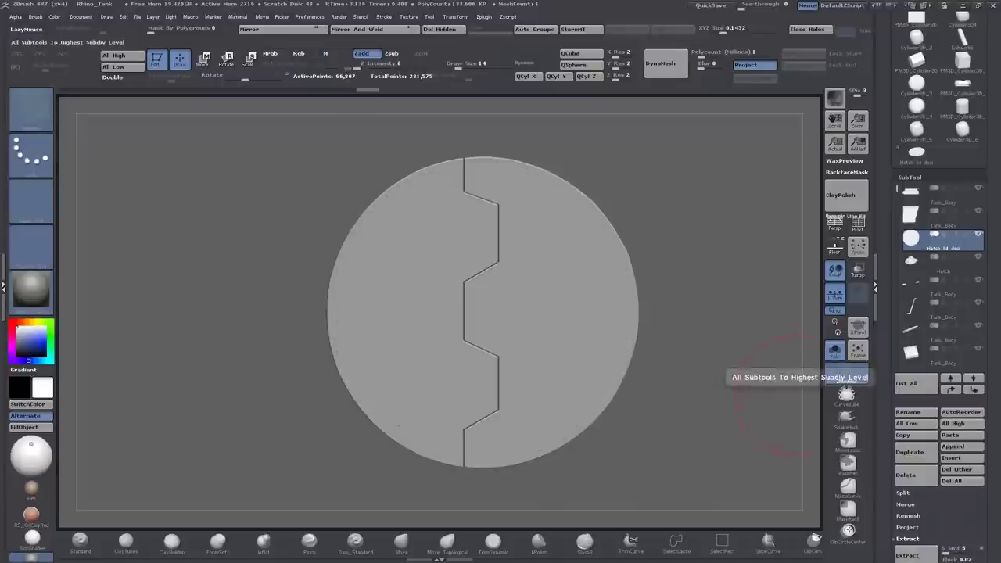
pyautogui.click(842, 376)
pyautogui.click(805, 497)
# In the Hatch lid deci tool, mask the left half and slide the right half against it.
pyautogui.click(917, 249)
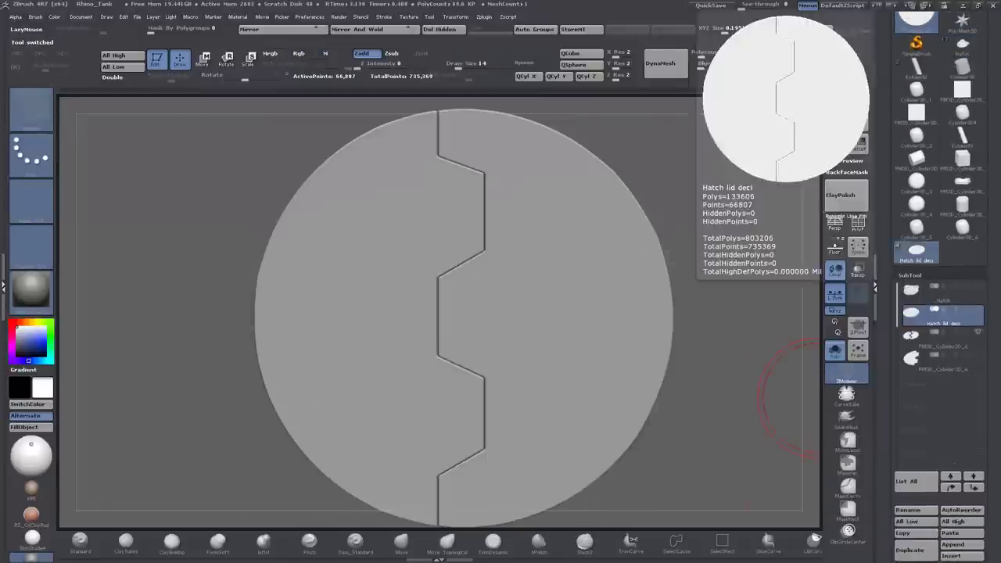
pyautogui.moveTo(782, 469); pyautogui.dragTo(508, 196)
pyautogui.keyDown('alt'); pyautogui.click(460, 116); pyautogui.keyUp('alt')
pyautogui.hotkey('shift', 'f')
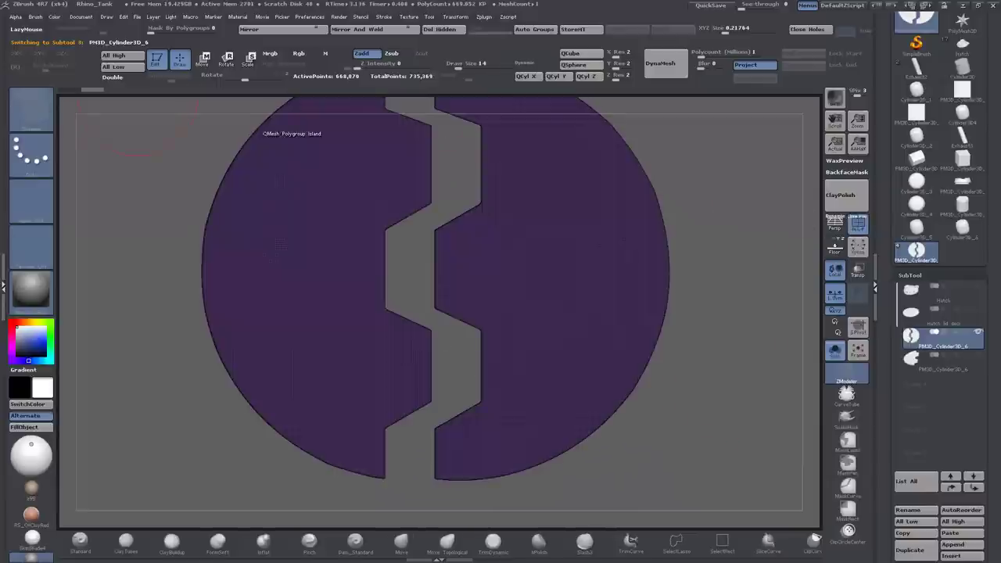
pyautogui.click(201, 58)
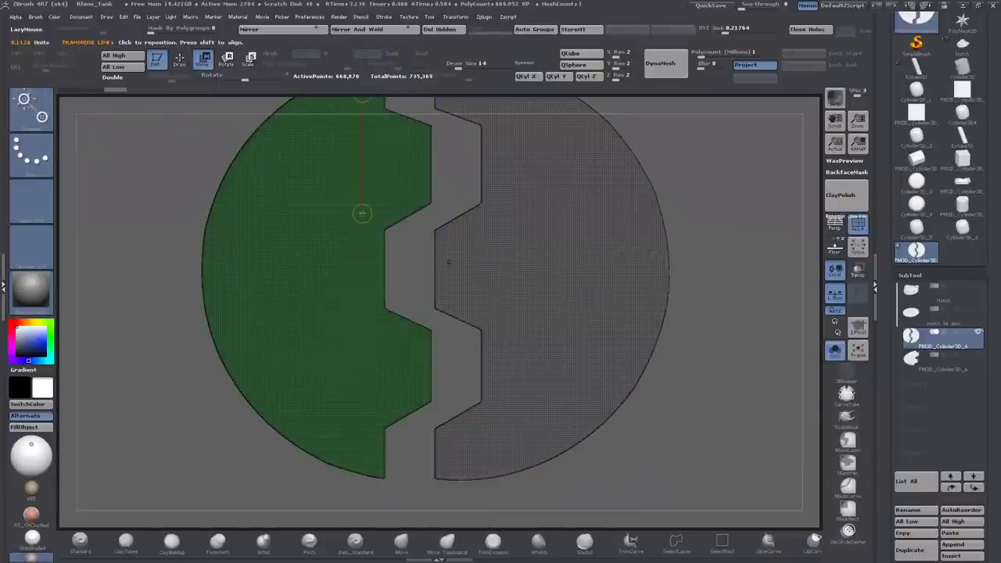
pyautogui.keyDown('ctrl'); pyautogui.click(489, 269); pyautogui.keyUp('ctrl')
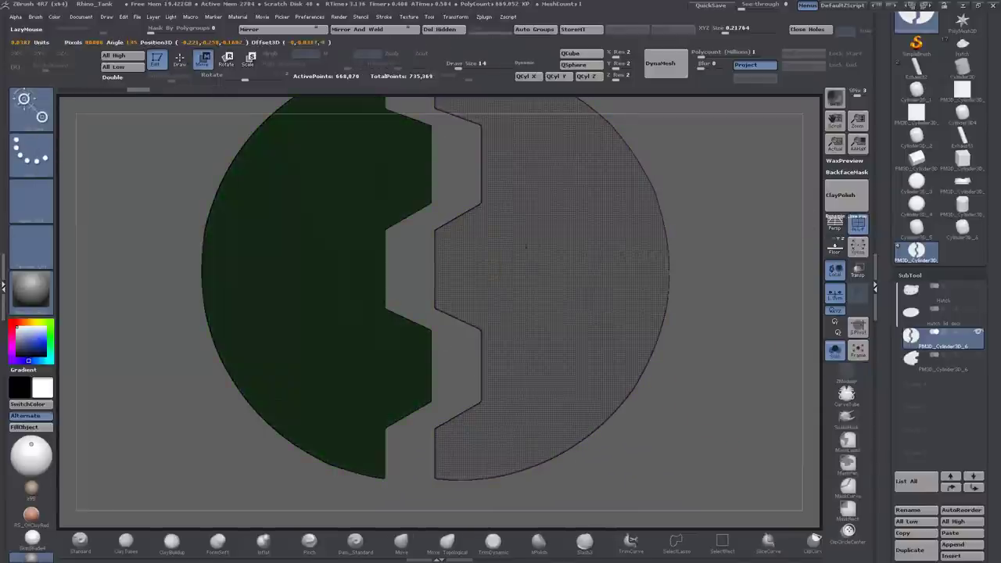
pyautogui.moveTo(765, 247); pyautogui.dragTo(718, 247)
pyautogui.press('f')
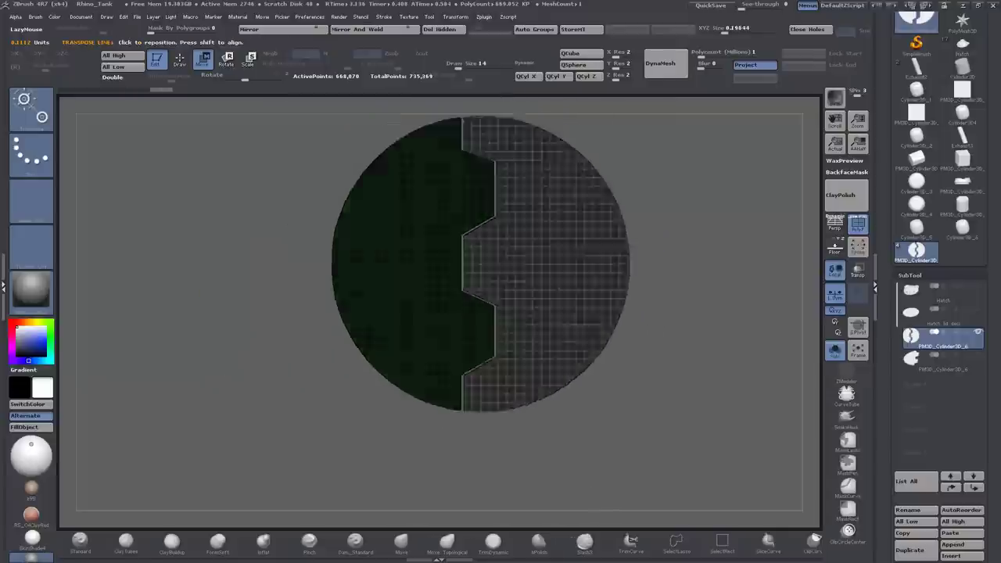
pyautogui.keyDown('ctrl'); pyautogui.click(256, 254); pyautogui.keyUp('ctrl')
# Mask the disc's centre leaving an outer ring, then reposition the transpose line.
pyautogui.keyDown('ctrl'); pyautogui.moveTo(256, 253); pyautogui.dragTo(513, 265); pyautogui.keyUp('ctrl')
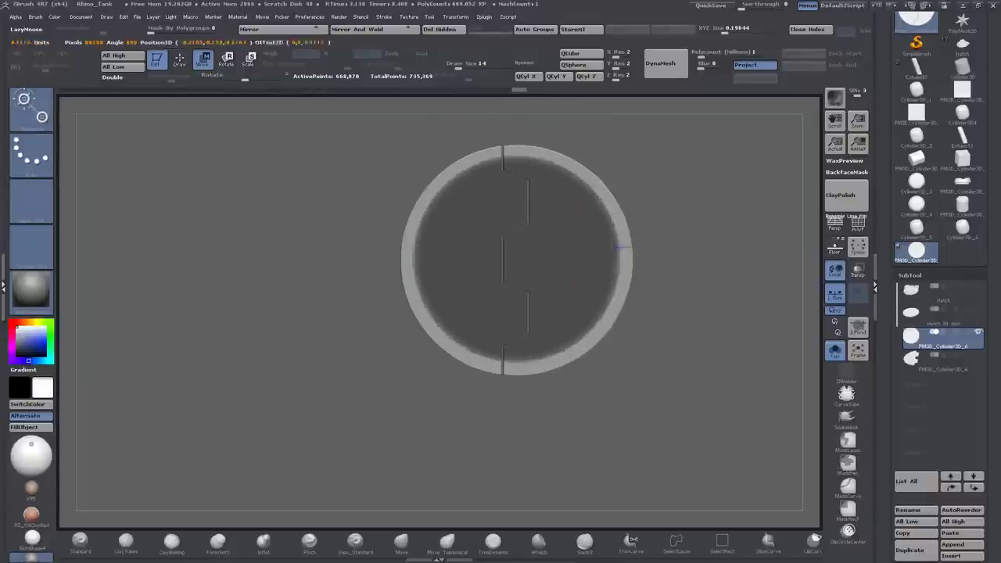
pyautogui.moveTo(731, 248); pyautogui.dragTo(578, 129)
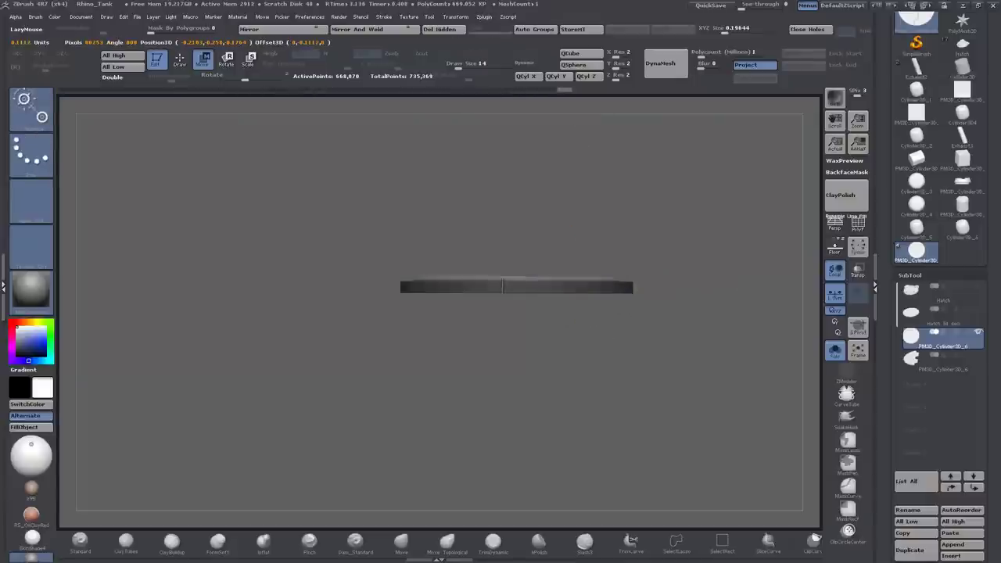
pyautogui.moveTo(407, 265); pyautogui.dragTo(423, 307)
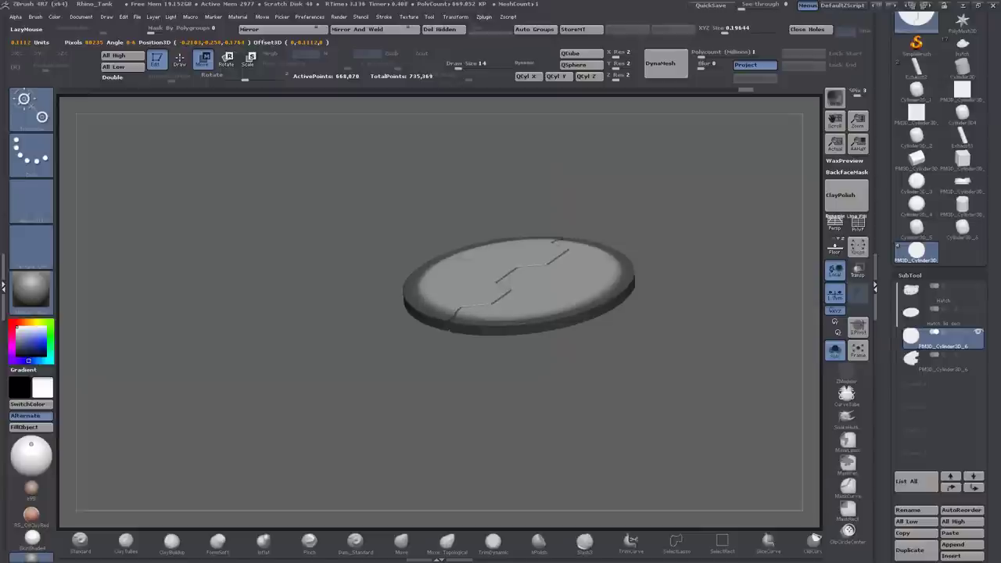
pyautogui.moveTo(575, 282); pyautogui.dragTo(566, 149)
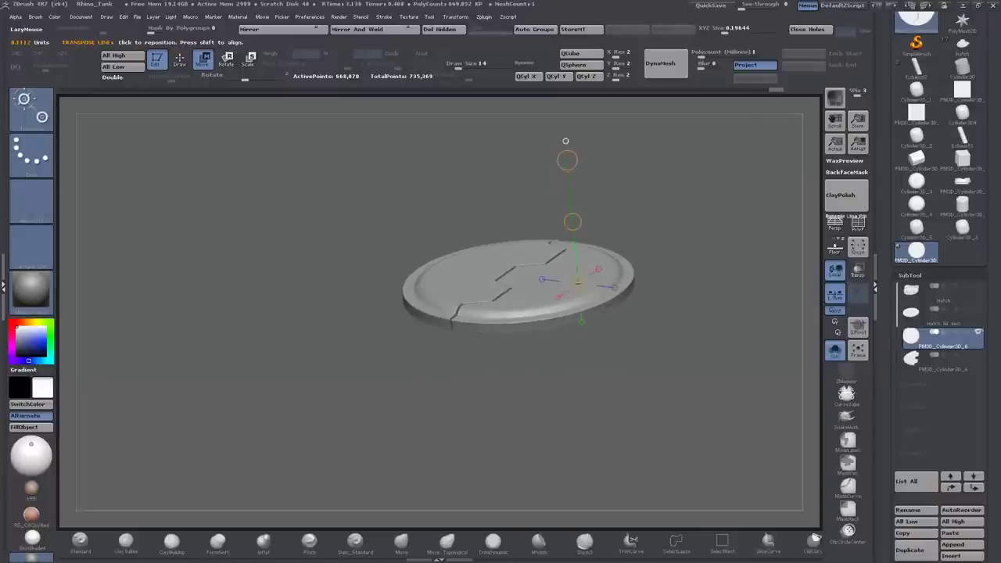
pyautogui.scroll(-3, 939, 287)
# Delete the Hatch lid deci subtool.
pyautogui.click(942, 262)
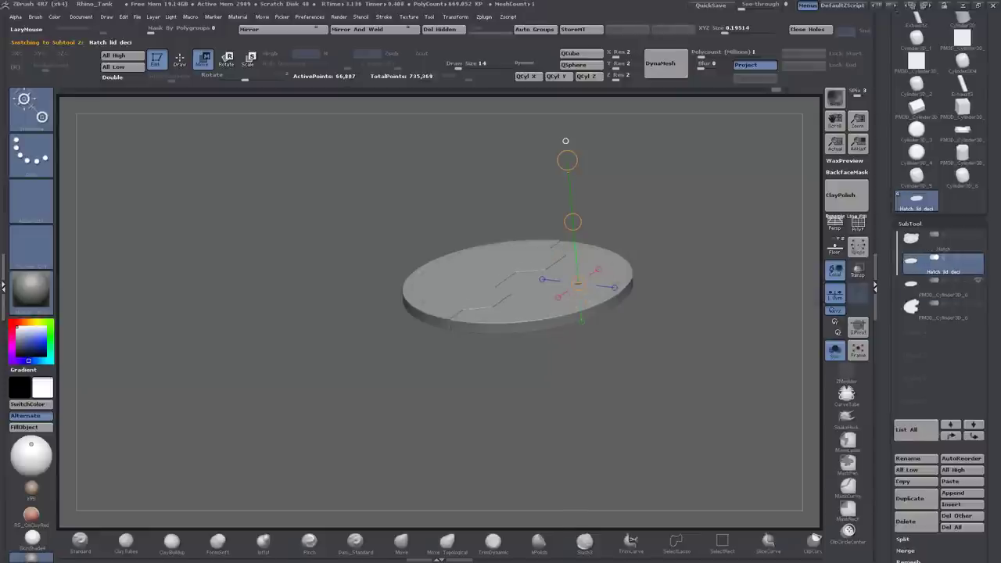
pyautogui.click(906, 521)
pyautogui.click(803, 543)
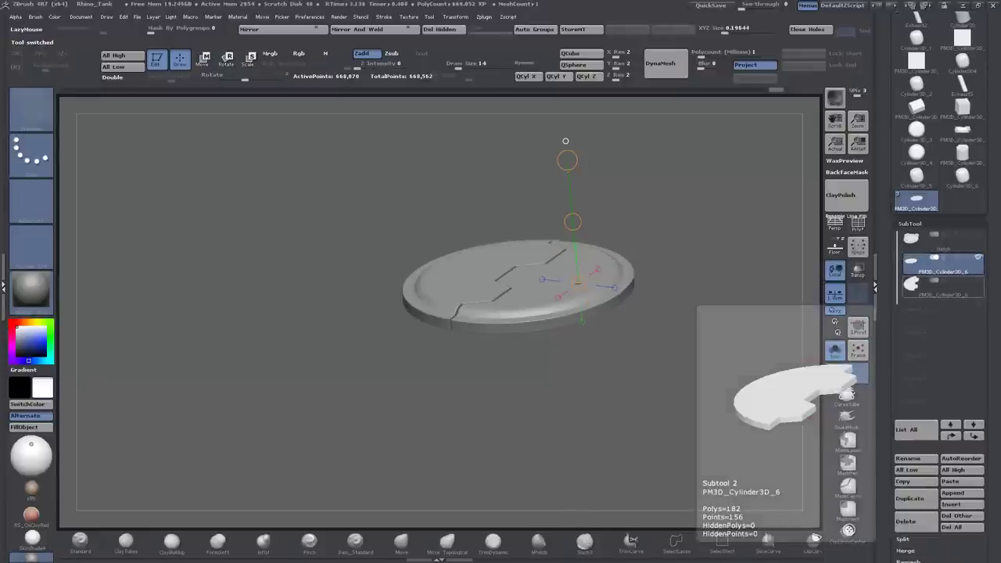
# Duplicate the disc subtool, rename the copy 'batch bd deci', and reactivate the tank's Hatch tool.
pyautogui.click(910, 499)
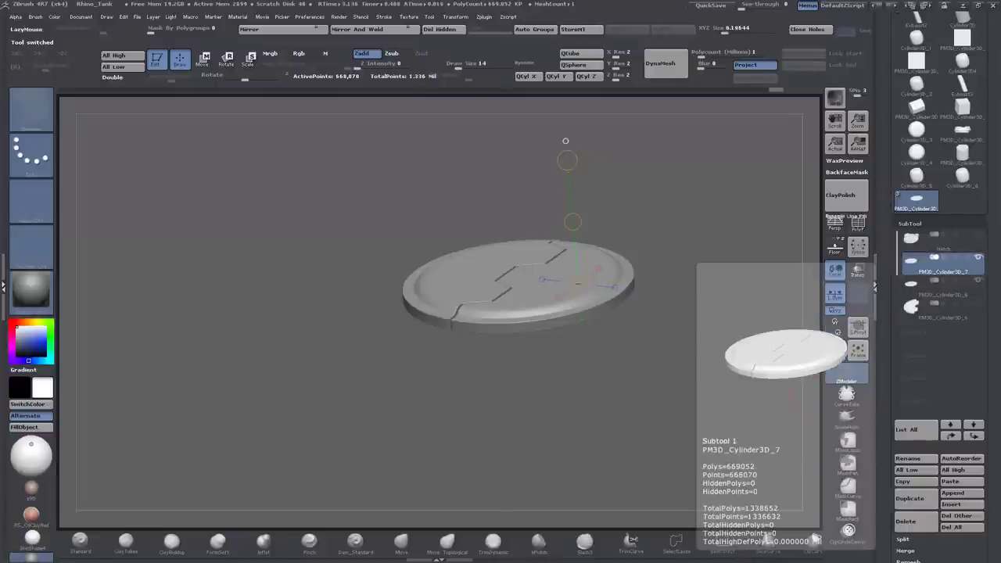
pyautogui.click(908, 459)
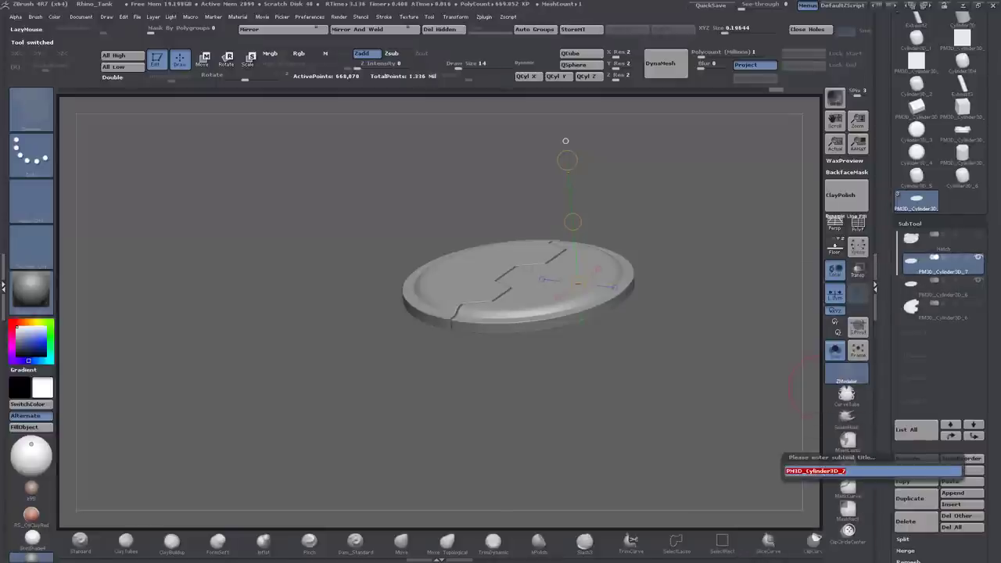
pyautogui.write('batch bd deci')
pyautogui.press('Return')
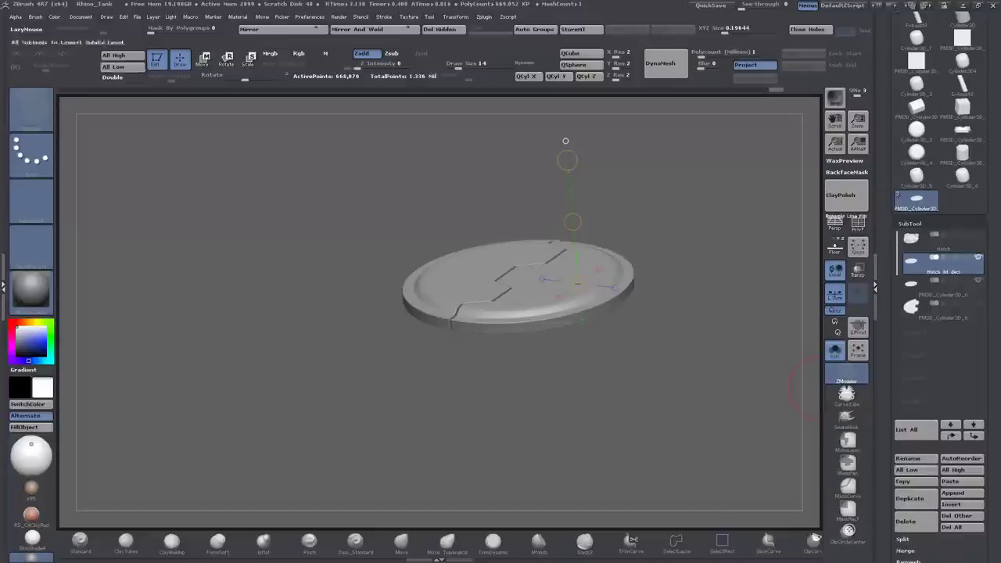
pyautogui.click(917, 132)
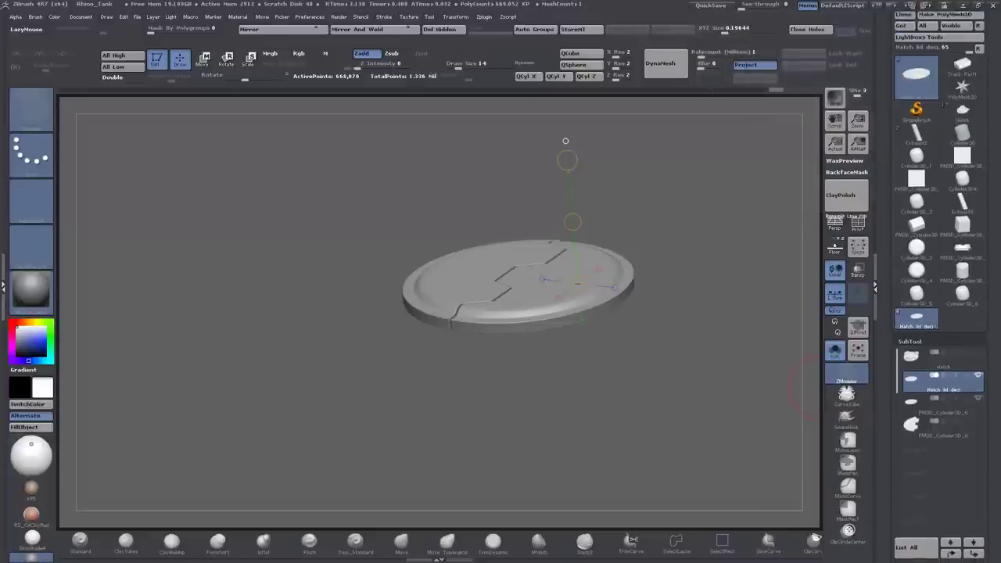
pyautogui.scroll(-5, 939, 313)
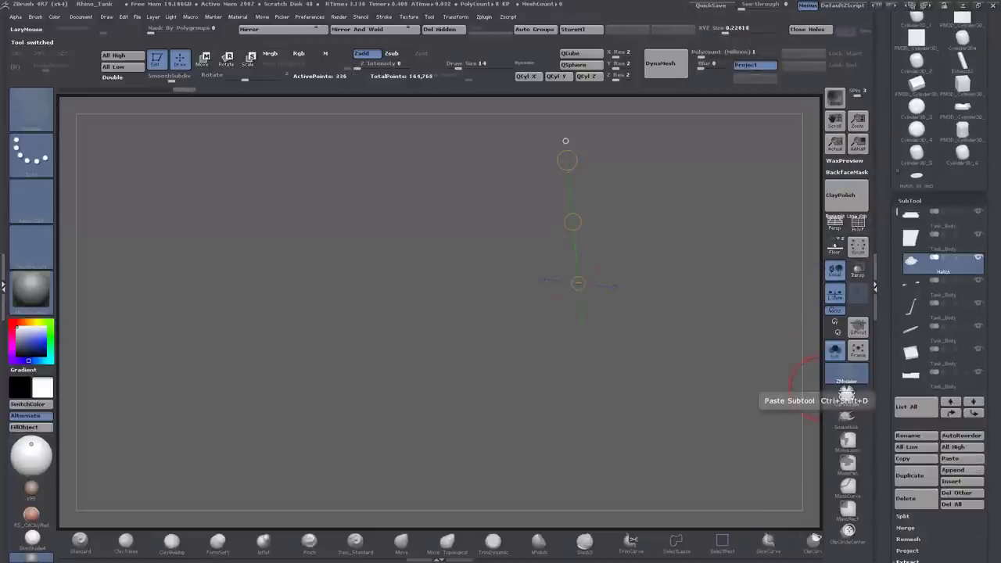
# With other subtools see-through, shrink the hatch lid about its centre and nudge it into place.
pyautogui.click(835, 350)
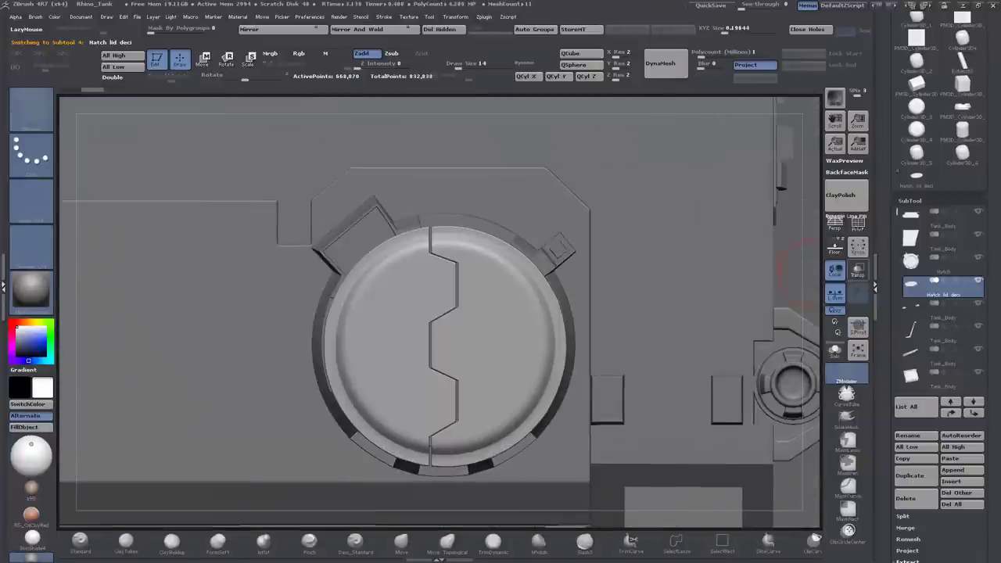
pyautogui.click(858, 270)
pyautogui.click(249, 58)
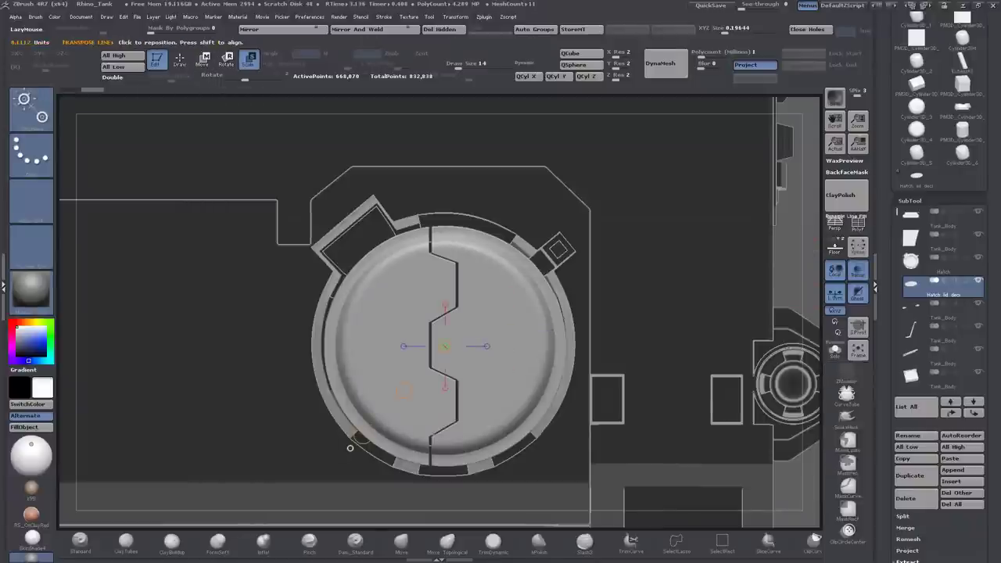
pyautogui.moveTo(360, 439); pyautogui.dragTo(410, 387)
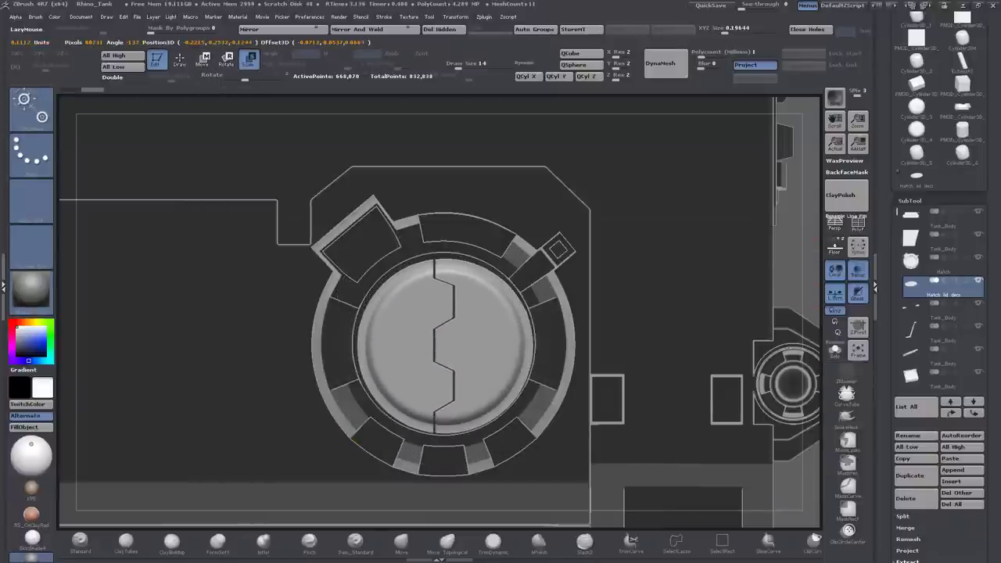
pyautogui.press('w')
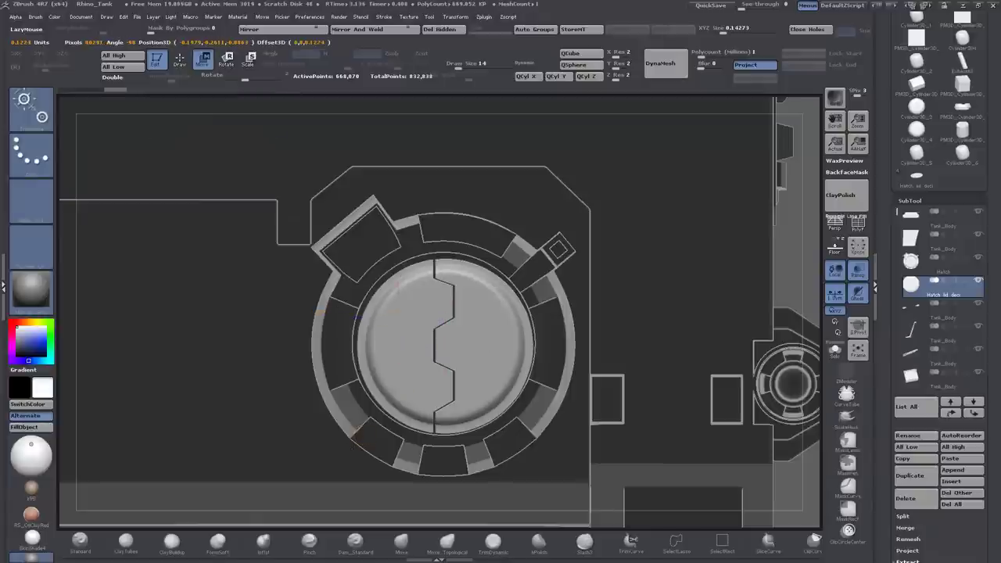
pyautogui.moveTo(445, 346); pyautogui.dragTo(442, 343)
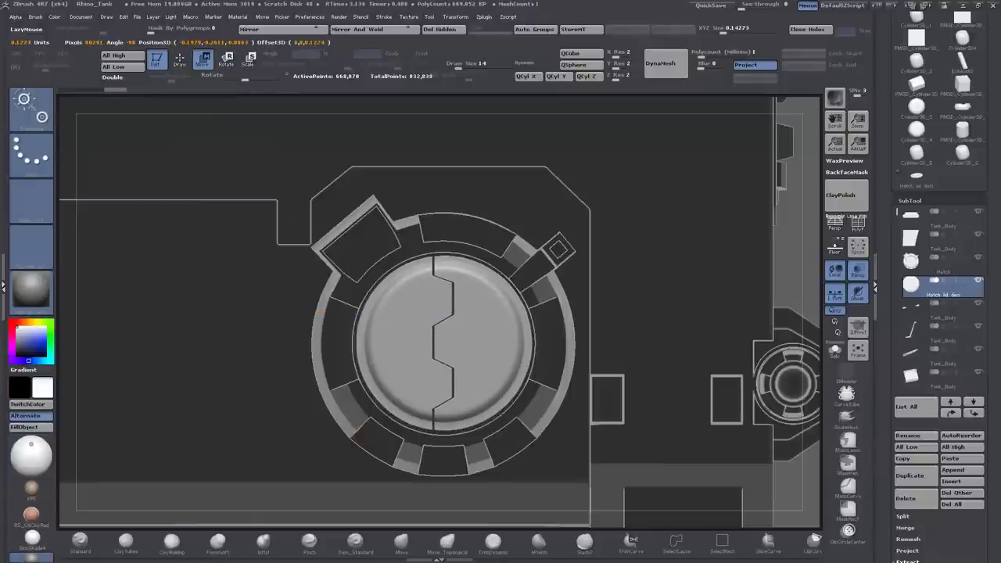
# Nudge the hatch lid slightly down, then turn off see-through for the other subtools.
pyautogui.press('f')
pyautogui.moveTo(688, 328)
pyautogui.mouseDown()
pyautogui.moveTo(689, 220)
pyautogui.moveTo(700, 211)
pyautogui.mouseUp()
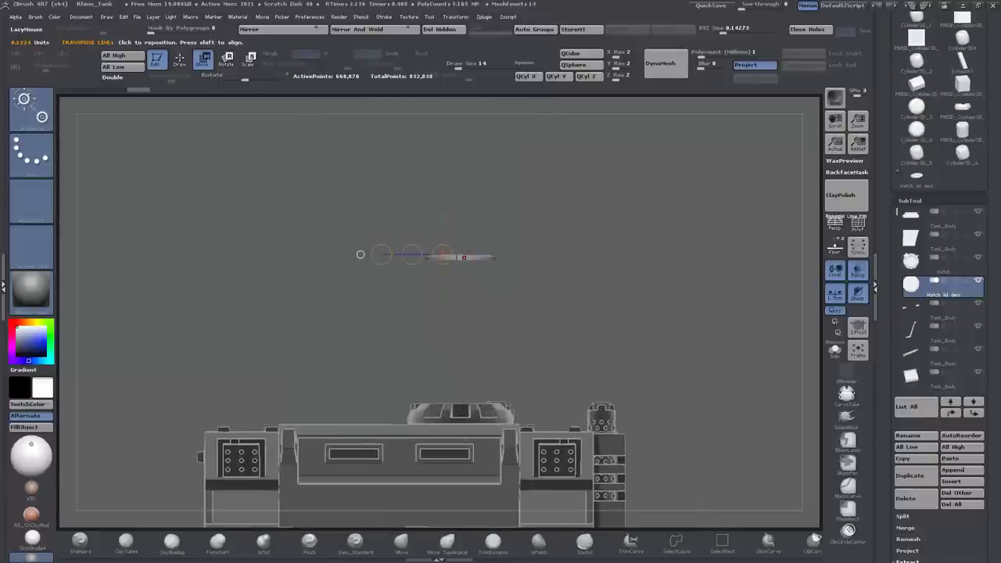
pyautogui.keyDown('alt'); pyautogui.moveTo(468, 429); pyautogui.dragTo(510, 433); pyautogui.keyUp('alt')
pyautogui.moveTo(510, 233); pyautogui.dragTo(376, 273)
pyautogui.click(858, 270)
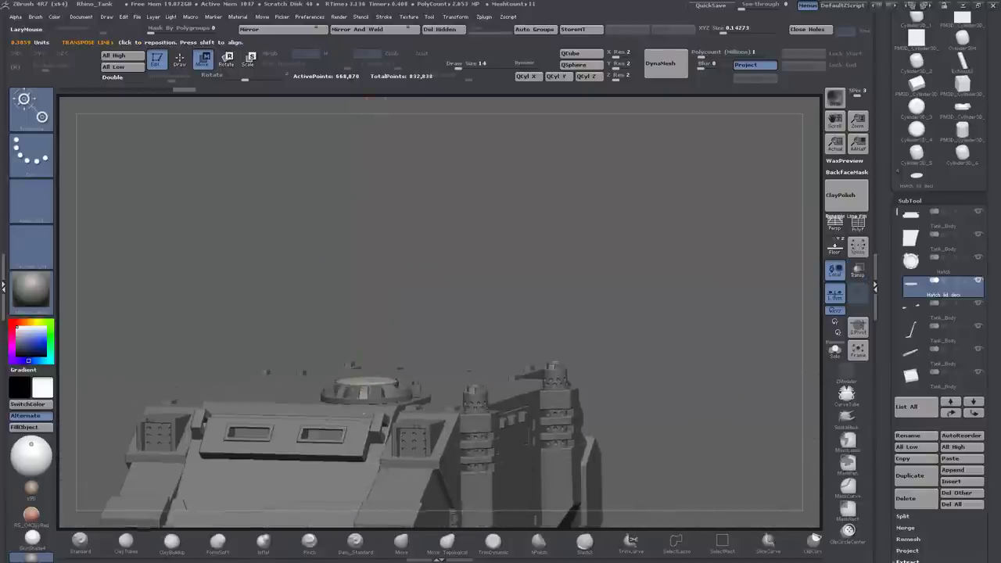
pyautogui.moveTo(258, 313); pyautogui.dragTo(454, 219)
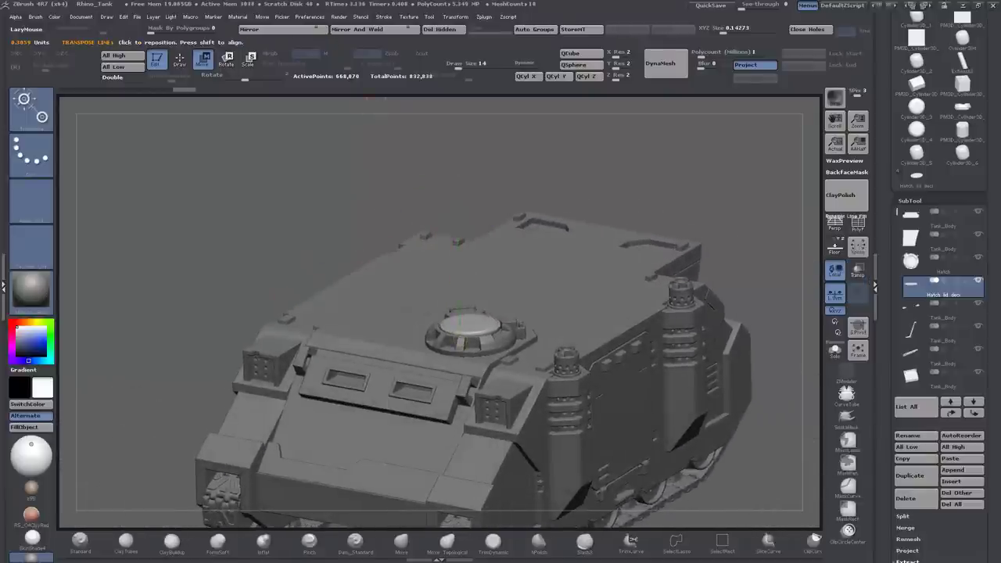
pyautogui.moveTo(156, 196); pyautogui.dragTo(266, 149)
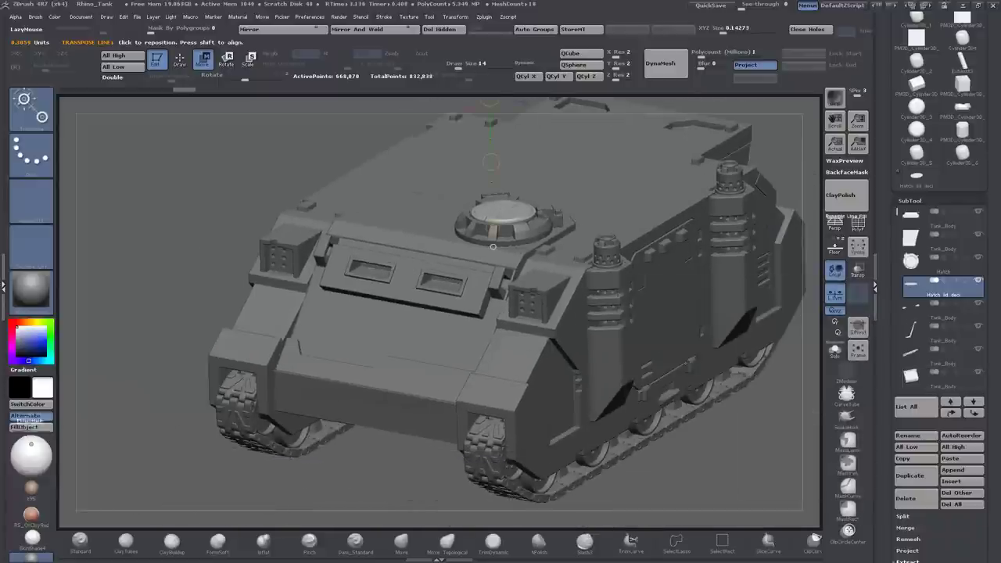
# Return to Draw mode, frame the roof hatch, and select the Hatch subtool for editing.
pyautogui.press('q')
pyautogui.moveTo(117, 157); pyautogui.dragTo(86, 203)
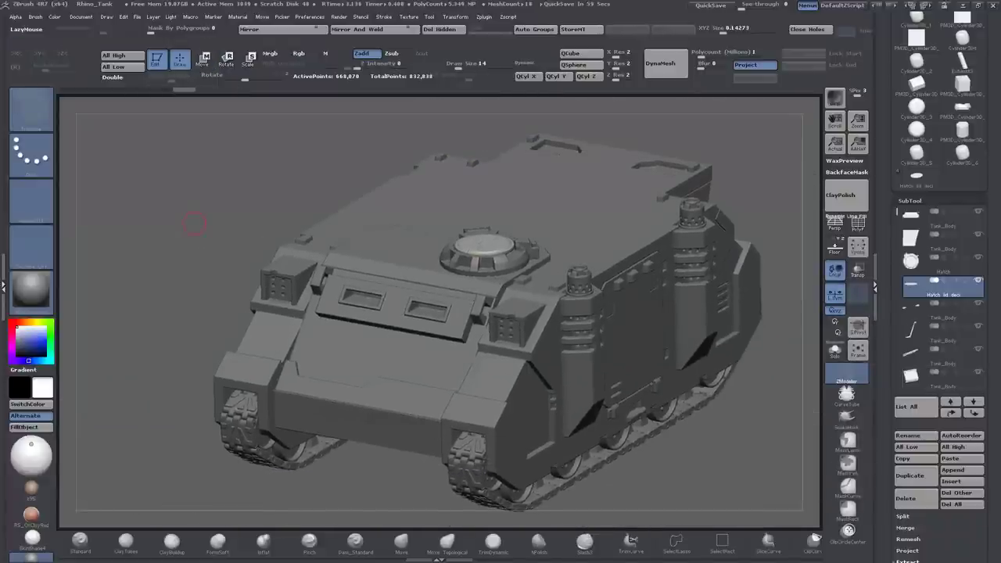
pyautogui.press('f')
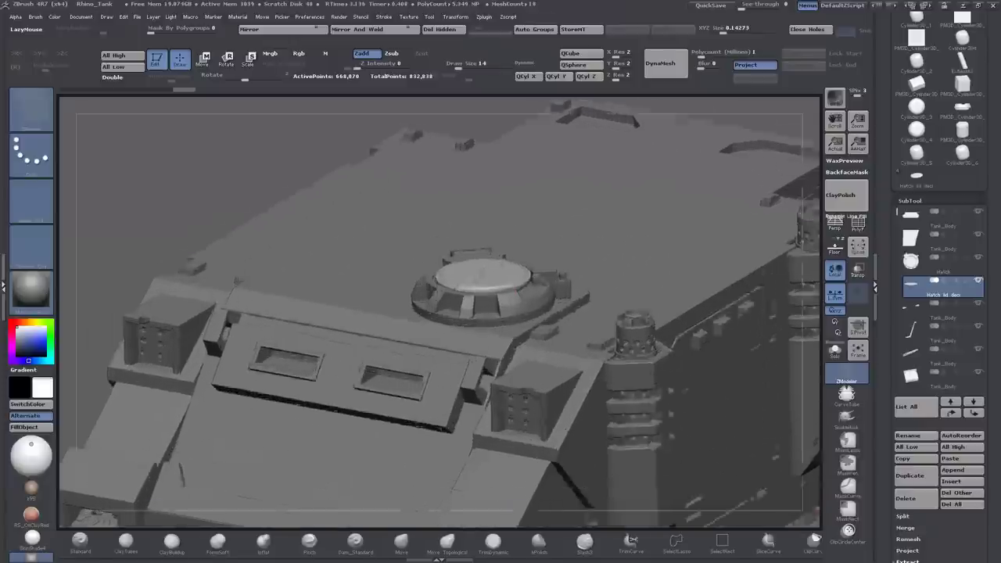
pyautogui.keyDown('alt'); pyautogui.click(536, 387); pyautogui.keyUp('alt')
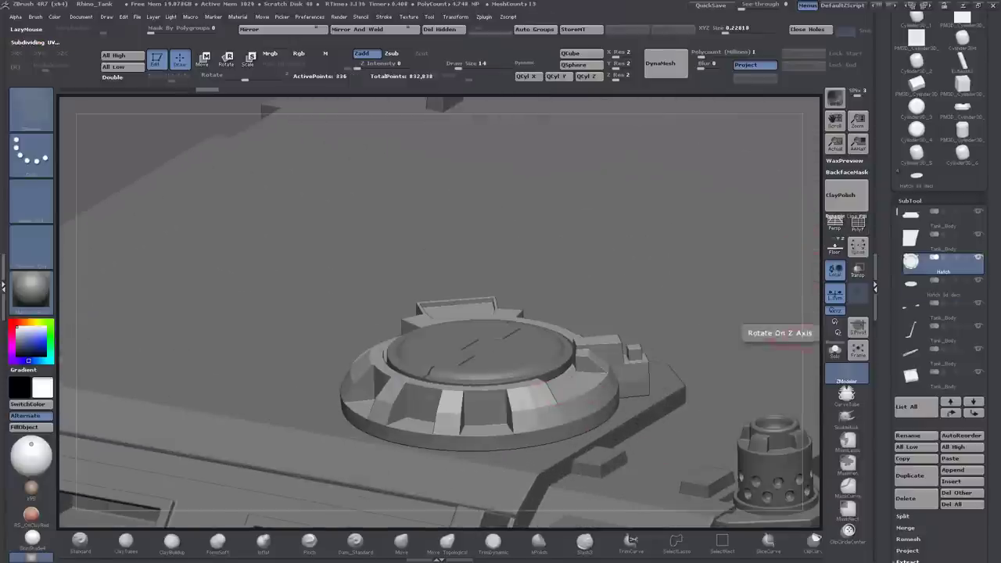
pyautogui.keyDown('alt'); pyautogui.moveTo(775, 329); pyautogui.dragTo(642, 251); pyautogui.keyUp('alt')
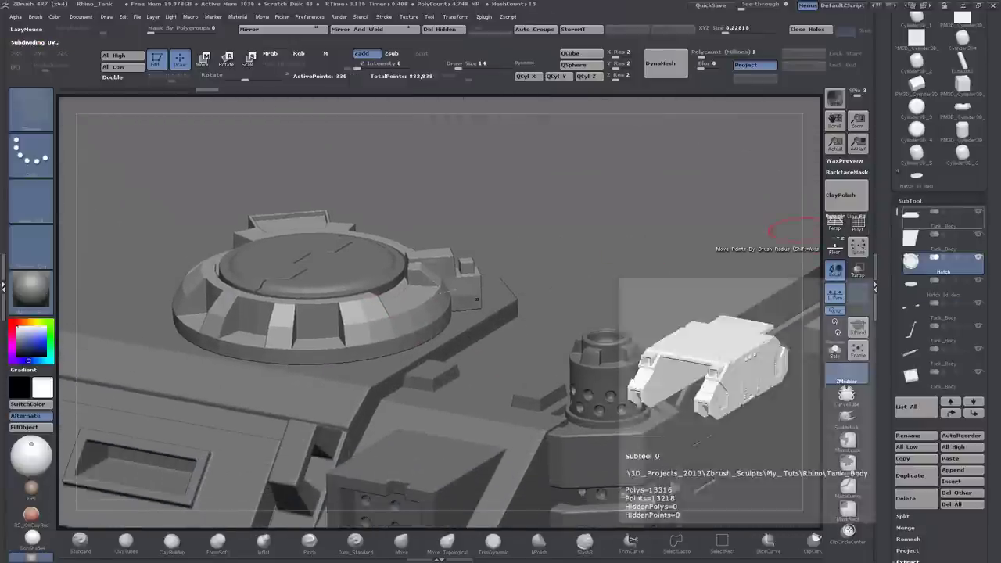
pyautogui.click(978, 211)
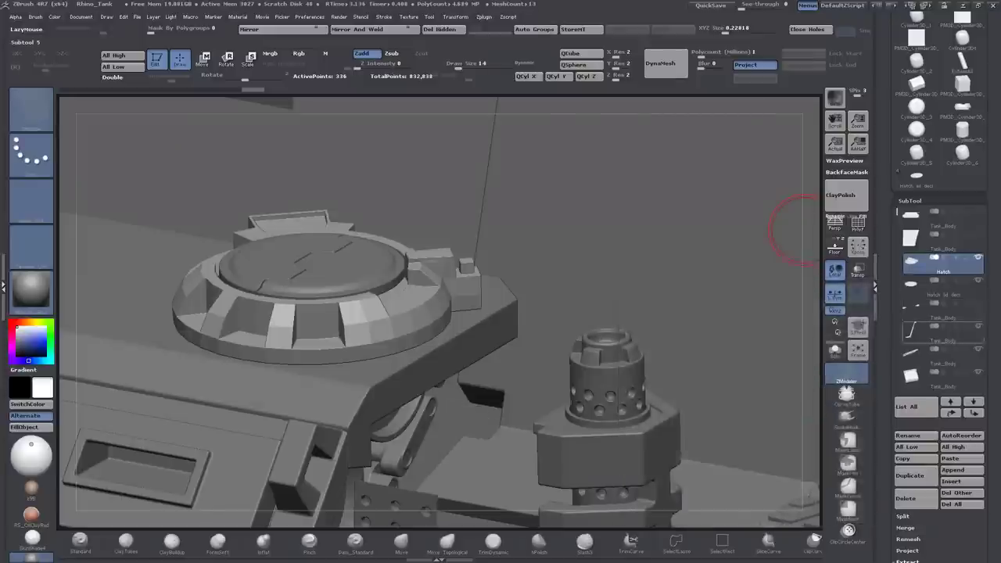
pyautogui.scroll(-1, 899, 399)
pyautogui.scroll(-3, 942, 297)
# Solo the Hatch ring with its lid shown and turn on the PolyF polygroup frame.
pyautogui.click(939, 309)
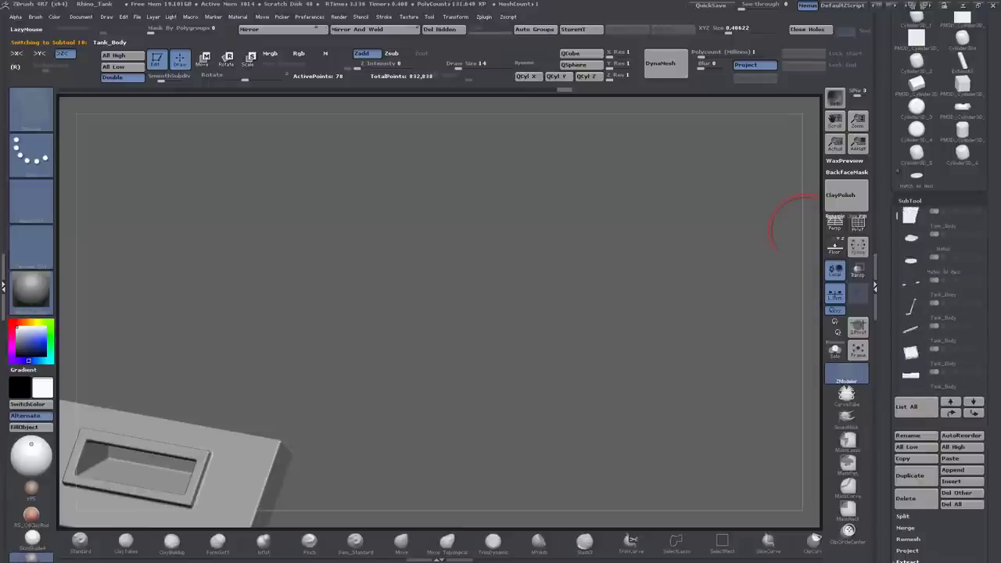
pyautogui.click(943, 266)
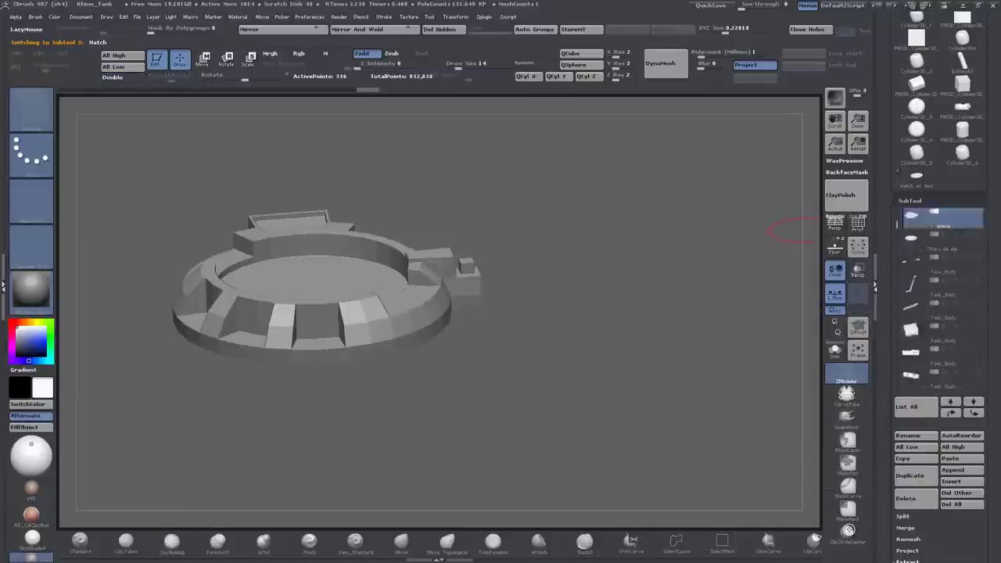
pyautogui.click(978, 280)
pyautogui.click(858, 224)
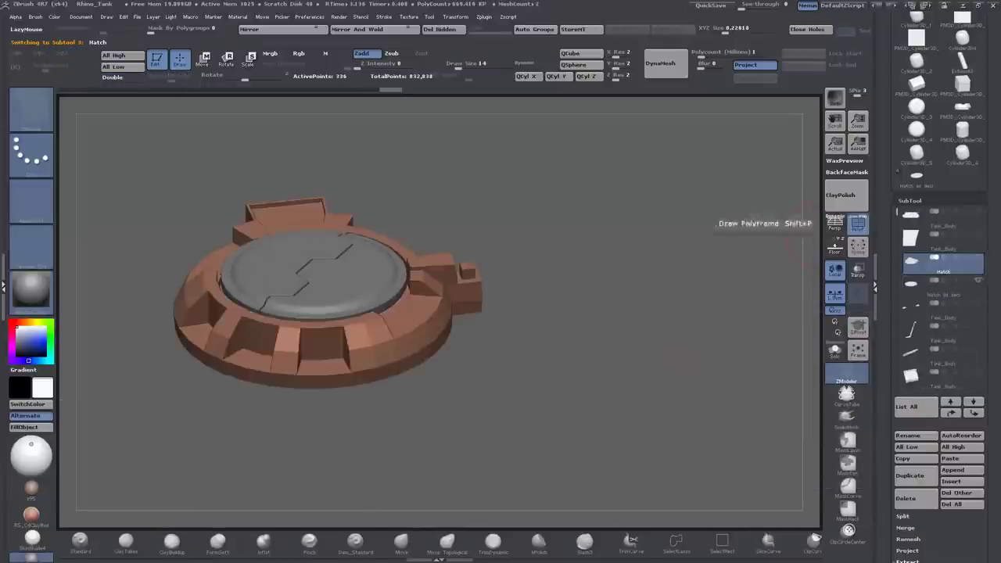
pyautogui.keyDown('alt'); pyautogui.moveTo(673, 407); pyautogui.dragTo(669, 360); pyautogui.keyUp('alt')
pyautogui.moveTo(805, 212)
pyautogui.mouseDown()
pyautogui.moveTo(759, 329)
pyautogui.moveTo(743, 338)
pyautogui.mouseUp()
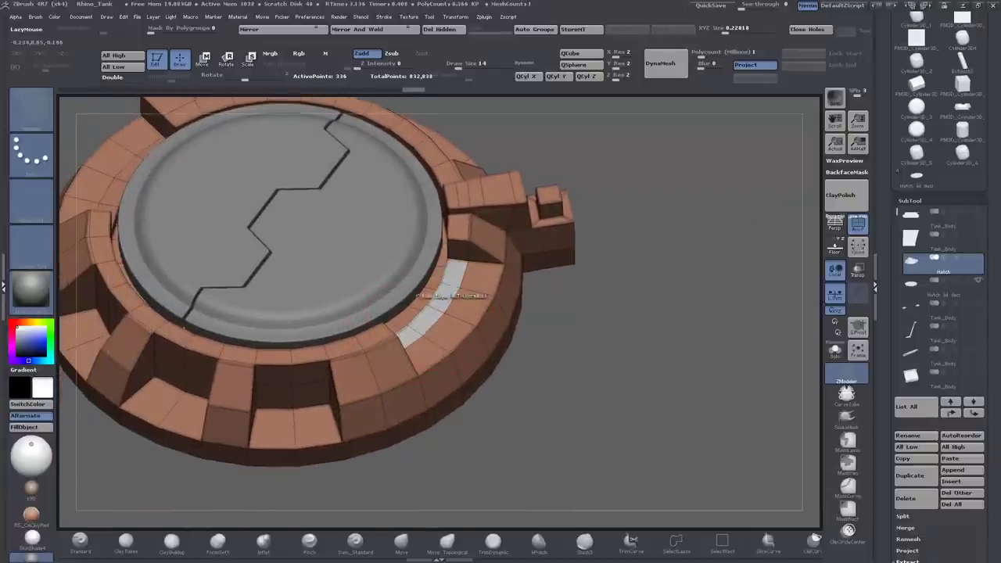
pyautogui.moveTo(642, 337); pyautogui.dragTo(602, 376)
# Inset the strip of faces along the ring's inner rim with ZModeler Inset.
pyautogui.press('space')
pyautogui.click(377, 208)
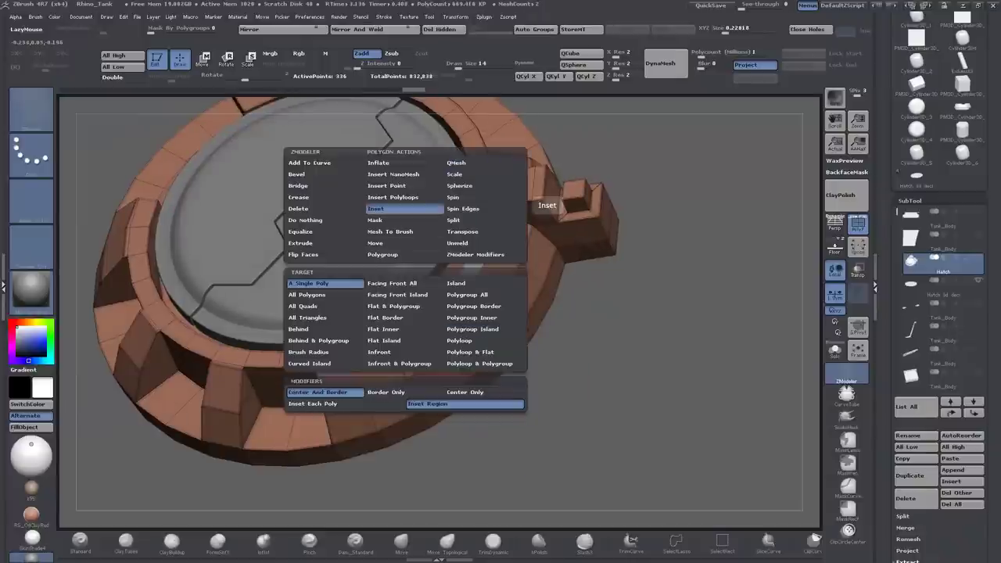
pyautogui.press('space')
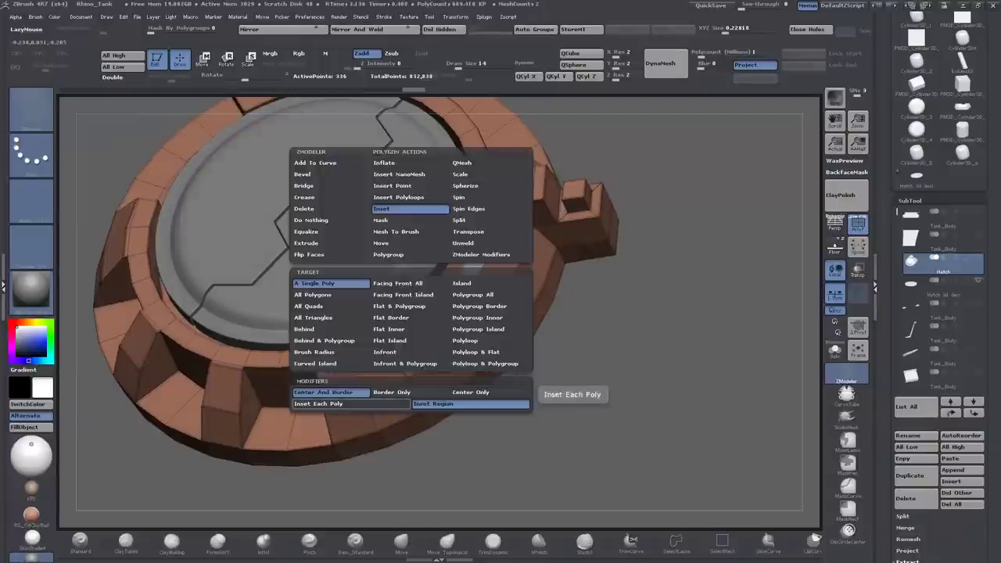
pyautogui.click(395, 344)
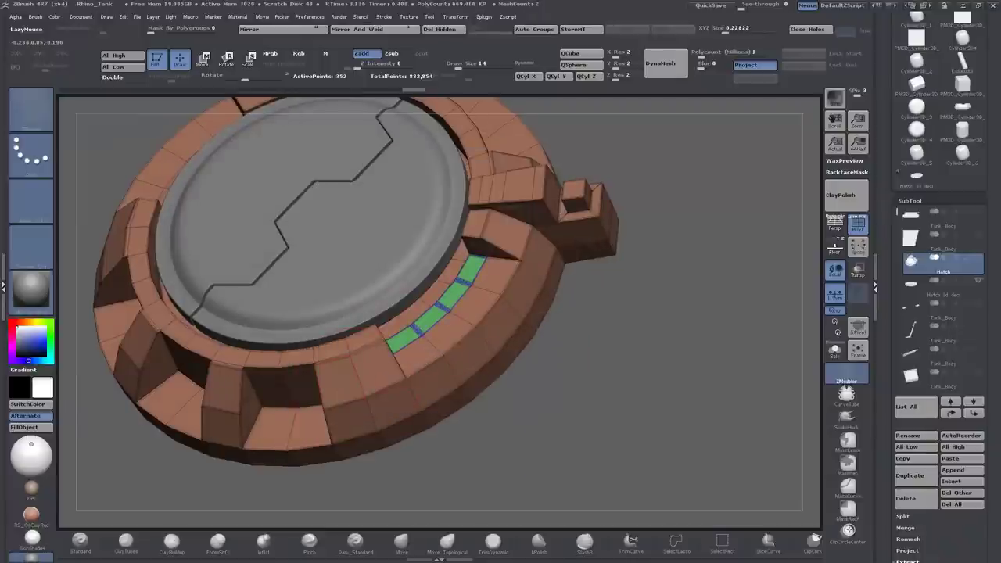
# Try extruding the inset strip as polygroup islands, then undo the extrusion.
pyautogui.press('space')
pyautogui.click(484, 164)
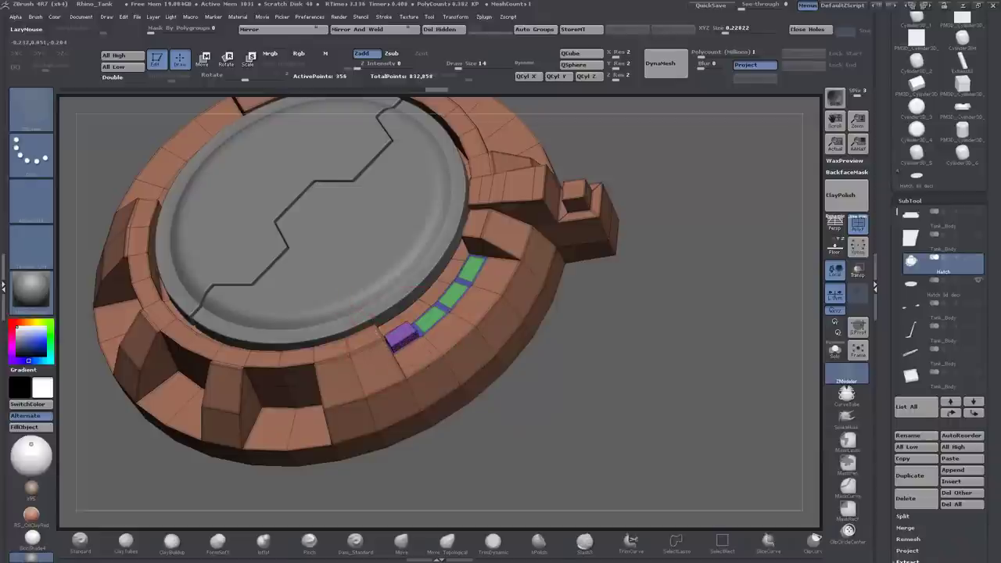
pyautogui.click(399, 337)
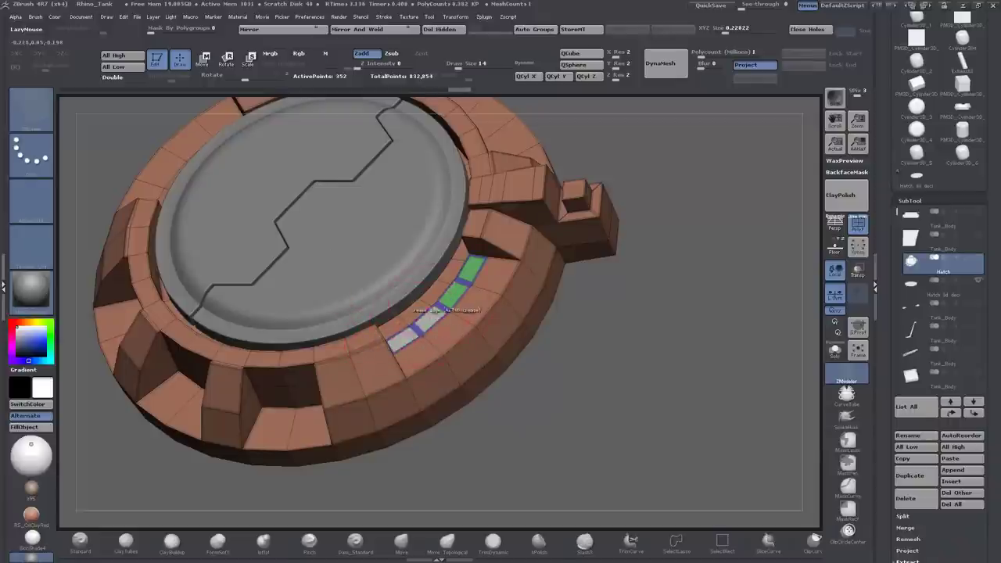
pyautogui.moveTo(438, 288); pyautogui.dragTo(440, 279)
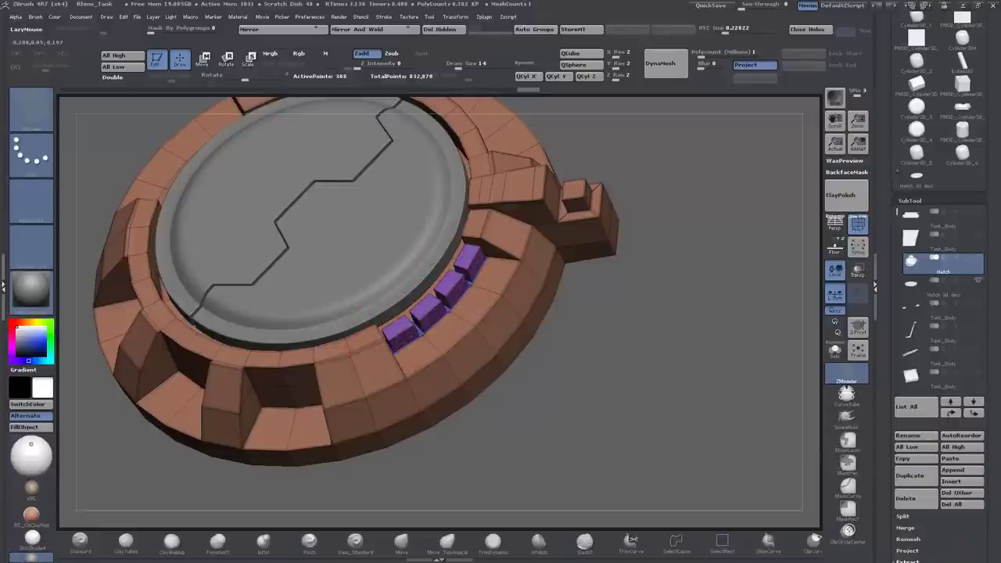
pyautogui.moveTo(689, 195); pyautogui.dragTo(688, 266)
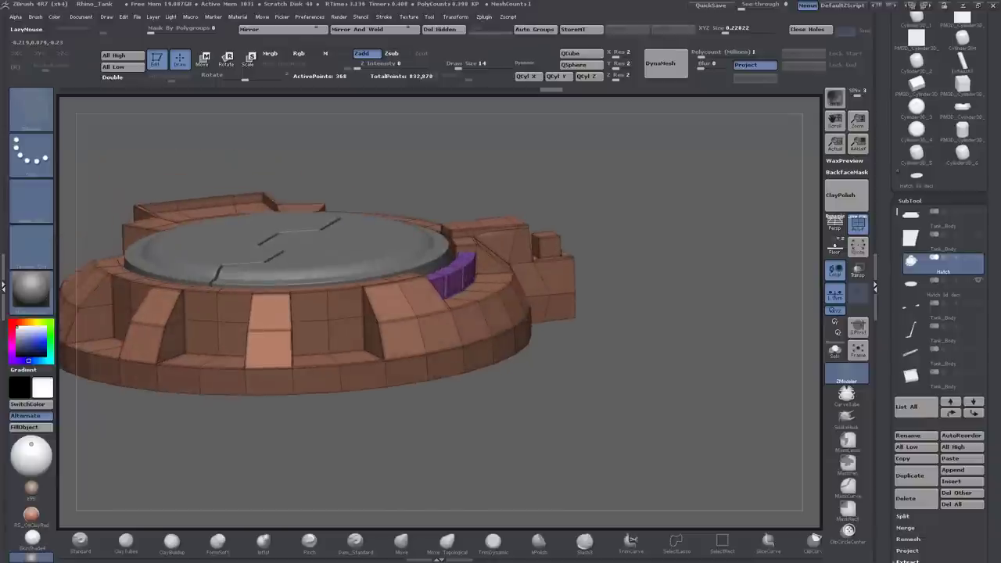
pyautogui.hotkey('ctrl', 'z')
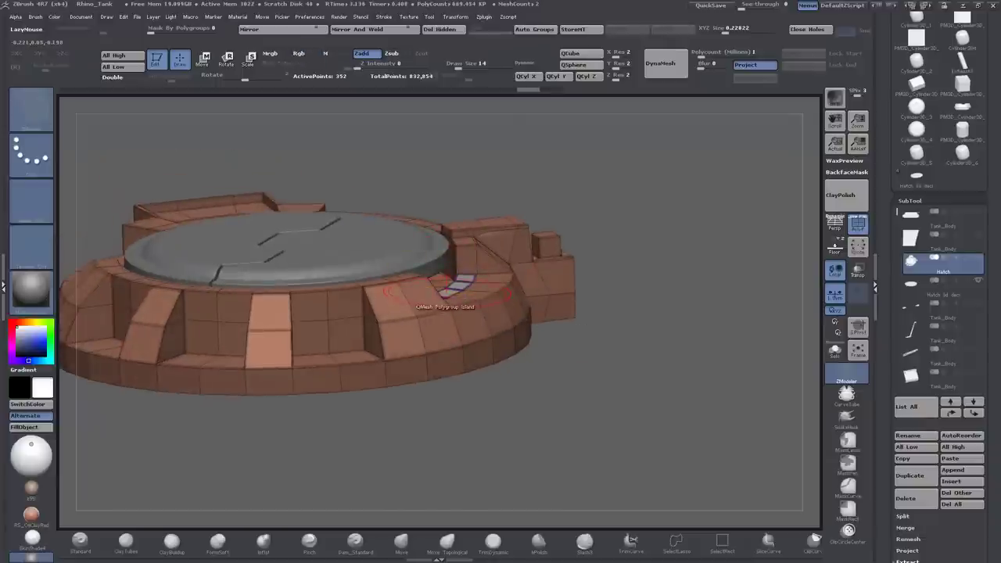
# Extrude the inset strip upward into a row of raised purple blocks and inspect them.
pyautogui.moveTo(447, 252); pyautogui.dragTo(497, 296)
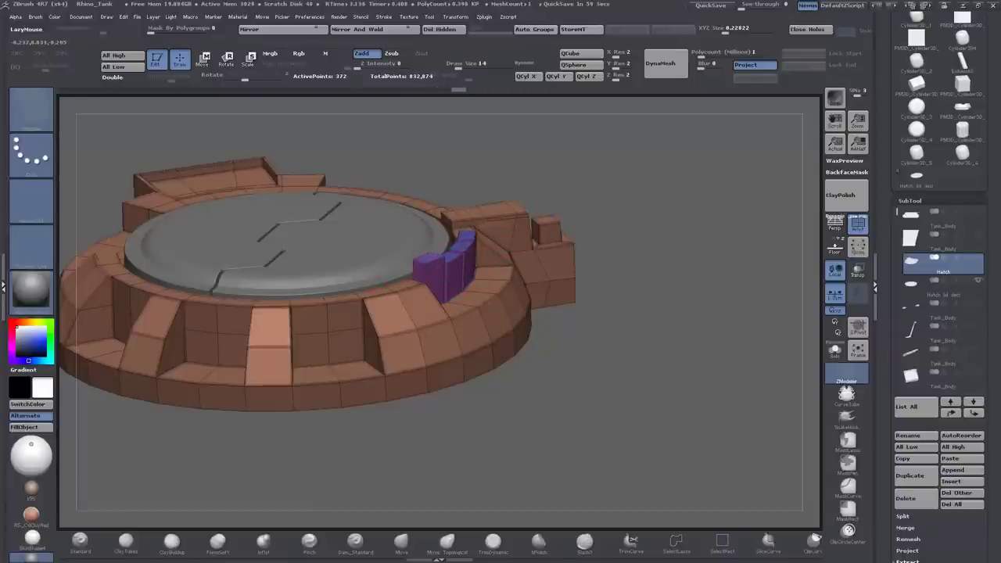
pyautogui.moveTo(498, 296); pyautogui.dragTo(513, 231)
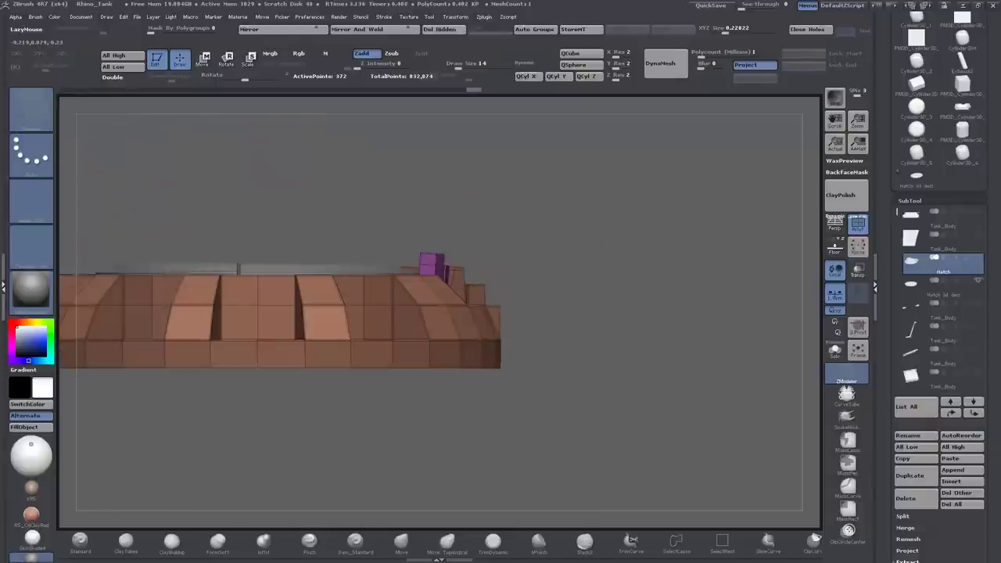
pyautogui.moveTo(485, 196); pyautogui.dragTo(475, 298)
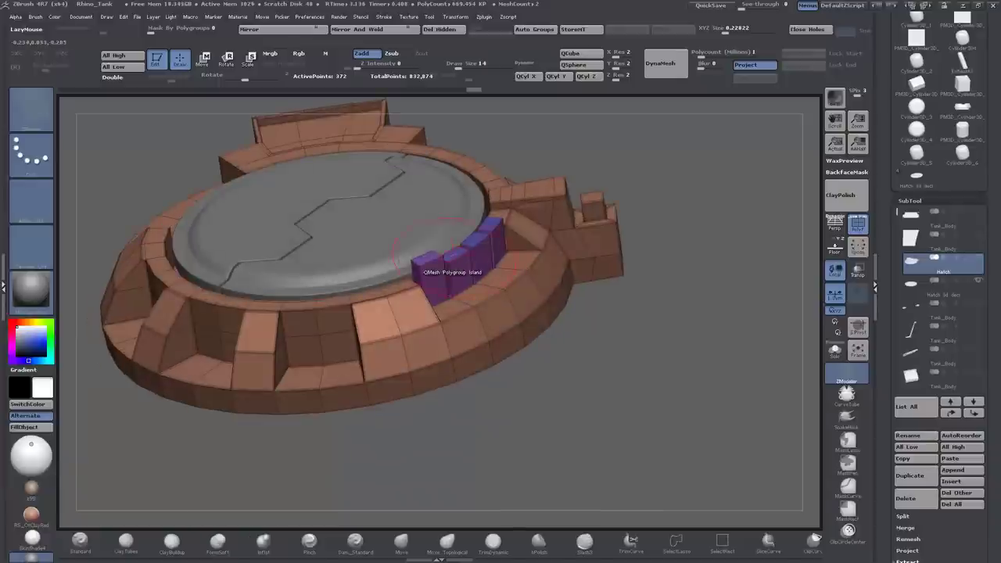
pyautogui.moveTo(479, 229); pyautogui.dragTo(510, 267)
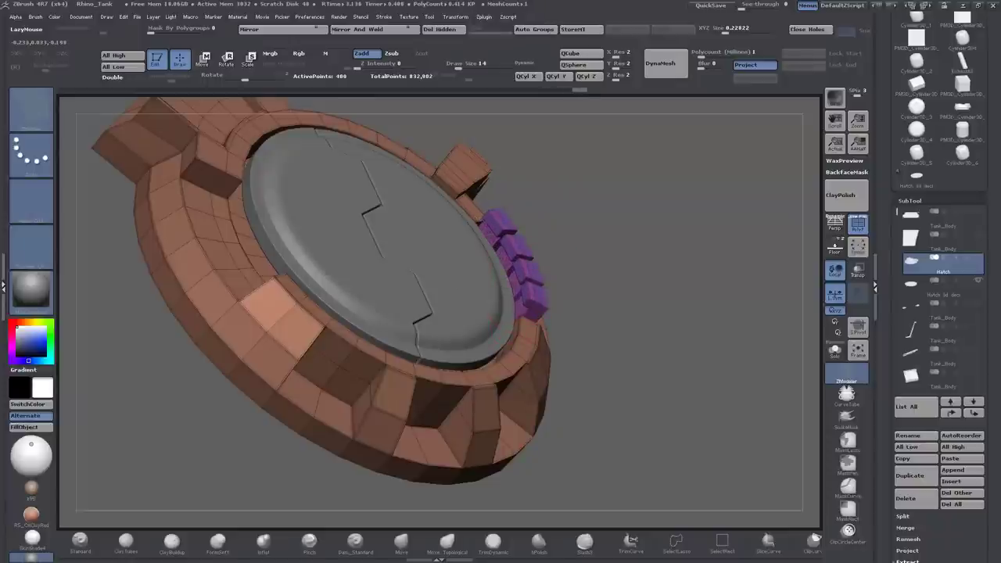
pyautogui.moveTo(493, 289)
pyautogui.mouseDown()
pyautogui.moveTo(501, 258)
pyautogui.moveTo(481, 224)
pyautogui.mouseUp()
# Reselect the ZModeler brush and orbit around the purple blocks.
pyautogui.press('b')
pyautogui.press('z')
pyautogui.press('m')
pyautogui.press('space')
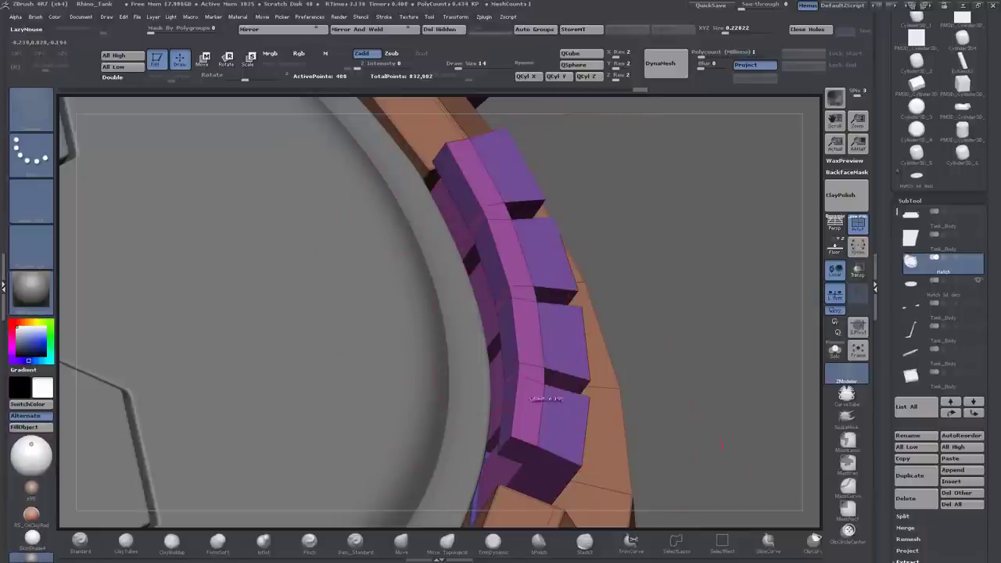
pyautogui.moveTo(450, 243); pyautogui.dragTo(427, 180)
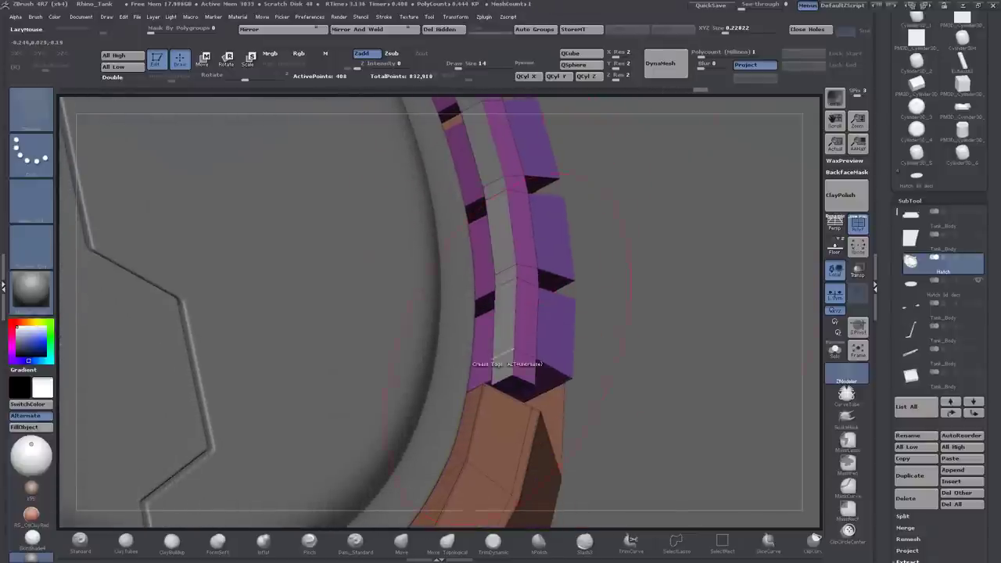
pyautogui.moveTo(498, 346)
pyautogui.mouseDown()
pyautogui.moveTo(521, 290)
pyautogui.moveTo(516, 338)
pyautogui.moveTo(493, 338)
pyautogui.moveTo(540, 313)
pyautogui.moveTo(532, 297)
pyautogui.moveTo(524, 335)
pyautogui.moveTo(630, 327)
pyautogui.moveTo(696, 202)
pyautogui.moveTo(695, 301)
pyautogui.moveTo(715, 381)
pyautogui.moveTo(704, 250)
pyautogui.mouseUp()
# Hide the orange ring so only the hatch lid and its blocks remain.
pyautogui.moveTo(684, 482)
pyautogui.keyDown('ctrl'); pyautogui.keyDown('shift'); pyautogui.mouseDown()
pyautogui.moveTo(275, 441)
pyautogui.moveTo(113, 371)
pyautogui.mouseUp(); pyautogui.keyUp('shift'); pyautogui.keyUp('ctrl')
pyautogui.moveTo(704, 235); pyautogui.dragTo(704, 313)
pyautogui.press('f')
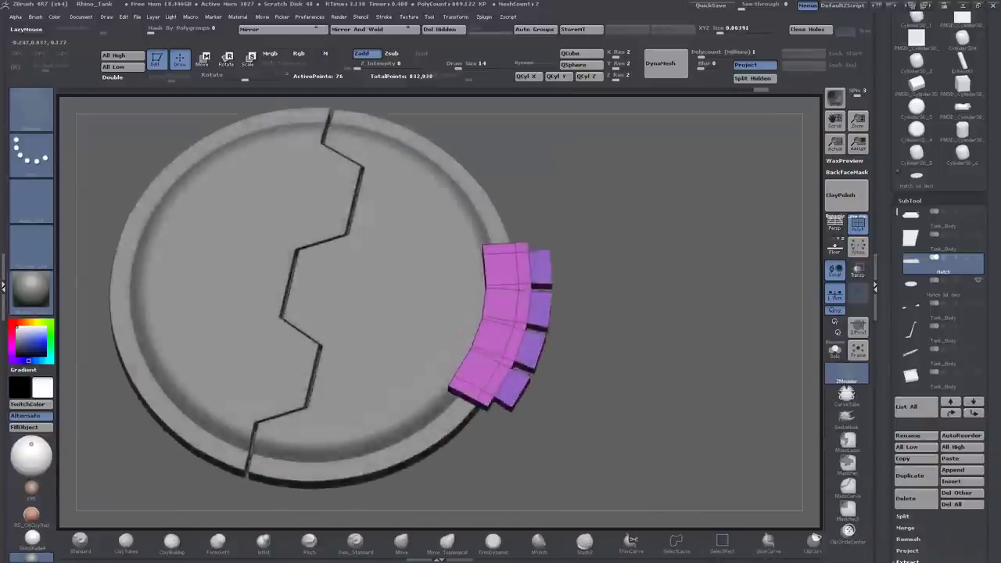
pyautogui.moveTo(595, 235)
pyautogui.mouseDown()
pyautogui.moveTo(501, 266)
pyautogui.moveTo(381, 280)
pyautogui.mouseUp()
# Choose ZModeler Slide Edge, then clip away part of the hatch with a vertical ClipCurve line.
pyautogui.press('space')
pyautogui.click(427, 289)
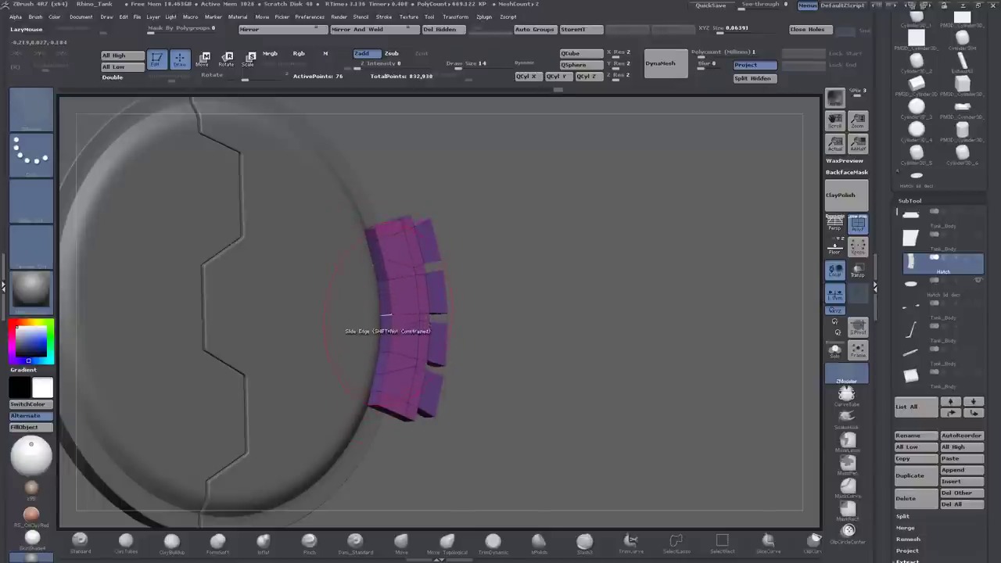
pyautogui.moveTo(626, 313); pyautogui.dragTo(610, 313)
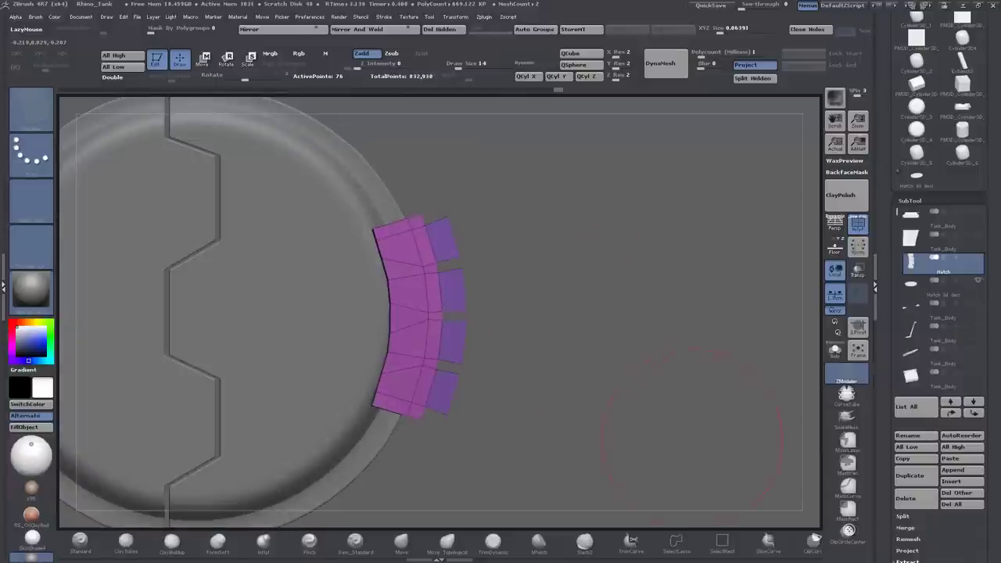
pyautogui.click(813, 540)
pyautogui.moveTo(503, 398)
pyautogui.keyDown('ctrl'); pyautogui.keyDown('shift'); pyautogui.mouseDown()
pyautogui.moveTo(509, 161)
pyautogui.moveTo(399, 170)
pyautogui.mouseUp(); pyautogui.keyUp('shift'); pyautogui.keyUp('ctrl')
pyautogui.moveTo(548, 282); pyautogui.dragTo(465, 283)
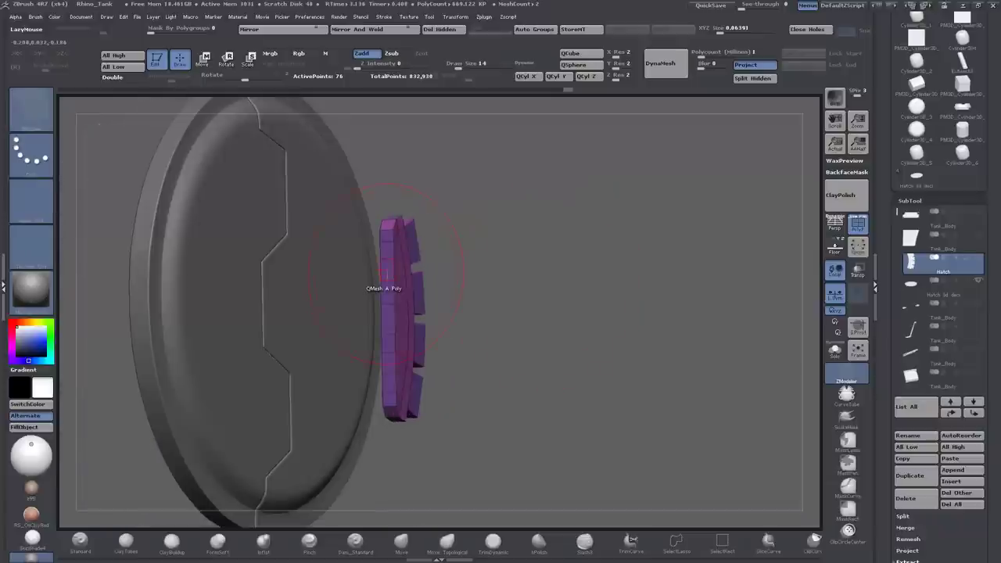
# Extrude the hatch polygons inward into a flat panel and check it edge-on.
pyautogui.press('space')
pyautogui.moveTo(392, 274); pyautogui.dragTo(342, 274)
pyautogui.moveTo(723, 383)
pyautogui.mouseDown()
pyautogui.moveTo(587, 250)
pyautogui.moveTo(571, 305)
pyautogui.moveTo(571, 258)
pyautogui.moveTo(567, 321)
pyautogui.mouseUp()
pyautogui.moveTo(602, 360); pyautogui.dragTo(418, 389)
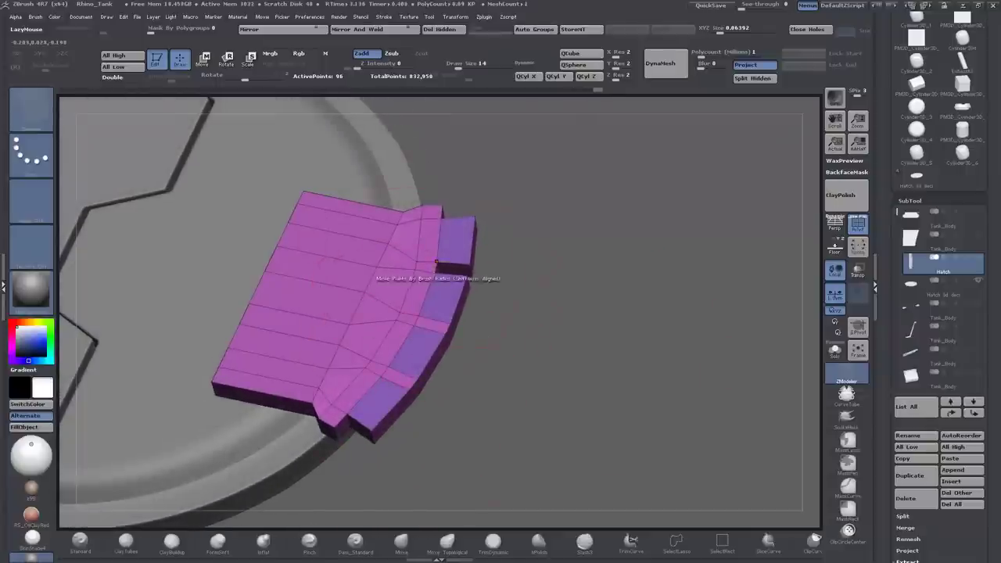
pyautogui.moveTo(520, 321); pyautogui.dragTo(516, 341)
pyautogui.press('ctrl')
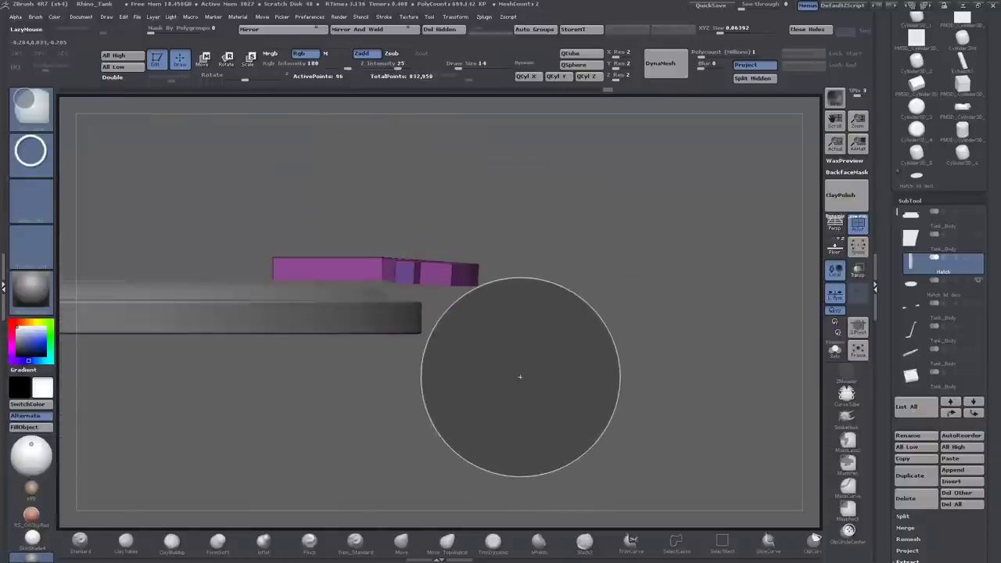
# Thicken the hatch's left edge with a ZModeler edge action.
pyautogui.moveTo(459, 370); pyautogui.dragTo(359, 400)
pyautogui.press('ctrl')
pyautogui.press('space')
pyautogui.click(481, 287)
pyautogui.click(352, 402)
pyautogui.moveTo(540, 235); pyautogui.dragTo(558, 295)
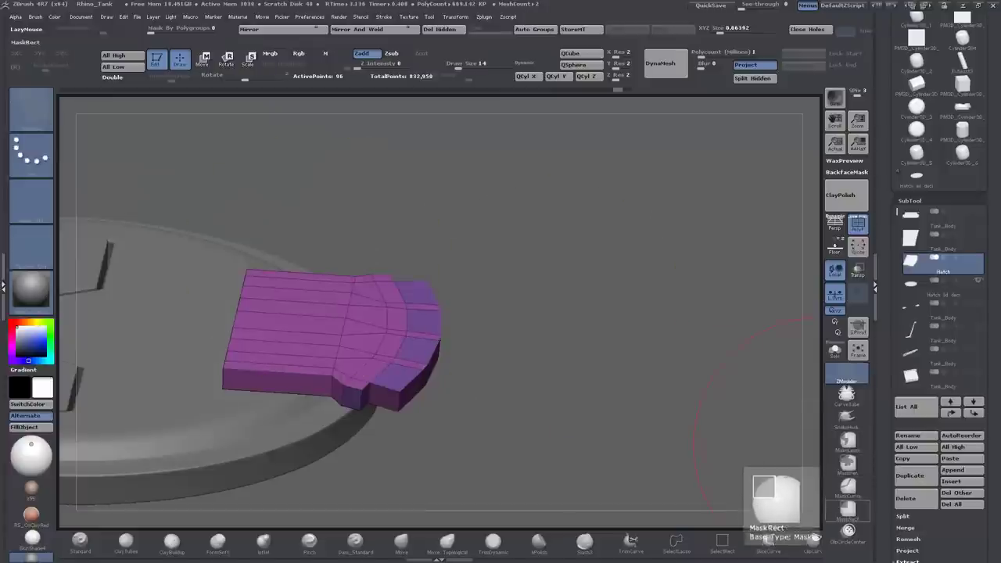
# Mask the hatch's flat body with MaskRect rectangles, leaving the curved outer rim unmasked.
pyautogui.keyDown('ctrl'); pyautogui.click(847, 509); pyautogui.keyUp('ctrl')
pyautogui.moveTo(146, 190)
pyautogui.keyDown('ctrl'); pyautogui.mouseDown()
pyautogui.moveTo(273, 443)
pyautogui.moveTo(357, 451)
pyautogui.mouseUp(); pyautogui.keyUp('ctrl')
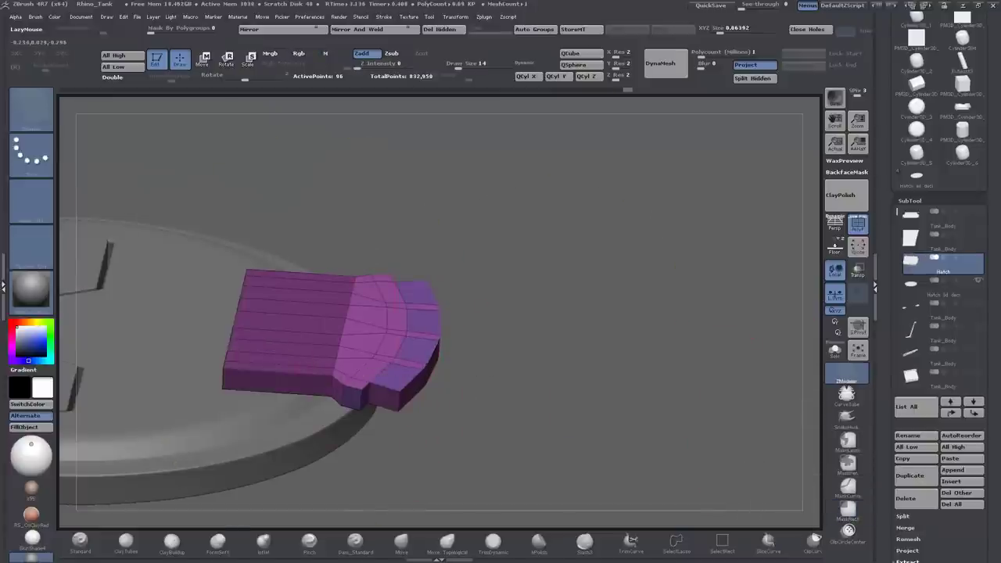
pyautogui.moveTo(548, 234); pyautogui.dragTo(548, 376)
pyautogui.keyDown('ctrl'); pyautogui.moveTo(159, 284); pyautogui.dragTo(402, 471); pyautogui.keyUp('ctrl')
pyautogui.moveTo(362, 346)
pyautogui.mouseDown()
pyautogui.moveTo(391, 407)
pyautogui.moveTo(383, 435)
pyautogui.mouseUp()
pyautogui.press('ctrl')
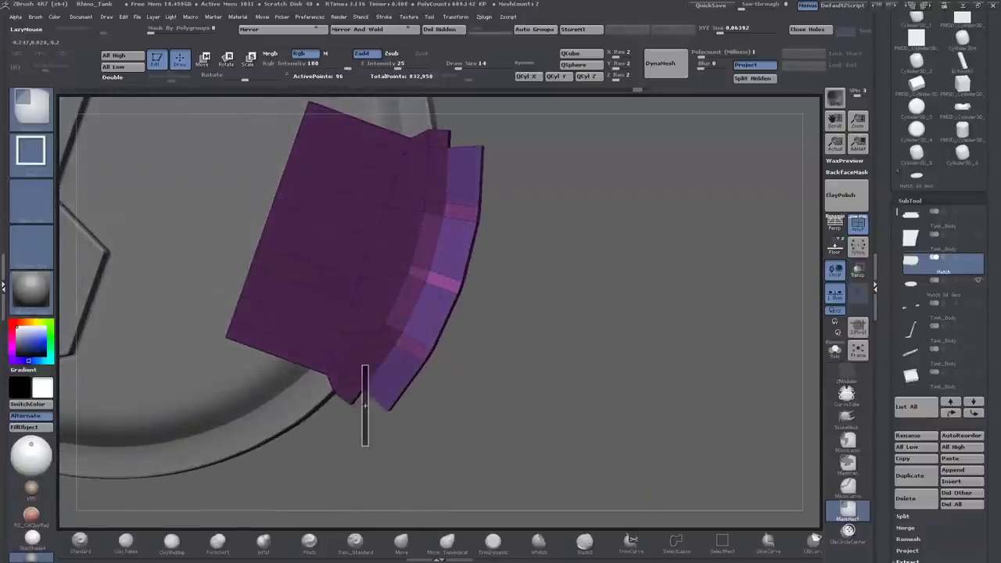
# Return to the ZModeler brush and view the hatch straight on from the front.
pyautogui.press('b')
pyautogui.press('z')
pyautogui.press('m')
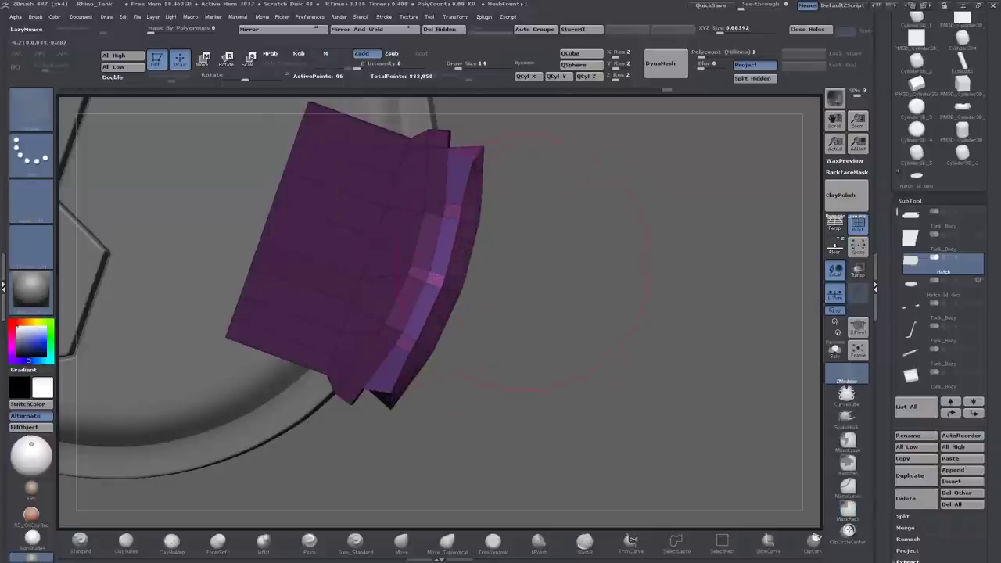
pyautogui.moveTo(555, 266)
pyautogui.mouseDown()
pyautogui.moveTo(571, 268)
pyautogui.moveTo(563, 269)
pyautogui.mouseUp()
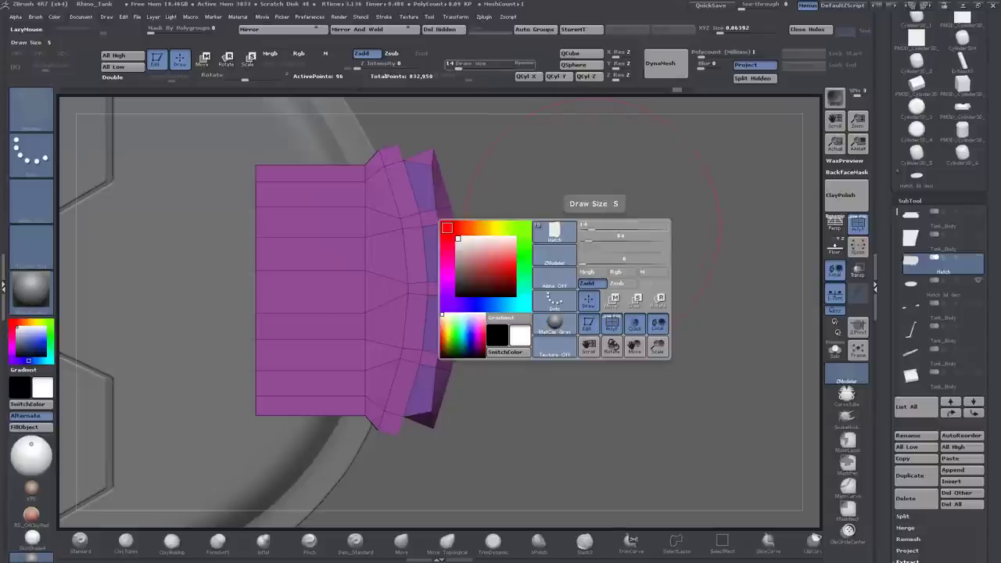
pyautogui.press('space')
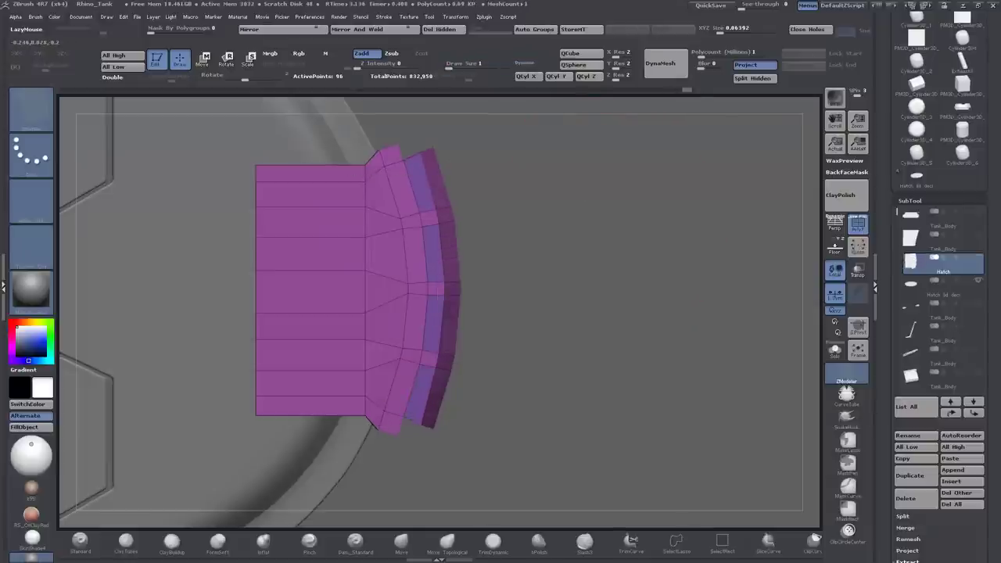
# Open Tool > Geometry and toggle subdivision levels and polygroup display while orbiting the tank.
pyautogui.moveTo(595, 298); pyautogui.dragTo(649, 258)
pyautogui.scroll(-10, 938, 313)
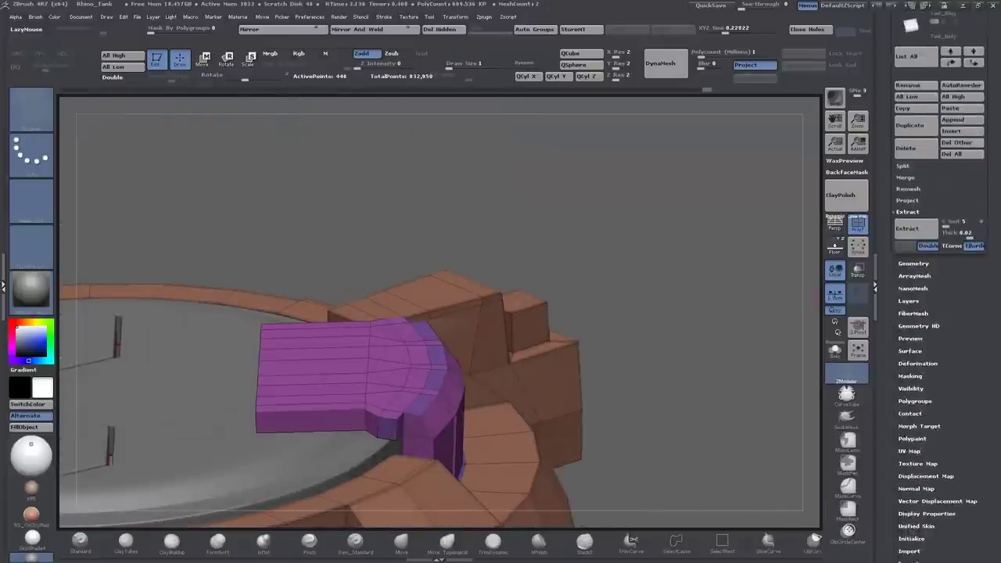
pyautogui.click(914, 263)
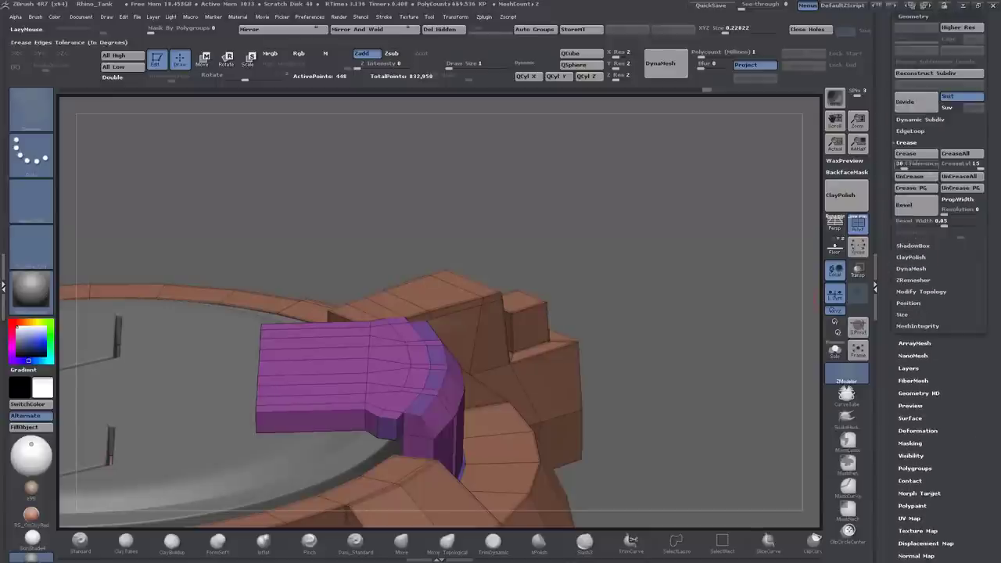
pyautogui.moveTo(665, 352); pyautogui.dragTo(716, 352)
pyautogui.hotkey('ctrl', 'd')
pyautogui.hotkey('shift', 'f')
pyautogui.moveTo(708, 387); pyautogui.dragTo(735, 328)
pyautogui.click(858, 224)
pyautogui.hotkey('shift', 'd')
pyautogui.moveTo(665, 329); pyautogui.dragTo(640, 280)
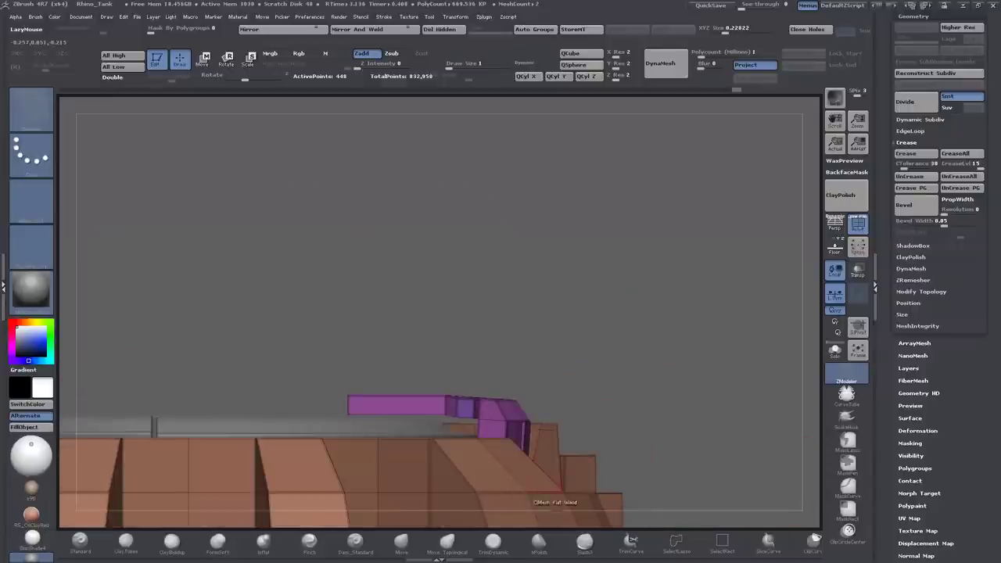
# Isolate the hatch polygroup, draw a vertical Transpose line, and mask the hatch's left part.
pyautogui.keyDown('ctrl'); pyautogui.keyDown('alt'); pyautogui.keyDown('shift'); pyautogui.click(509, 431); pyautogui.keyUp('shift'); pyautogui.keyUp('alt'); pyautogui.keyUp('ctrl')
pyautogui.keyDown('ctrl'); pyautogui.keyDown('shift'); pyautogui.click(562, 493); pyautogui.keyUp('shift'); pyautogui.keyUp('ctrl')
pyautogui.press('w')
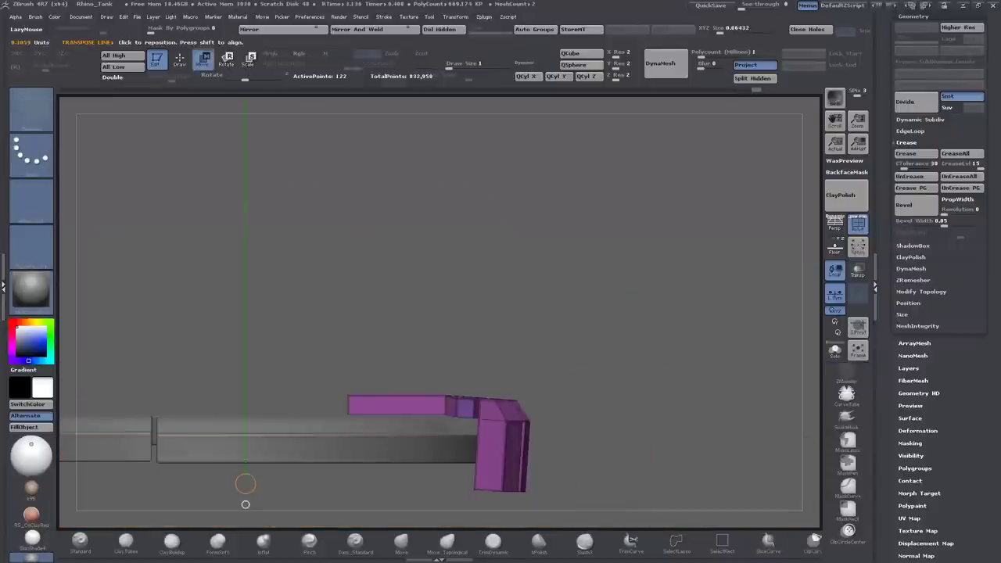
pyautogui.keyDown('ctrl'); pyautogui.keyDown('shift'); pyautogui.moveTo(313, 338); pyautogui.dragTo(573, 447); pyautogui.keyUp('shift'); pyautogui.keyUp('ctrl')
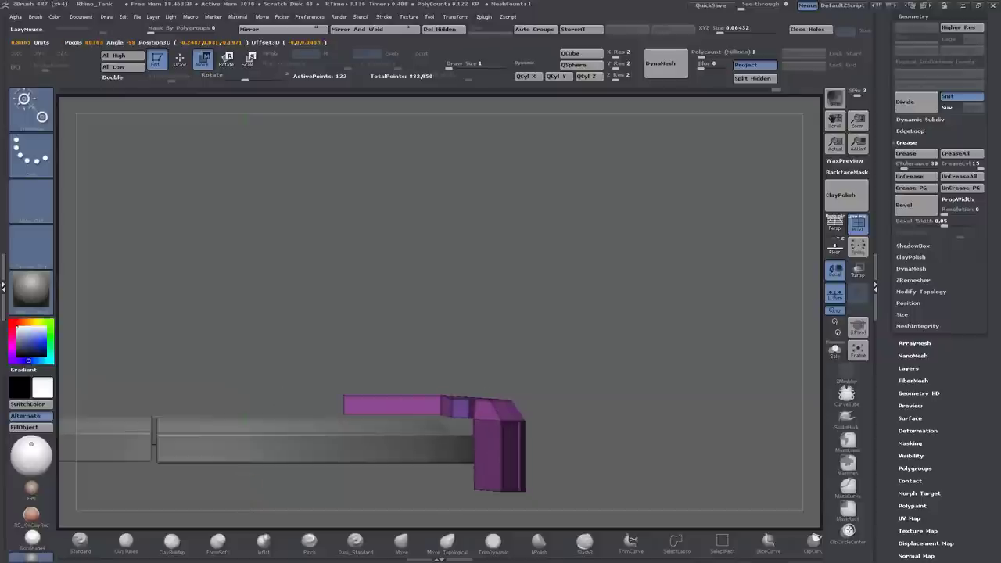
pyautogui.keyDown('shift'); pyautogui.moveTo(489, 408); pyautogui.dragTo(490, 199); pyautogui.keyUp('shift')
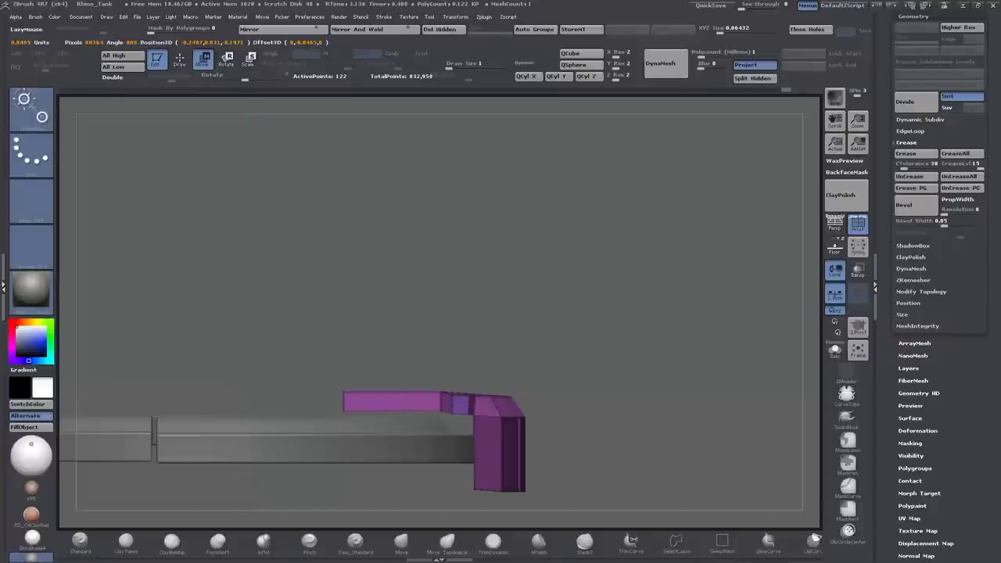
pyautogui.keyDown('ctrl'); pyautogui.moveTo(296, 362); pyautogui.dragTo(464, 427); pyautogui.keyUp('ctrl')
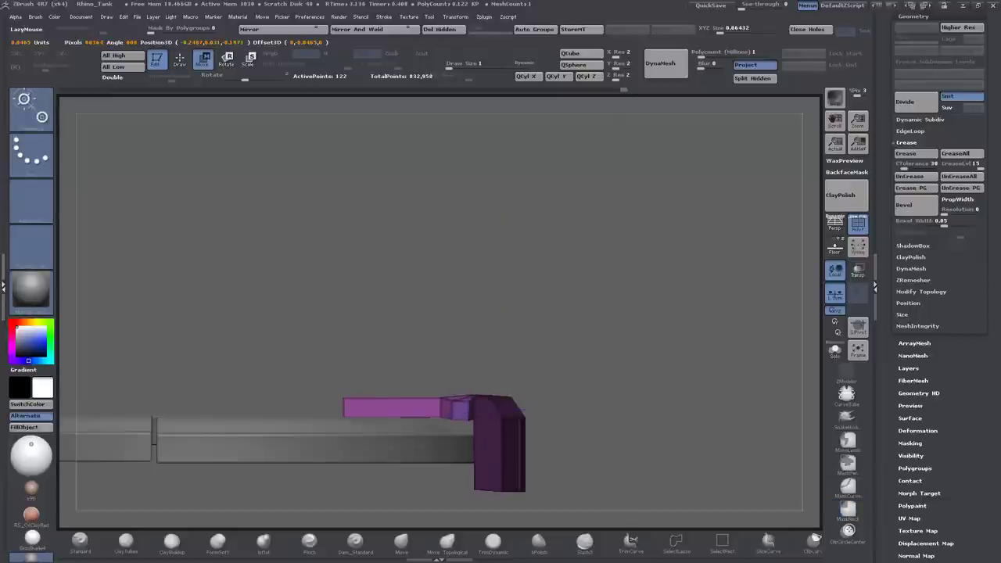
pyautogui.moveTo(626, 235); pyautogui.dragTo(602, 266)
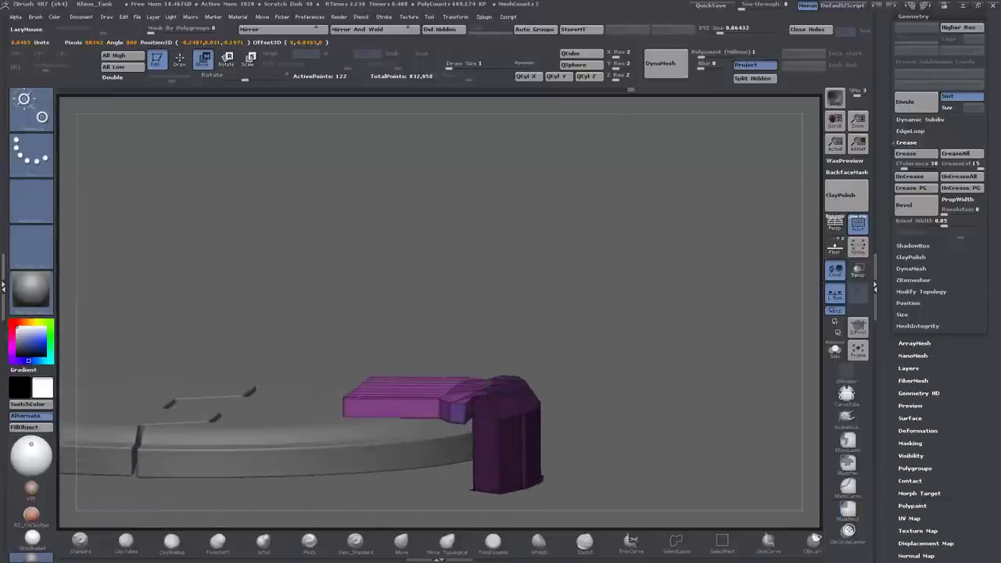
# Subdivide the hatch for a smooth preview and apply the white SkinShade4 material.
pyautogui.hotkey('ctrl', 'd')
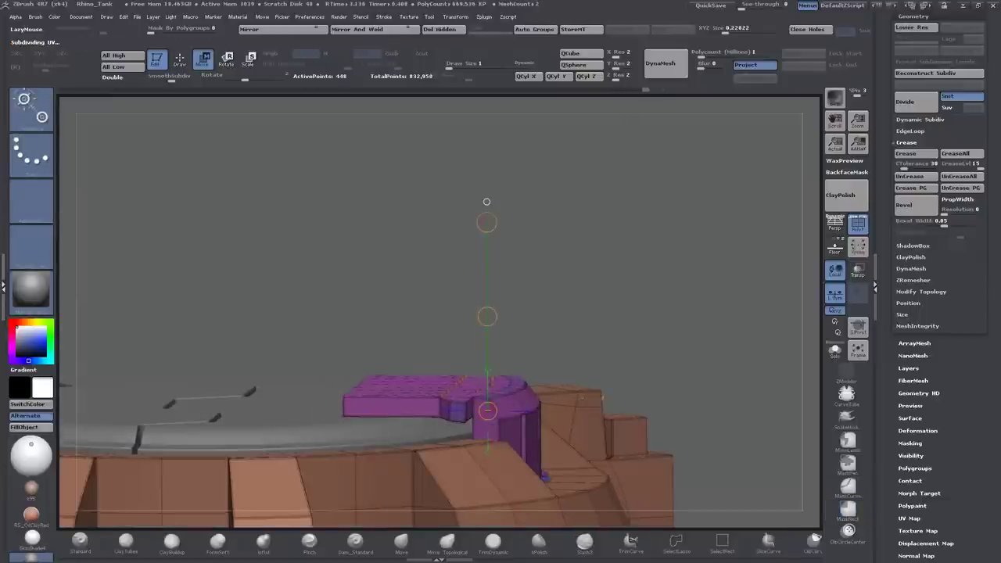
pyautogui.click(858, 225)
pyautogui.moveTo(752, 329); pyautogui.dragTo(720, 352)
pyautogui.hotkey('shift', 'f')
pyautogui.moveTo(704, 391); pyautogui.dragTo(771, 313)
pyautogui.click(31, 538)
# Step between subdivision levels, reselect the ZModeler brush, and orbit to inspect the notched corner.
pyautogui.hotkey('ctrl', 'd')
pyautogui.hotkey('shift', 'd')
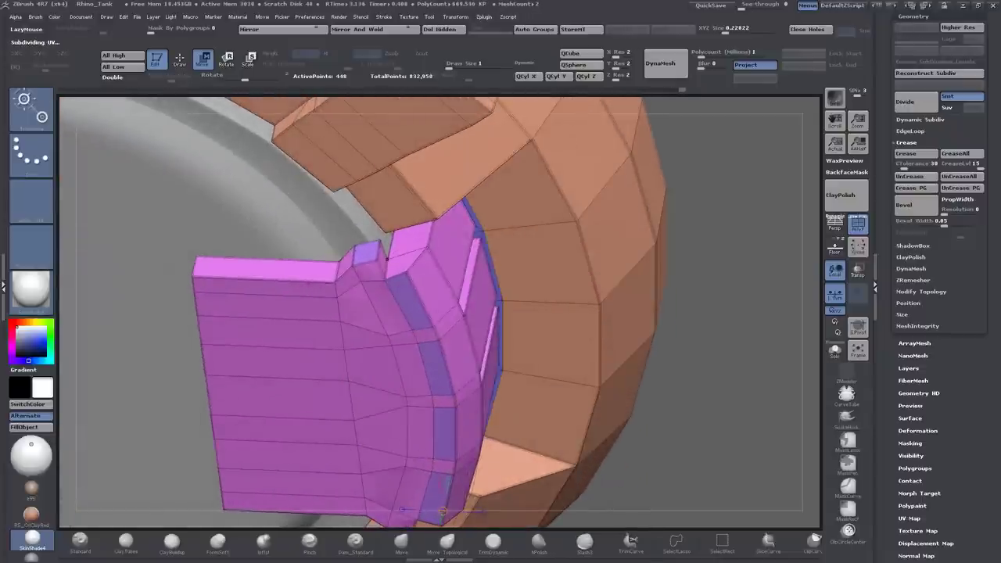
pyautogui.press('b')
pyautogui.press('z')
pyautogui.press('m')
pyautogui.press('space')
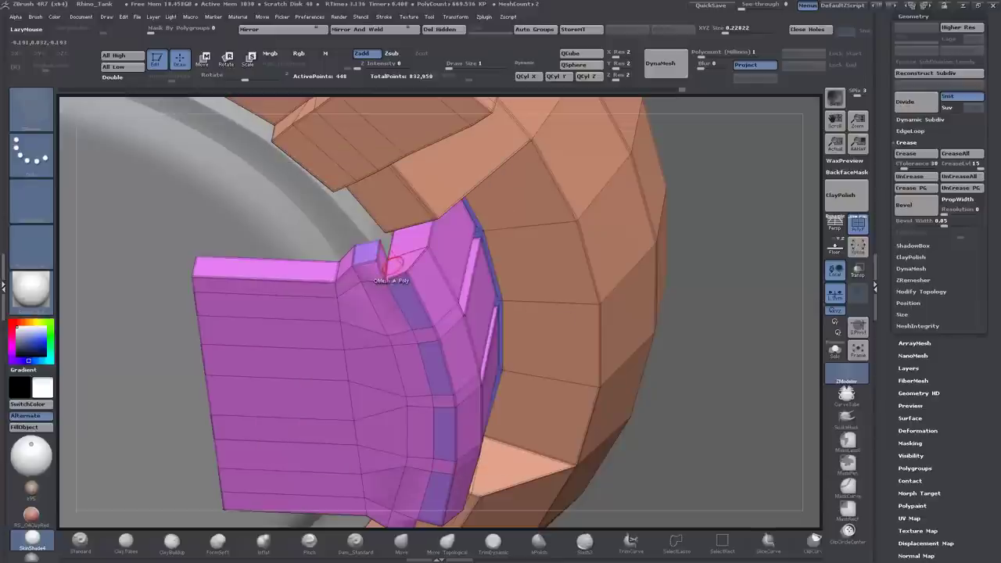
pyautogui.moveTo(438, 501); pyautogui.dragTo(396, 439)
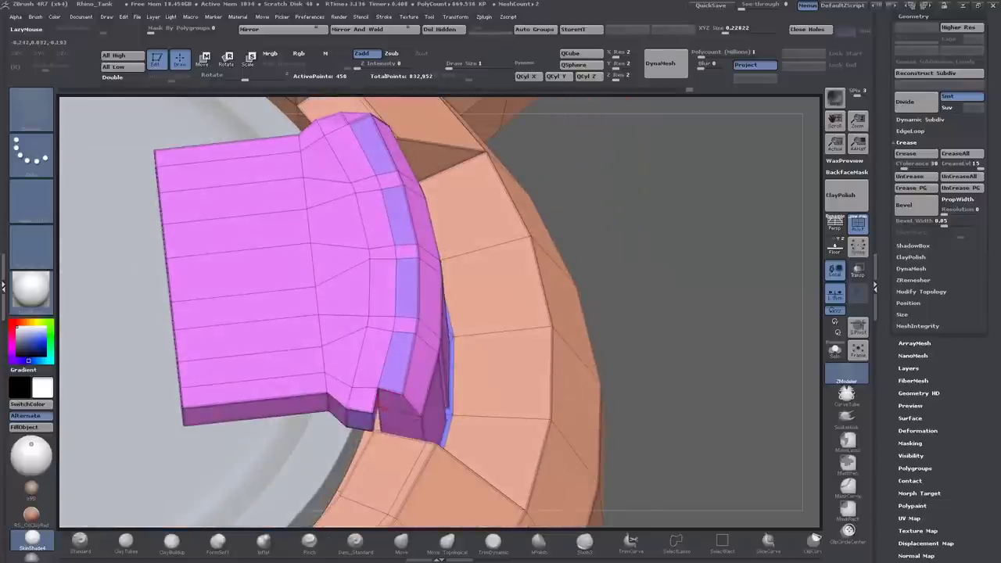
pyautogui.hotkey('shift', 'f')
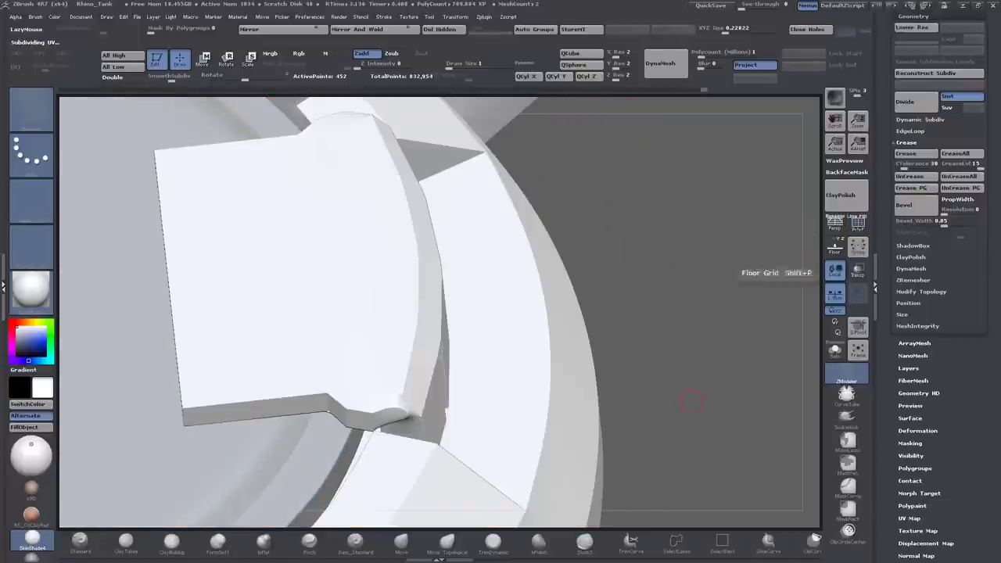
# Crease two corner edges of the hatch with ZModeler after previewing it smoothed.
pyautogui.moveTo(677, 417); pyautogui.dragTo(579, 360)
pyautogui.press('d')
pyautogui.moveTo(751, 407); pyautogui.dragTo(696, 344)
pyautogui.click(858, 224)
pyautogui.hotkey('shift', 'd')
pyautogui.moveTo(413, 329); pyautogui.dragTo(441, 331)
pyautogui.press('space')
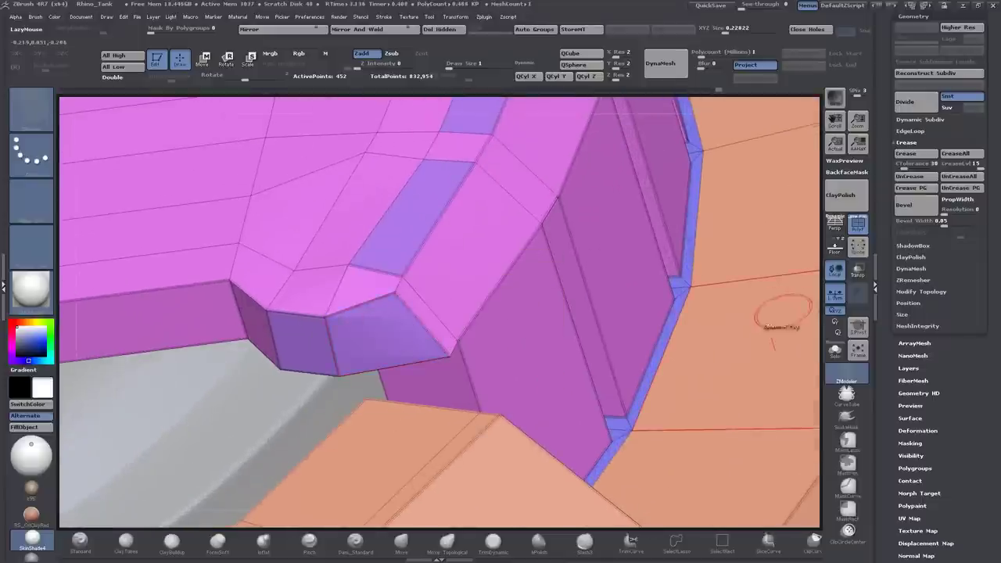
pyautogui.click(425, 356)
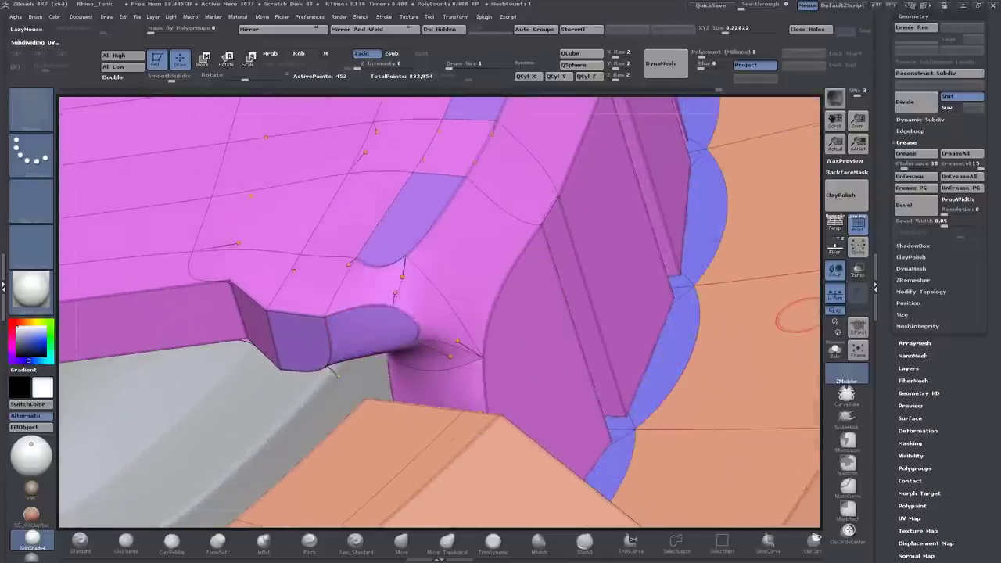
pyautogui.click(422, 321)
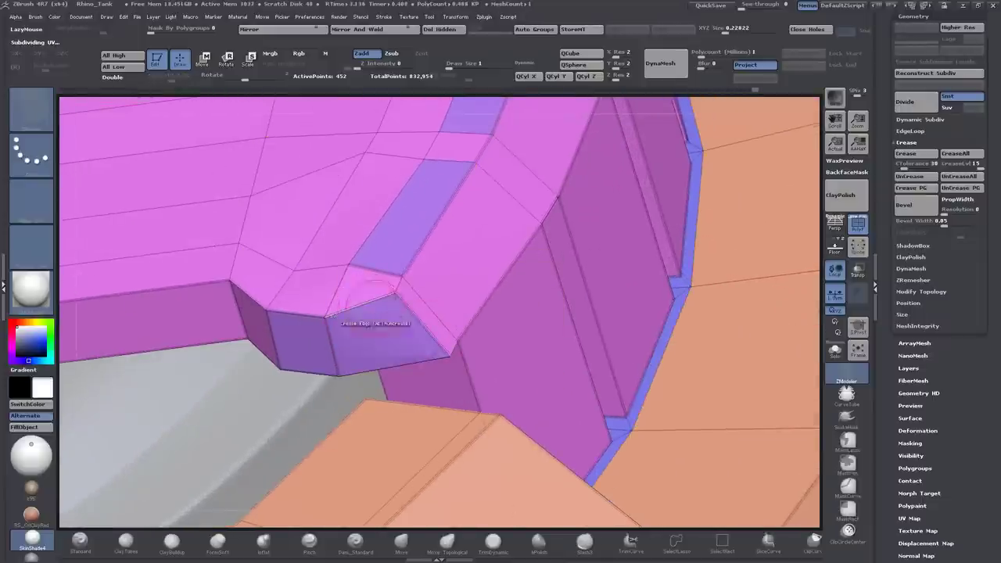
# Inspect the hatch top from above, then crease the edge loop along the hatch.
pyautogui.moveTo(517, 340); pyautogui.dragTo(391, 303)
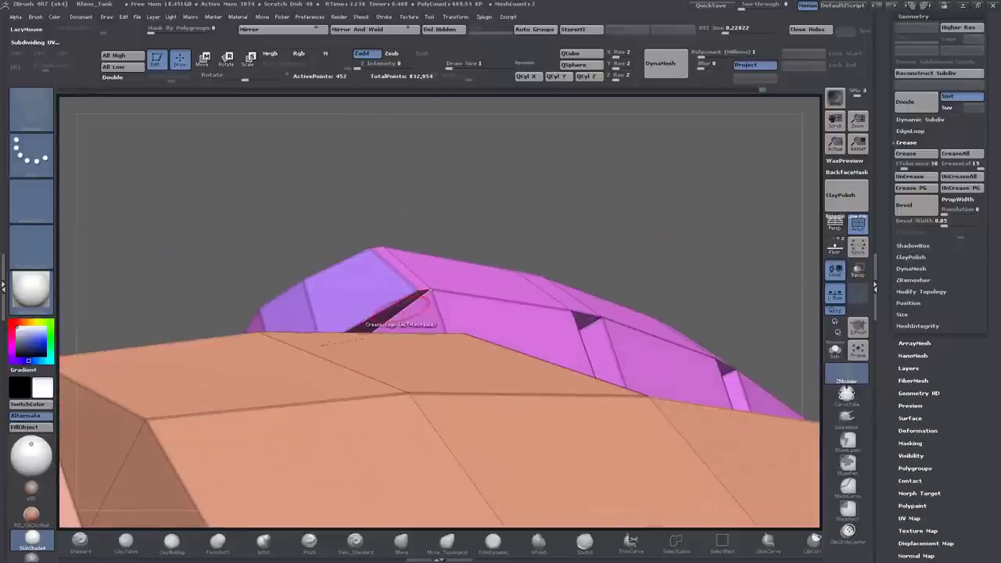
pyautogui.moveTo(712, 262); pyautogui.dragTo(492, 308)
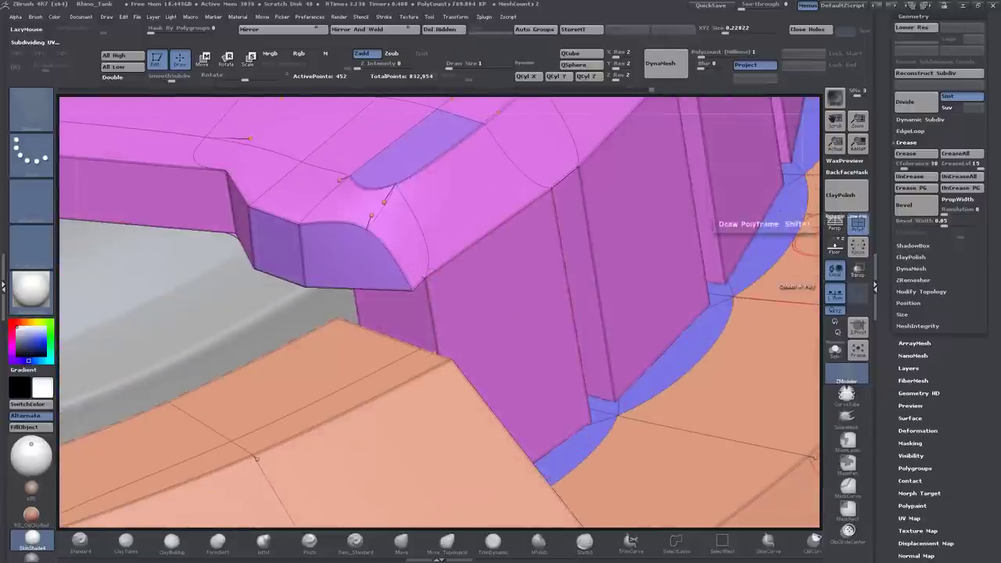
pyautogui.hotkey('shift', 'd')
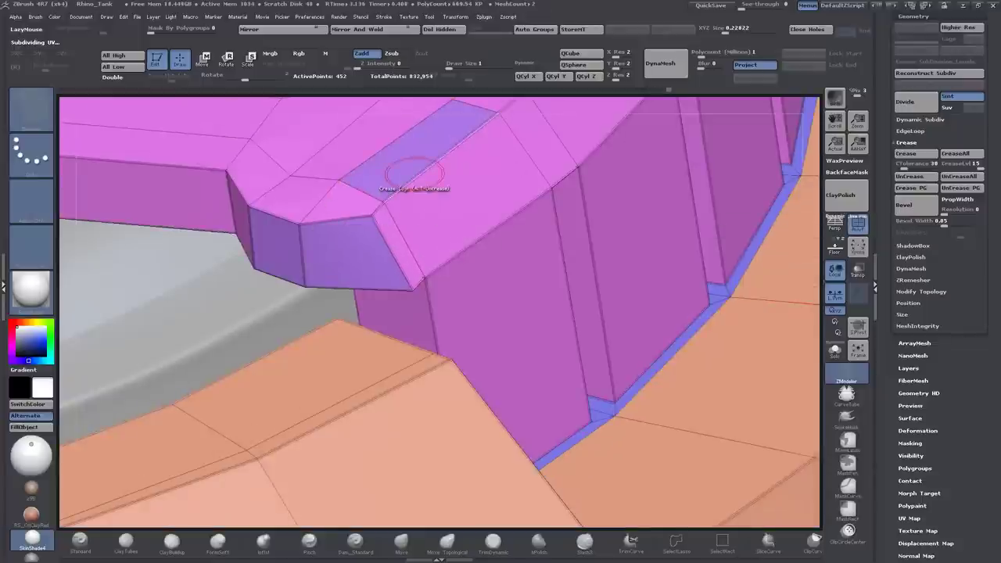
pyautogui.moveTo(802, 292); pyautogui.dragTo(769, 332)
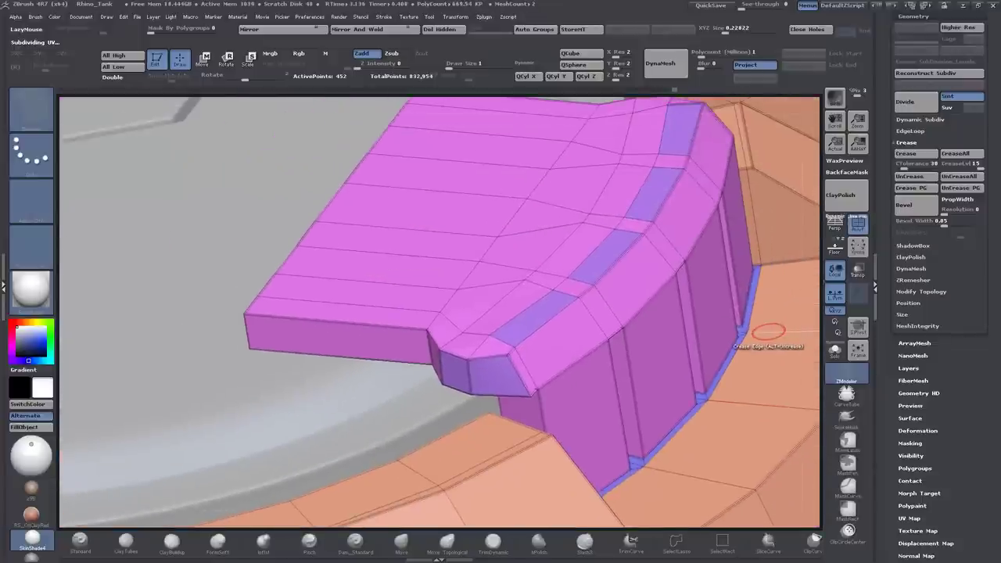
pyautogui.press('d')
pyautogui.click(858, 224)
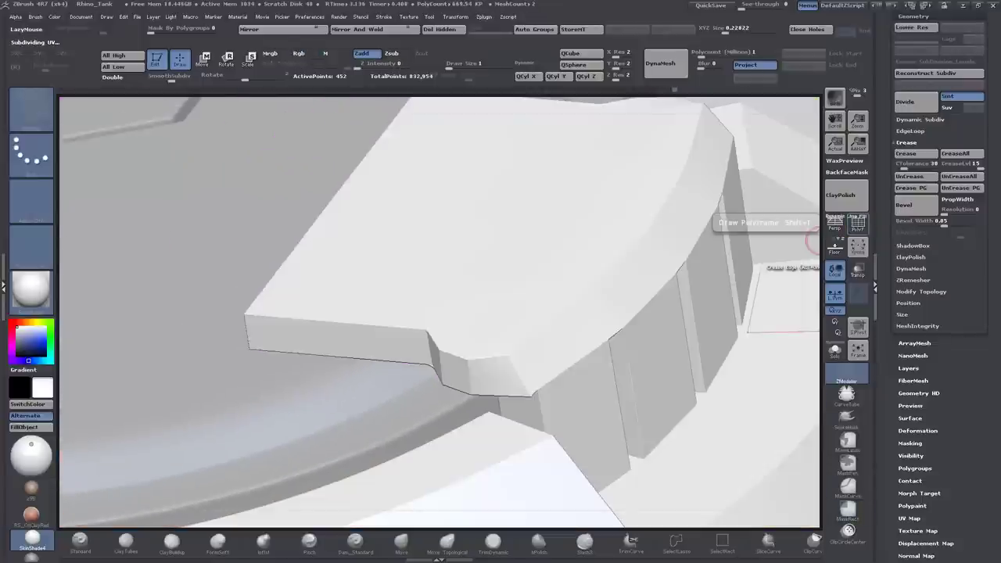
pyautogui.click(859, 224)
pyautogui.hotkey('shift', 'd')
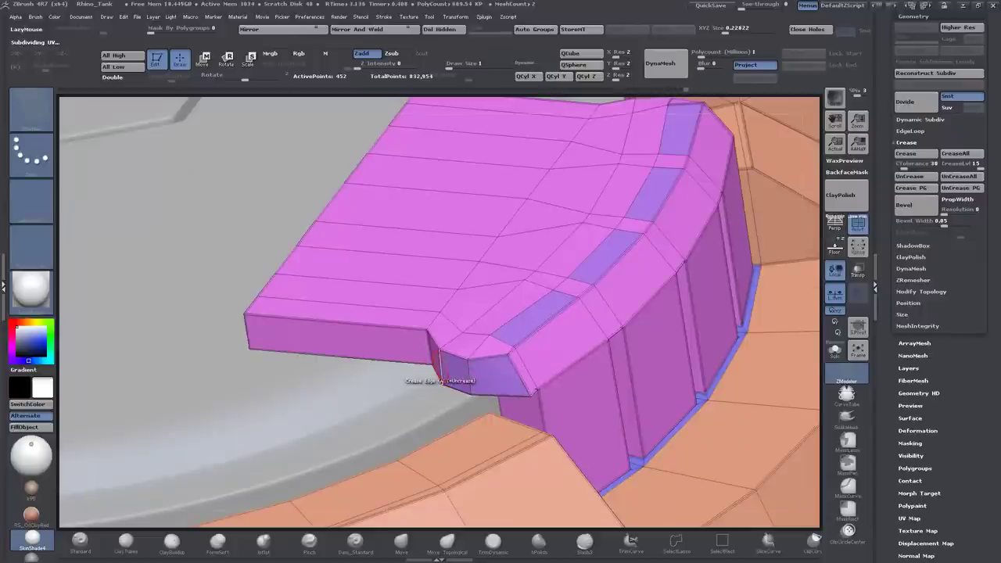
pyautogui.click(442, 380)
# Preview the creased hatch smoothed and close in on the pink corner block.
pyautogui.press('d')
pyautogui.hotkey('shift', 'f')
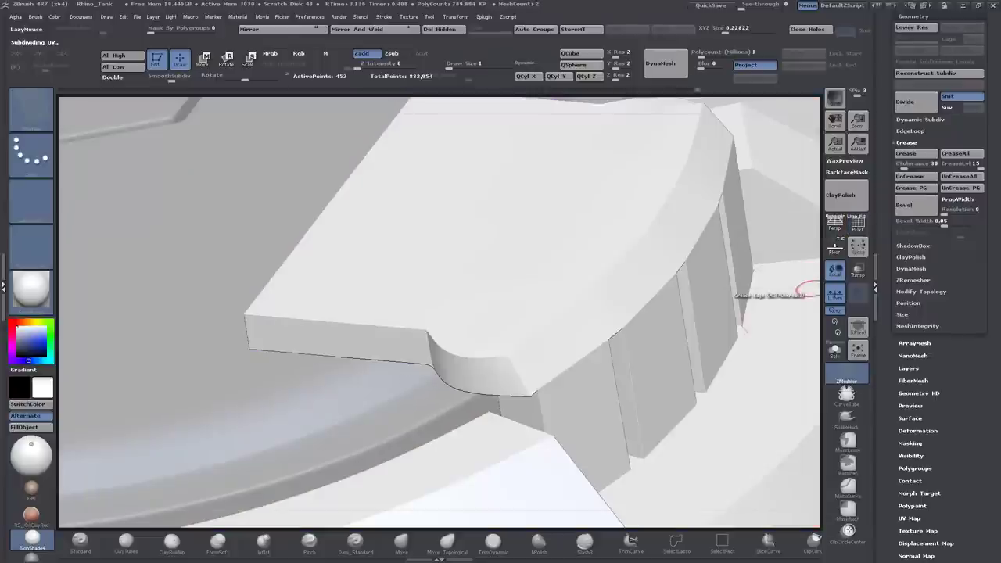
pyautogui.moveTo(800, 282)
pyautogui.mouseDown()
pyautogui.moveTo(806, 226)
pyautogui.moveTo(545, 346)
pyautogui.moveTo(454, 305)
pyautogui.moveTo(407, 258)
pyautogui.moveTo(403, 231)
pyautogui.mouseUp()
pyautogui.hotkey('shift', 'f')
pyautogui.hotkey('shift', 'd')
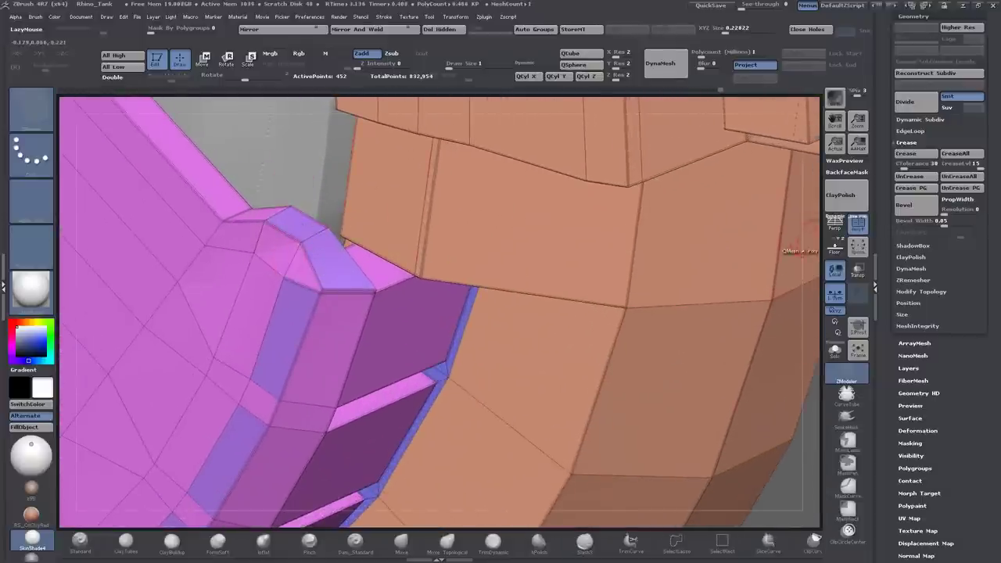
pyautogui.moveTo(403, 231); pyautogui.dragTo(690, 251)
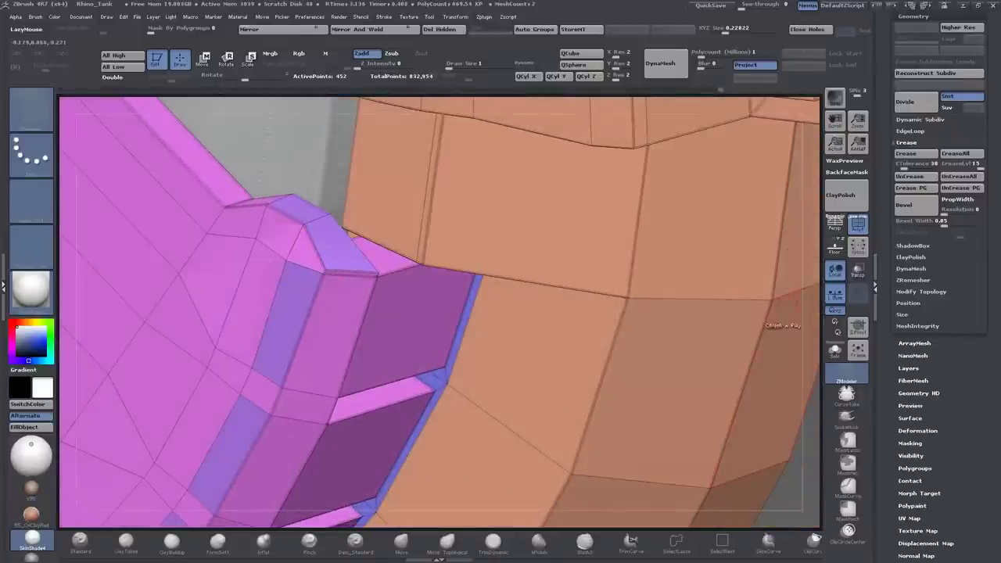
pyautogui.moveTo(770, 325); pyautogui.dragTo(626, 290)
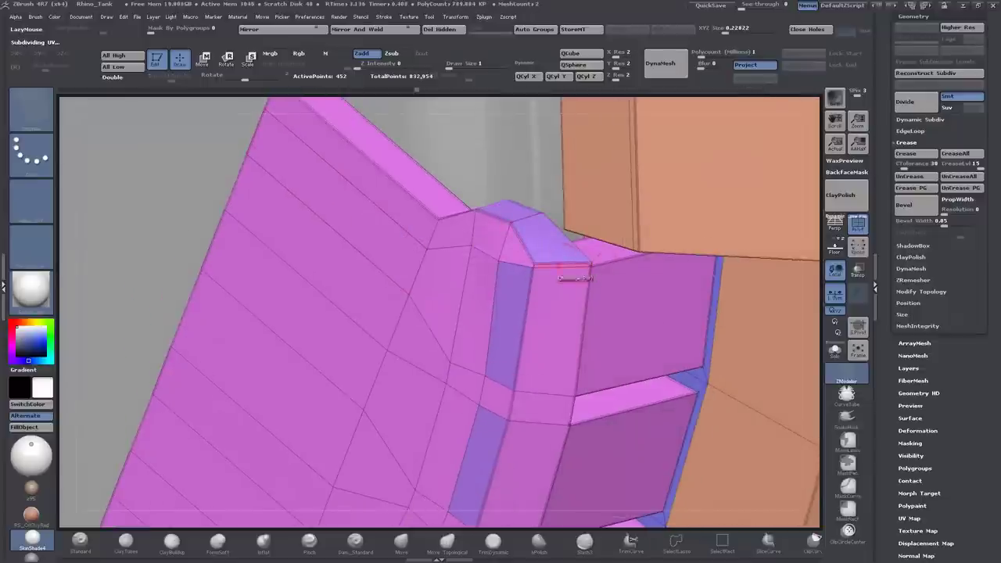
pyautogui.moveTo(791, 332); pyautogui.dragTo(235, 273)
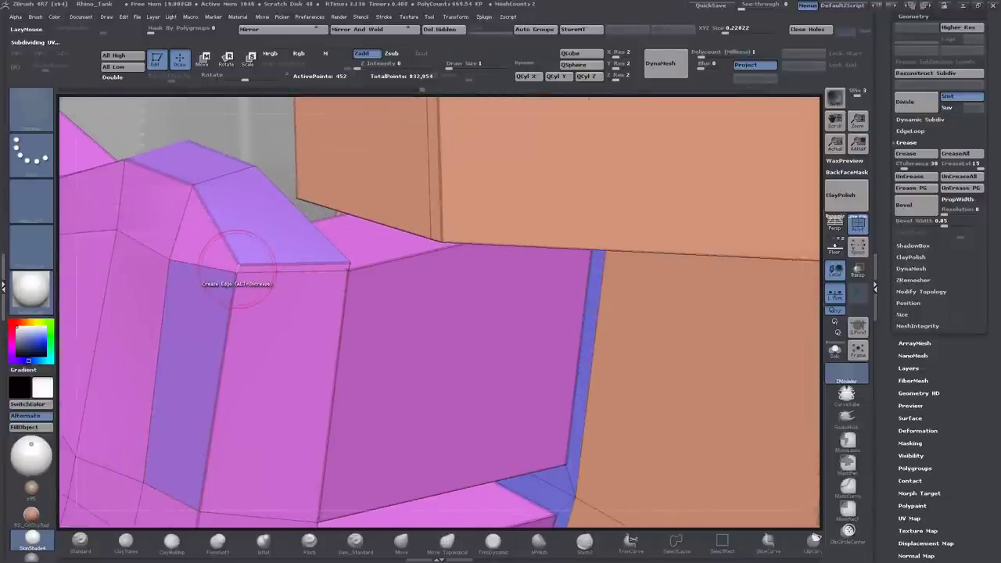
pyautogui.moveTo(799, 344); pyautogui.dragTo(594, 313)
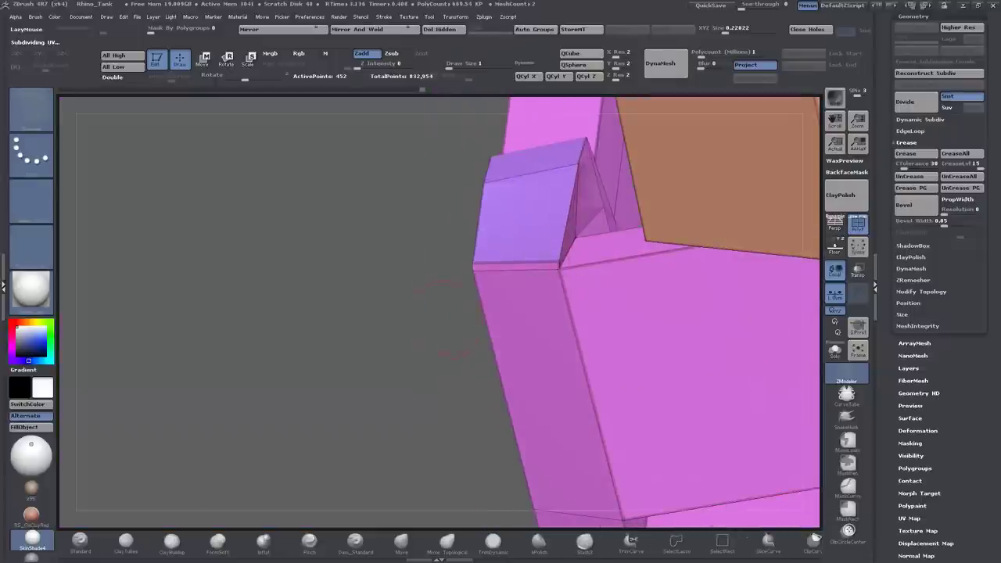
pyautogui.moveTo(461, 298); pyautogui.dragTo(579, 235)
# Compare the corner block smoothed and low-poly with the wireframe hidden and shown.
pyautogui.press('d')
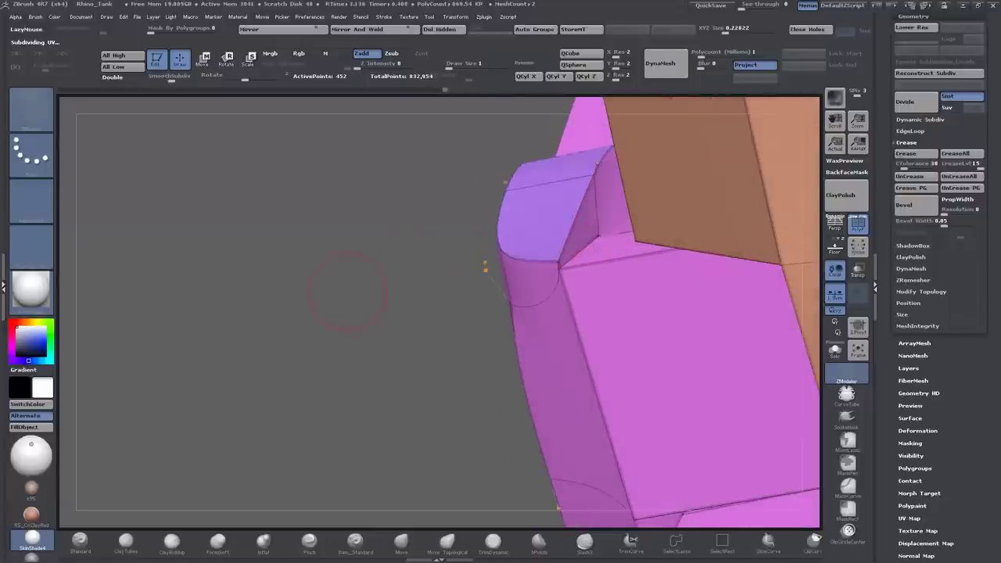
pyautogui.keyDown('alt'); pyautogui.moveTo(482, 263); pyautogui.dragTo(767, 284); pyautogui.keyUp('alt')
pyautogui.hotkey('shift', 'f')
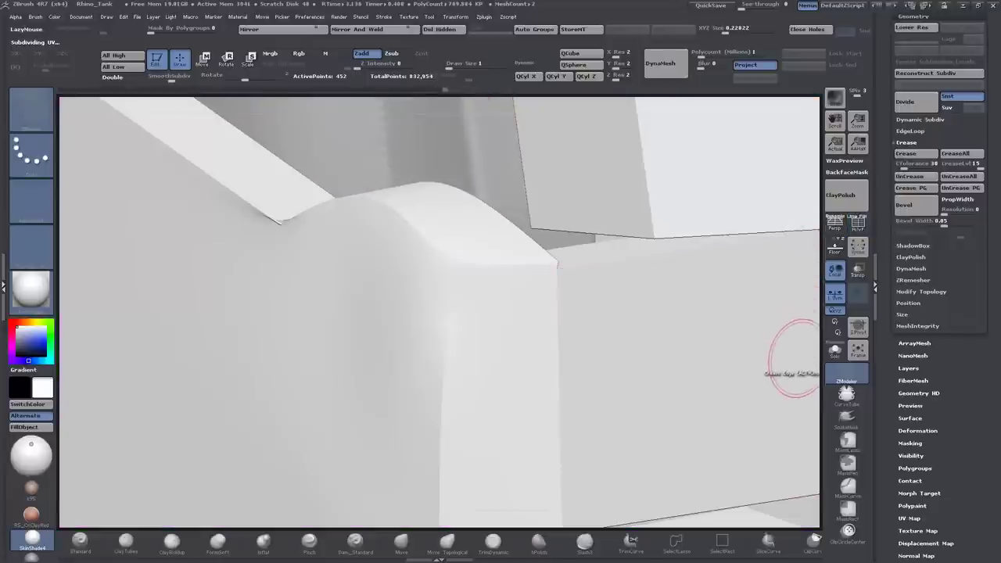
pyautogui.hotkey('shift', 'd')
pyautogui.hotkey('shift', 'f')
pyautogui.moveTo(235, 133); pyautogui.dragTo(134, 313)
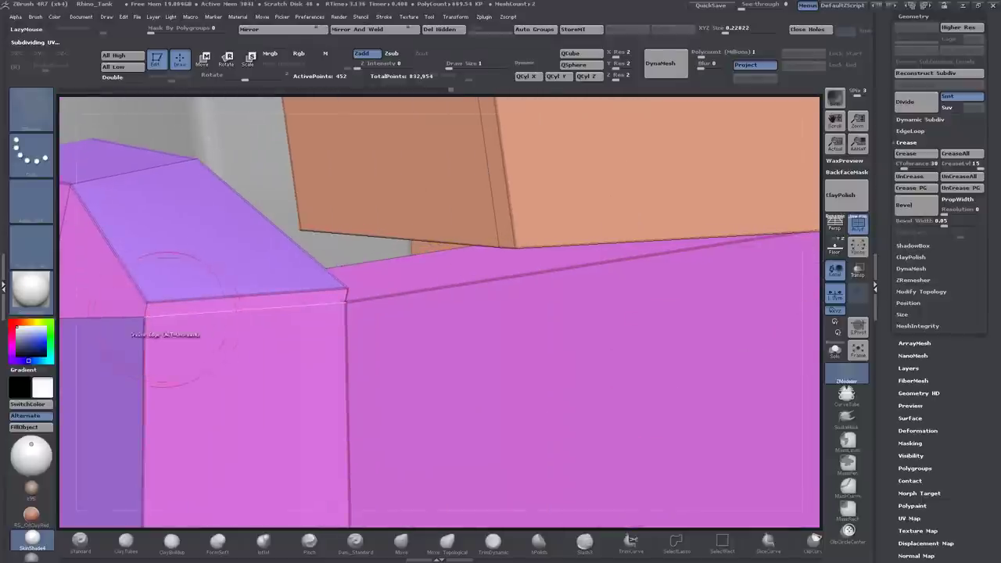
pyautogui.moveTo(790, 422); pyautogui.dragTo(792, 252)
# Preview the orange ring smoothed, then isolate the raised corner block's polygroup.
pyautogui.press('d')
pyautogui.hotkey('shift', 'f')
pyautogui.hotkey('shift', 'f')
pyautogui.hotkey('shift', 'd')
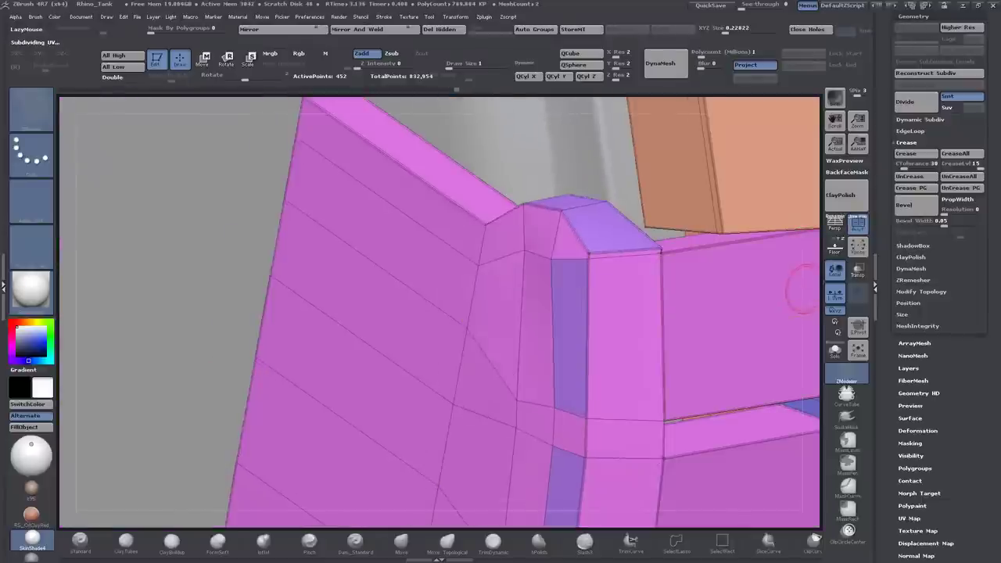
pyautogui.moveTo(500, 196); pyautogui.dragTo(560, 266)
pyautogui.moveTo(611, 309); pyautogui.dragTo(253, 230)
pyautogui.hotkey('ctrl', 'd')
pyautogui.hotkey('shift', 'f')
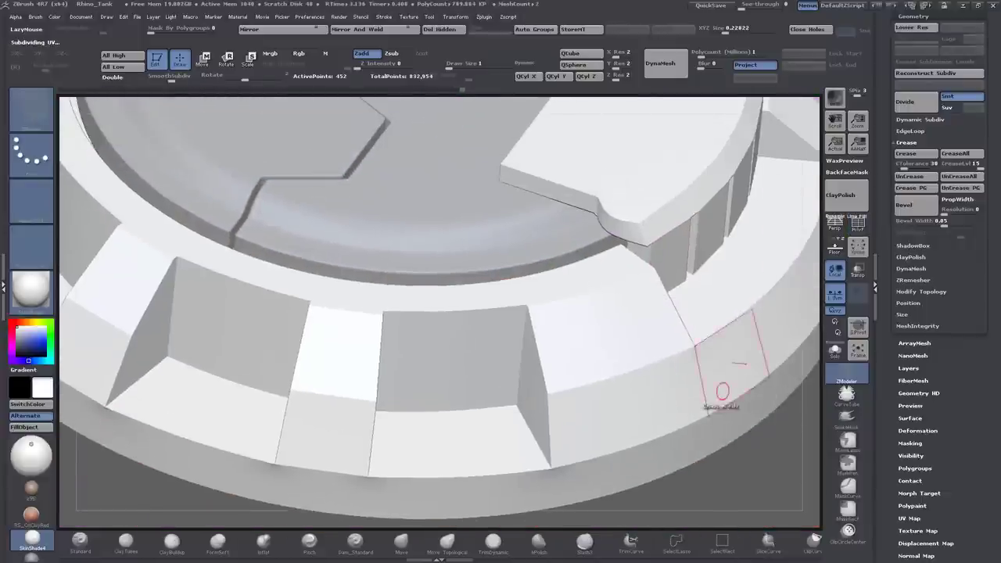
pyautogui.moveTo(720, 391); pyautogui.dragTo(579, 298)
pyautogui.keyDown('ctrl'); pyautogui.keyDown('alt'); pyautogui.keyDown('shift'); pyautogui.click(584, 292); pyautogui.keyUp('shift'); pyautogui.keyUp('alt'); pyautogui.keyUp('ctrl')
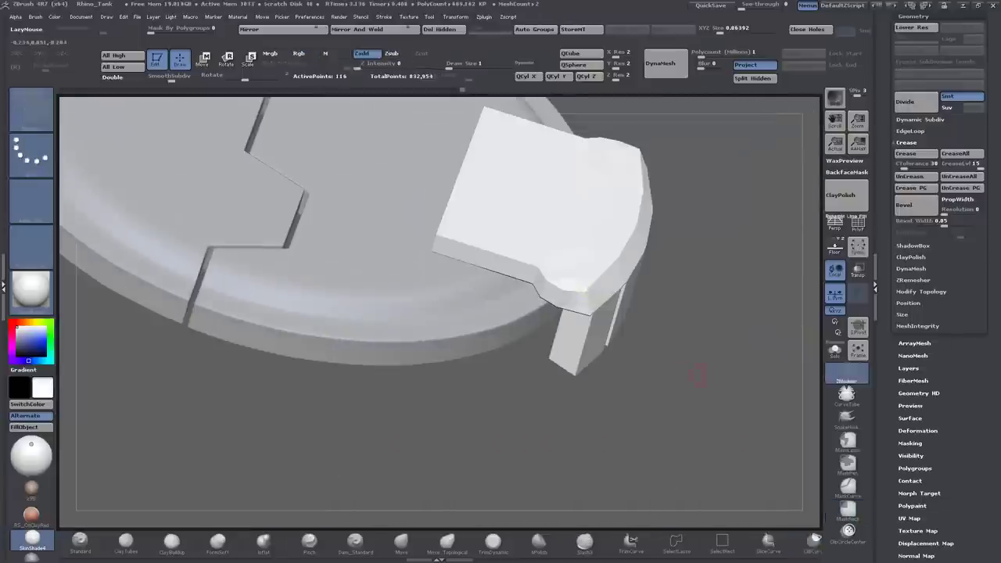
# Turn on Solo for the block and orbit around its bevelled corner.
pyautogui.click(836, 350)
pyautogui.hotkey('shift', 'f')
pyautogui.scroll(5, 500, 313)
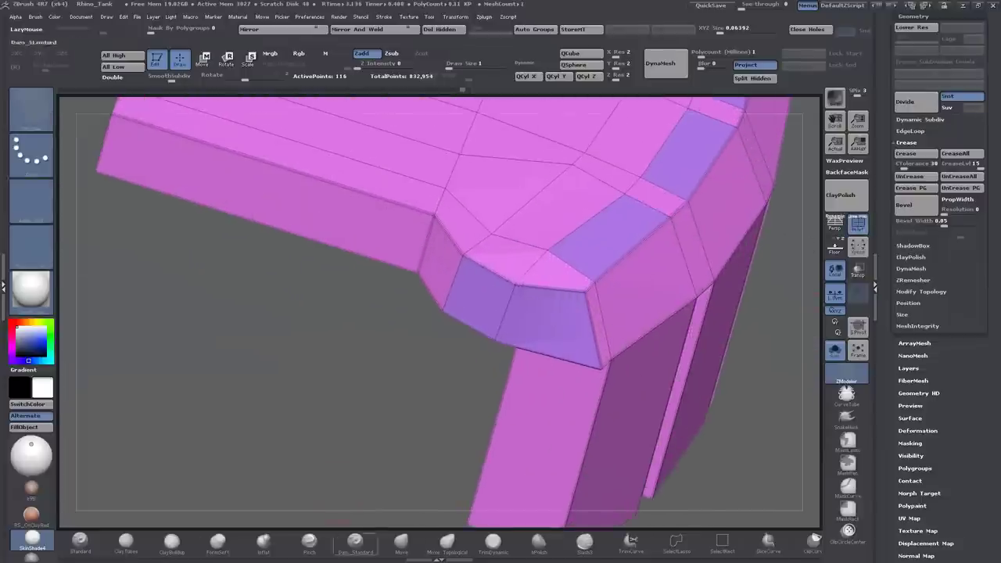
pyautogui.moveTo(329, 462); pyautogui.dragTo(493, 242)
pyautogui.moveTo(407, 477); pyautogui.dragTo(423, 359)
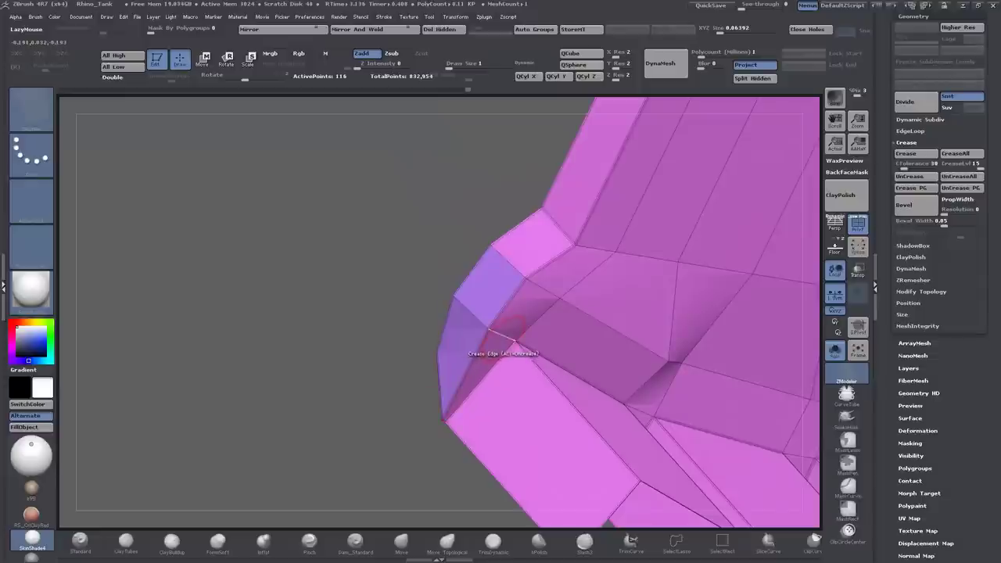
pyautogui.moveTo(407, 395); pyautogui.dragTo(704, 364)
# Select the ZModeler brush and preview the block with dynamic subdivision.
pyautogui.hotkey('ctrl', 'd')
pyautogui.click(847, 374)
pyautogui.click(859, 224)
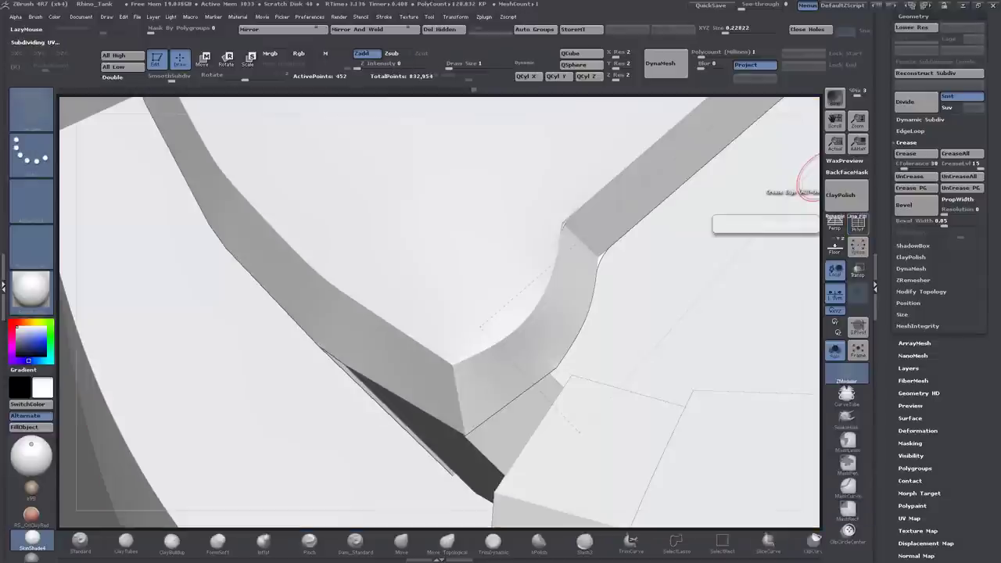
pyautogui.moveTo(806, 274)
pyautogui.mouseDown()
pyautogui.moveTo(626, 329)
pyautogui.moveTo(538, 338)
pyautogui.moveTo(439, 259)
pyautogui.mouseUp()
pyautogui.click(858, 224)
pyautogui.hotkey('ctrl', 'd')
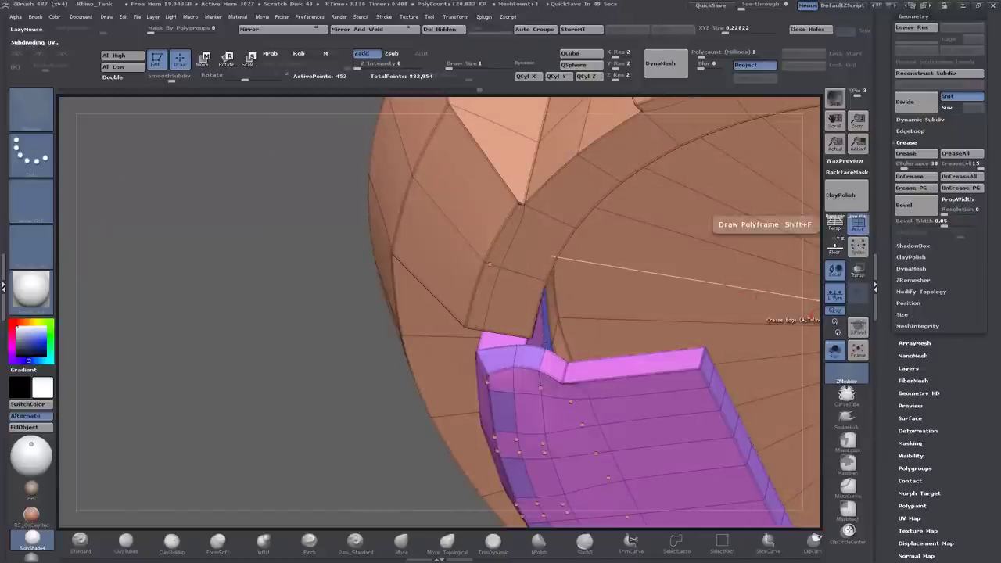
pyautogui.click(859, 224)
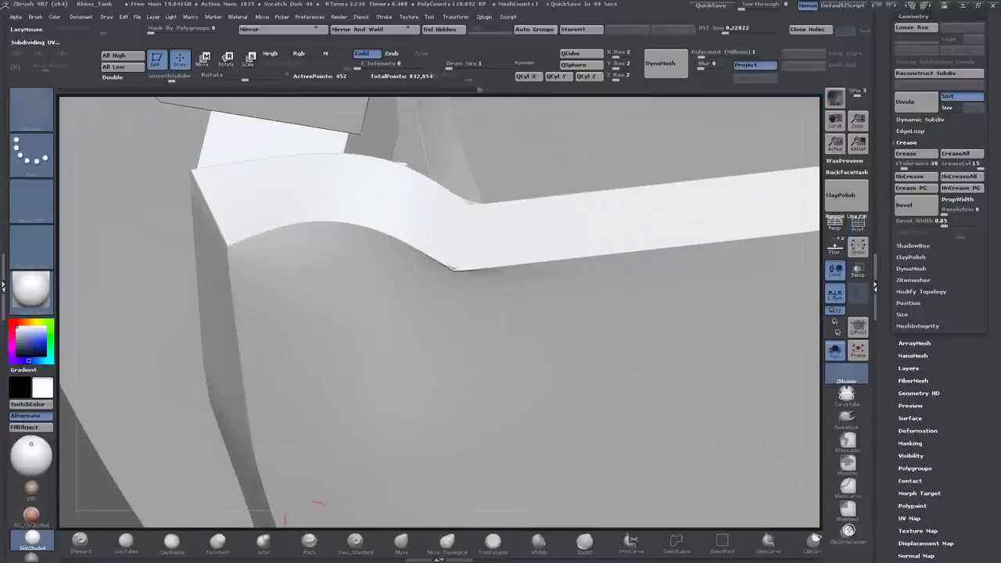
pyautogui.hotkey('shift', 'd')
pyautogui.click(858, 224)
# Inspect the smoothed corner, then crease the block's bevelled corner edge.
pyautogui.moveTo(62, 374); pyautogui.dragTo(176, 354)
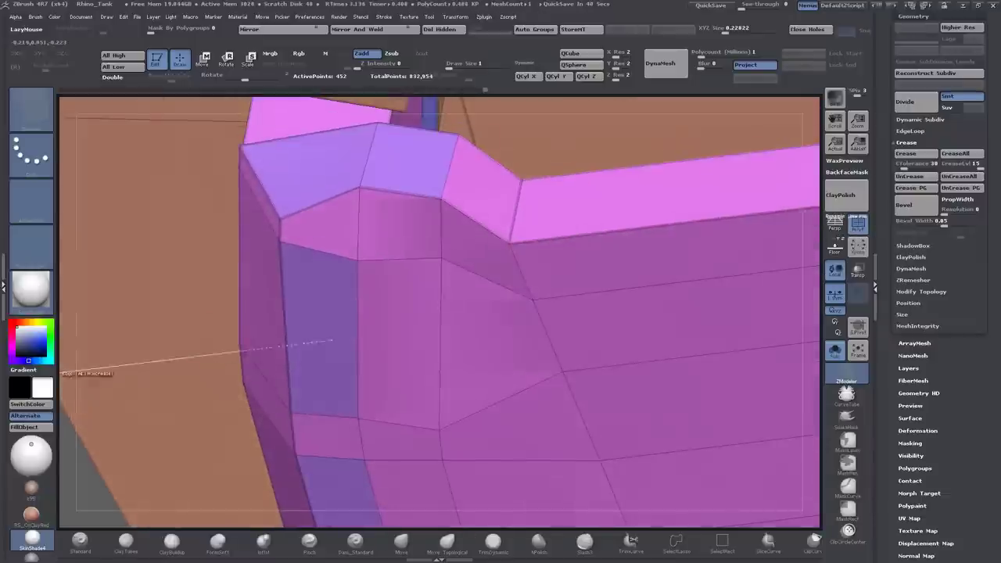
pyautogui.press('d')
pyautogui.click(858, 224)
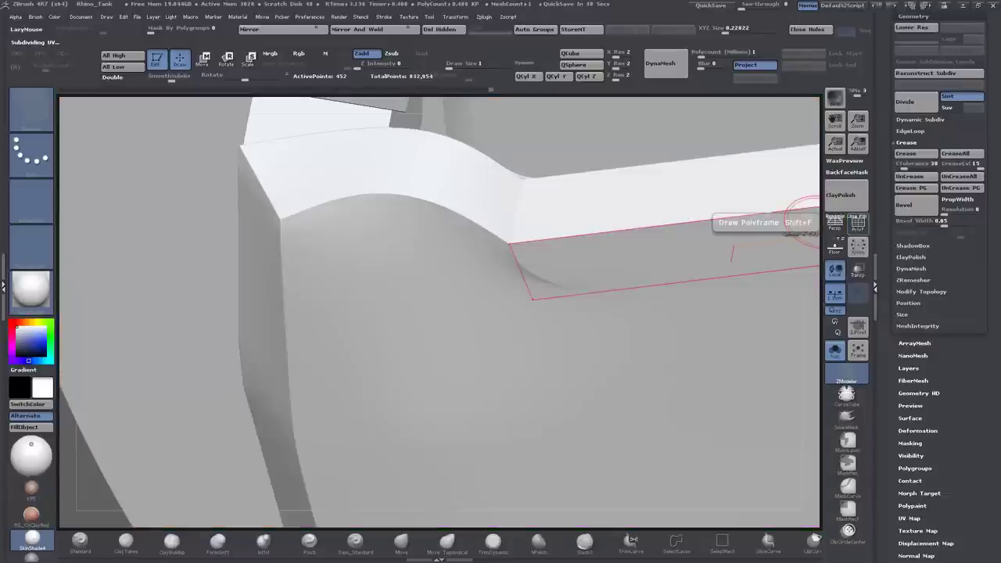
pyautogui.moveTo(814, 313); pyautogui.dragTo(712, 356)
pyautogui.hotkey('shift', 'd')
pyautogui.hotkey('shift', 'd')
pyautogui.click(858, 224)
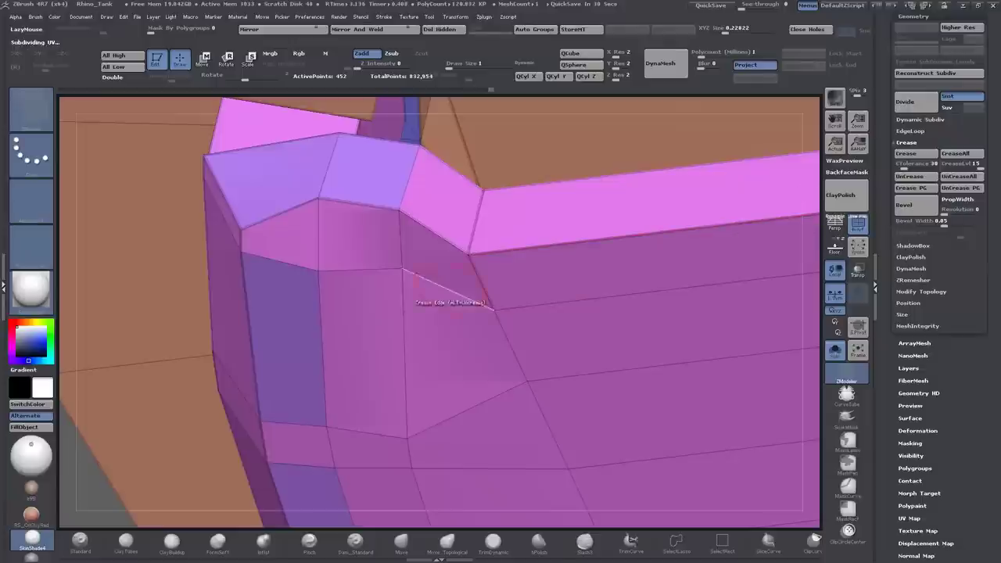
pyautogui.click(479, 280)
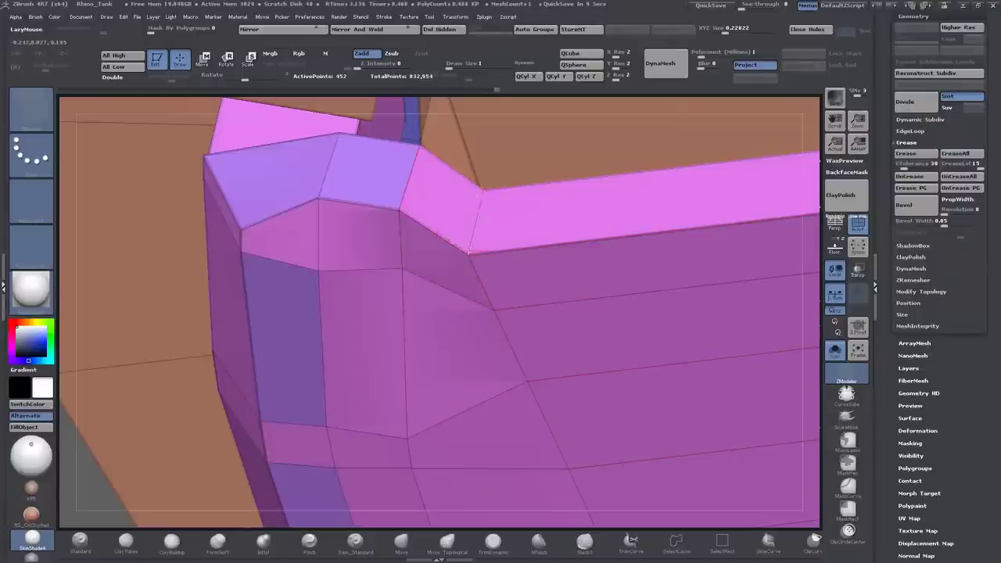
# Check the creased corner under smooth subdivision from several angles.
pyautogui.press('d')
pyautogui.hotkey('shift', 'f')
pyautogui.hotkey('shift', 'f')
pyautogui.moveTo(102, 470); pyautogui.dragTo(356, 442)
pyautogui.moveTo(376, 383); pyautogui.dragTo(816, 297)
pyautogui.hotkey('shift', 'f')
pyautogui.hotkey('shift', 'd')
pyautogui.hotkey('shift', 'f')
pyautogui.moveTo(62, 366); pyautogui.dragTo(485, 336)
# Set the ZModeler edge action to Split.
pyautogui.press('space')
pyautogui.moveTo(583, 320); pyautogui.dragTo(370, 399)
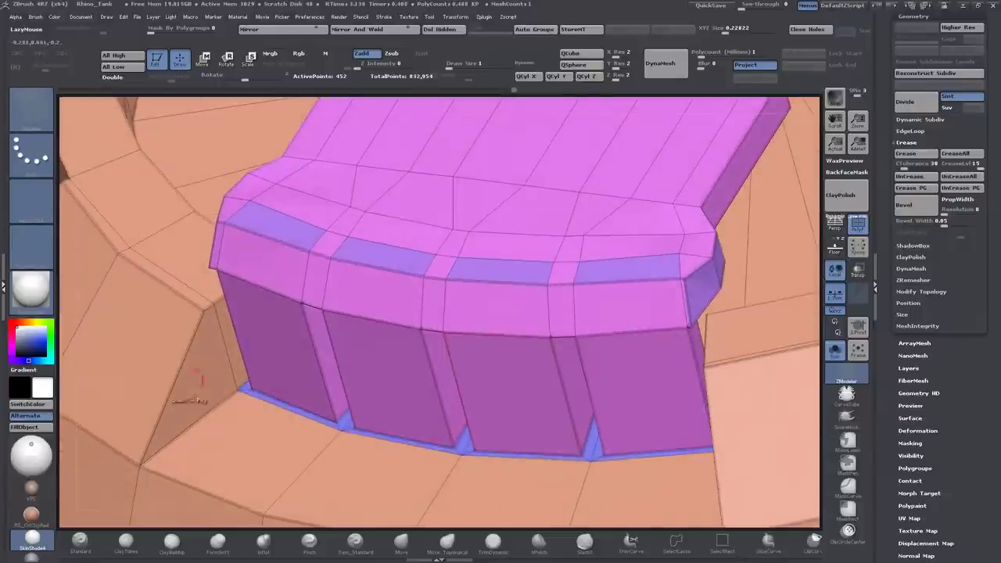
pyautogui.press('space')
pyautogui.click(626, 312)
# Pick a ZModeler point action and preview the block smoothed with dynamic subdivision.
pyautogui.press('space')
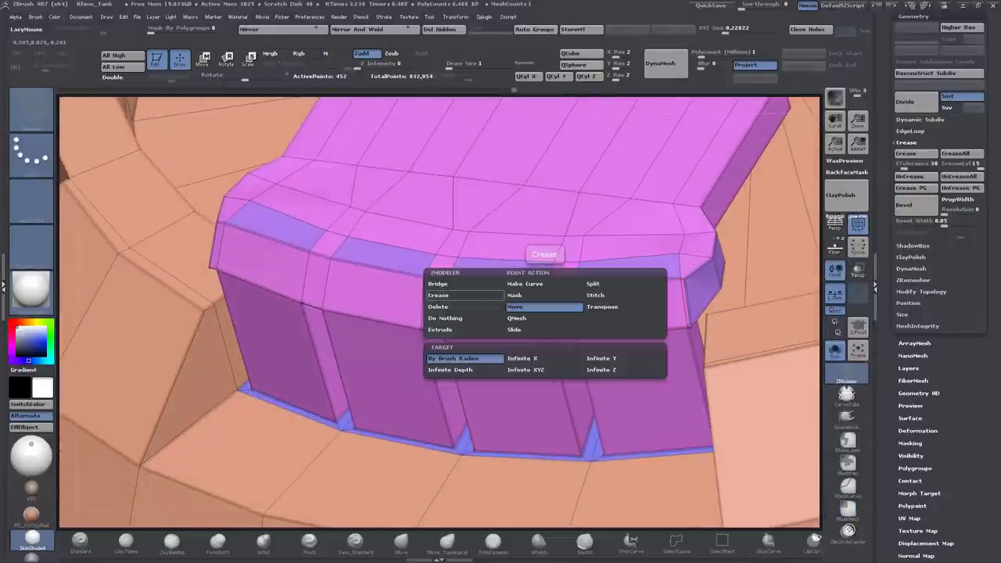
pyautogui.click(532, 330)
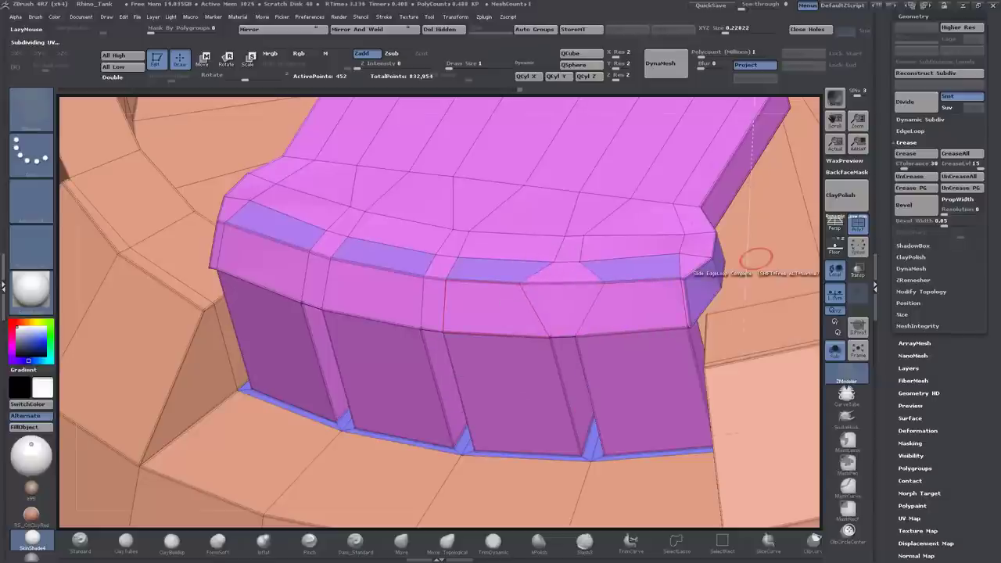
pyautogui.hotkey('ctrl', 'd')
pyautogui.hotkey('shift', 'f')
pyautogui.hotkey('shift', 'd')
pyautogui.hotkey('shift', 'f')
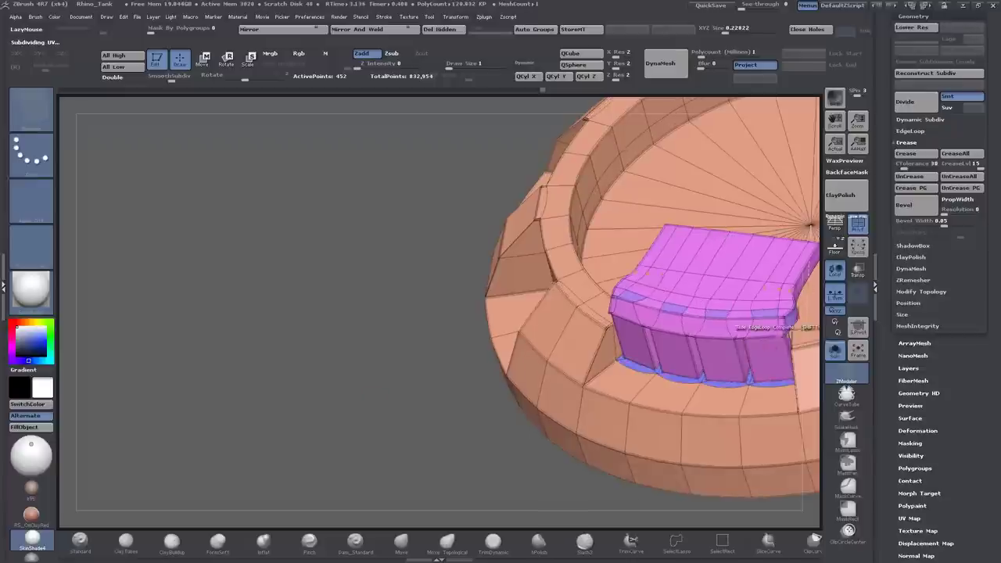
# Inspect the smoothed ring's rim, then frame the model with F in a top-down view.
pyautogui.hotkey('shift', 'f')
pyautogui.hotkey('ctrl', 'd')
pyautogui.moveTo(313, 313); pyautogui.dragTo(344, 297)
pyautogui.moveTo(234, 313); pyautogui.dragTo(336, 250)
pyautogui.press('f')
pyautogui.moveTo(407, 360)
pyautogui.mouseDown()
pyautogui.moveTo(415, 329)
pyautogui.moveTo(427, 367)
pyautogui.mouseUp()
# Select the Hatch lid deci subtool and make the tank body parts visible again.
pyautogui.keyDown('alt'); pyautogui.click(429, 369); pyautogui.keyUp('alt')
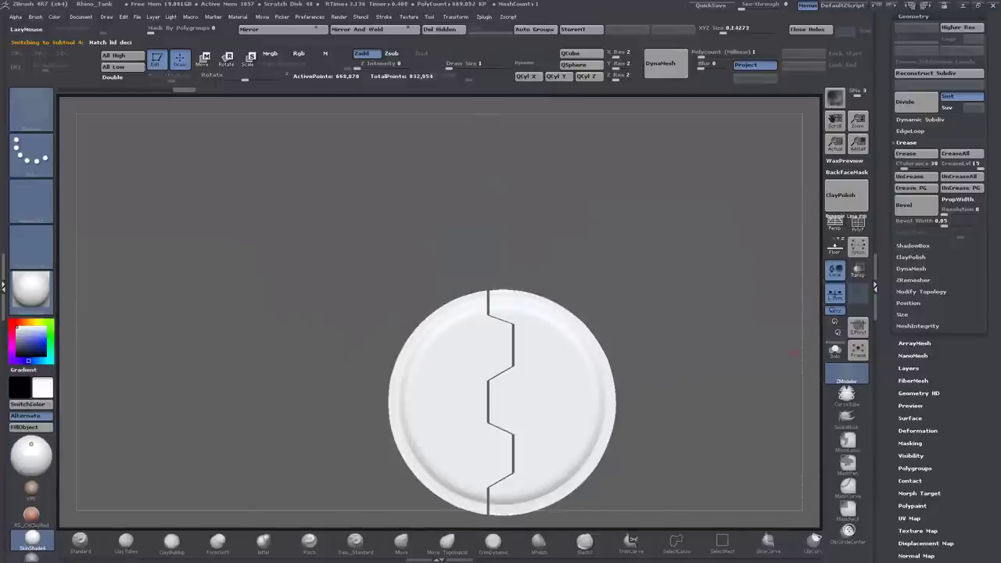
pyautogui.scroll(-5, 474, 352)
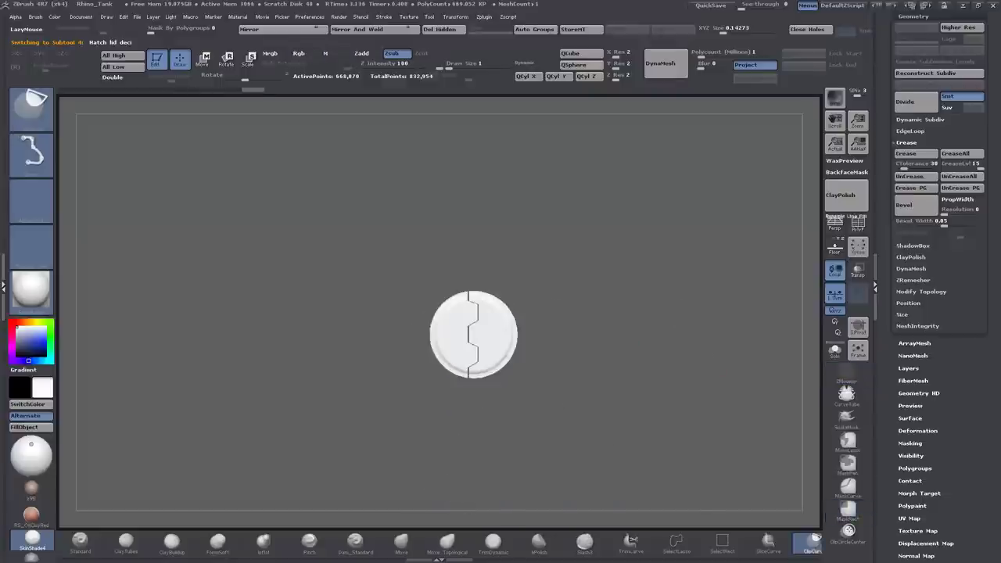
pyautogui.scroll(-3, 462, 330)
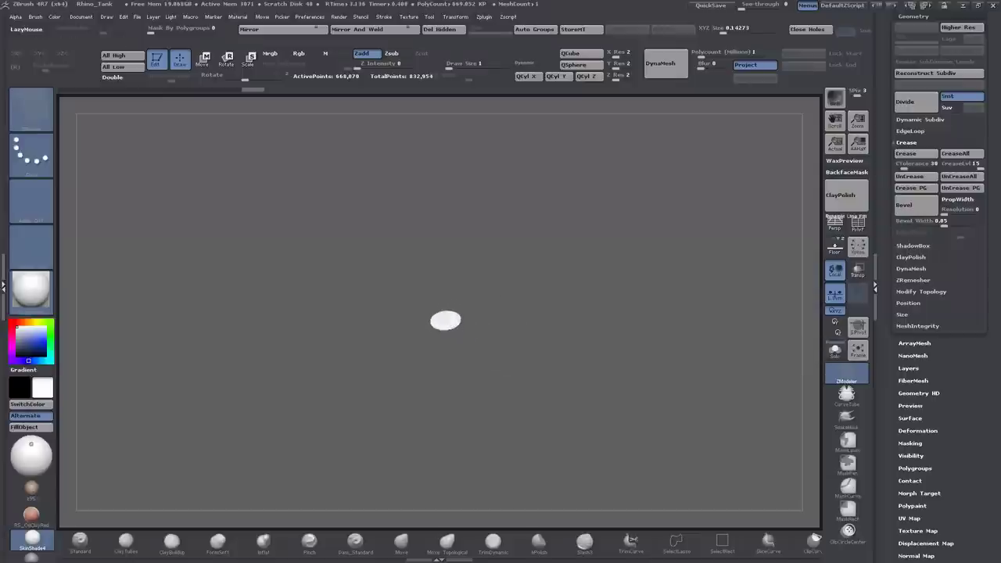
pyautogui.scroll(5, 939, 313)
pyautogui.click(978, 172)
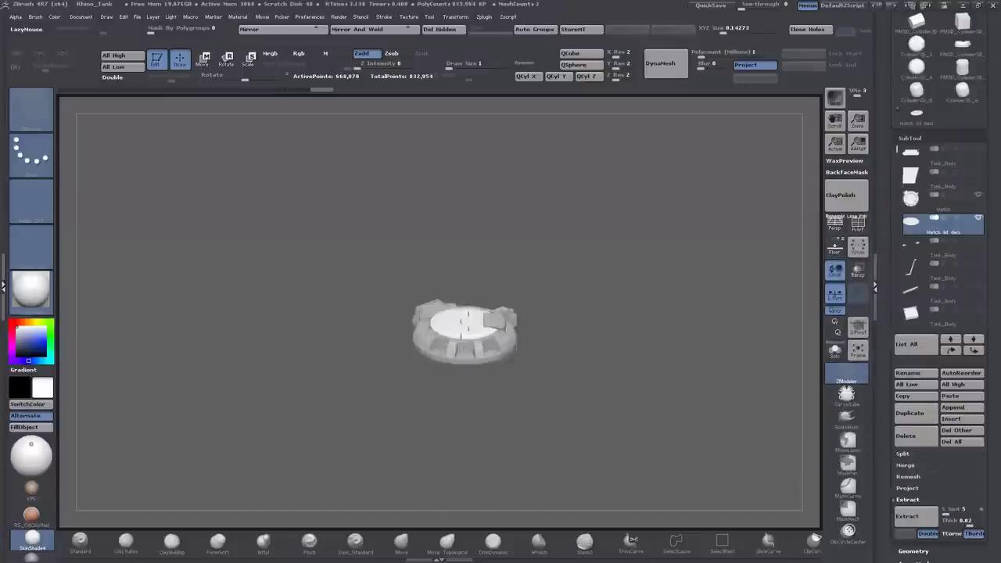
# Move the hatch lid down along a transpose line to seat it.
pyautogui.moveTo(196, 195); pyautogui.dragTo(195, 329)
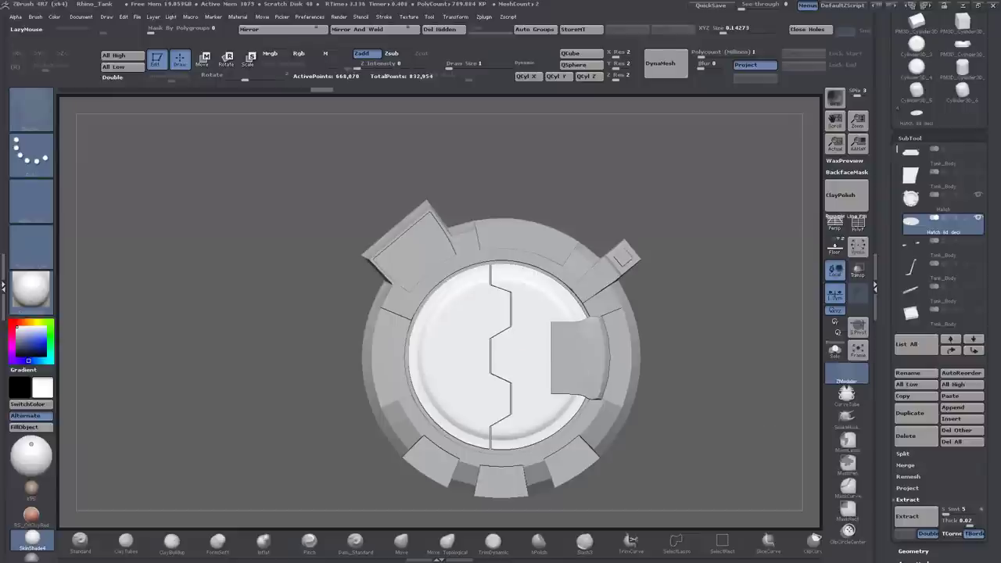
pyautogui.press('r')
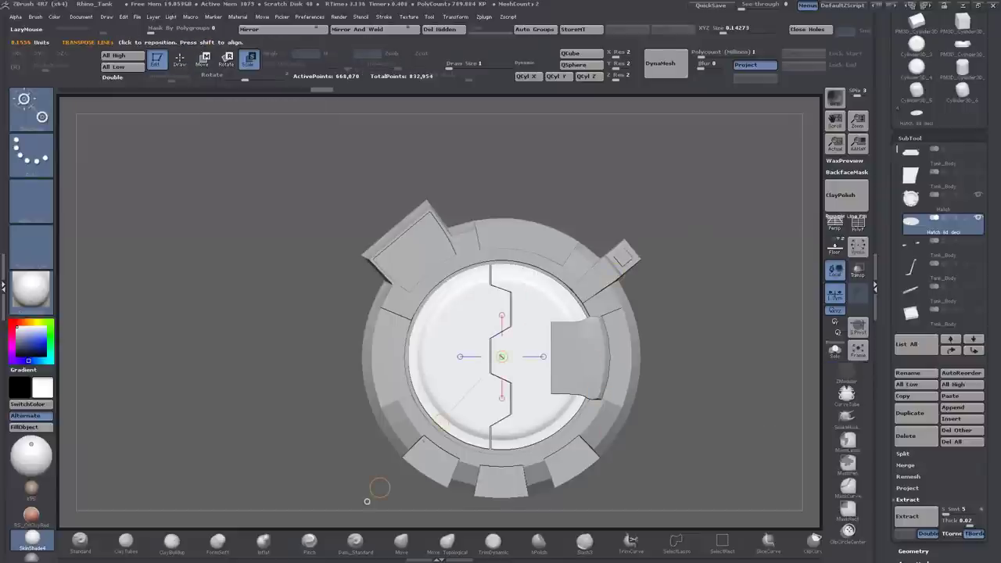
pyautogui.keyDown('alt'); pyautogui.moveTo(367, 501); pyautogui.dragTo(384, 398); pyautogui.keyUp('alt')
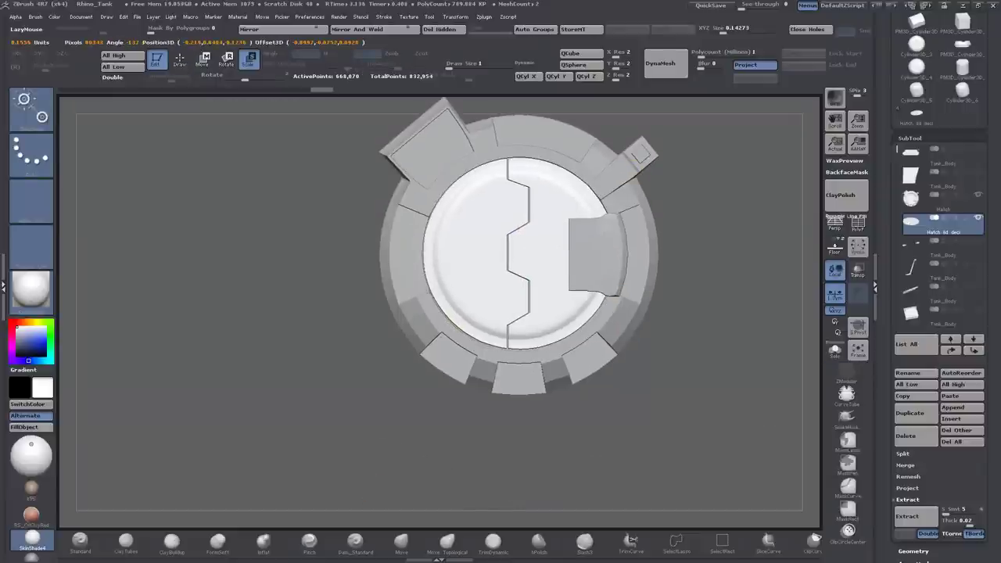
pyautogui.moveTo(501, 298); pyautogui.dragTo(501, 444)
pyautogui.press('w')
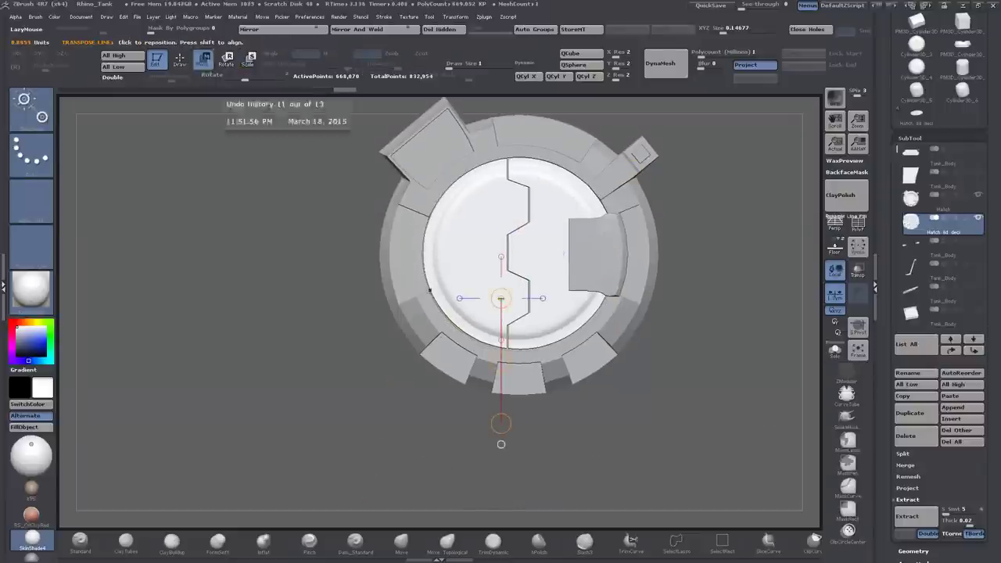
pyautogui.moveTo(494, 343); pyautogui.dragTo(501, 368)
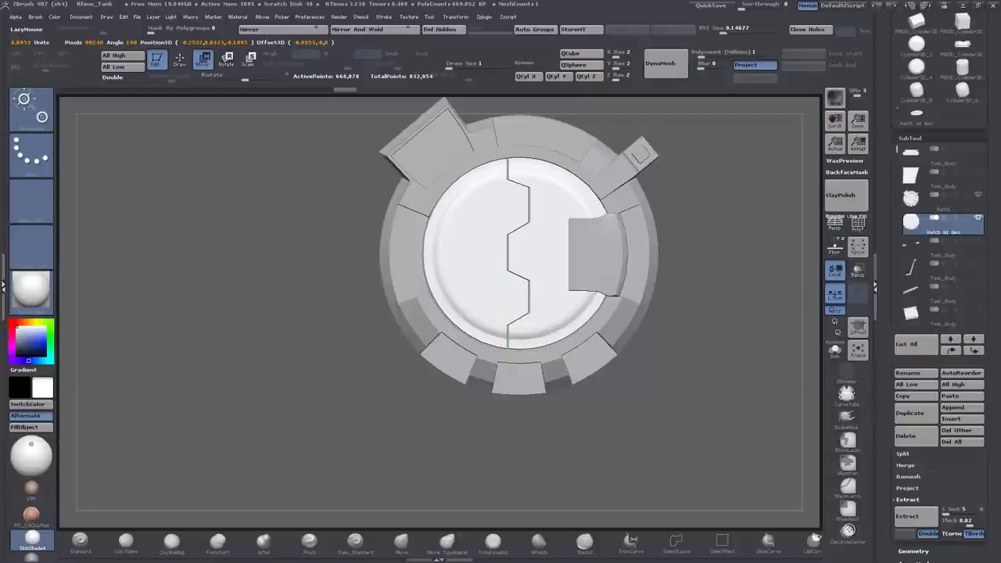
pyautogui.moveTo(235, 352); pyautogui.dragTo(235, 239)
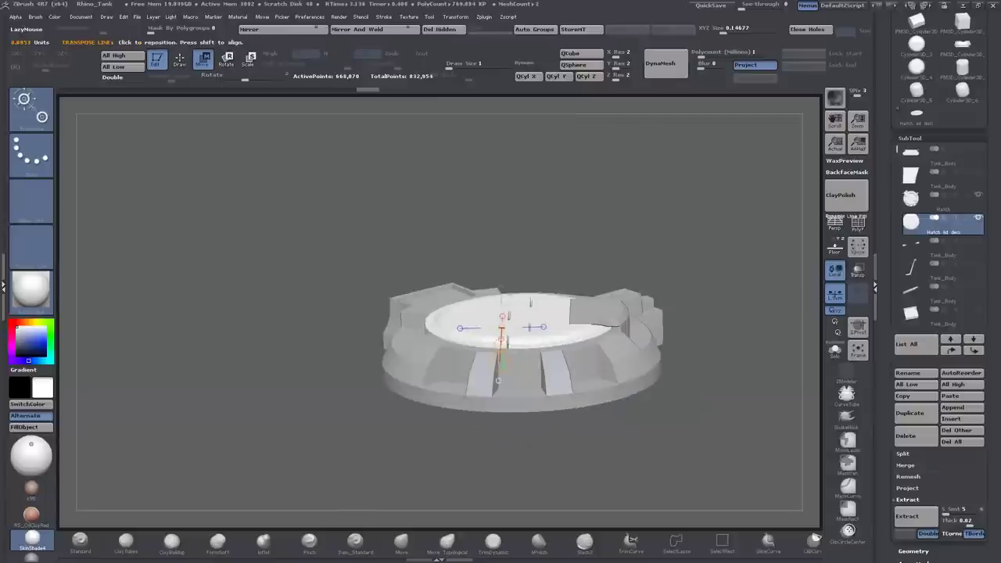
# Show all other tank parts, including the hidden Tank_Body panel, alongside the hatch ring.
pyautogui.click(978, 217)
pyautogui.click(978, 241)
pyautogui.moveTo(931, 223)
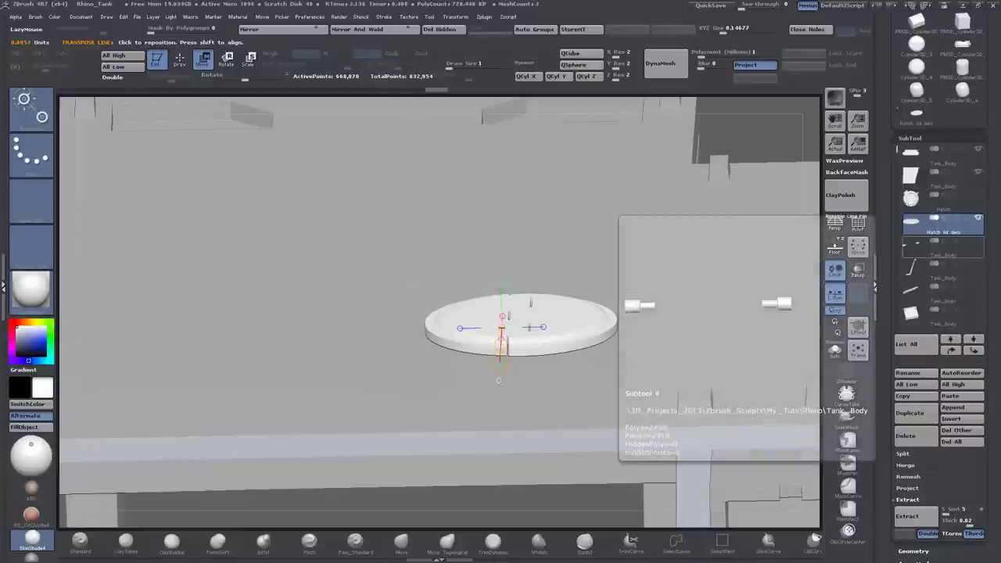
pyautogui.click(978, 218)
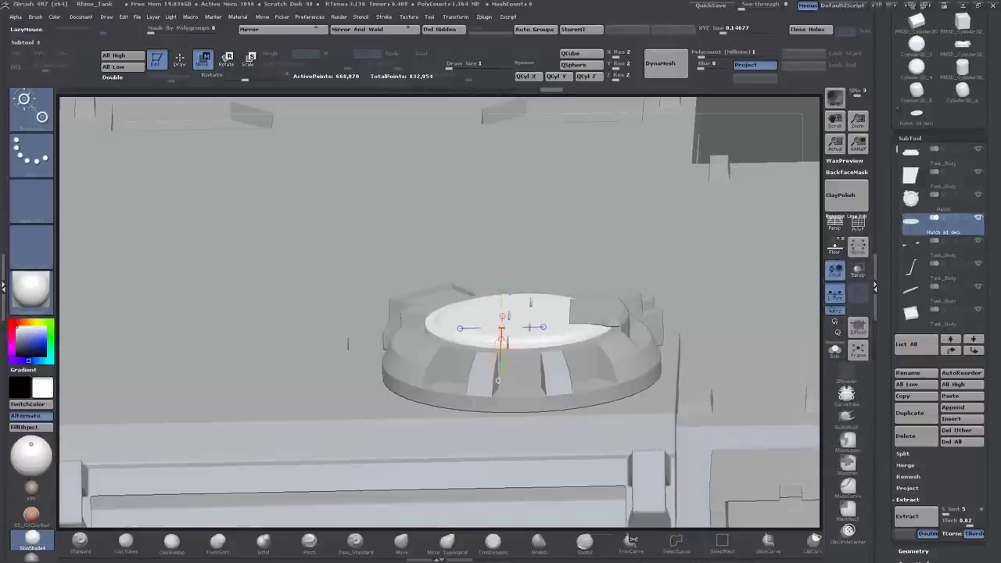
pyautogui.moveTo(931, 156)
pyautogui.scroll(-3, 943, 227)
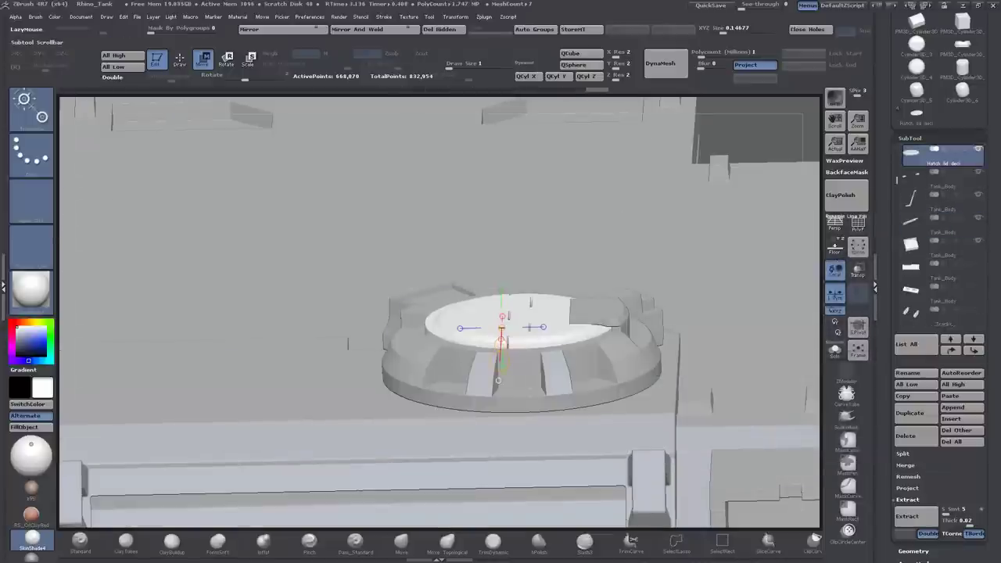
pyautogui.click(978, 264)
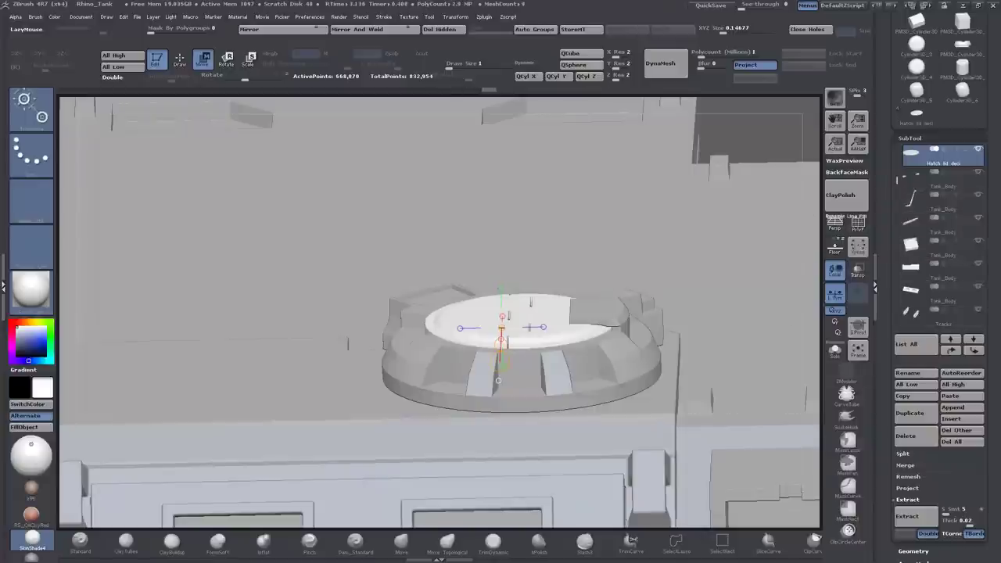
pyautogui.moveTo(897, 180); pyautogui.dragTo(897, 259)
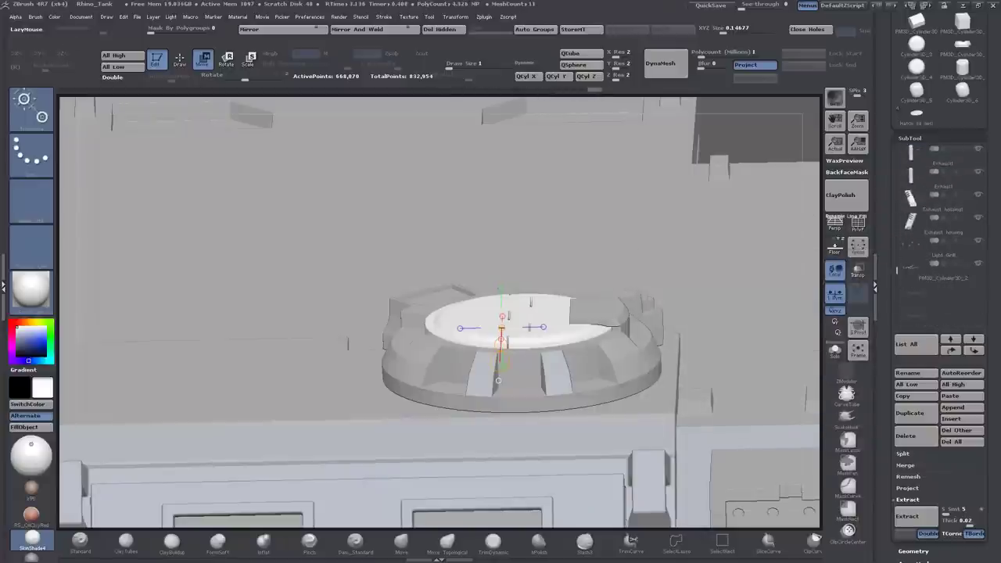
# Mirror and weld the exhaust housing onto the opposite side of the tank.
pyautogui.press('f')
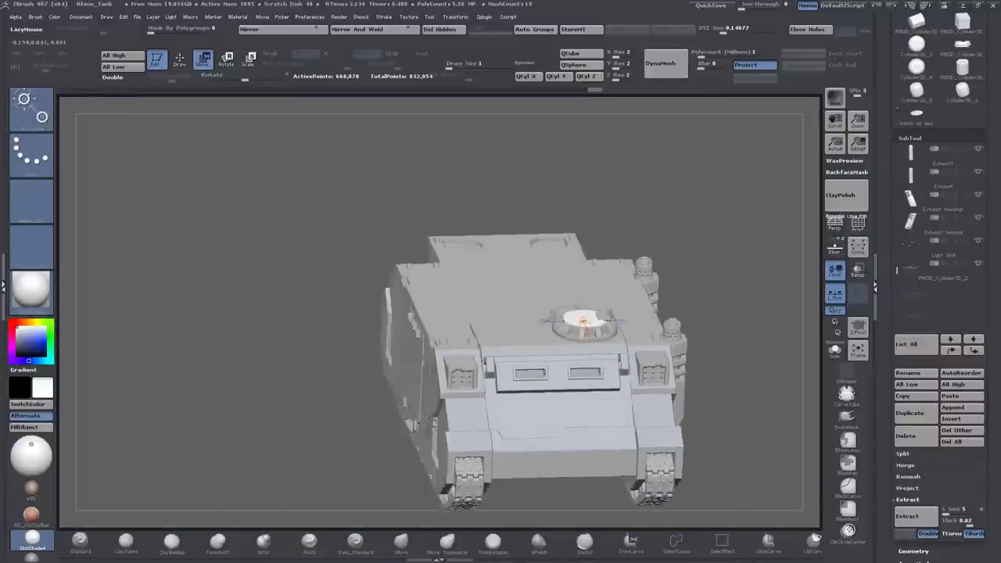
pyautogui.moveTo(234, 273)
pyautogui.mouseDown()
pyautogui.moveTo(141, 321)
pyautogui.moveTo(70, 281)
pyautogui.mouseUp()
pyautogui.keyDown('alt'); pyautogui.click(588, 329); pyautogui.keyUp('alt')
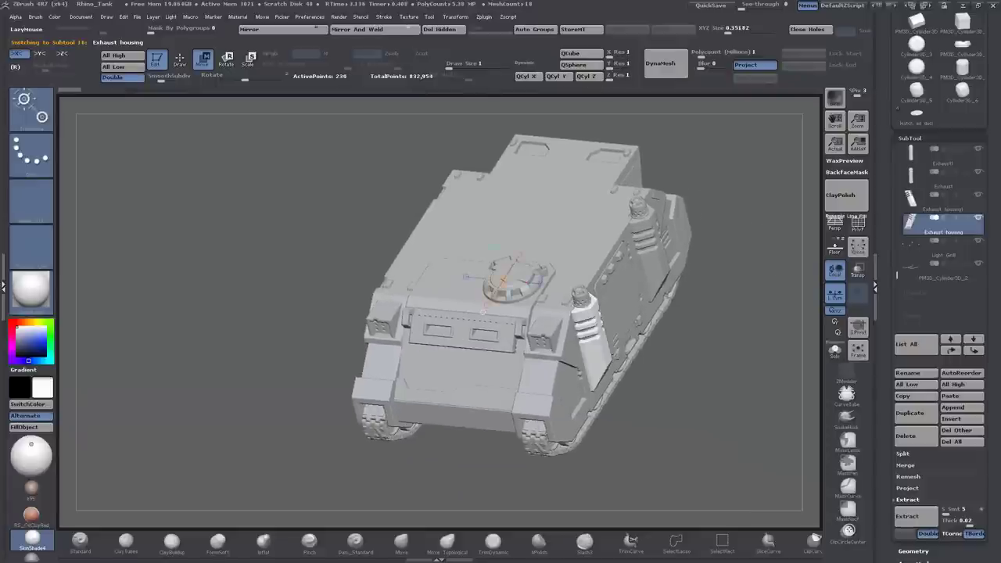
pyautogui.moveTo(196, 329); pyautogui.dragTo(176, 301)
pyautogui.click(372, 29)
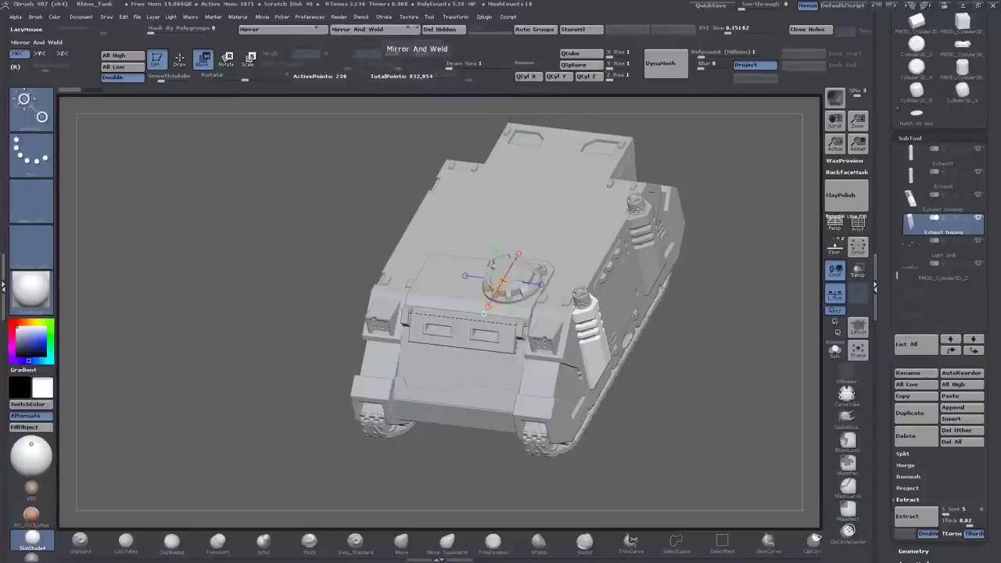
pyautogui.click(372, 29)
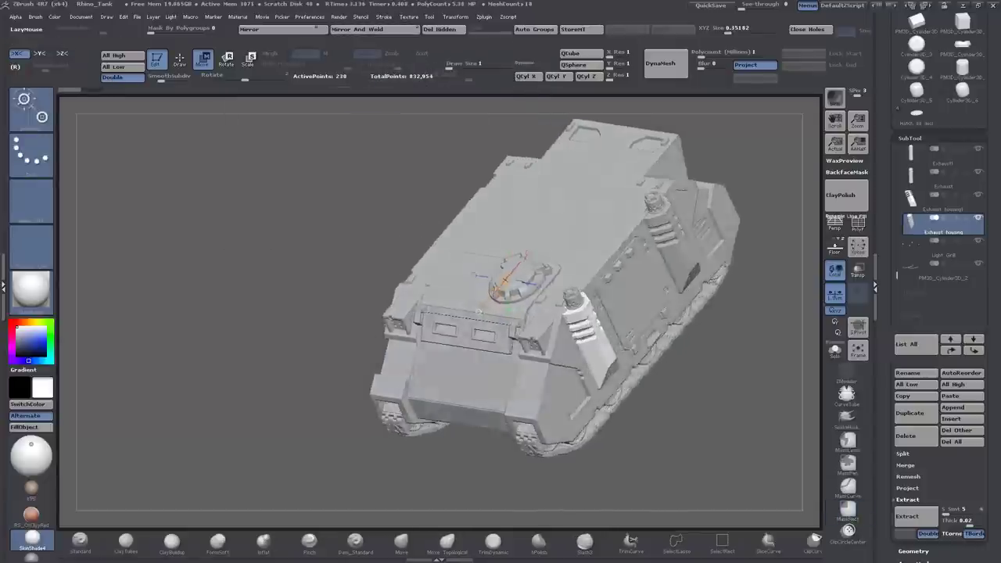
pyautogui.moveTo(195, 329); pyautogui.dragTo(184, 243)
pyautogui.click(372, 29)
# Mirror and weld the two exhaust parts across the tank.
pyautogui.hotkey('alt', 'Up')
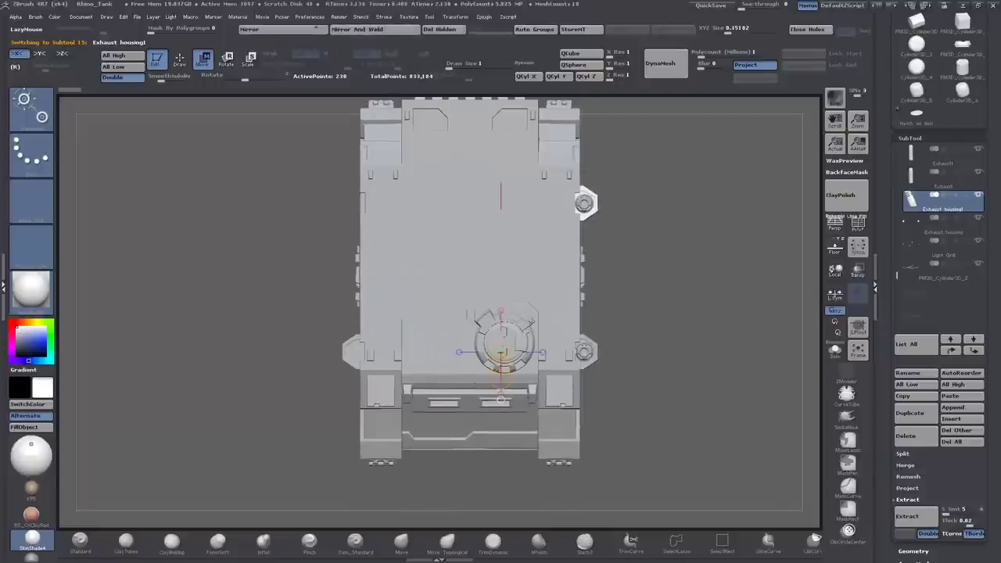
pyautogui.hotkey('alt', 'Up')
pyautogui.hotkey('alt', 'Up')
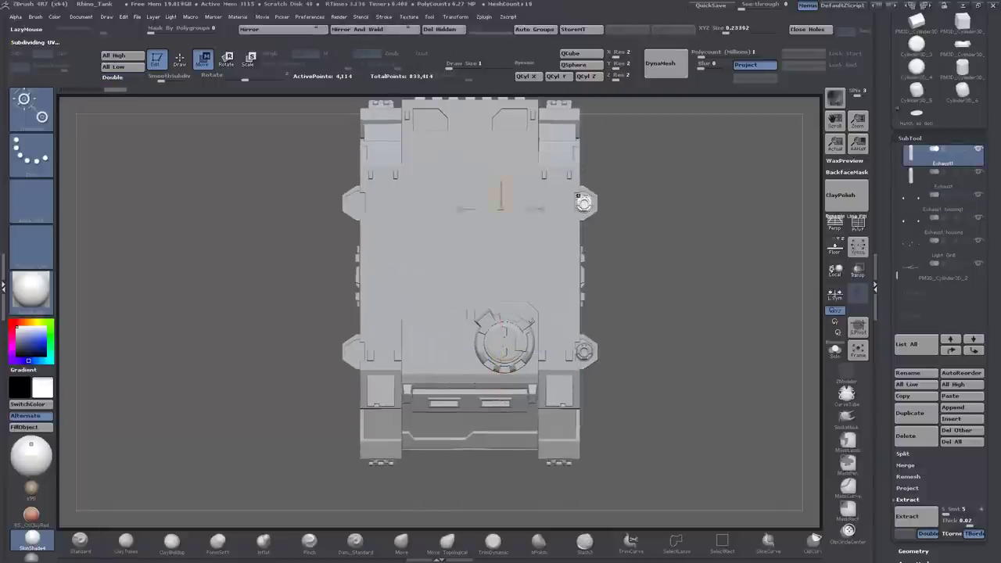
pyautogui.click(374, 29)
pyautogui.hotkey('alt', 'Down')
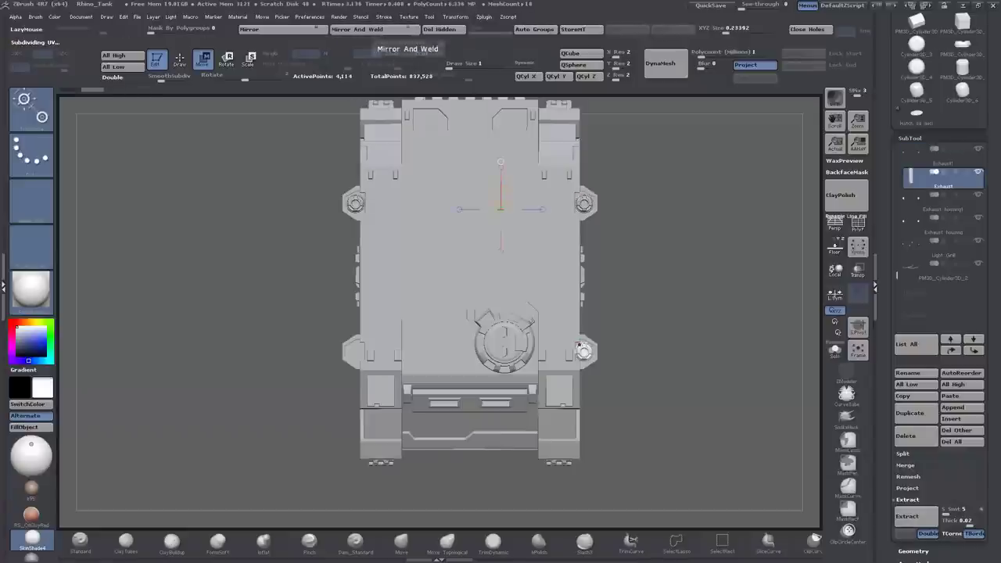
pyautogui.click(374, 29)
pyautogui.moveTo(704, 391); pyautogui.dragTo(790, 367)
# Select the Light Grill, turn on perspective, and try MatCap Gray then z95 materials.
pyautogui.keyDown('alt'); pyautogui.click(493, 301); pyautogui.keyUp('alt')
pyautogui.moveTo(728, 438); pyautogui.dragTo(626, 443)
pyautogui.press('p')
pyautogui.scroll(5, 438, 344)
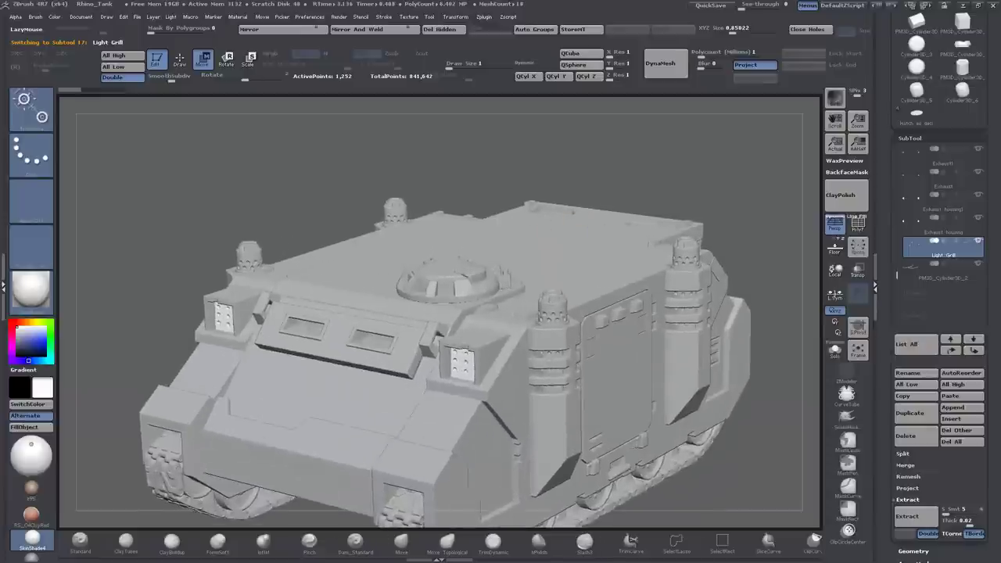
pyautogui.click(31, 289)
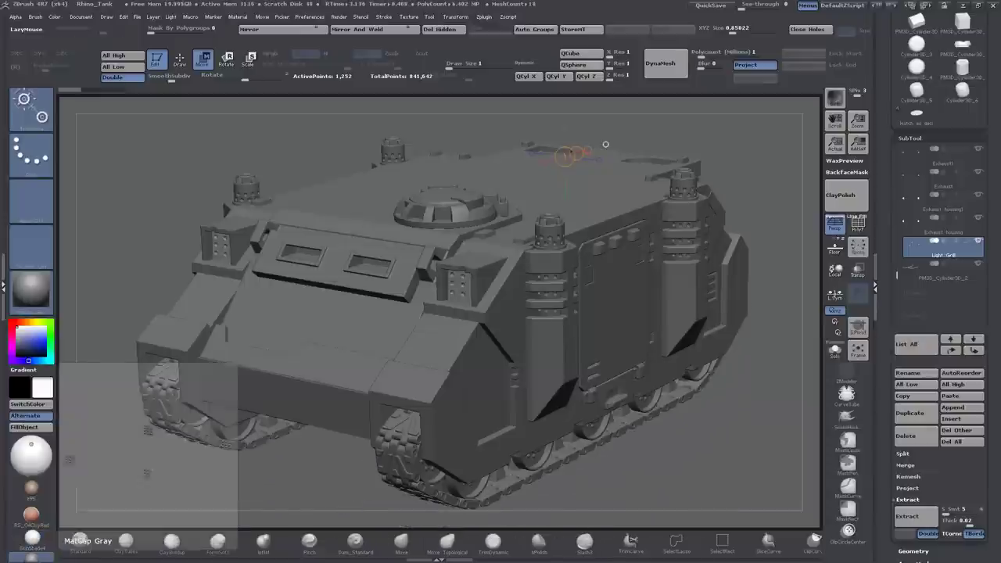
pyautogui.click(31, 489)
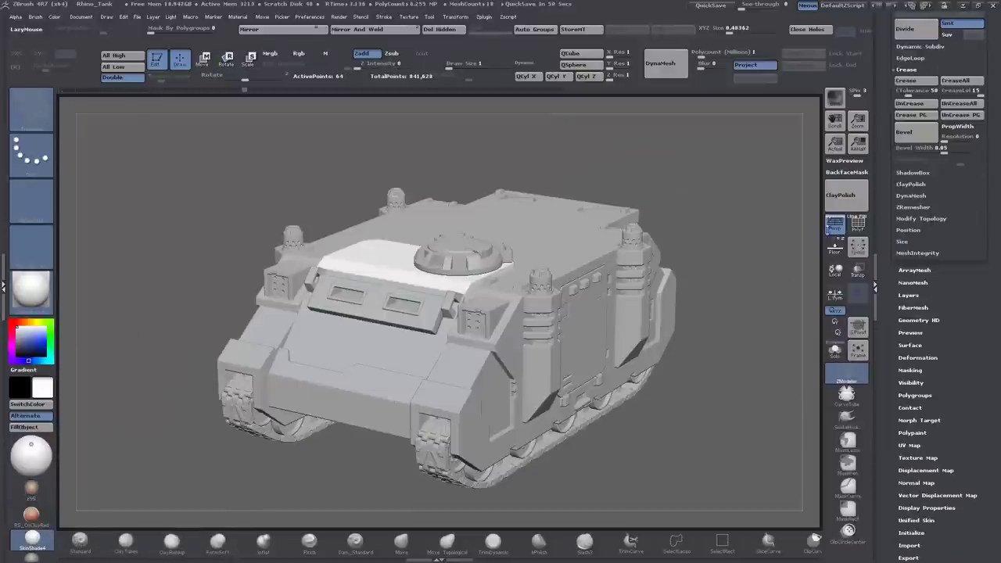
# Solo the yellow rear-deck panel and view it from the top over the floor reference.
pyautogui.click(836, 349)
pyautogui.moveTo(697, 293); pyautogui.dragTo(805, 280)
pyautogui.click(835, 247)
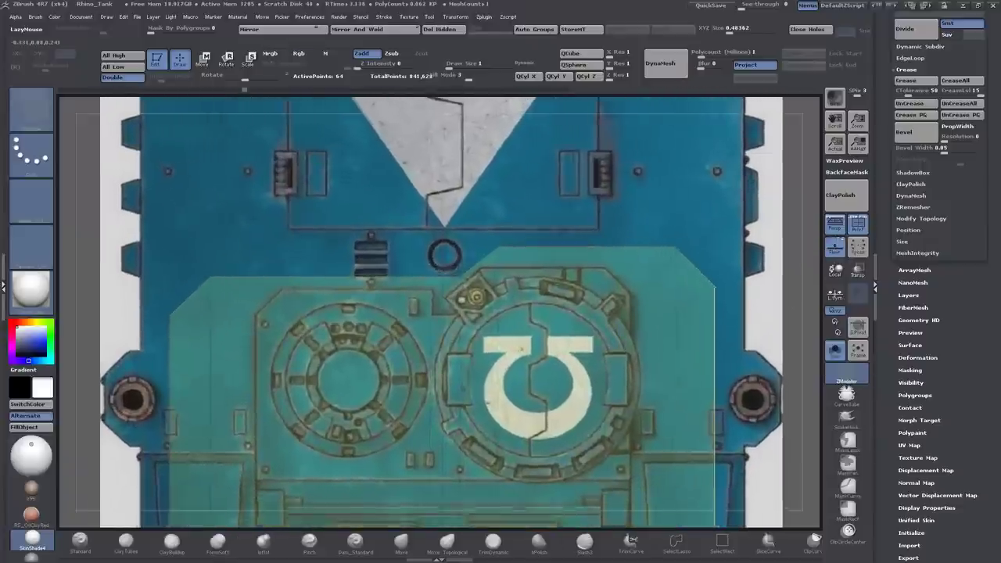
pyautogui.moveTo(222, 345)
pyautogui.keyDown('alt'); pyautogui.mouseDown()
pyautogui.moveTo(223, 296)
pyautogui.moveTo(258, 336)
pyautogui.mouseUp(); pyautogui.keyUp('alt')
# Inset the circular hatch polygroup into an octagon with ZModeler.
pyautogui.press('space')
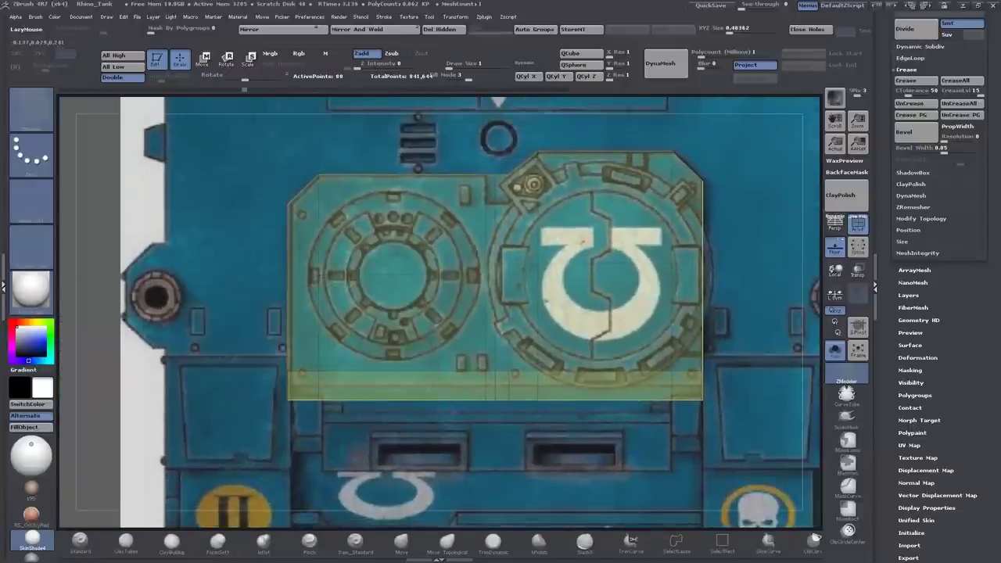
pyautogui.moveTo(319, 276); pyautogui.dragTo(396, 274)
pyautogui.click(316, 303)
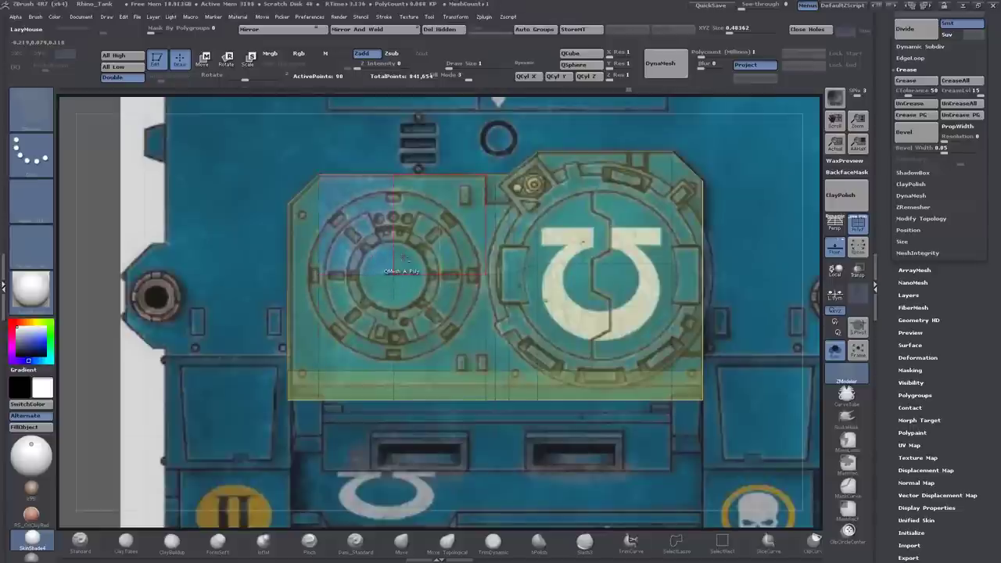
pyautogui.moveTo(402, 260); pyautogui.dragTo(400, 188)
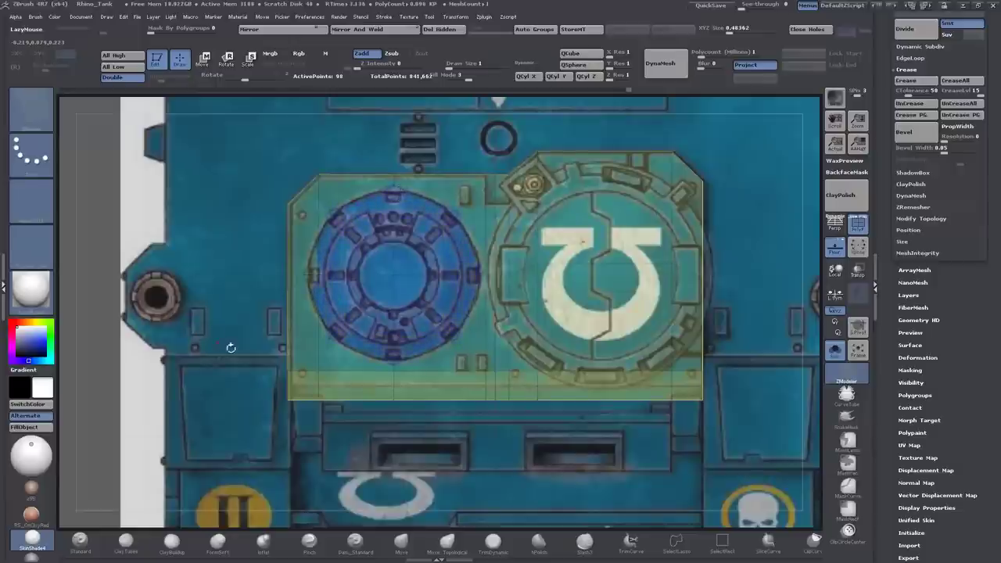
# Undo the trial octagon insets on the yellow deck panel.
pyautogui.click(834, 249)
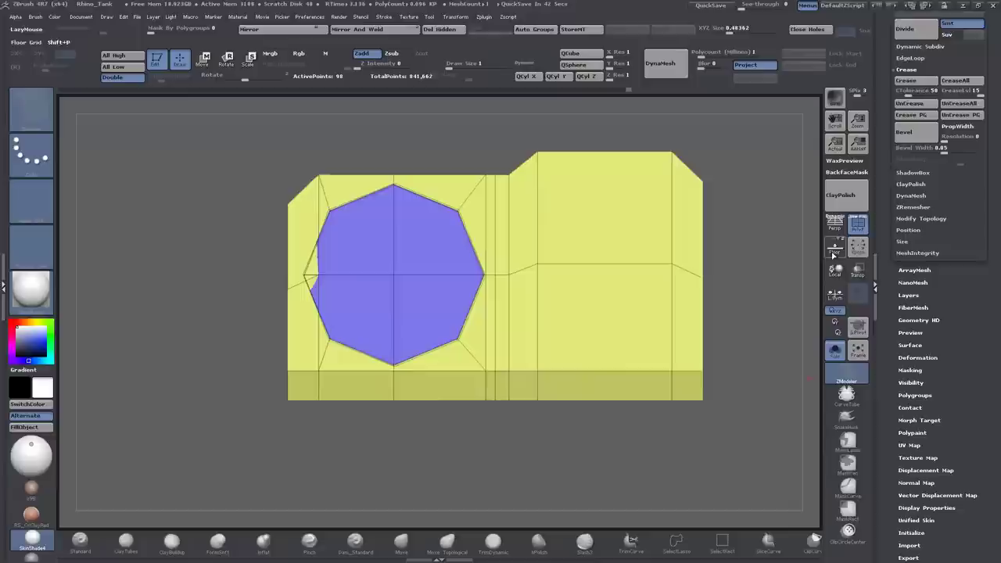
pyautogui.moveTo(240, 402); pyautogui.dragTo(211, 335)
pyautogui.hotkey('ctrl', 'z')
pyautogui.click(417, 274)
pyautogui.hotkey('ctrl', 'z')
pyautogui.moveTo(447, 179); pyautogui.dragTo(129, 464)
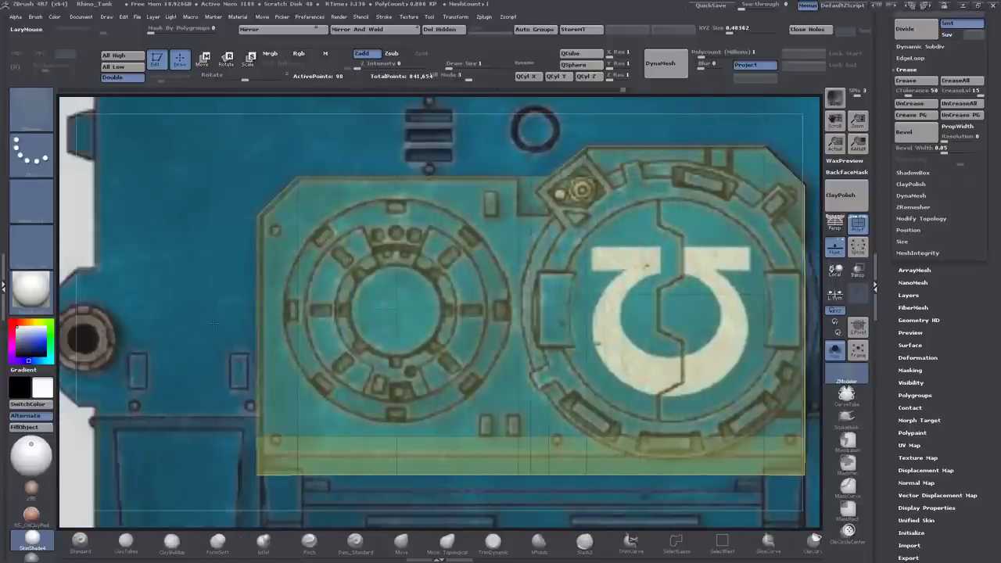
# Slide points on the hatch's centre disc polygons with ZModeler.
pyautogui.press('space')
pyautogui.press('space')
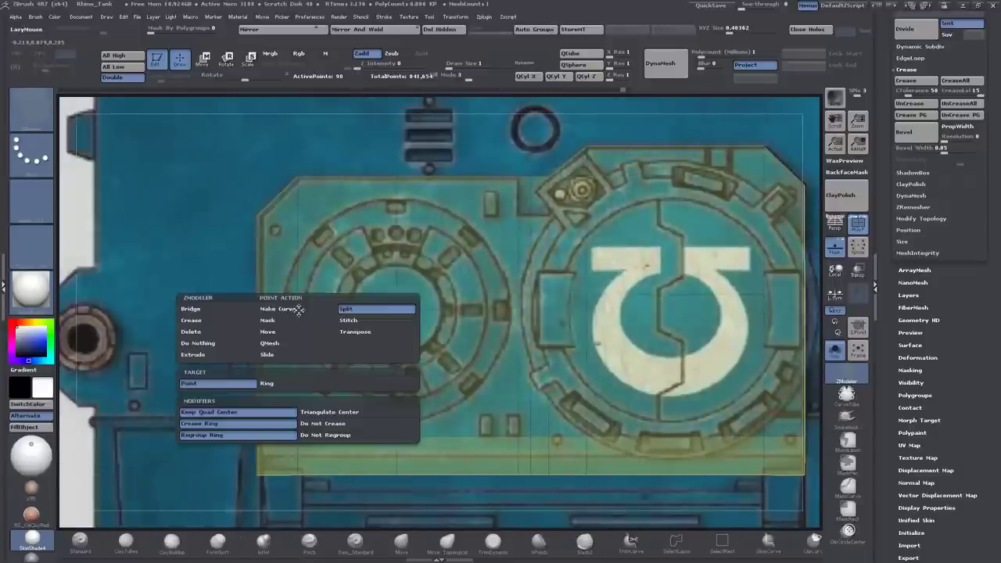
pyautogui.click(298, 355)
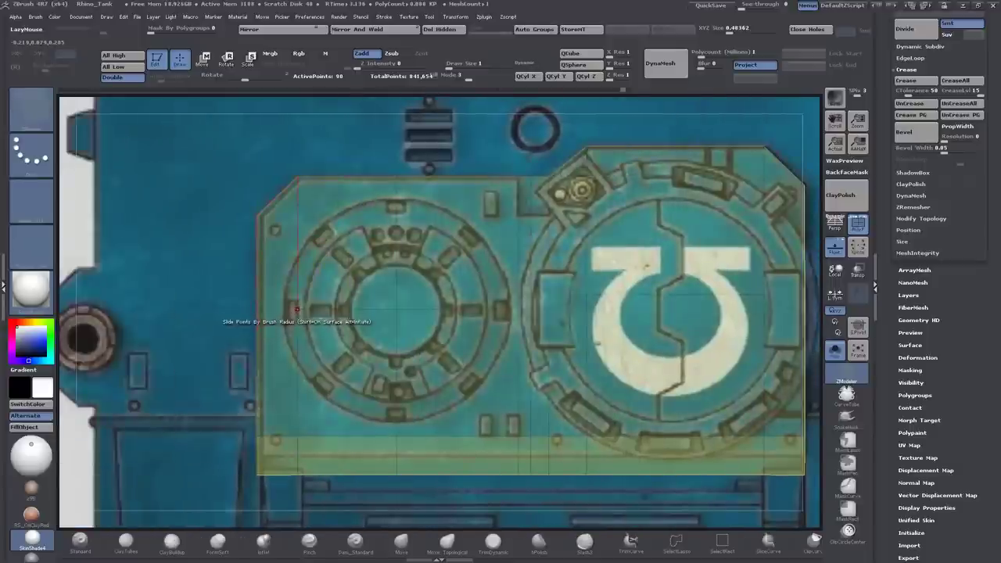
pyautogui.press('space')
pyautogui.click(394, 329)
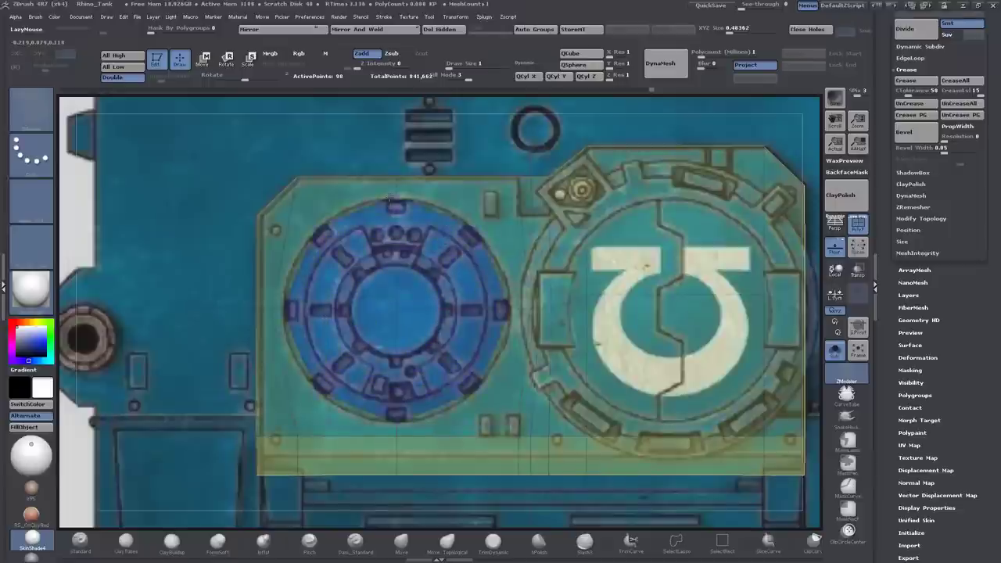
# Extrude the octagon polygon inward to sink it into the panel.
pyautogui.click(835, 250)
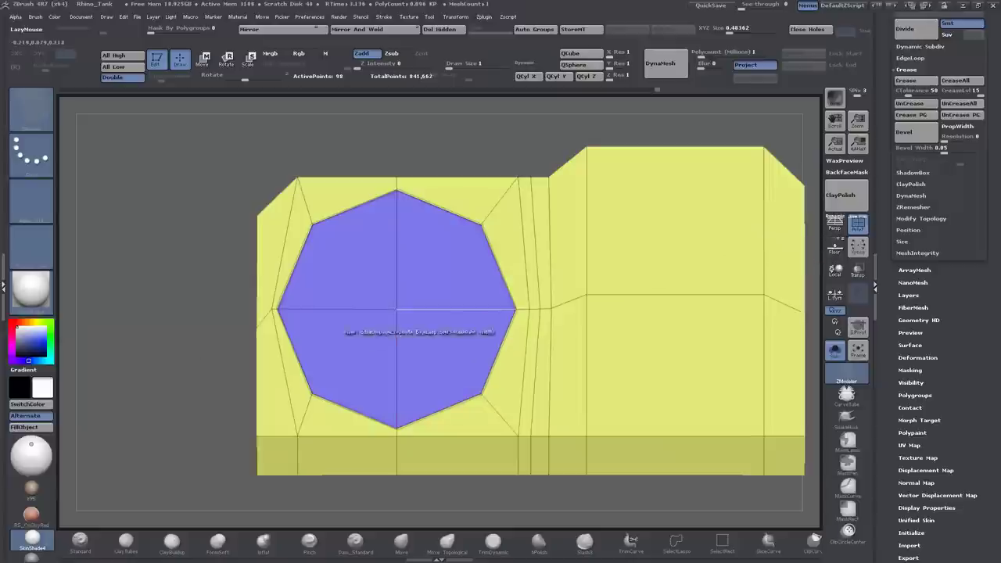
pyautogui.moveTo(201, 342); pyautogui.dragTo(187, 313)
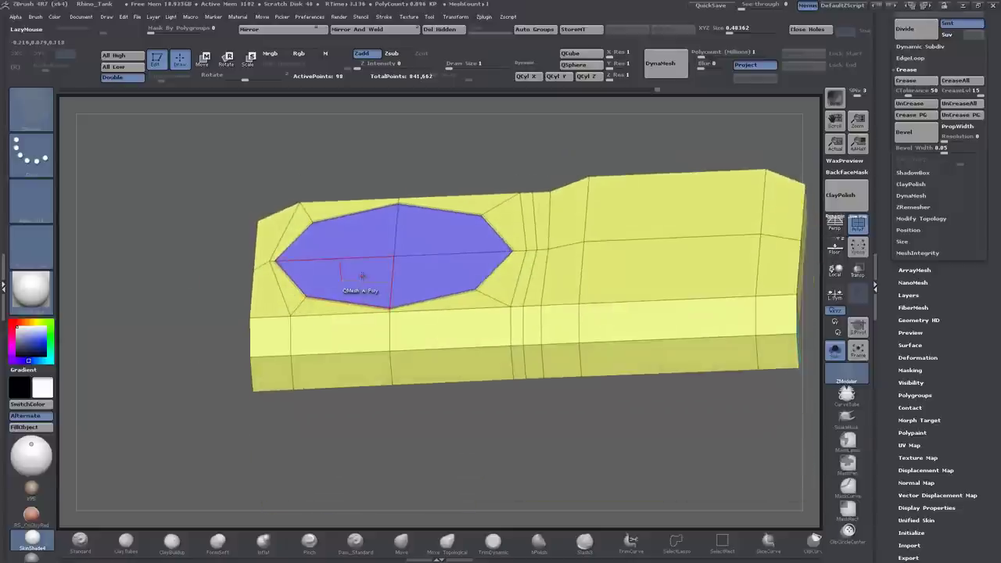
pyautogui.press('space')
pyautogui.click(439, 322)
pyautogui.moveTo(356, 283); pyautogui.dragTo(355, 319)
pyautogui.press('space')
# Insert a cylinder mesh and delete its extra horizontal and vertical edge loops.
pyautogui.press('b')
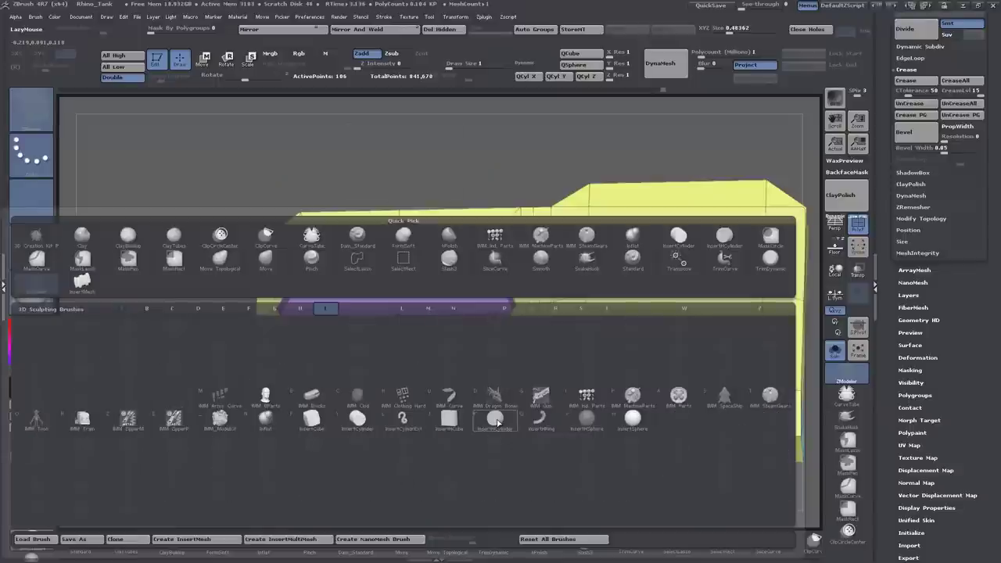
pyautogui.press('Escape')
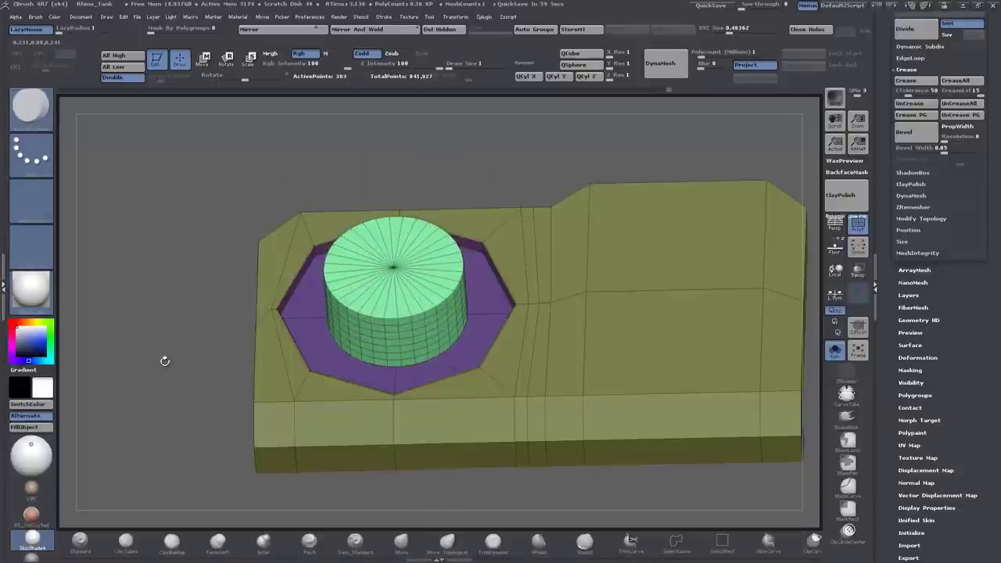
pyautogui.keyDown('shift'); pyautogui.moveTo(165, 361); pyautogui.dragTo(254, 365); pyautogui.keyUp('shift')
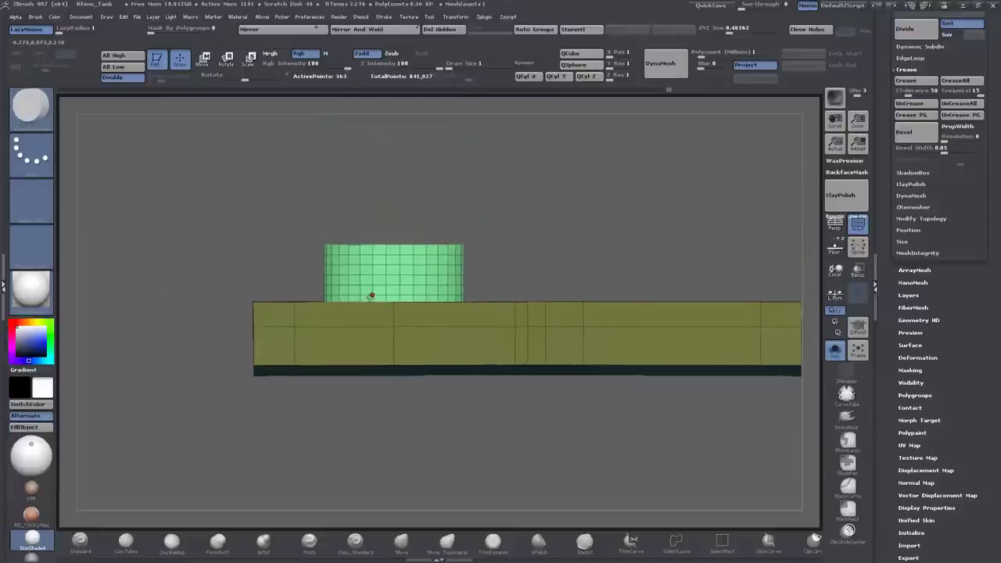
pyautogui.click(844, 380)
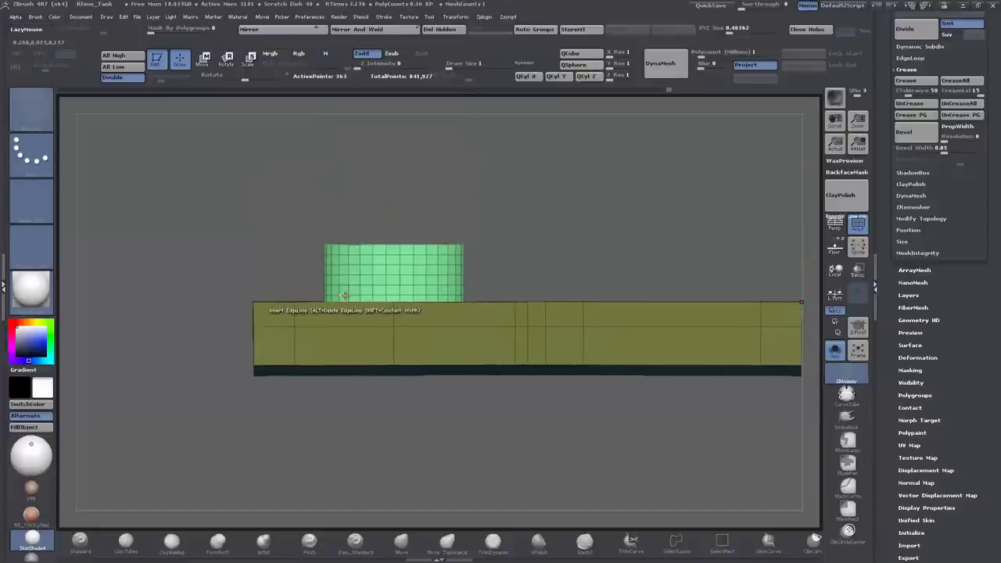
pyautogui.keyDown('alt'); pyautogui.click(339, 274); pyautogui.keyUp('alt')
pyautogui.keyDown('alt'); pyautogui.click(343, 259); pyautogui.keyUp('alt')
# Move the cylinder down and scale it up to fill the octagonal recess.
pyautogui.click(202, 58)
pyautogui.moveTo(393, 214); pyautogui.dragTo(355, 301)
pyautogui.press('e')
pyautogui.moveTo(508, 258); pyautogui.dragTo(515, 189)
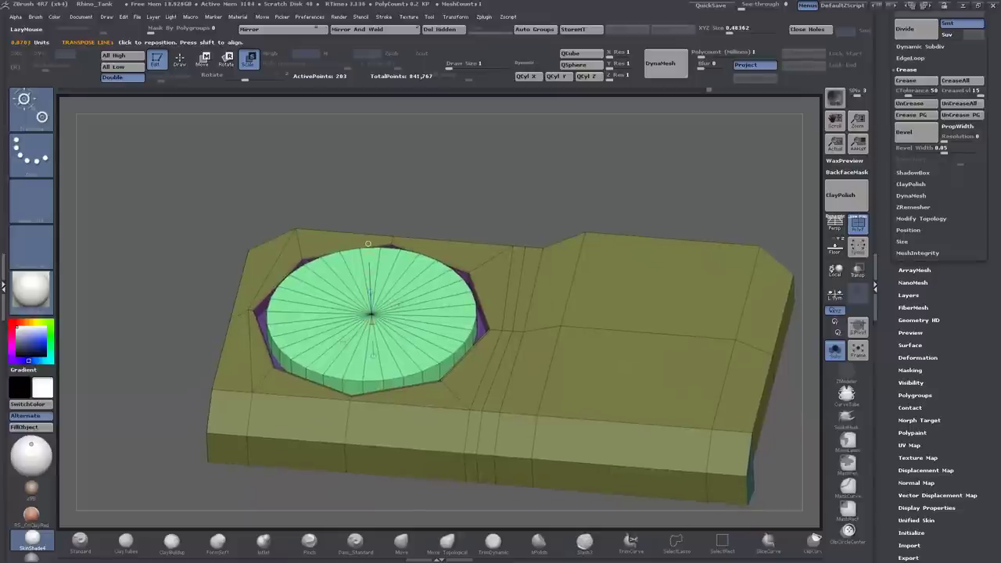
# Inset a flat-inner ring into the cylinder's top face.
pyautogui.click(179, 57)
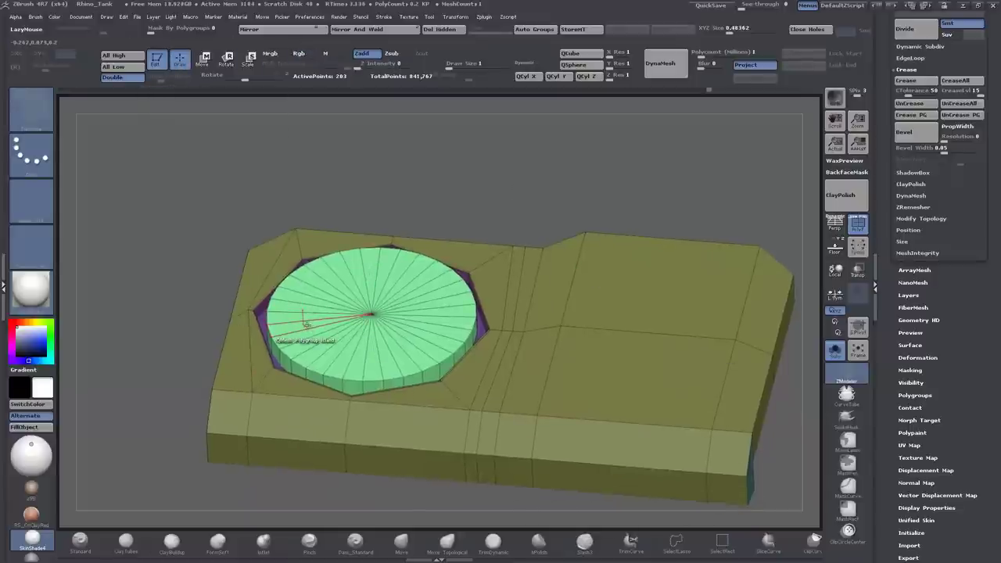
pyautogui.press('space')
pyautogui.press('space')
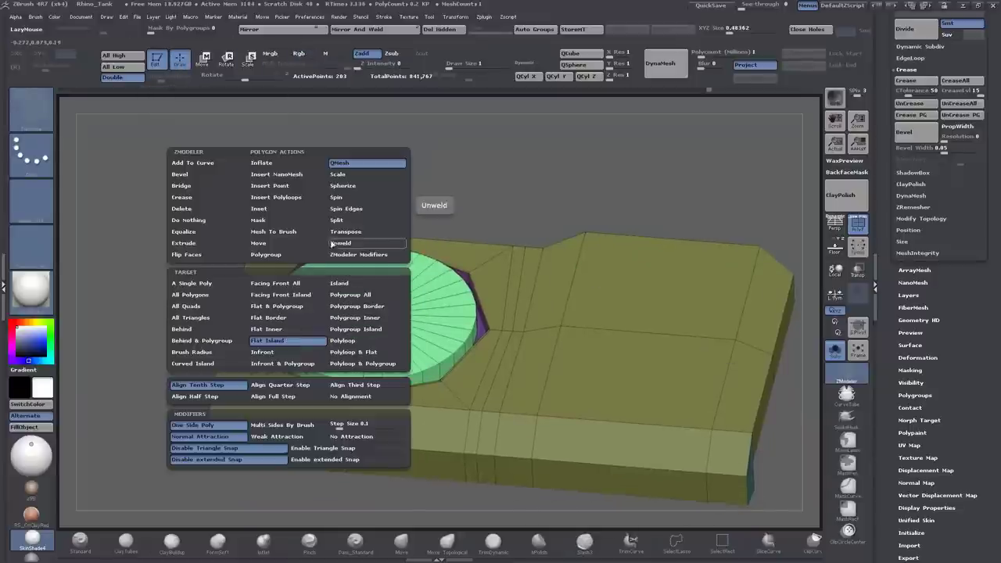
pyautogui.click(258, 209)
pyautogui.click(266, 335)
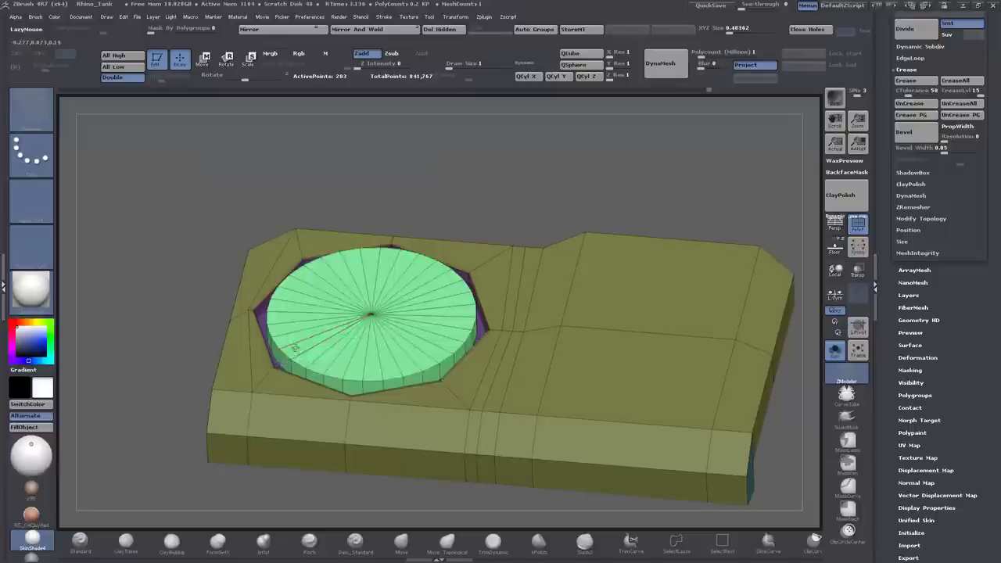
pyautogui.press('space')
pyautogui.moveTo(295, 337); pyautogui.dragTo(292, 331)
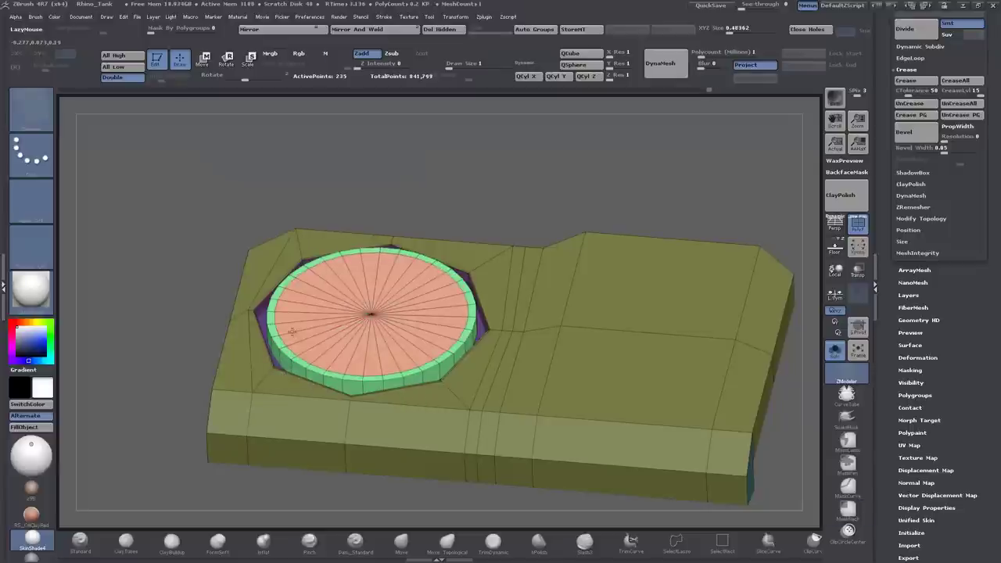
pyautogui.moveTo(293, 331); pyautogui.dragTo(295, 323)
# Add two edge loops near the rim of the cylinder top.
pyautogui.press('space')
pyautogui.click(306, 324)
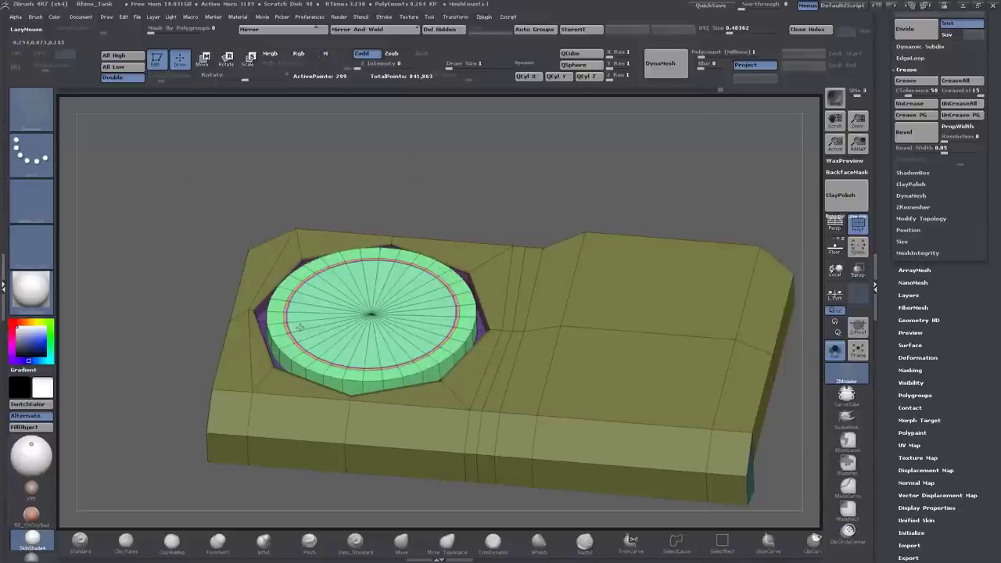
pyautogui.click(299, 327)
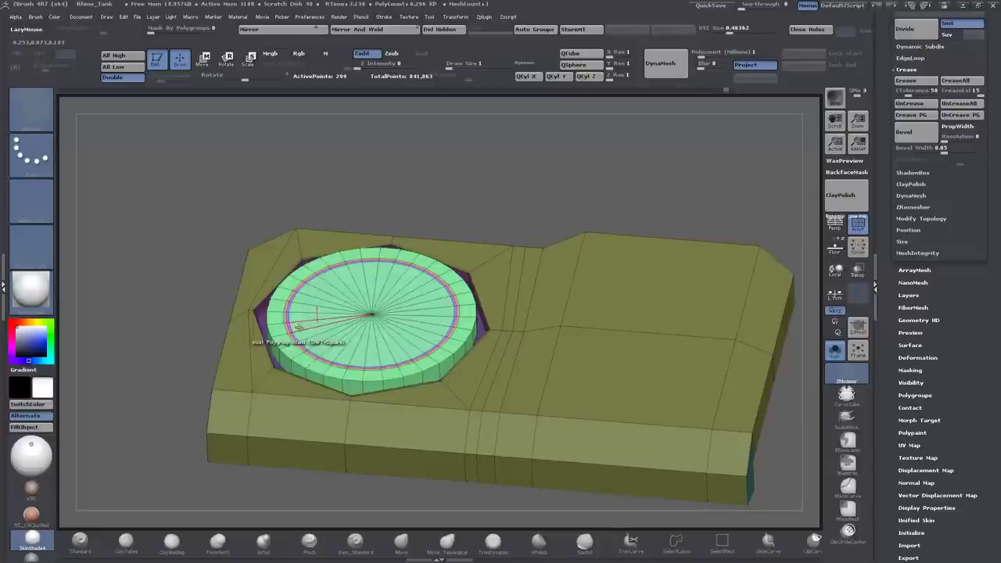
pyautogui.press('space')
pyautogui.click(314, 336)
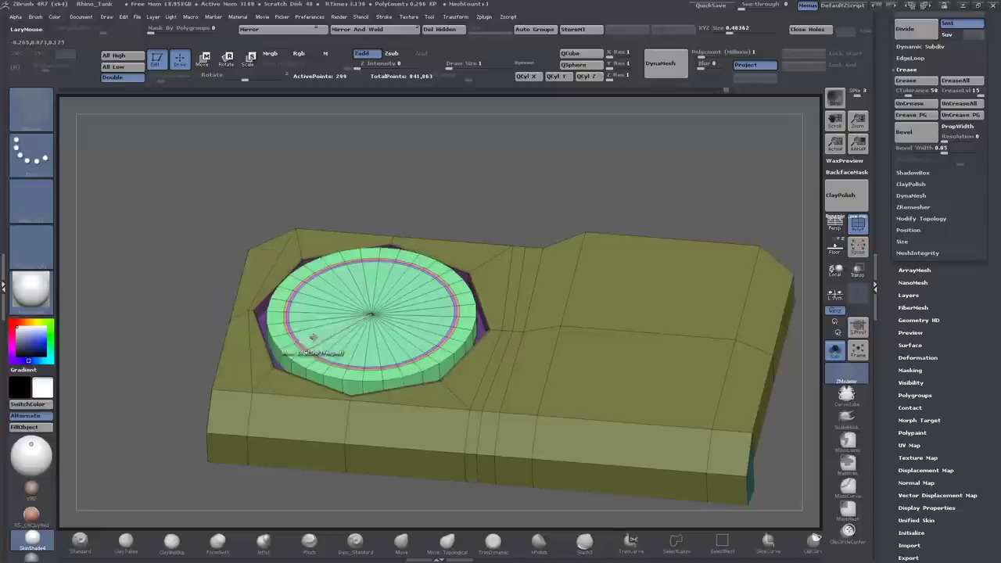
pyautogui.press('space')
pyautogui.click(326, 246)
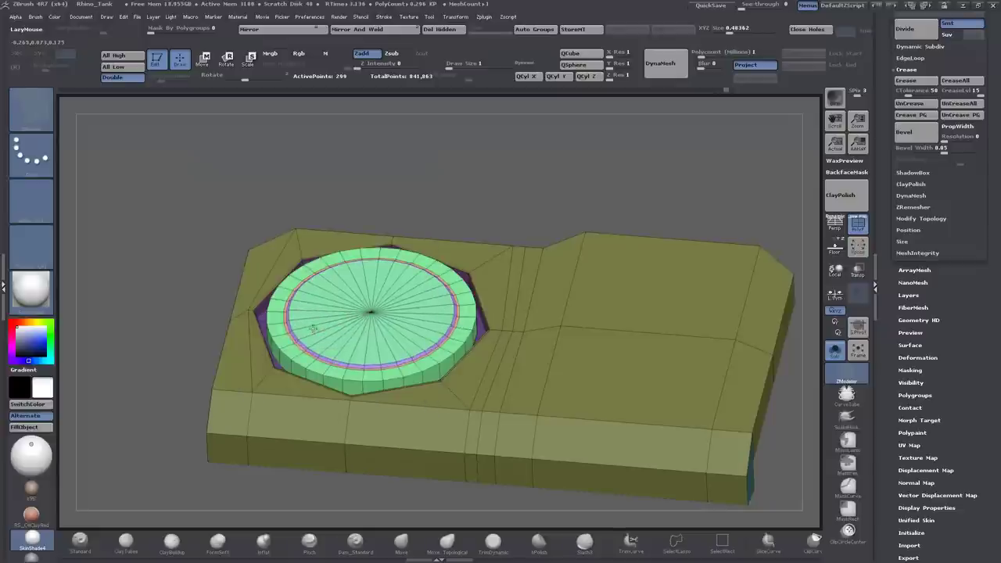
pyautogui.moveTo(219, 340); pyautogui.dragTo(219, 403)
# Extrude the top ring's whole polygroup island with QMesh.
pyautogui.press('space')
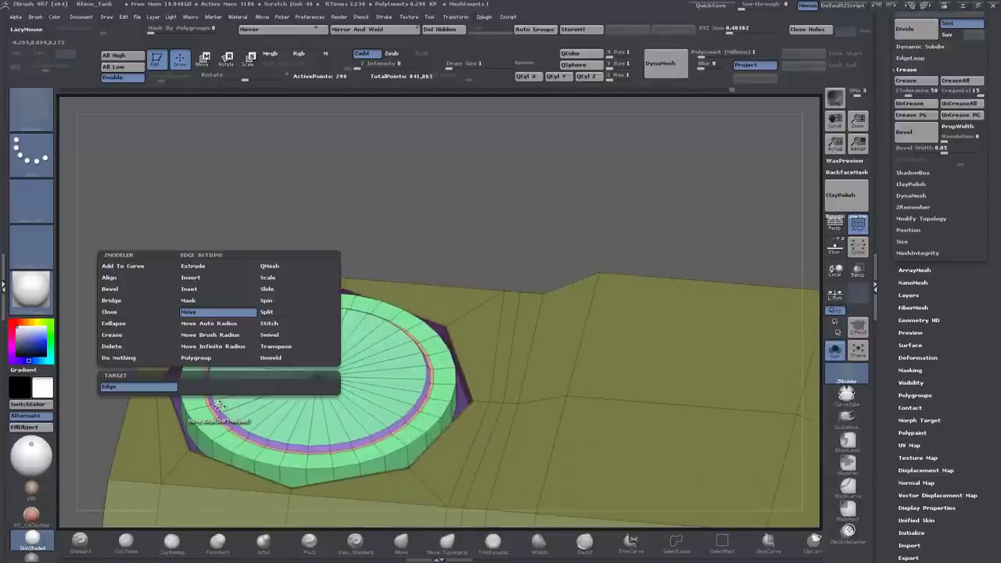
pyautogui.click(277, 281)
pyautogui.click(219, 384)
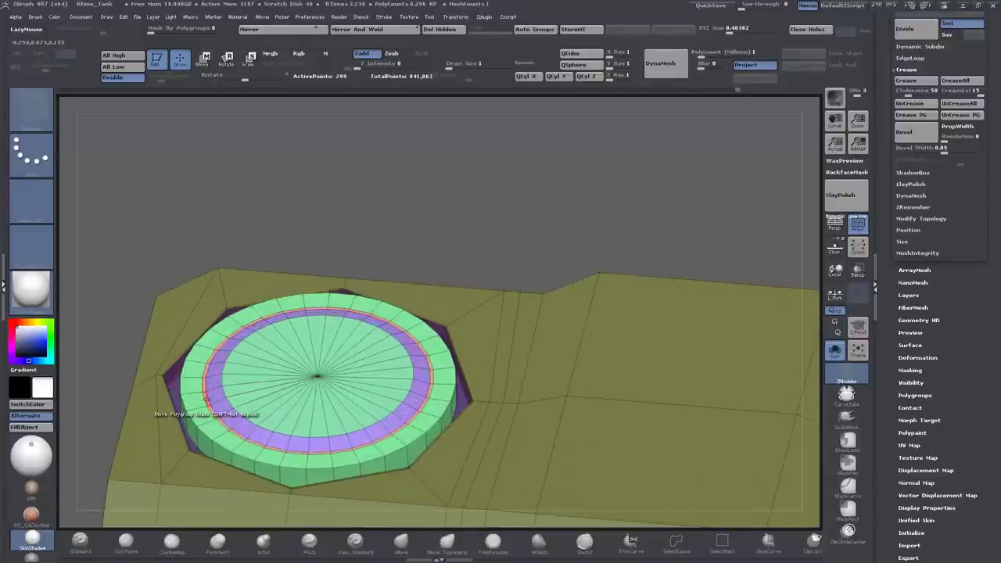
pyautogui.press('space')
pyautogui.click(283, 165)
pyautogui.click(285, 331)
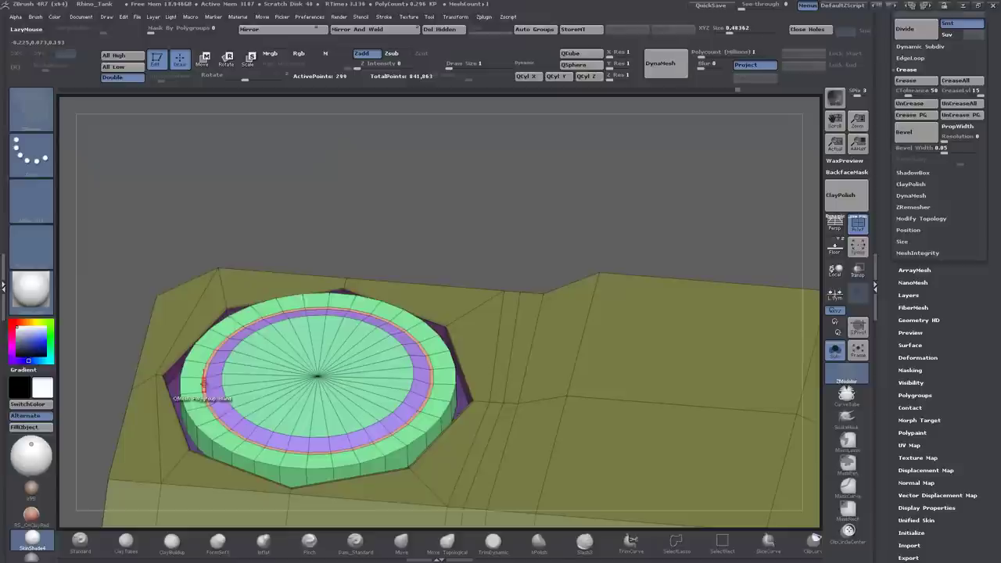
pyautogui.click(203, 384)
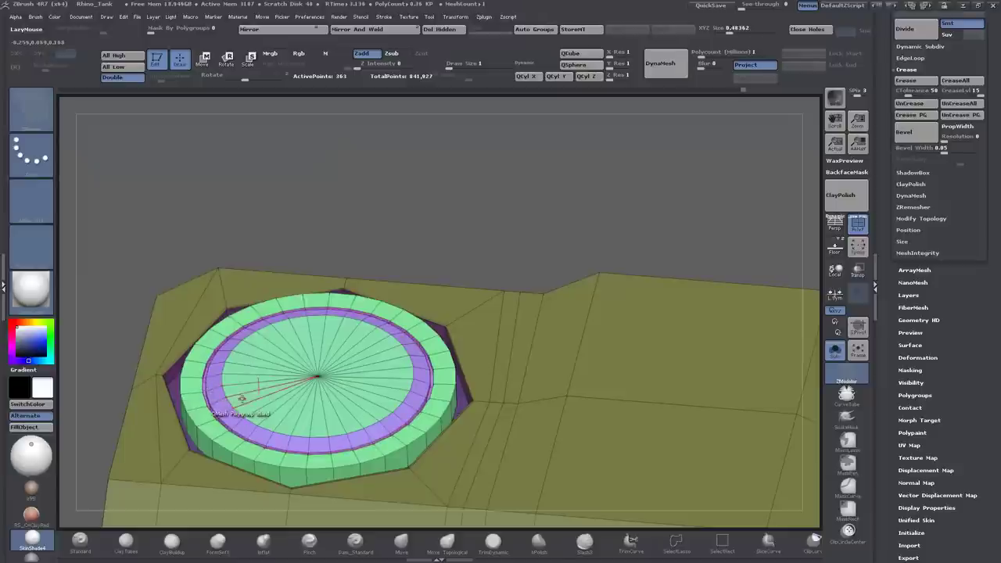
# Inset the disc's inner polygroup and scale its edge loop toward the centre.
pyautogui.press('space')
pyautogui.click(240, 209)
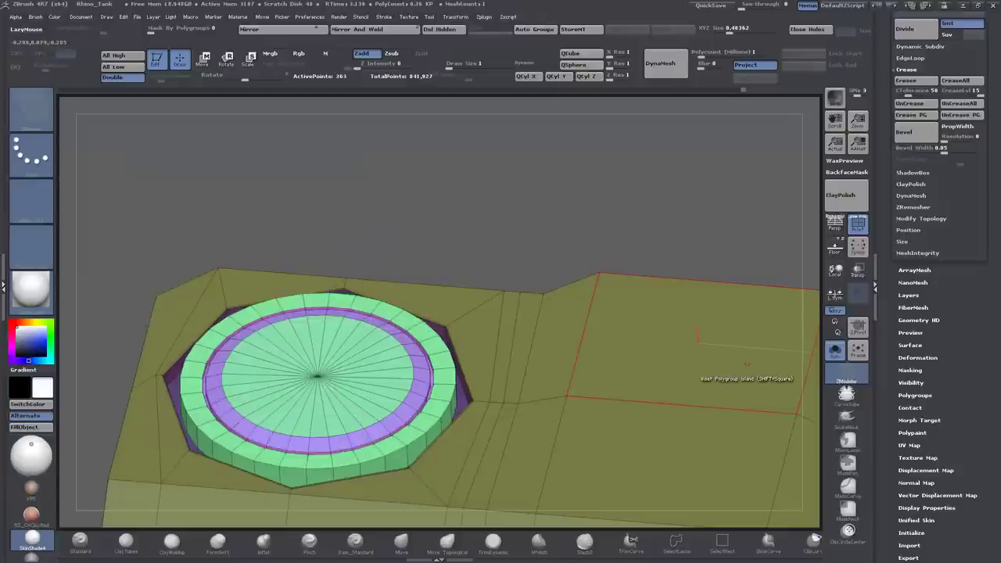
pyautogui.moveTo(221, 412); pyautogui.dragTo(248, 382)
pyautogui.press('space')
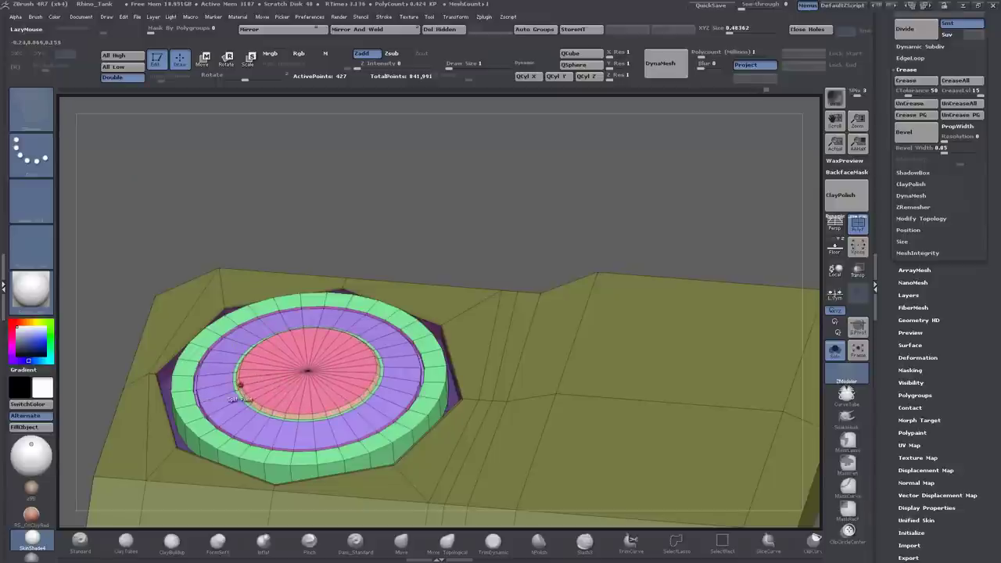
pyautogui.moveTo(239, 381); pyautogui.dragTo(272, 361)
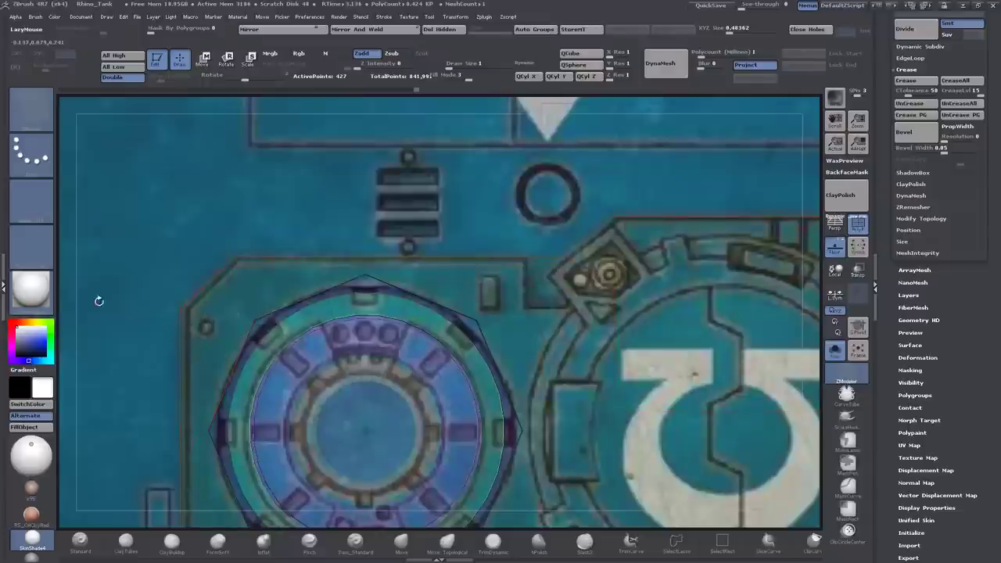
pyautogui.keyDown('alt'); pyautogui.moveTo(99, 303); pyautogui.dragTo(132, 185); pyautogui.keyUp('alt')
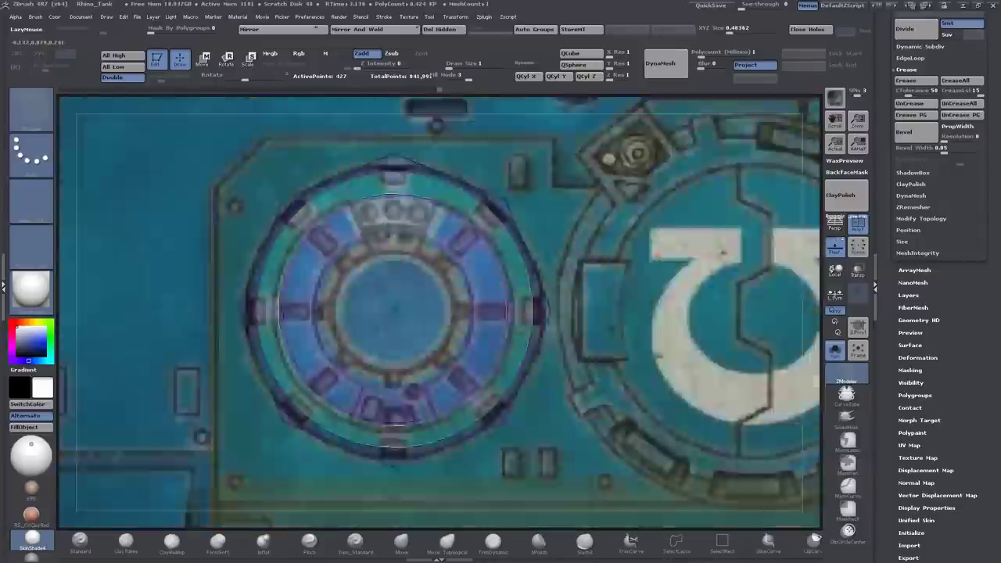
pyautogui.moveTo(704, 313); pyautogui.dragTo(356, 201)
# Insert an edge loop around the disc's outer ring.
pyautogui.press('space')
pyautogui.click(444, 163)
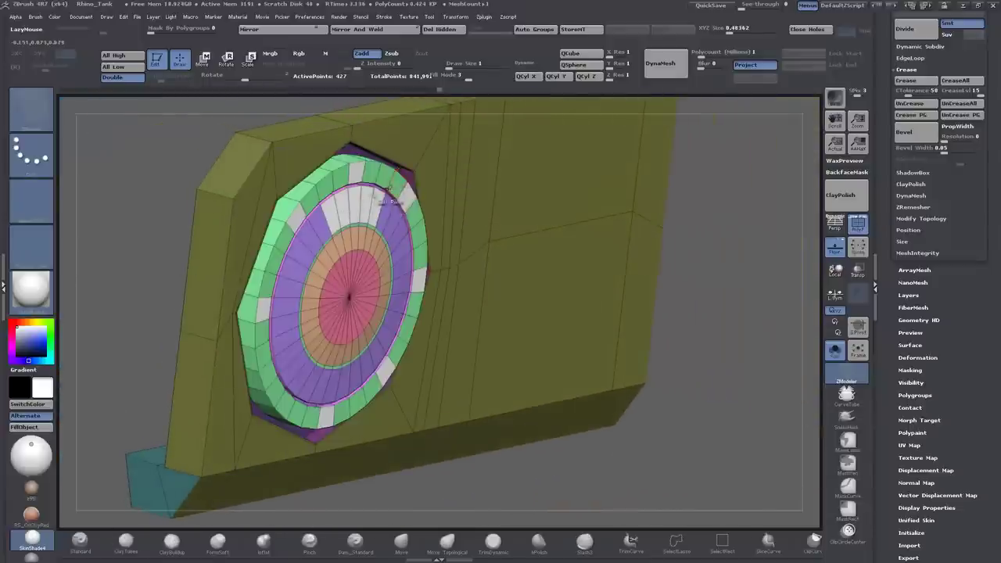
pyautogui.press('space')
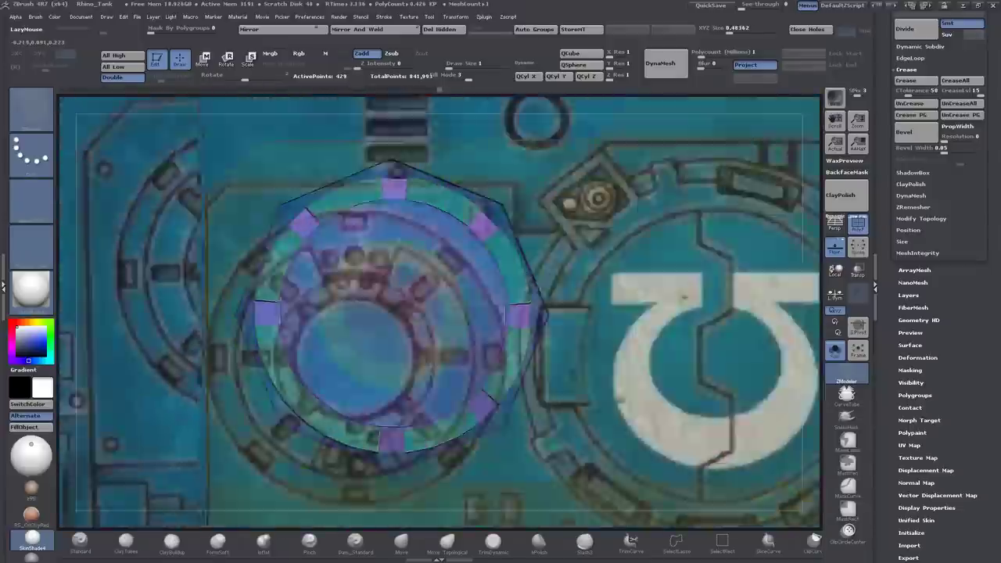
pyautogui.moveTo(704, 235)
pyautogui.mouseDown()
pyautogui.moveTo(689, 368)
pyautogui.moveTo(587, 154)
pyautogui.mouseUp()
pyautogui.press('ctrl')
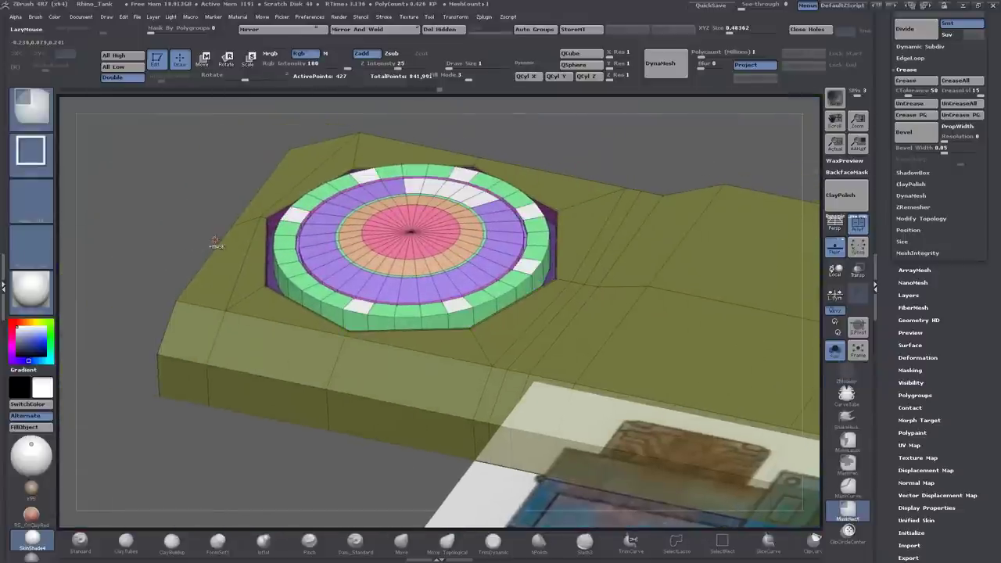
pyautogui.press('space')
pyautogui.click(344, 268)
pyautogui.click(367, 322)
# Notch evenly spaced polygons around the outer ring, undoing the stray extra one.
pyautogui.click(361, 308)
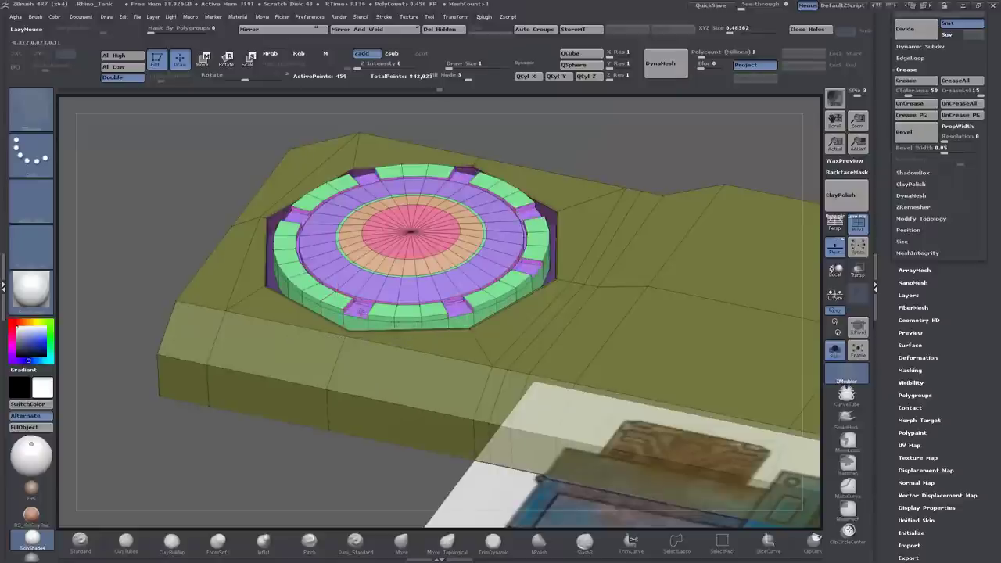
pyautogui.moveTo(151, 232); pyautogui.dragTo(156, 241)
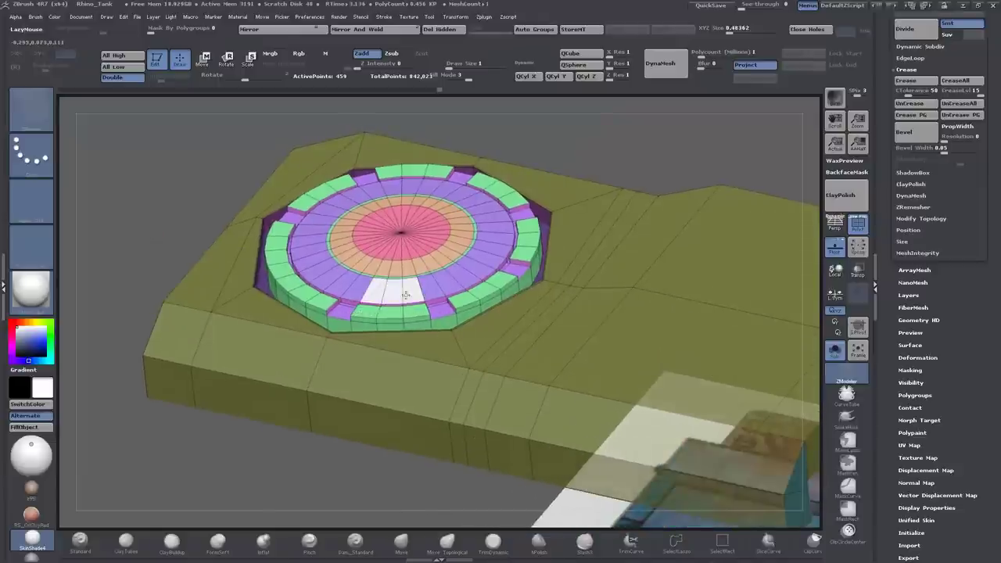
pyautogui.click(377, 296)
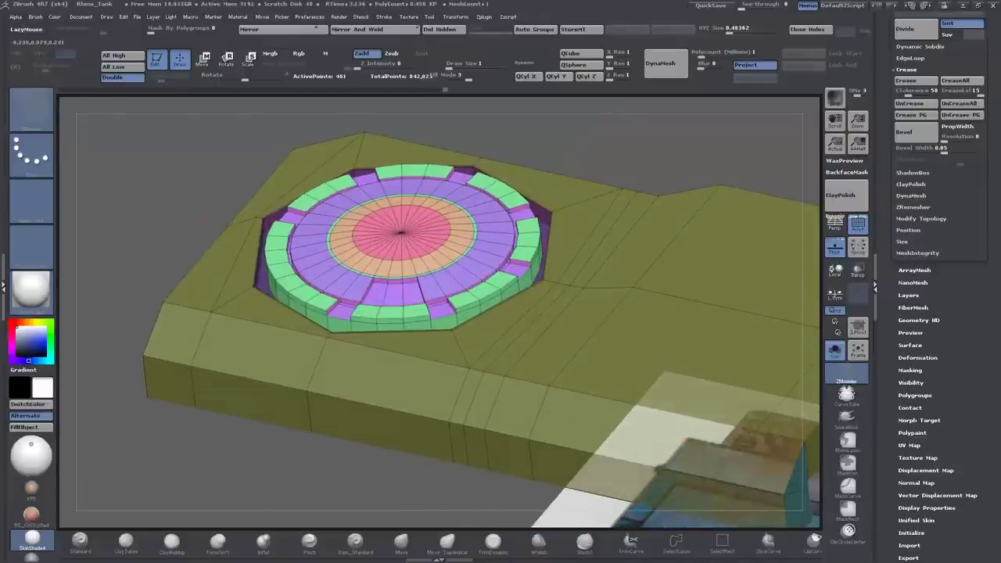
pyautogui.moveTo(376, 311); pyautogui.dragTo(391, 183)
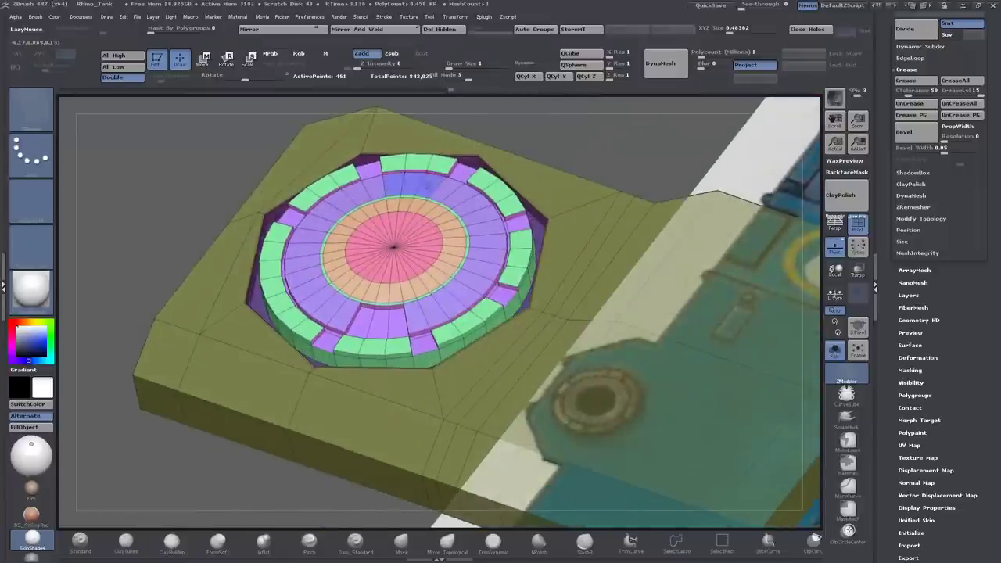
pyautogui.click(423, 184)
pyautogui.hotkey('ctrl', 'z')
pyautogui.moveTo(148, 188); pyautogui.dragTo(406, 223)
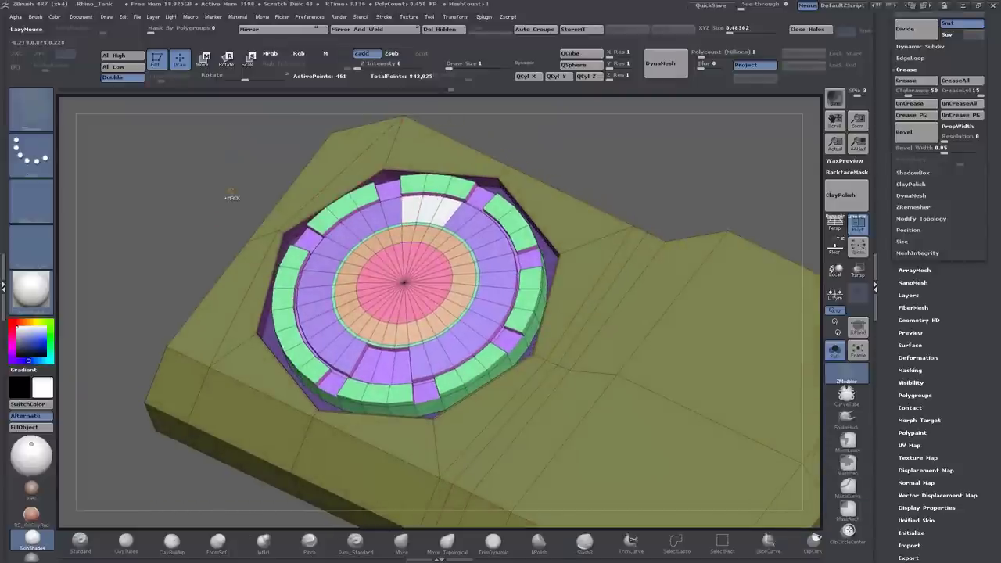
# Extrude the inner rings as whole polygroup islands.
pyautogui.press('space')
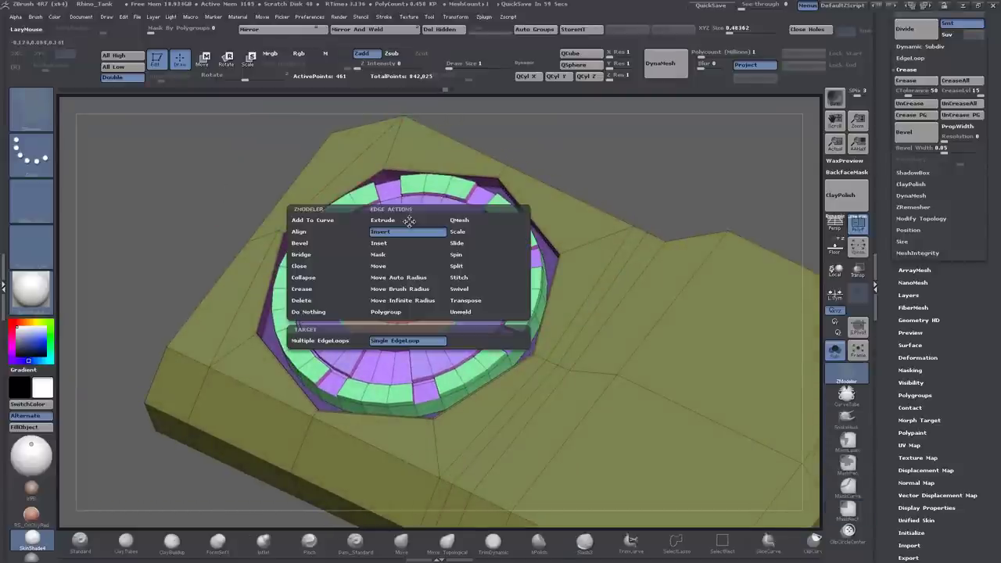
pyautogui.click(405, 224)
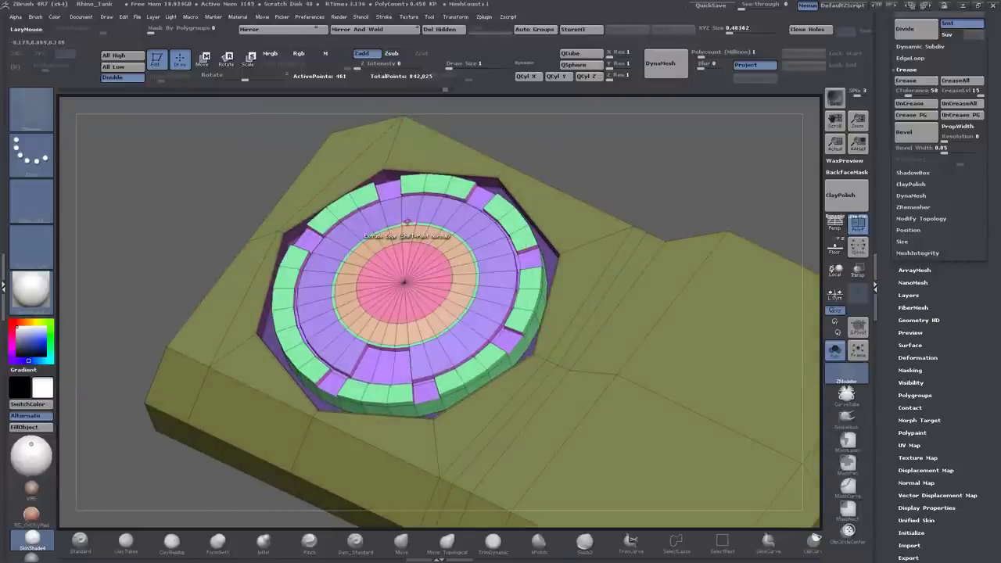
pyautogui.press('space')
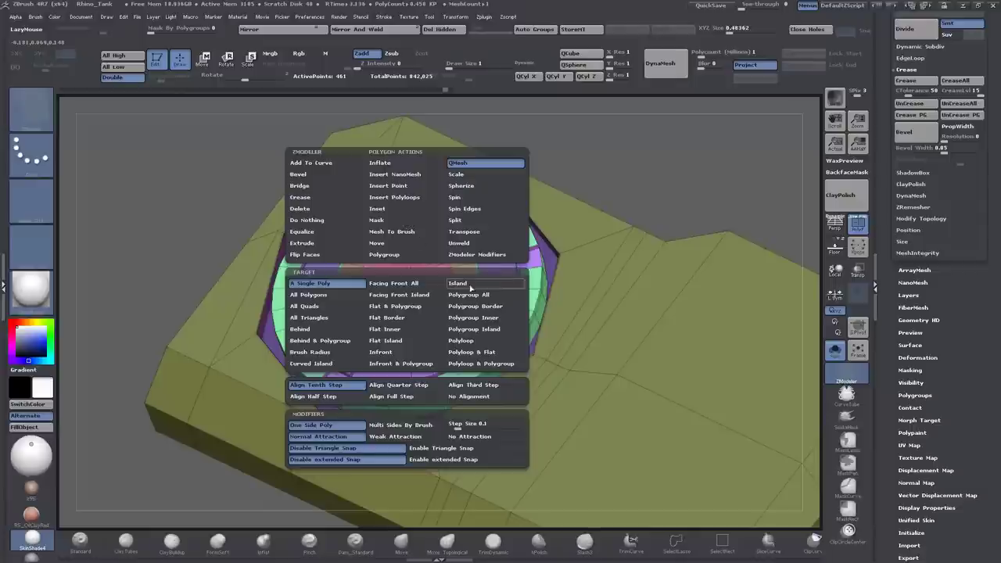
pyautogui.click(464, 329)
pyautogui.moveTo(405, 224); pyautogui.dragTo(409, 231)
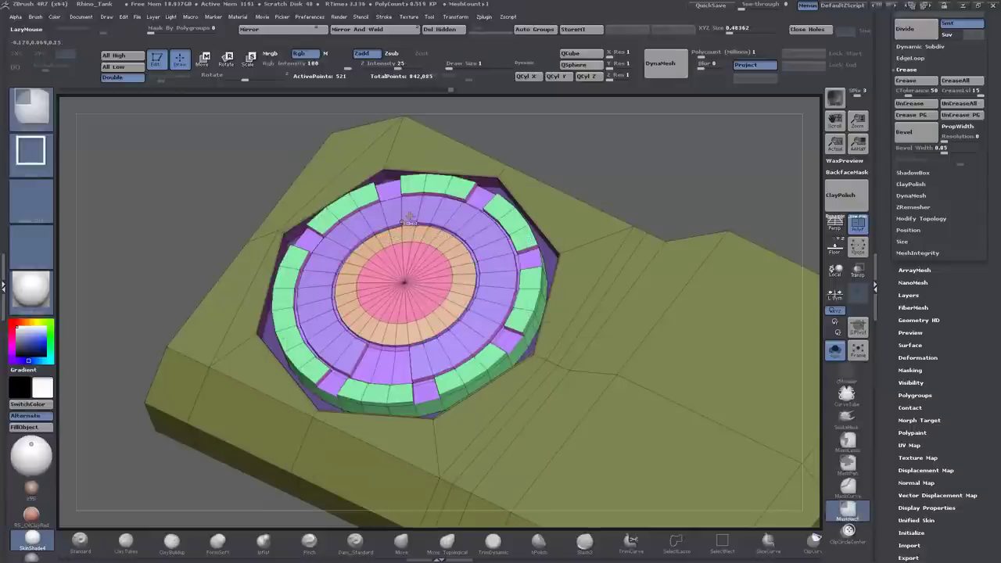
pyautogui.moveTo(409, 221)
pyautogui.mouseDown()
pyautogui.moveTo(377, 258)
pyautogui.moveTo(377, 239)
pyautogui.moveTo(413, 286)
pyautogui.mouseUp()
# Extrude a short run of extra polygons along the inner ring.
pyautogui.press('ctrl')
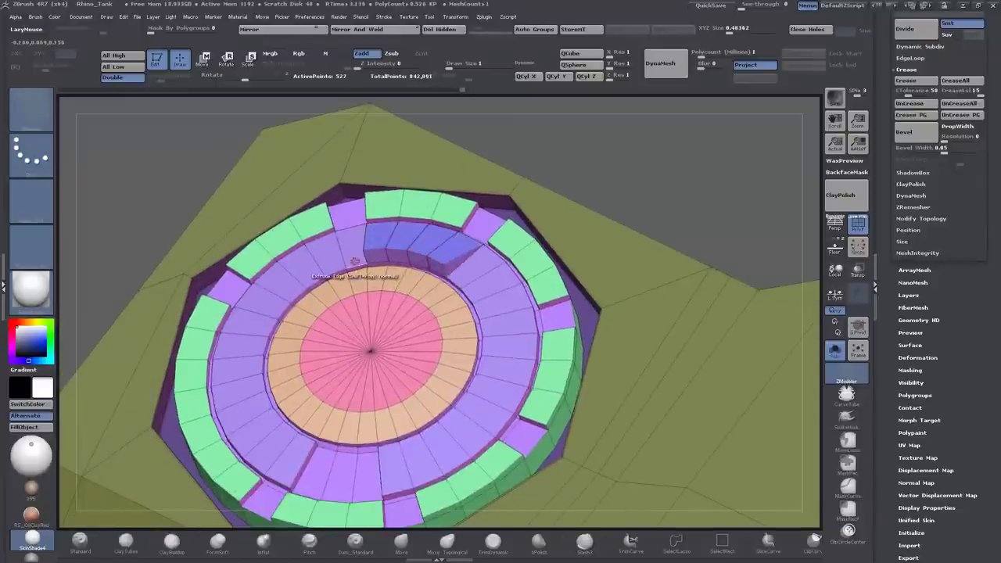
pyautogui.moveTo(354, 272); pyautogui.dragTo(353, 259)
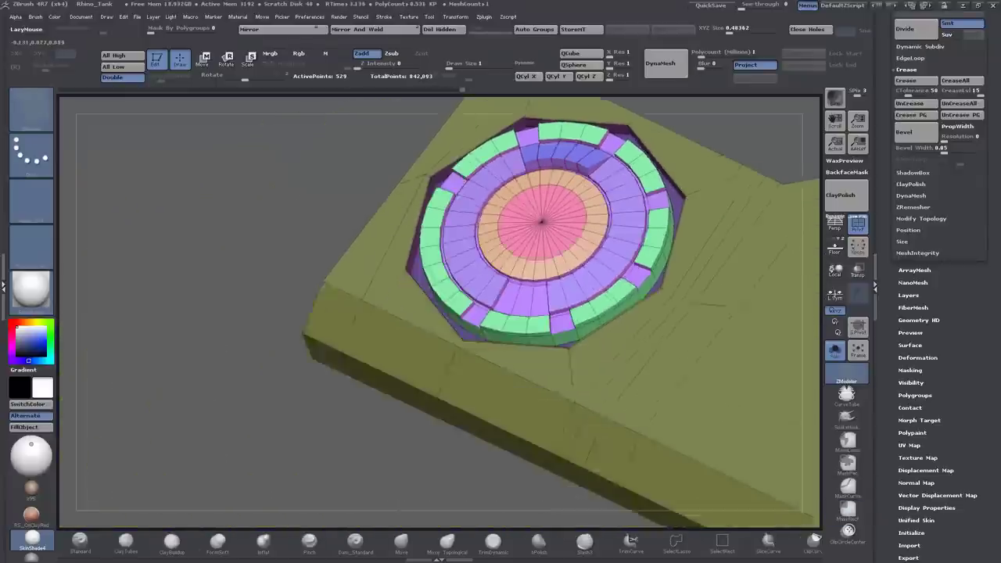
pyautogui.moveTo(258, 376); pyautogui.dragTo(228, 336)
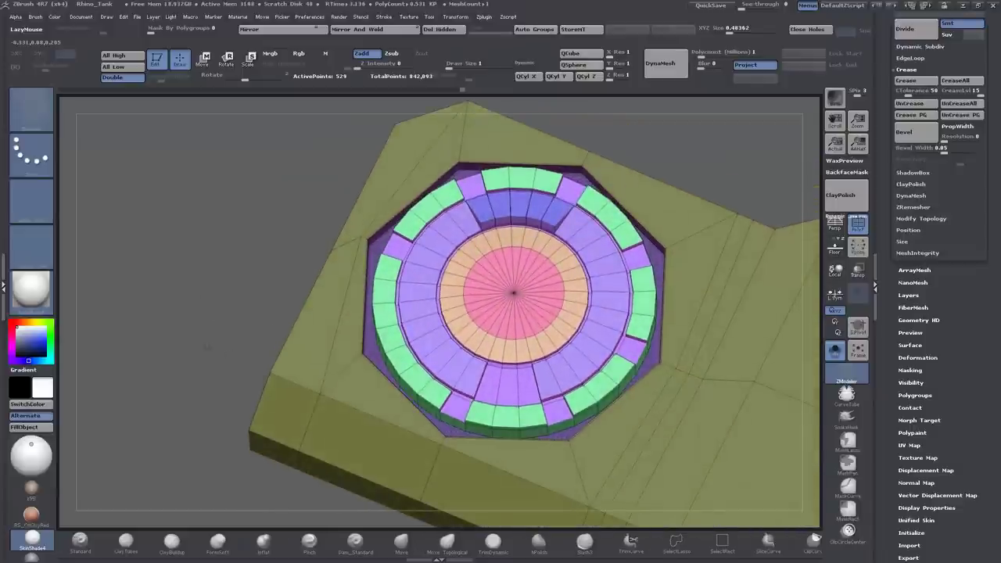
pyautogui.moveTo(669, 403); pyautogui.dragTo(321, 380)
pyautogui.press('space')
pyautogui.click(316, 391)
pyautogui.click(311, 394)
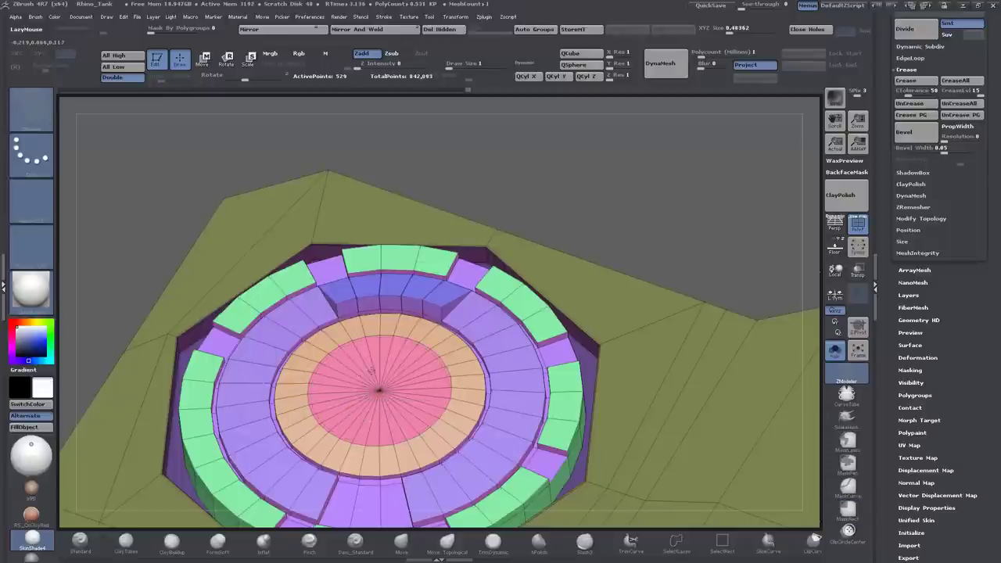
# Return the centre disk to the purple polygroup and check the top view against the floor blueprint.
pyautogui.hotkey('ctrl', 'shift', 'z')
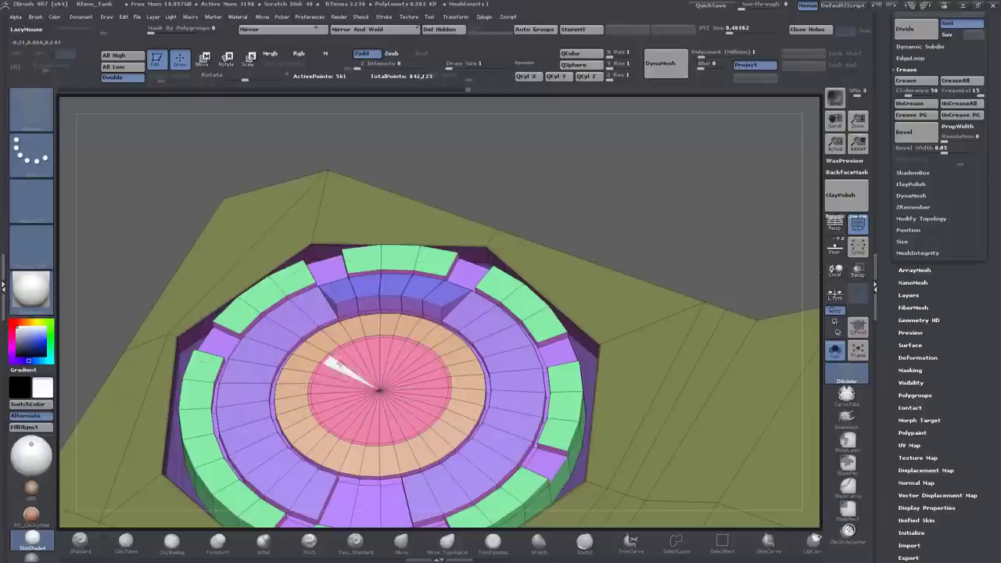
pyautogui.moveTo(329, 360)
pyautogui.mouseDown()
pyautogui.moveTo(446, 383)
pyautogui.moveTo(320, 407)
pyautogui.moveTo(338, 395)
pyautogui.moveTo(333, 404)
pyautogui.mouseUp()
pyautogui.click(333, 403)
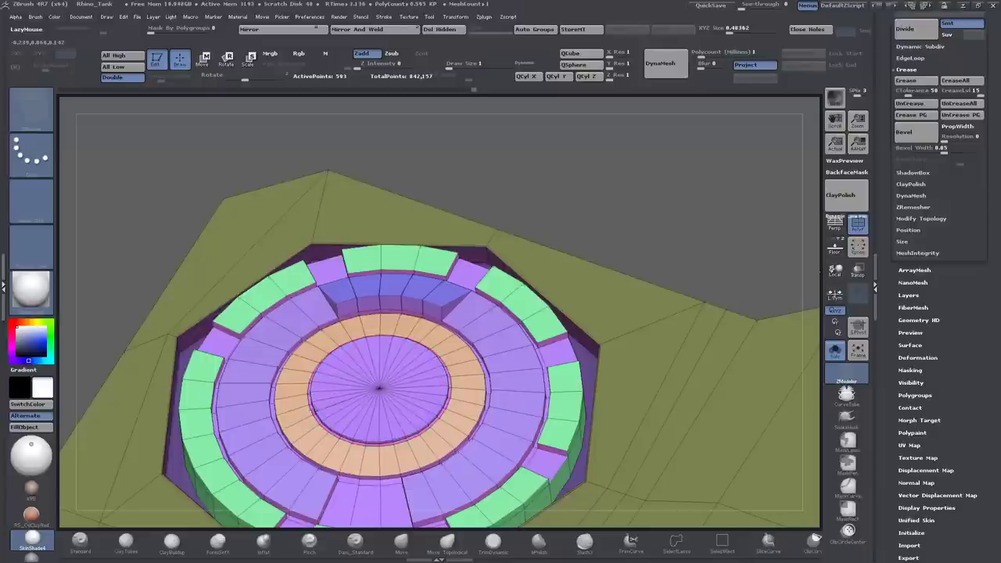
pyautogui.moveTo(417, 329); pyautogui.dragTo(657, 165)
pyautogui.press('f')
pyautogui.click(834, 247)
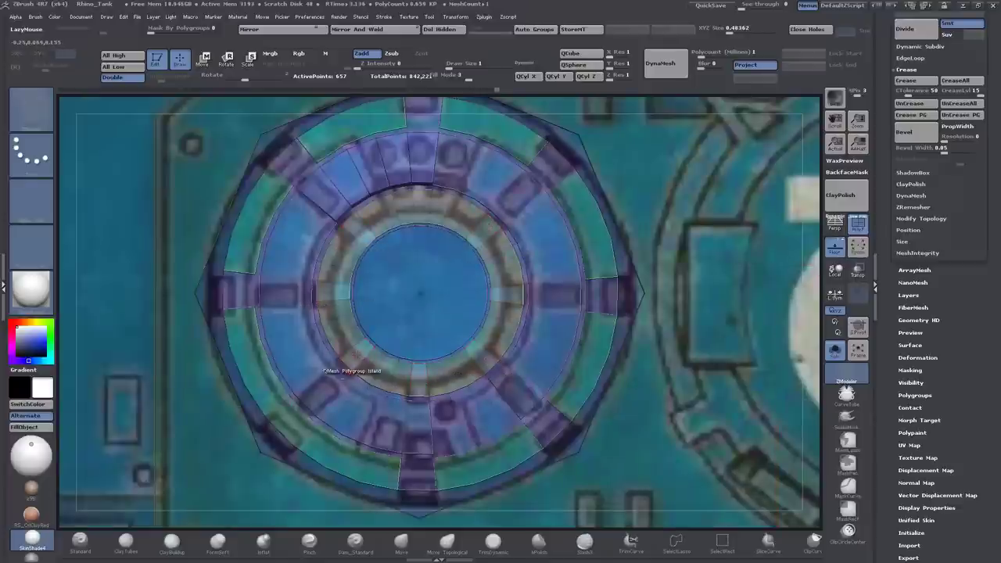
pyautogui.moveTo(312, 381); pyautogui.dragTo(360, 269)
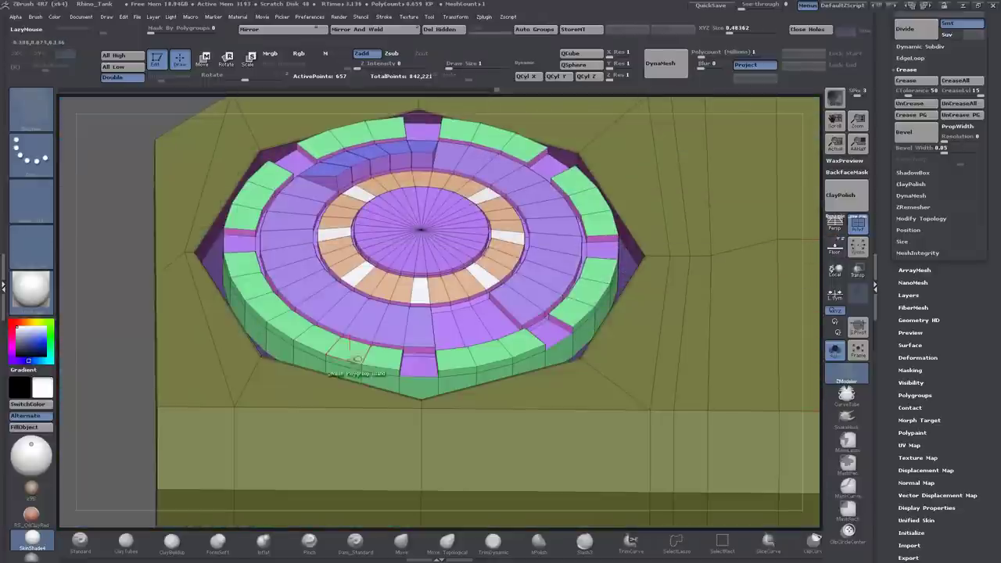
# Split the inner ring's polygons into separate orange segments with purple gaps.
pyautogui.press('space')
pyautogui.click(357, 278)
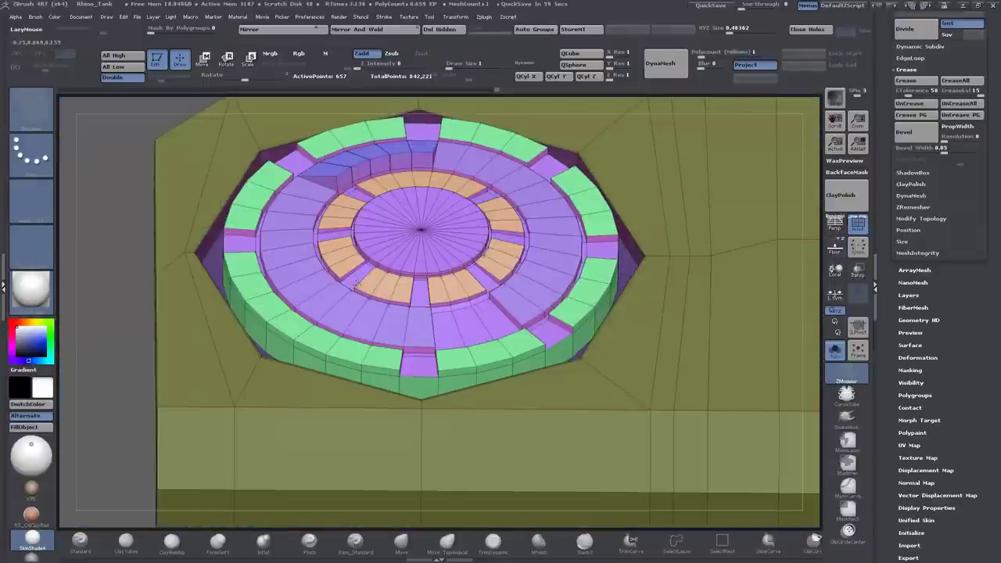
pyautogui.moveTo(119, 346); pyautogui.dragTo(227, 368)
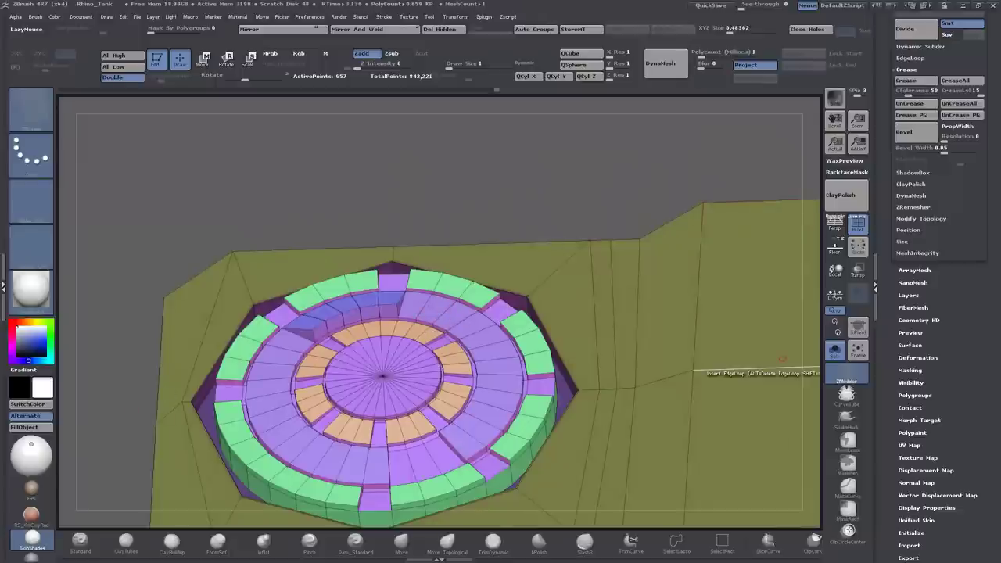
pyautogui.moveTo(100, 345); pyautogui.dragTo(108, 342)
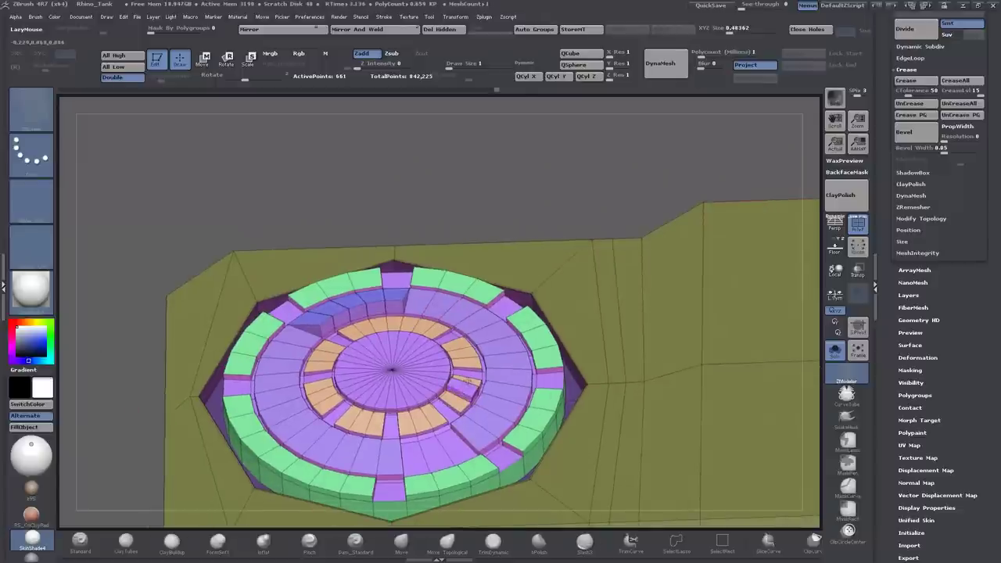
pyautogui.press('space')
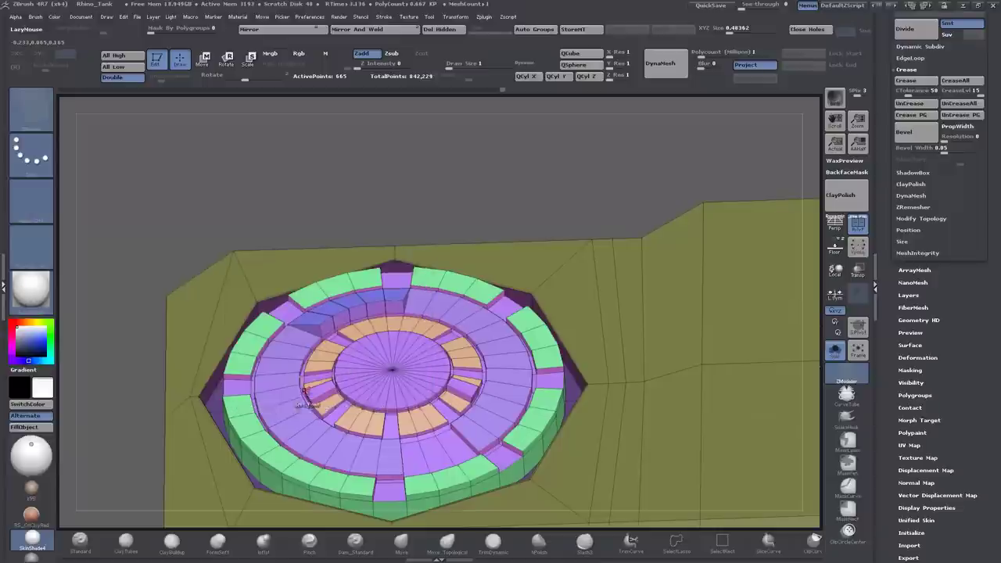
pyautogui.press('ctrl')
pyautogui.moveTo(299, 385); pyautogui.dragTo(388, 270)
pyautogui.press('space')
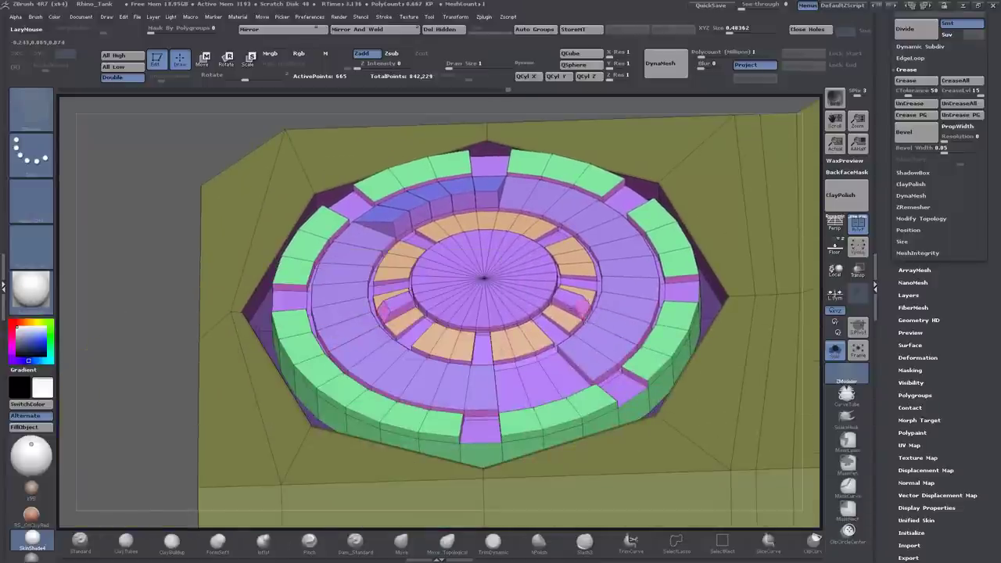
pyautogui.moveTo(126, 344); pyautogui.dragTo(158, 358)
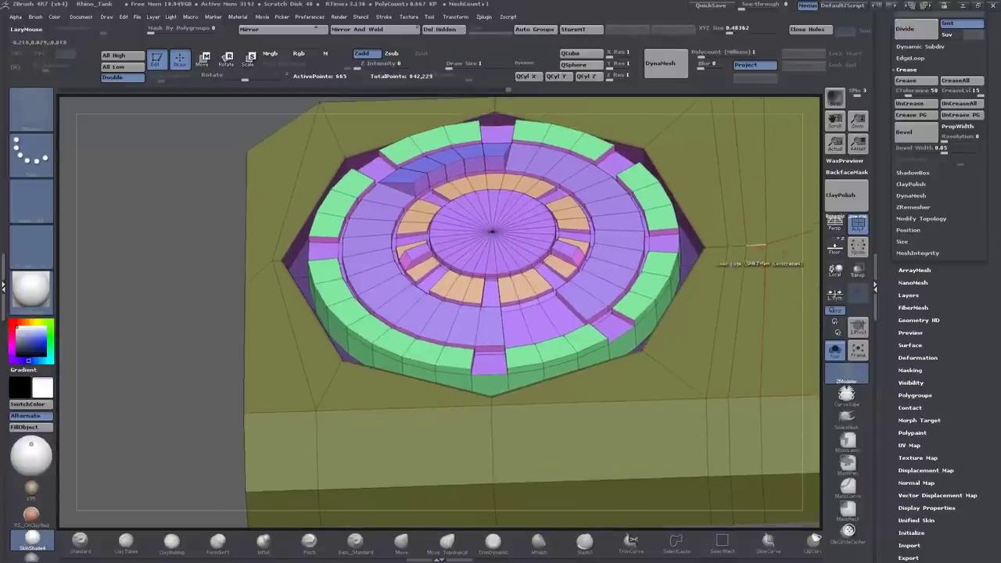
pyautogui.moveTo(879, 269); pyautogui.dragTo(890, 341)
pyautogui.click(915, 167)
# Enable Dynamic Subdiv with SmoothSubdiv set to 3 to preview the smoothed disc.
pyautogui.hotkey('ctrl', 'd')
pyautogui.click(908, 131)
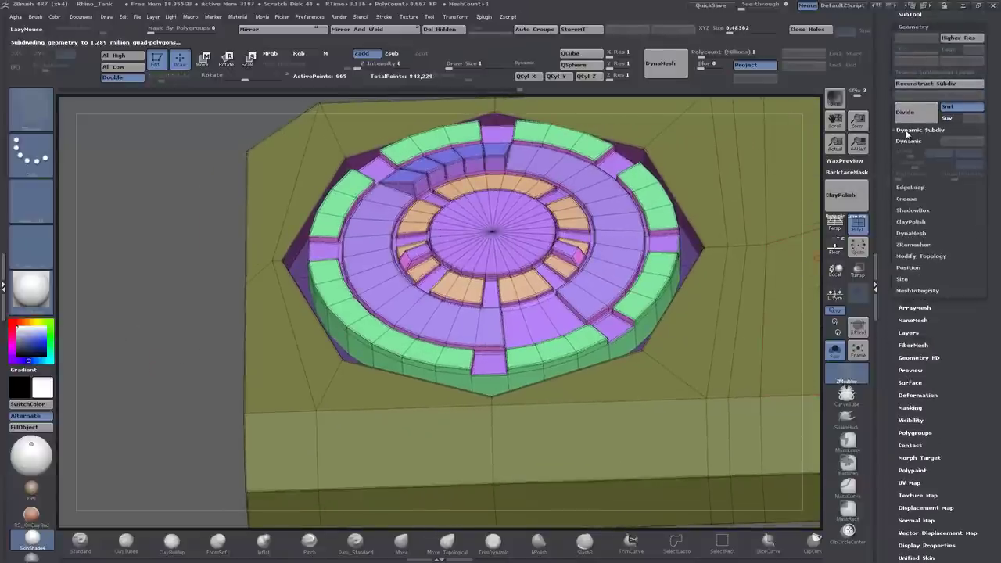
pyautogui.click(901, 141)
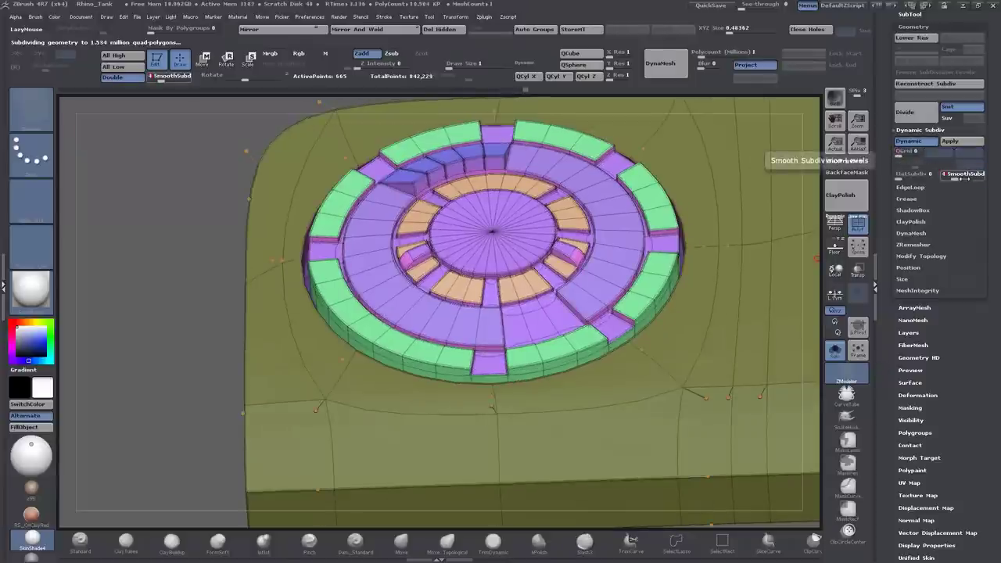
pyautogui.click(907, 199)
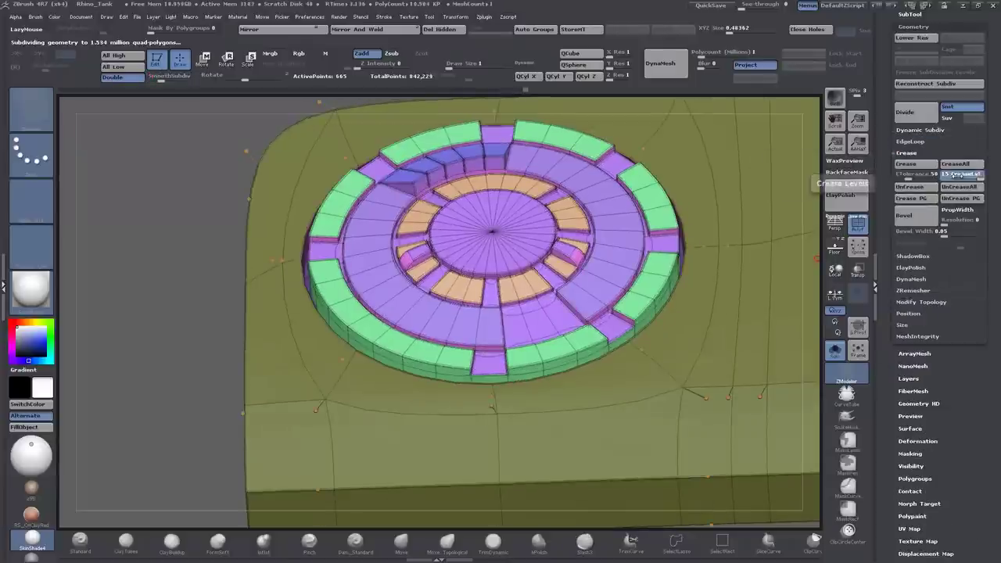
pyautogui.moveTo(136, 328); pyautogui.dragTo(134, 301)
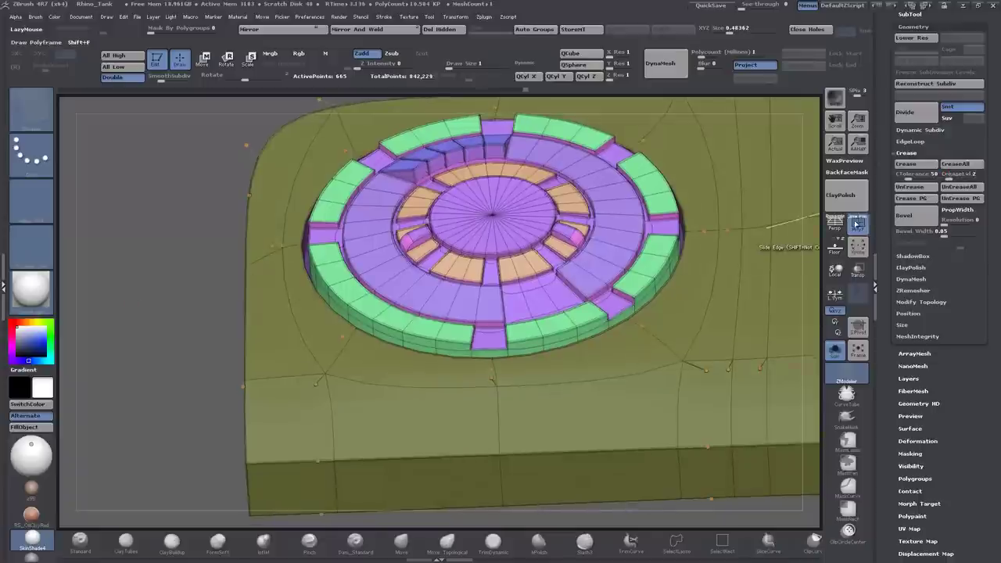
pyautogui.click(859, 225)
pyautogui.click(859, 224)
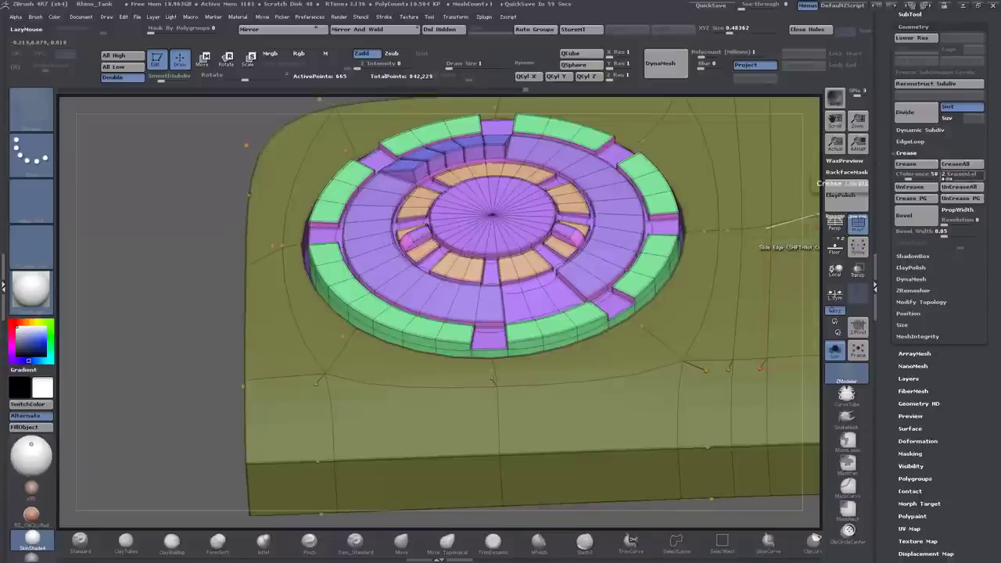
pyautogui.click(921, 130)
pyautogui.click(961, 175)
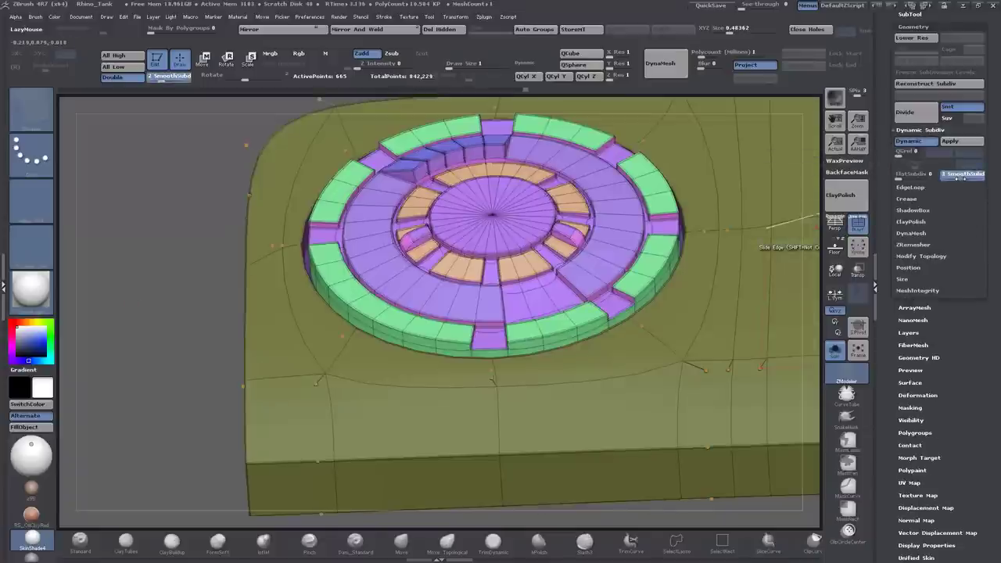
# Inspect the smoothed surface without wireframe, then turn Dynamic Subdiv off.
pyautogui.moveTo(167, 313)
pyautogui.mouseDown()
pyautogui.moveTo(264, 313)
pyautogui.moveTo(202, 278)
pyautogui.mouseUp()
pyautogui.hotkey('shift', 'f')
pyautogui.click(858, 224)
pyautogui.press('d')
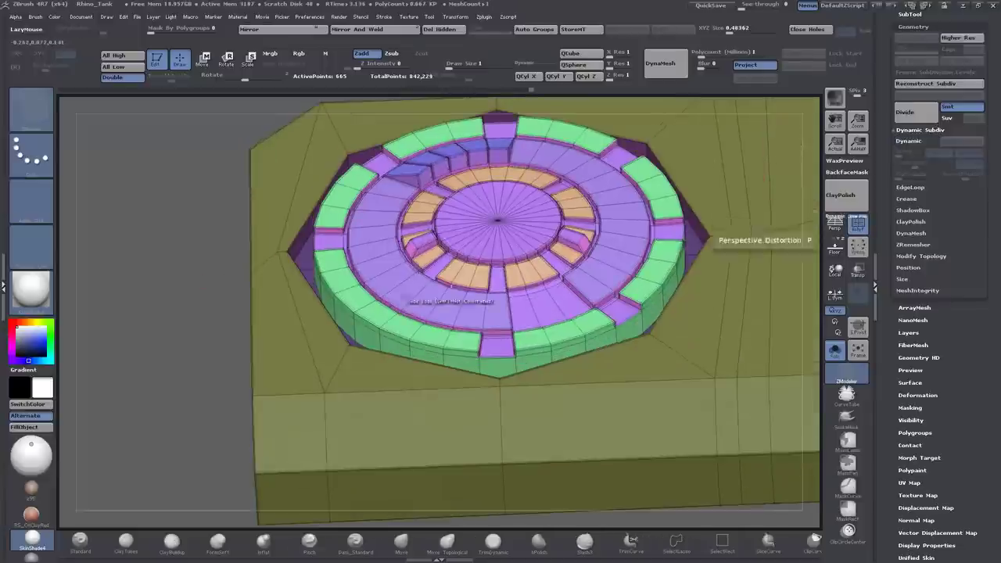
pyautogui.moveTo(180, 298); pyautogui.dragTo(383, 307)
# Crease the disc's edges with ZModeler Crease Edge and check the smooth preview.
pyautogui.rightClick(384, 310)
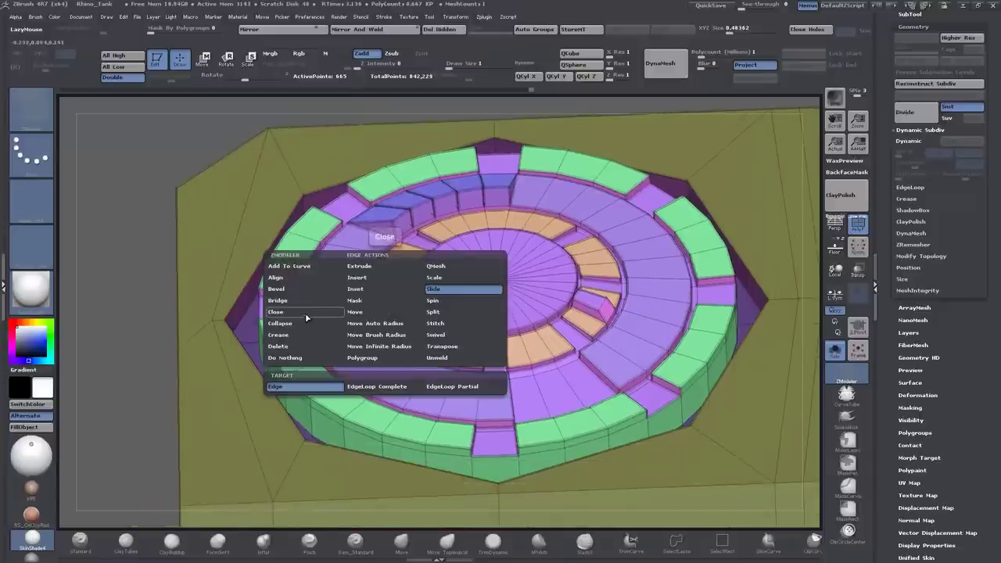
pyautogui.click(310, 340)
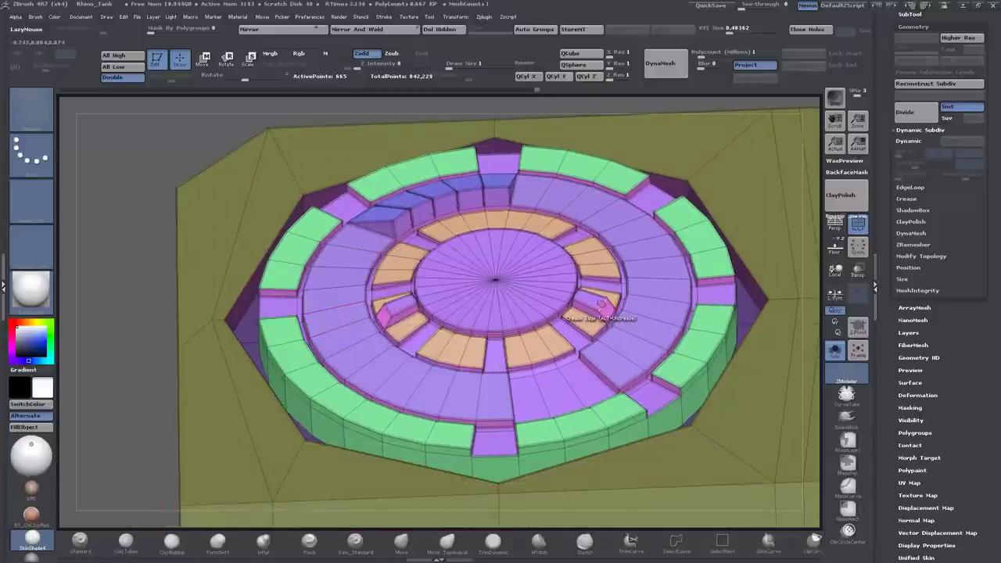
pyautogui.moveTo(252, 387); pyautogui.dragTo(159, 332)
pyautogui.press('d')
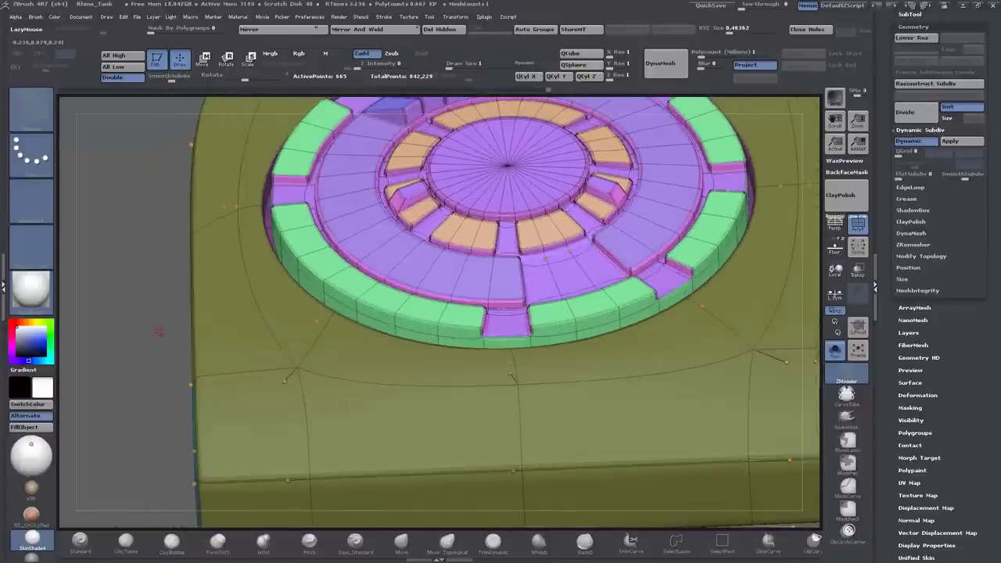
pyautogui.hotkey('shift', 'f')
pyautogui.moveTo(201, 346); pyautogui.dragTo(755, 223)
pyautogui.hotkey('shift', 'f')
pyautogui.hotkey('shift', 'd')
# Recheck the smoothed disc from a tilted view, then return to faceted display.
pyautogui.click(836, 223)
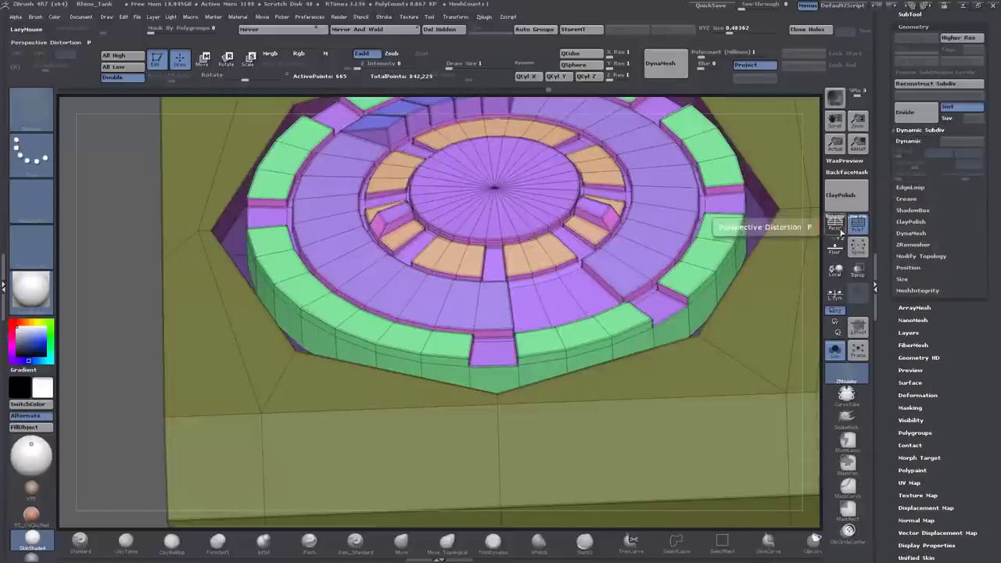
pyautogui.moveTo(821, 308); pyautogui.dragTo(794, 338)
pyautogui.click(858, 225)
pyautogui.hotkey('shift', 'd')
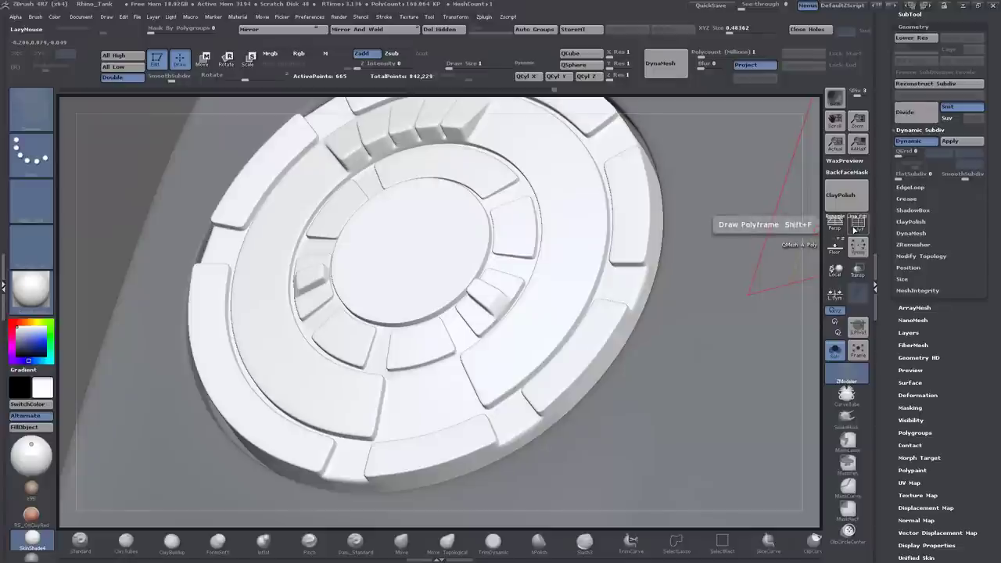
pyautogui.click(857, 225)
pyautogui.hotkey('shift', 'd')
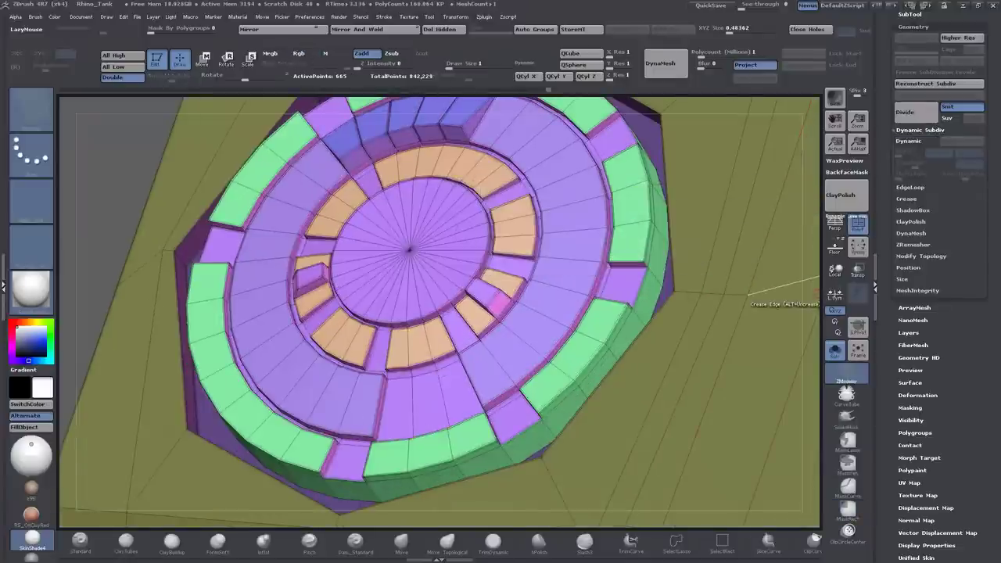
pyautogui.keyDown('shift'); pyautogui.moveTo(806, 271); pyautogui.dragTo(235, 368); pyautogui.keyUp('shift')
# Insert an edge loop around the hatch disc's outer green rim, undoing a follow-up test action.
pyautogui.press('space')
pyautogui.click(318, 277)
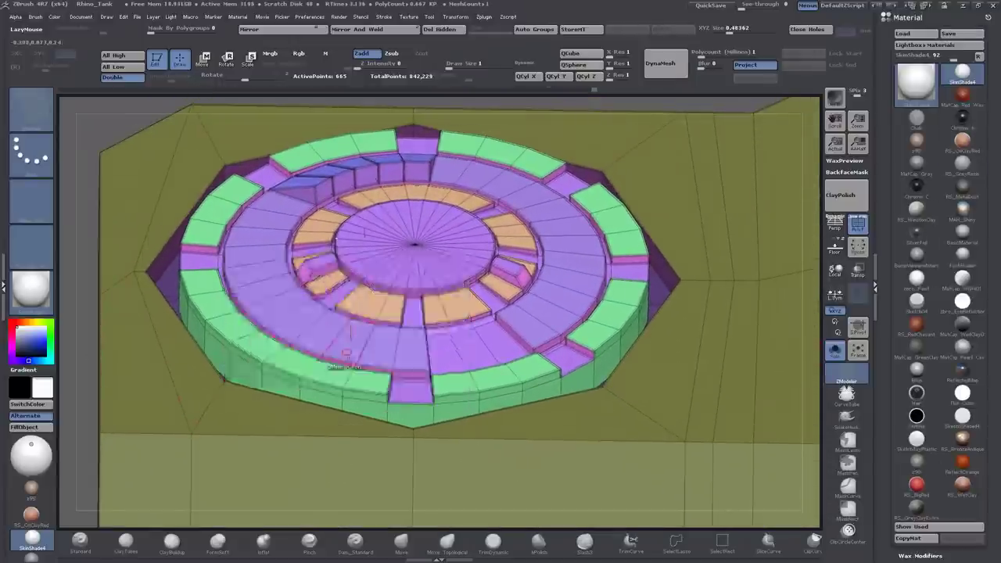
pyautogui.click(351, 375)
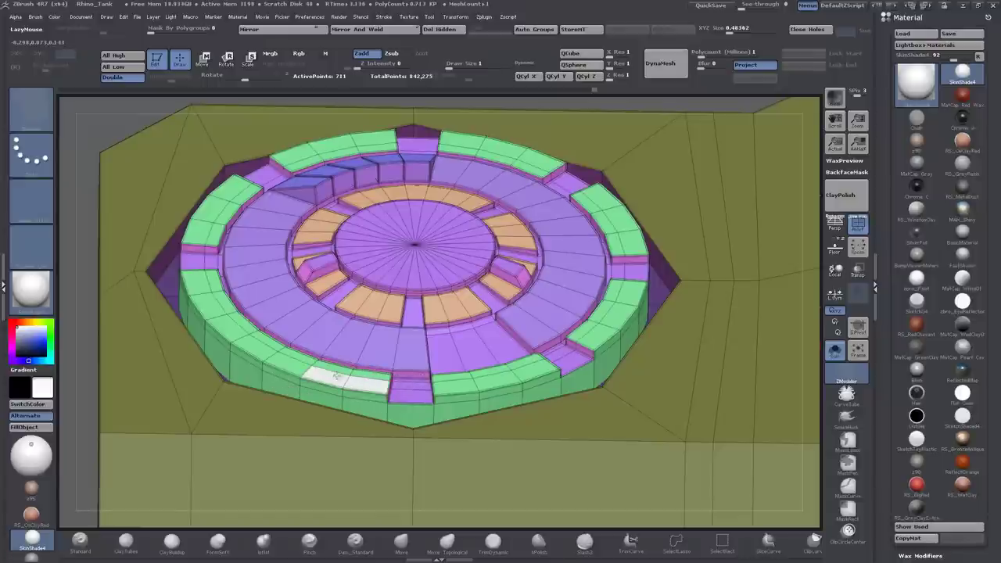
pyautogui.click(355, 385)
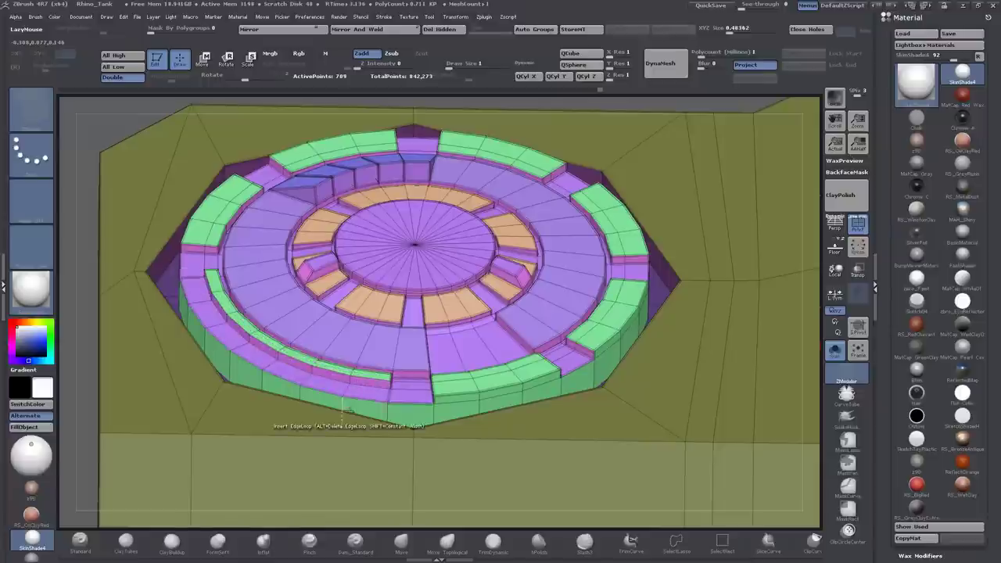
pyautogui.hotkey('ctrl', 'z')
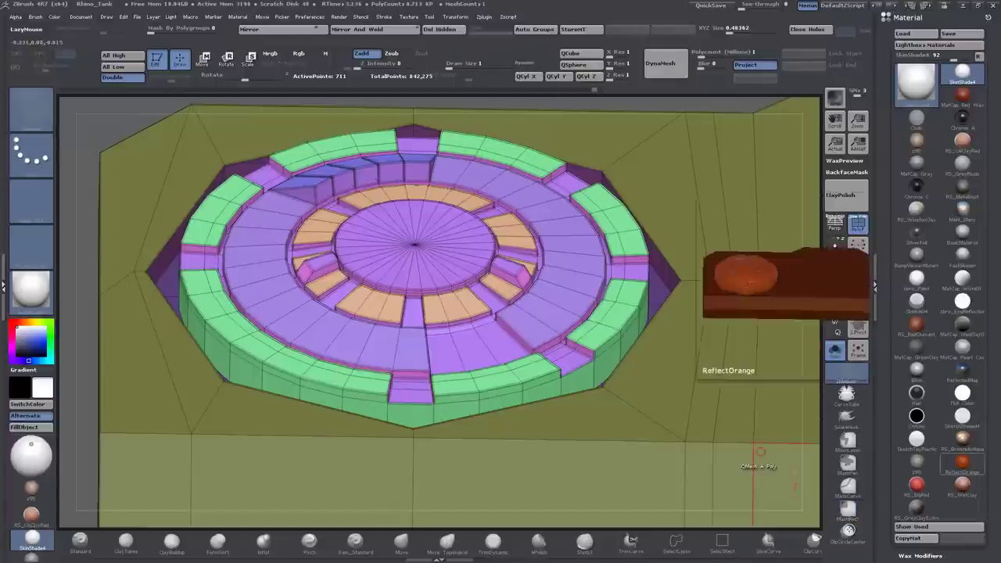
# Orbit and frame the disc from above, toggling polygroup wireframe off and on to inspect the rim.
pyautogui.moveTo(760, 458); pyautogui.dragTo(681, 458)
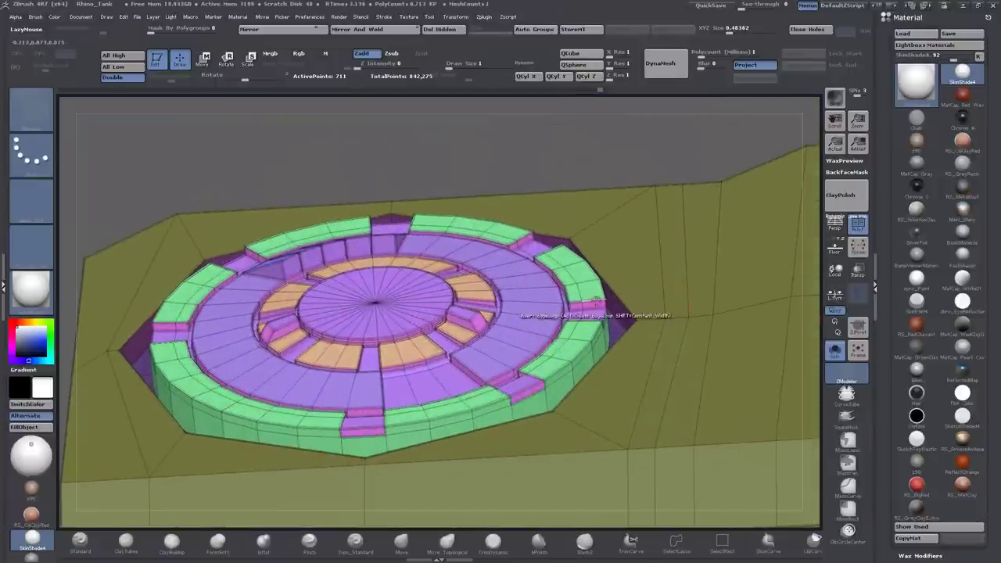
pyautogui.moveTo(771, 307); pyautogui.dragTo(728, 345)
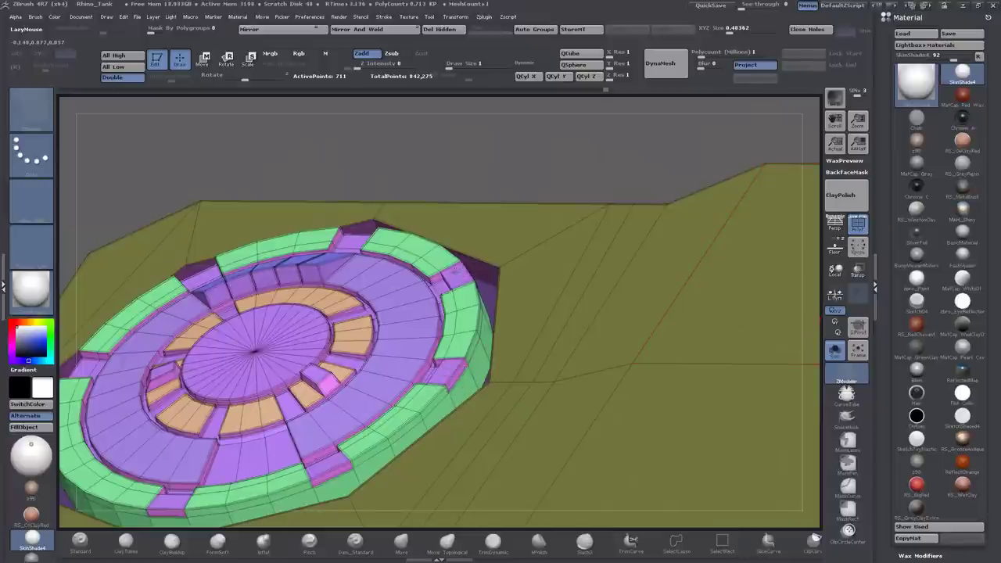
pyautogui.moveTo(226, 174); pyautogui.dragTo(207, 334)
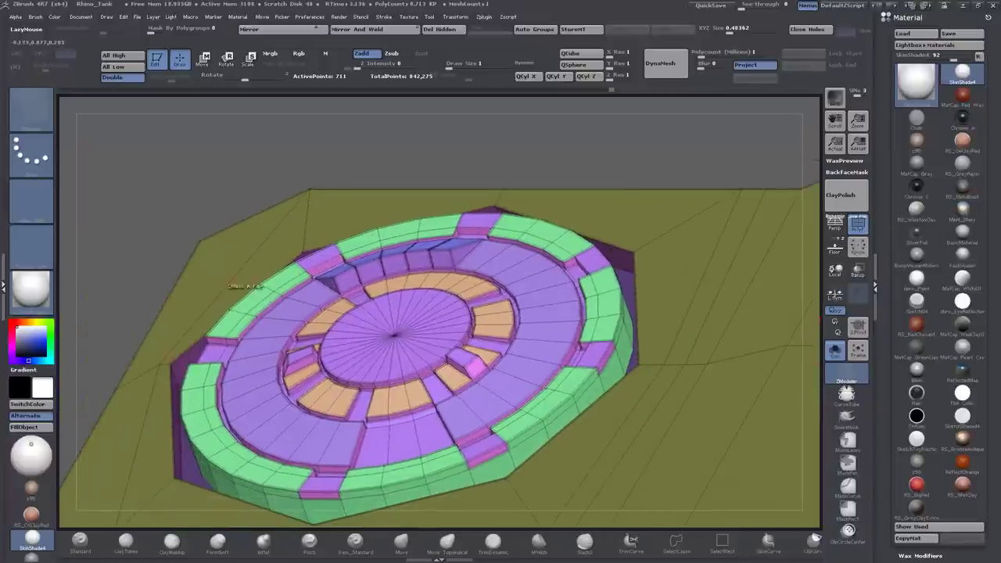
pyautogui.moveTo(160, 311); pyautogui.dragTo(775, 301)
pyautogui.click(858, 225)
pyautogui.moveTo(185, 335); pyautogui.dragTo(198, 266)
pyautogui.press('f')
pyautogui.click(858, 225)
# Select ZModeler's Collapse edge action and orbit low around the disc rim.
pyautogui.press('space')
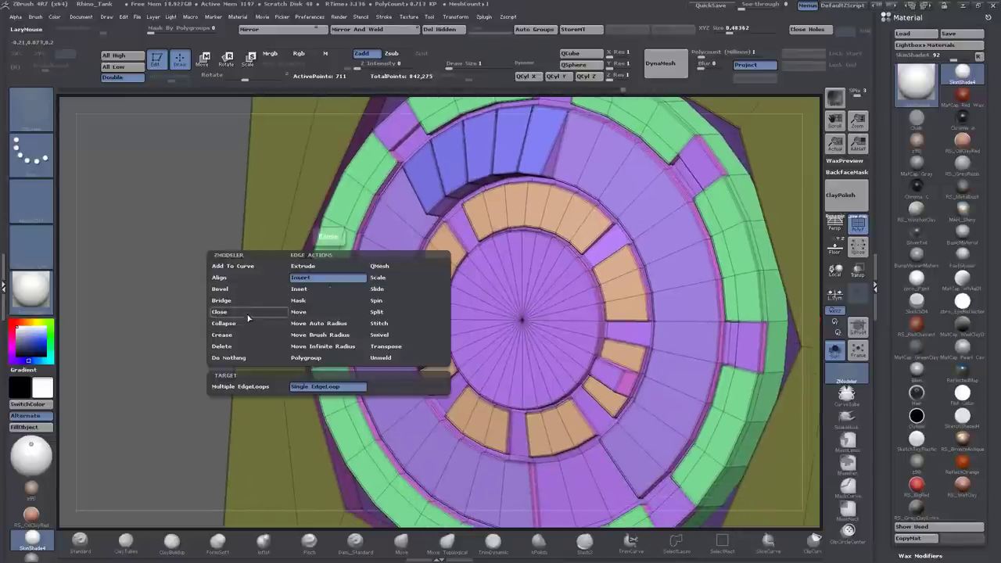
pyautogui.click(248, 323)
pyautogui.moveTo(407, 133); pyautogui.dragTo(375, 255)
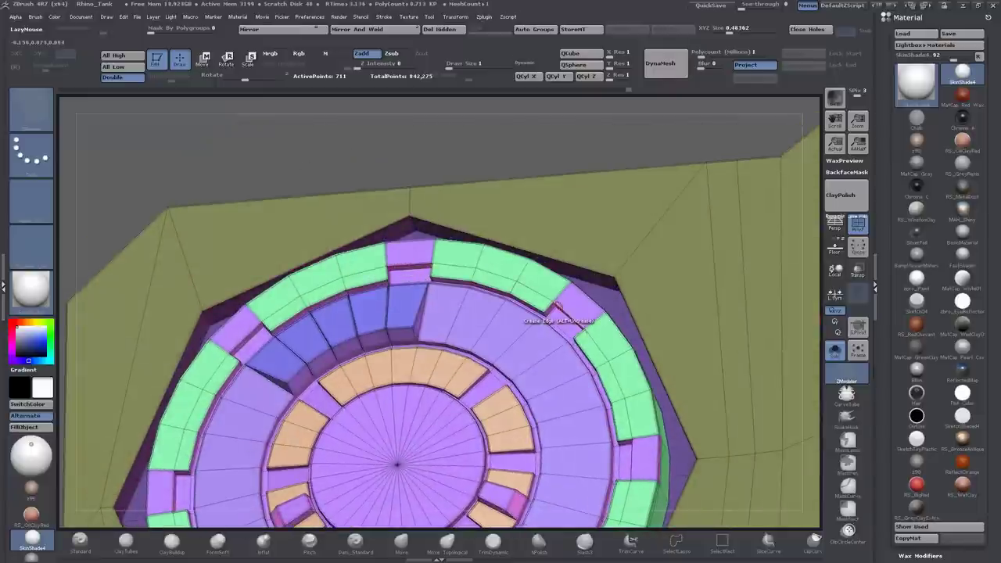
pyautogui.moveTo(557, 306); pyautogui.dragTo(579, 316)
pyautogui.moveTo(125, 455); pyautogui.dragTo(635, 202)
# Toggle PolyF off and back on, frame the mesh, and orbit around the plate and base.
pyautogui.hotkey('shift', 'f')
pyautogui.press('f')
pyautogui.click(858, 225)
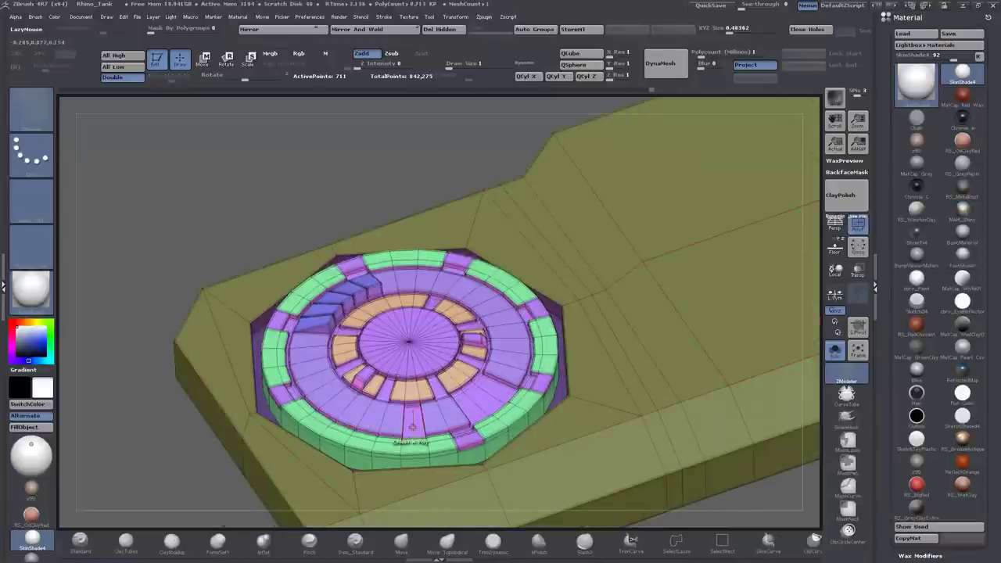
pyautogui.moveTo(142, 417); pyautogui.dragTo(205, 442)
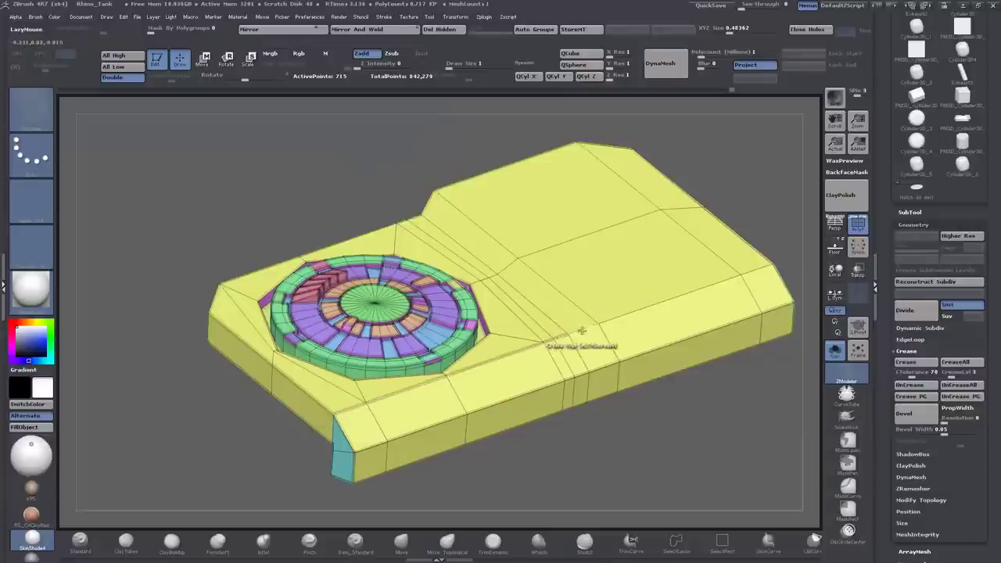
# Orbit around the hatch base and check its smooth shading with a grey matcap.
pyautogui.moveTo(715, 282); pyautogui.dragTo(453, 355)
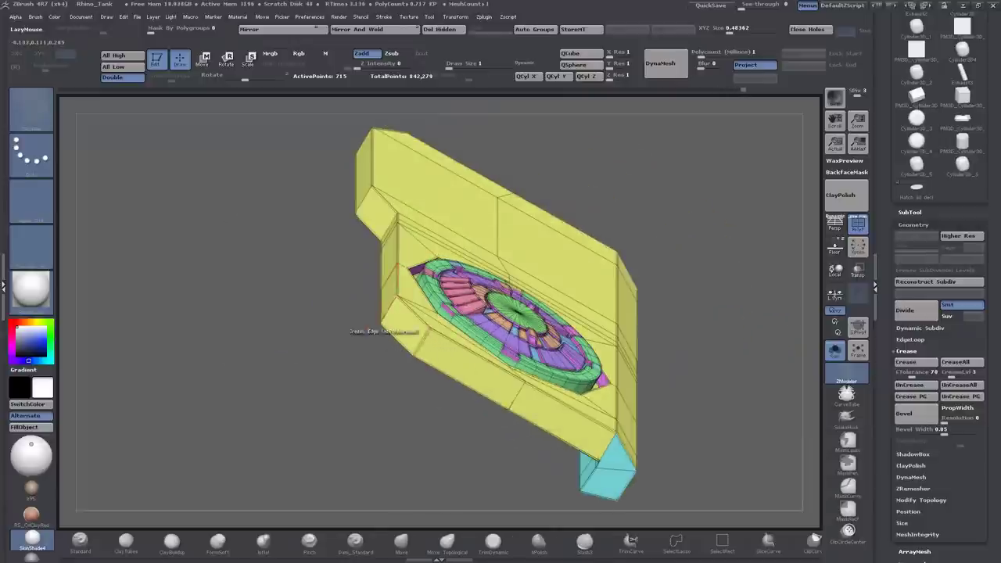
pyautogui.moveTo(397, 286); pyautogui.dragTo(266, 313)
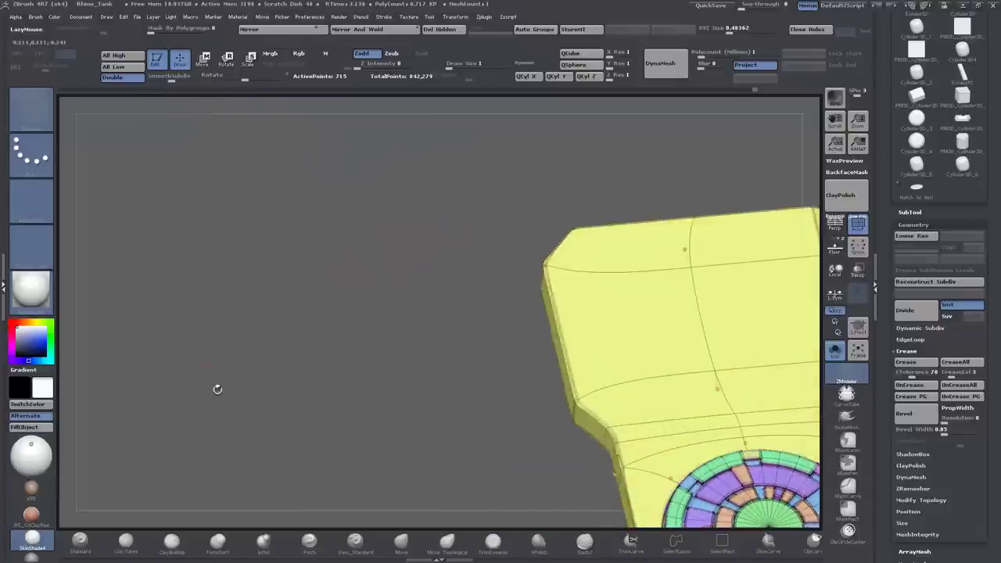
pyautogui.moveTo(216, 389); pyautogui.dragTo(362, 421)
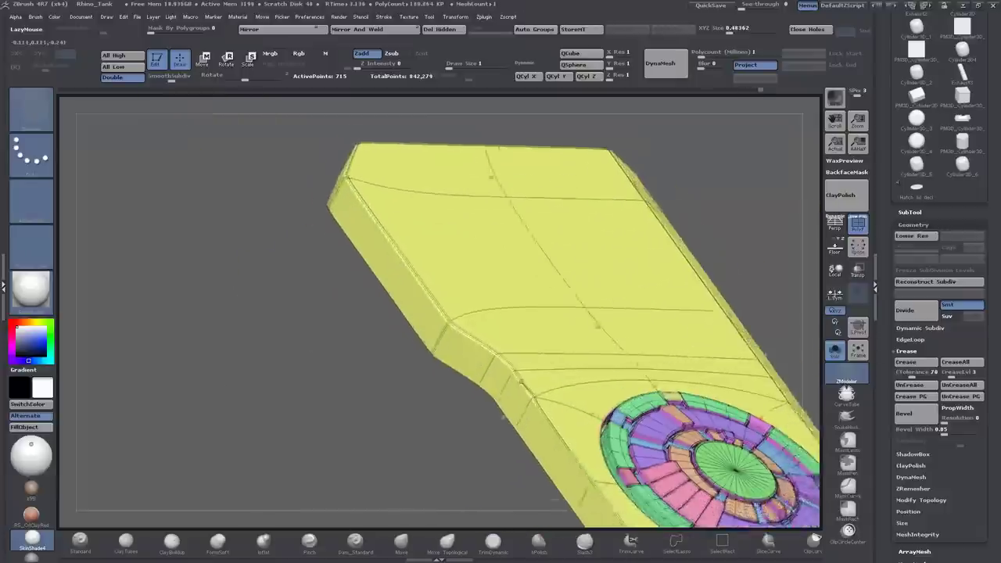
pyautogui.moveTo(376, 438); pyautogui.dragTo(408, 454)
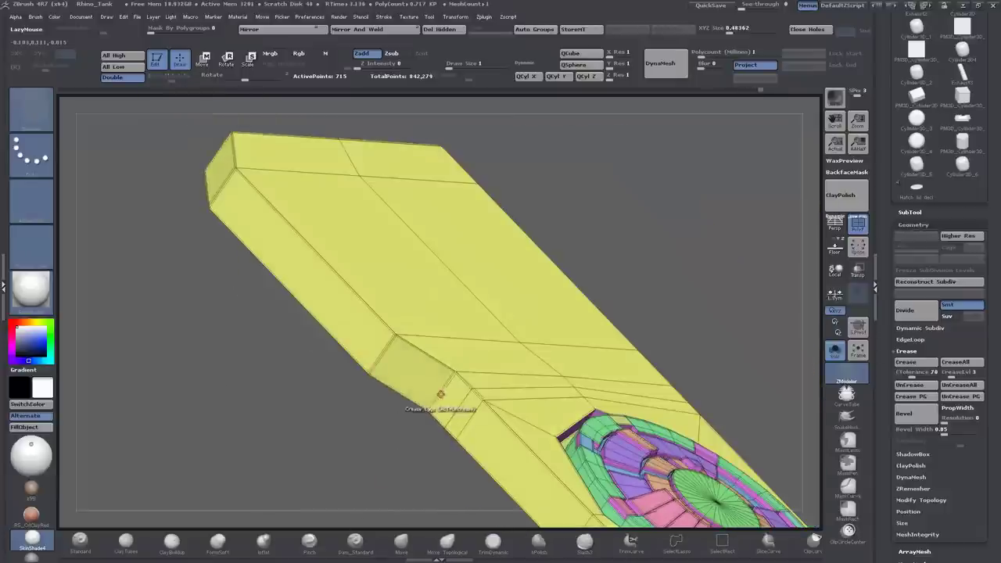
pyautogui.moveTo(435, 399)
pyautogui.mouseDown()
pyautogui.moveTo(352, 365)
pyautogui.moveTo(438, 384)
pyautogui.mouseUp()
pyautogui.click(859, 224)
pyautogui.click(36, 540)
pyautogui.moveTo(423, 469)
pyautogui.mouseDown()
pyautogui.moveTo(630, 405)
pyautogui.moveTo(605, 480)
pyautogui.moveTo(627, 332)
pyautogui.moveTo(606, 375)
pyautogui.mouseUp()
pyautogui.click(859, 225)
# Hide and unhide the disc polygroup, then switch the material to SkinShade4.
pyautogui.hotkey('ctrl', 'shift')
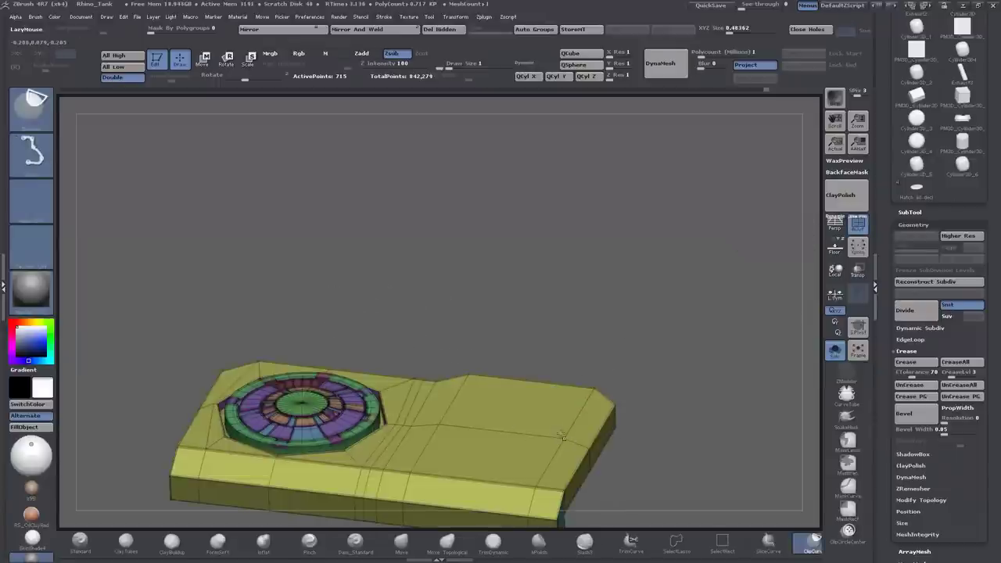
pyautogui.keyDown('ctrl'); pyautogui.keyDown('shift'); pyautogui.click(560, 435); pyautogui.keyUp('shift'); pyautogui.keyUp('ctrl')
pyautogui.moveTo(595, 235); pyautogui.dragTo(626, 249)
pyautogui.keyDown('ctrl'); pyautogui.keyDown('shift'); pyautogui.click(623, 225); pyautogui.keyUp('shift'); pyautogui.keyUp('ctrl')
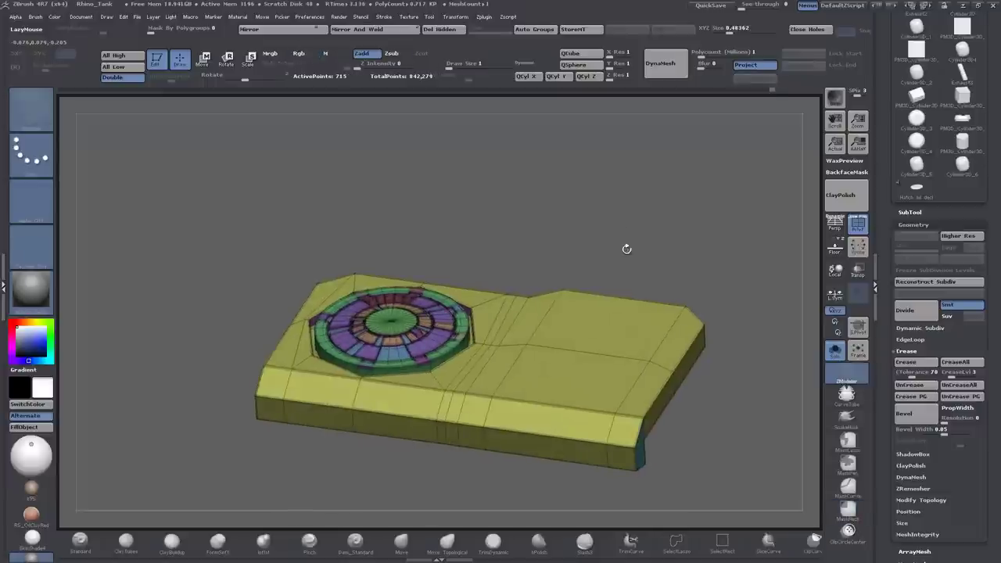
pyautogui.click(28, 547)
pyautogui.moveTo(146, 368); pyautogui.dragTo(169, 368)
# Auto Group the mesh into base and disc, subdivide one level, and turn PolyF off.
pyautogui.click(534, 29)
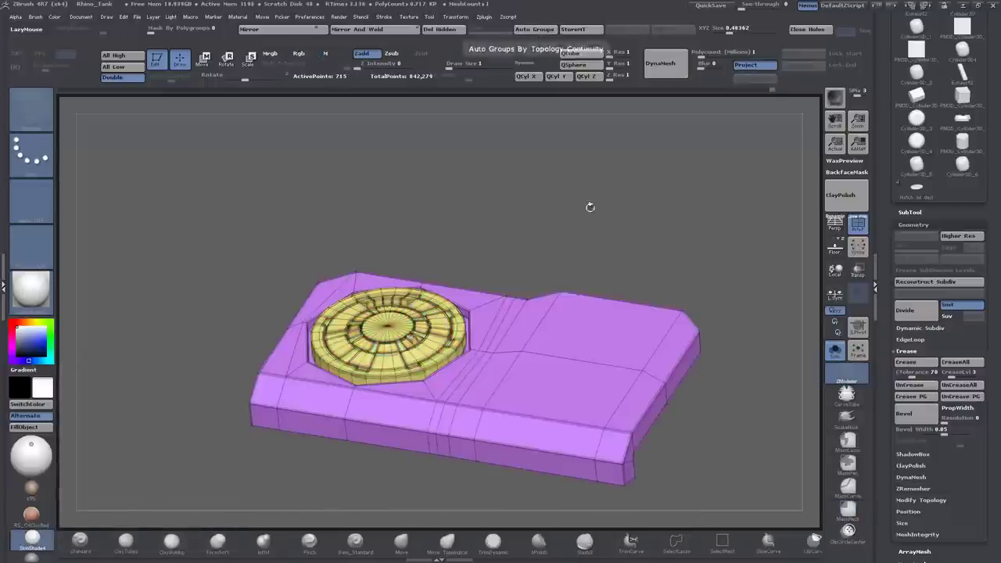
pyautogui.keyDown('ctrl'); pyautogui.keyDown('shift'); pyautogui.click(579, 309); pyautogui.keyUp('shift'); pyautogui.keyUp('ctrl')
pyautogui.keyDown('alt'); pyautogui.moveTo(579, 271); pyautogui.dragTo(798, 217); pyautogui.keyUp('alt')
pyautogui.keyDown('ctrl'); pyautogui.keyDown('shift'); pyautogui.click(606, 180); pyautogui.keyUp('shift'); pyautogui.keyUp('ctrl')
pyautogui.press('d')
pyautogui.hotkey('shift', 'f')
pyautogui.moveTo(277, 492); pyautogui.dragTo(357, 398)
# Select the round hatch subtool, view the tank straight top-down, and turn on Solo.
pyautogui.click(835, 351)
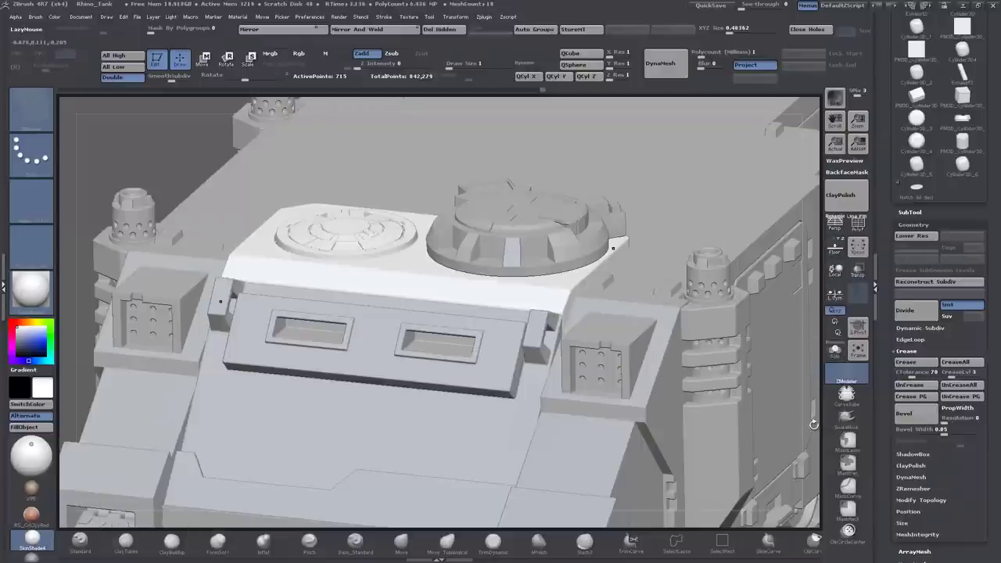
pyautogui.scroll(-5, 814, 424)
pyautogui.keyDown('alt'); pyautogui.click(307, 236); pyautogui.keyUp('alt')
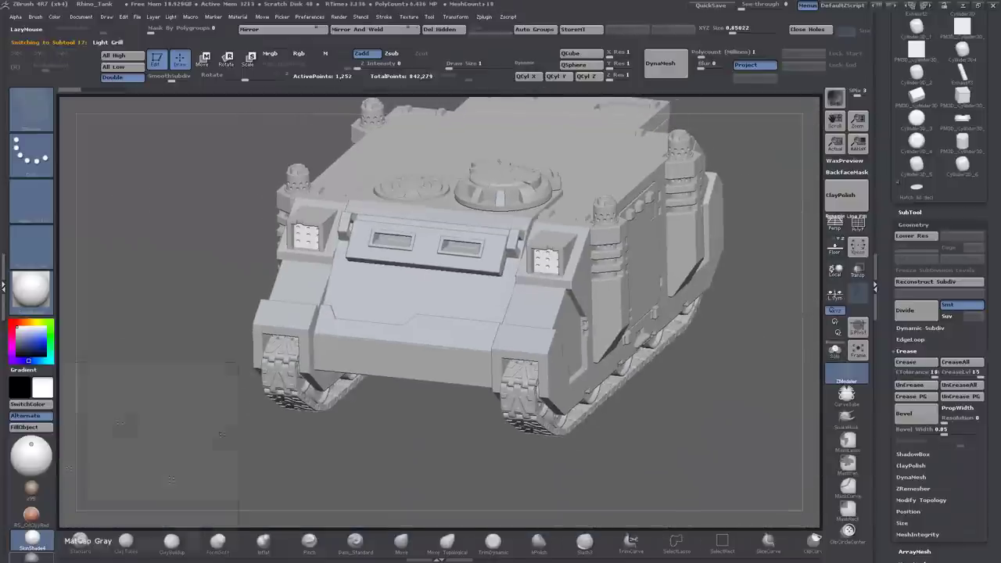
pyautogui.moveTo(592, 474); pyautogui.dragTo(160, 337)
pyautogui.scroll(5, 160, 337)
pyautogui.scroll(-6, 646, 277)
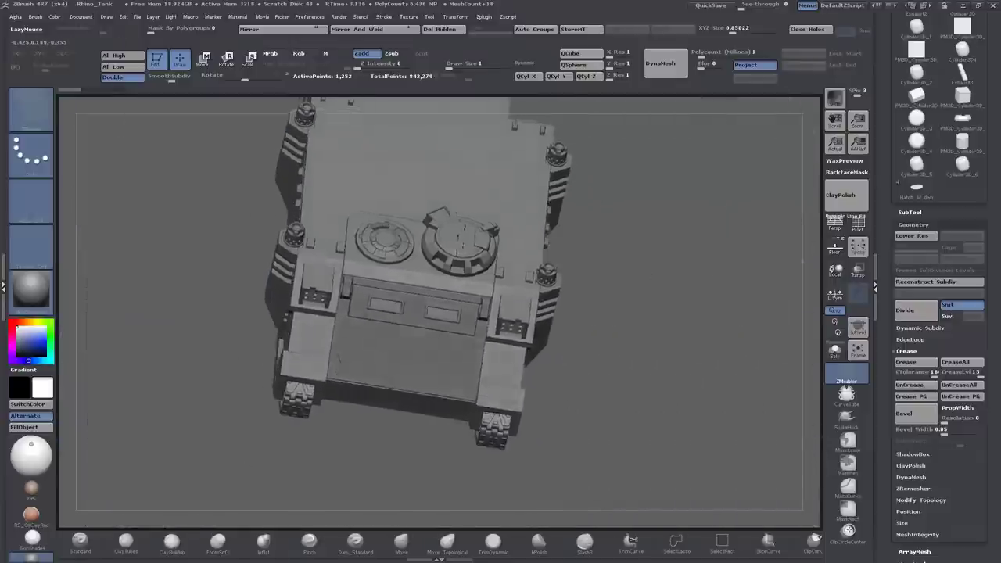
pyautogui.keyDown('shift'); pyautogui.moveTo(160, 336); pyautogui.dragTo(71, 297); pyautogui.keyUp('shift')
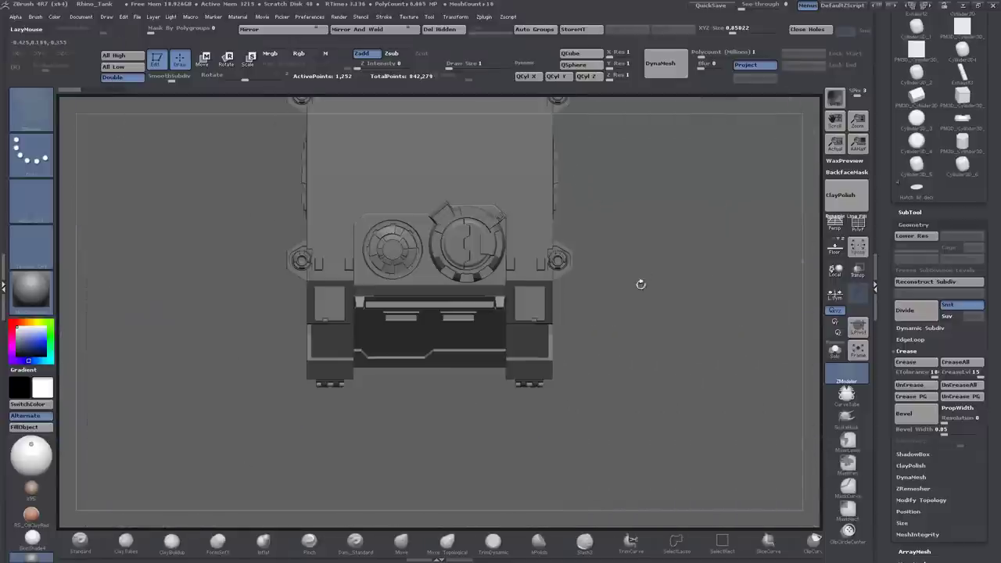
pyautogui.scroll(5, 52, 294)
pyautogui.keyDown('alt'); pyautogui.moveTo(806, 290); pyautogui.dragTo(693, 256); pyautogui.keyUp('alt')
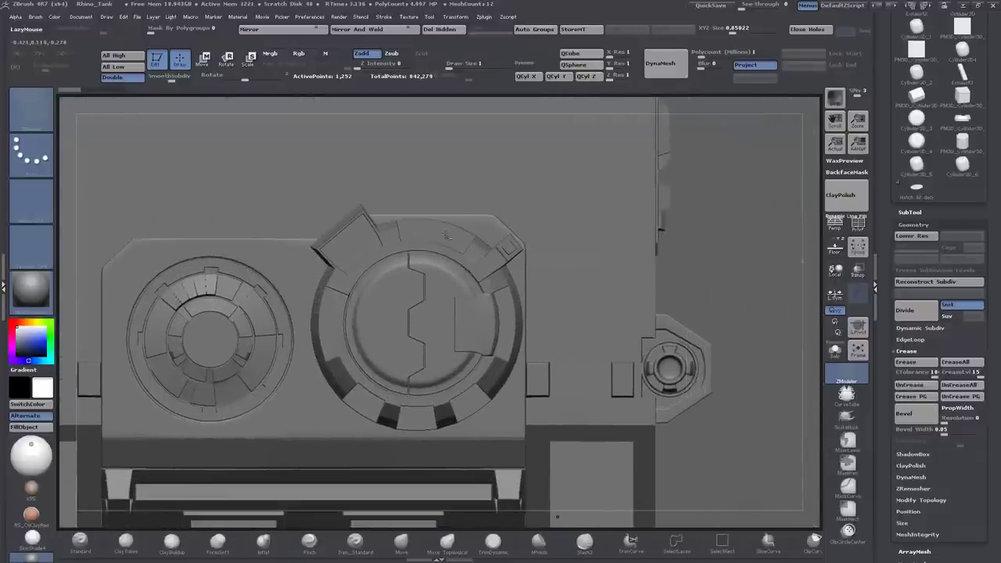
pyautogui.click(835, 349)
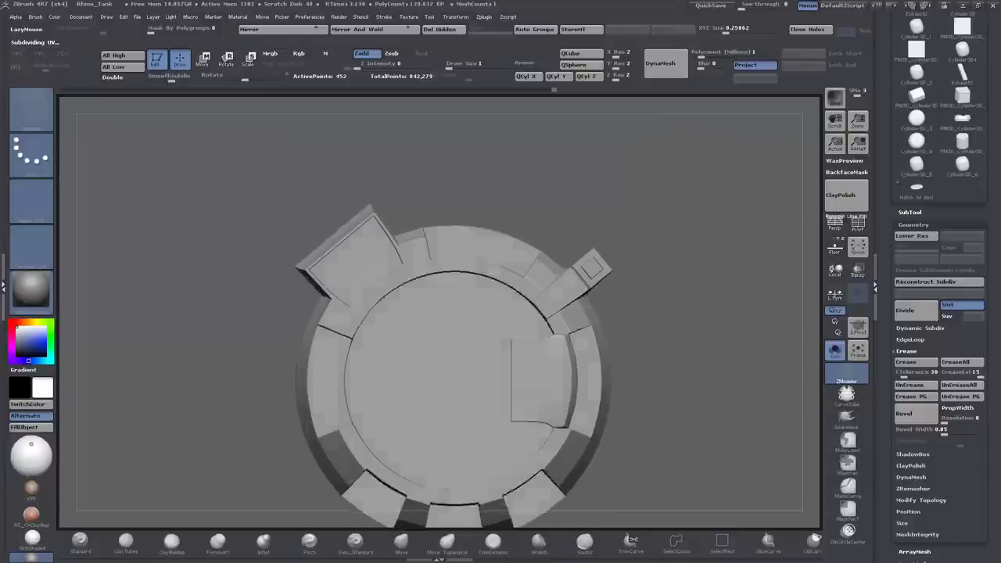
# Drag the IMM MachineParts ExhaustPipe insert upright onto the round hatch surface.
pyautogui.press('b')
pyautogui.press('i')
pyautogui.press('m')
pyautogui.press('m')
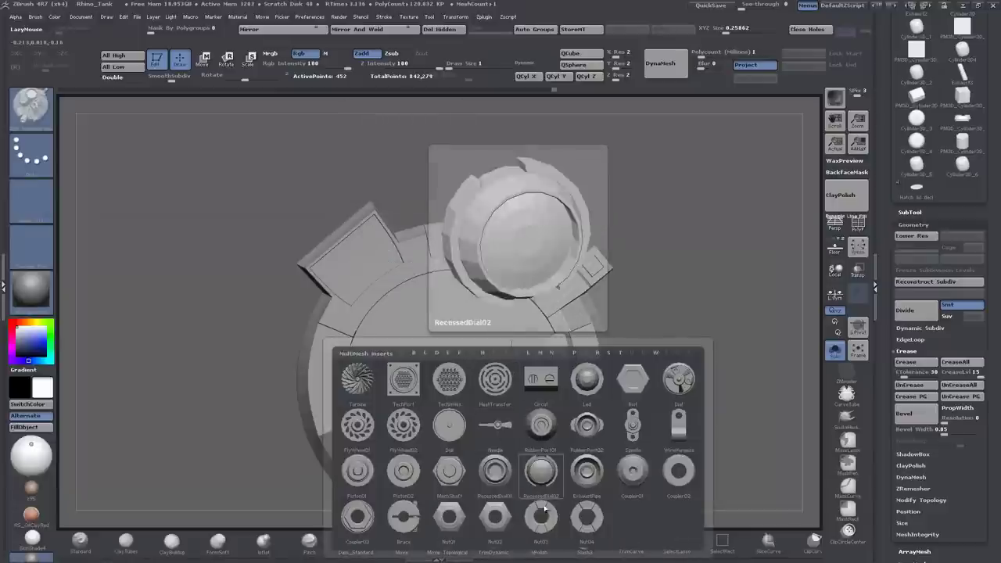
pyautogui.click(577, 468)
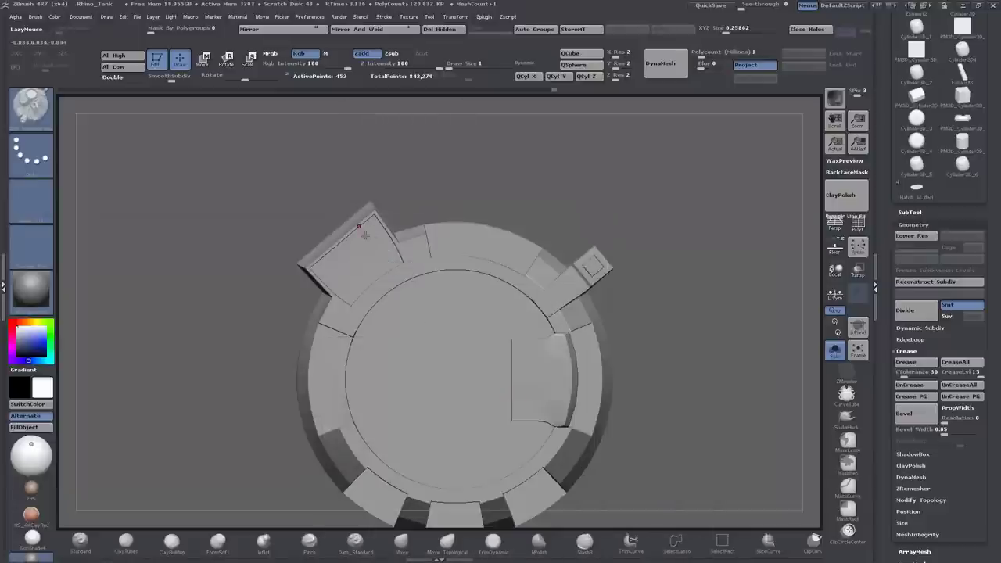
pyautogui.moveTo(370, 238); pyautogui.dragTo(720, 216)
# Show polygroups, frame the exhaust pipe, and drop to the lowest subdivision level.
pyautogui.click(858, 224)
pyautogui.press('f')
pyautogui.hotkey('shift', 'd')
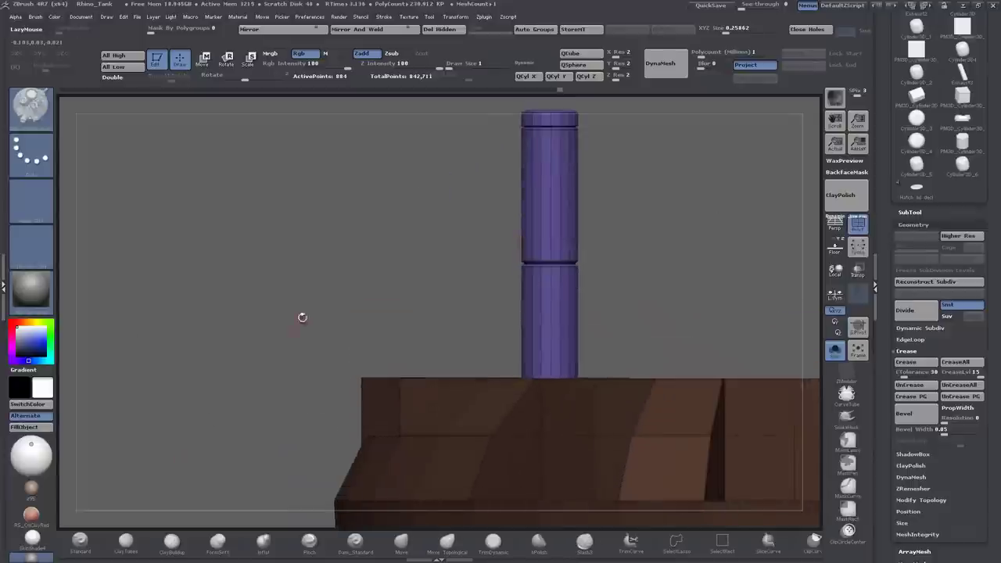
pyautogui.moveTo(227, 259); pyautogui.dragTo(257, 259)
pyautogui.moveTo(291, 291)
pyautogui.mouseDown()
pyautogui.moveTo(290, 268)
pyautogui.moveTo(499, 250)
pyautogui.moveTo(227, 265)
pyautogui.mouseUp()
# Use ZModeler with QMesh Polygroup Island to extrude the pipe's purple base band into a wider collar.
pyautogui.press('b')
pyautogui.press('z')
pyautogui.press('m')
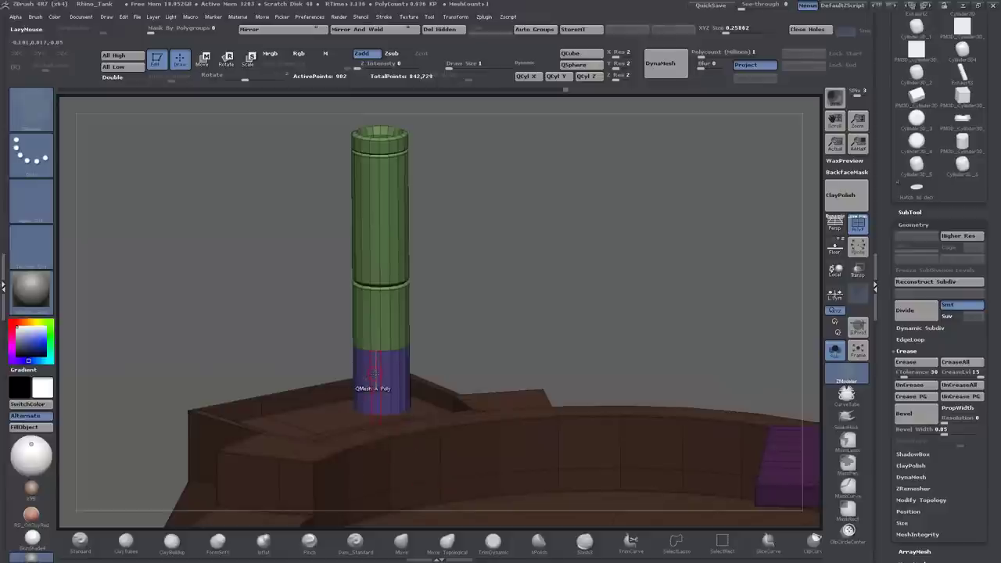
pyautogui.press('space')
pyautogui.click(453, 342)
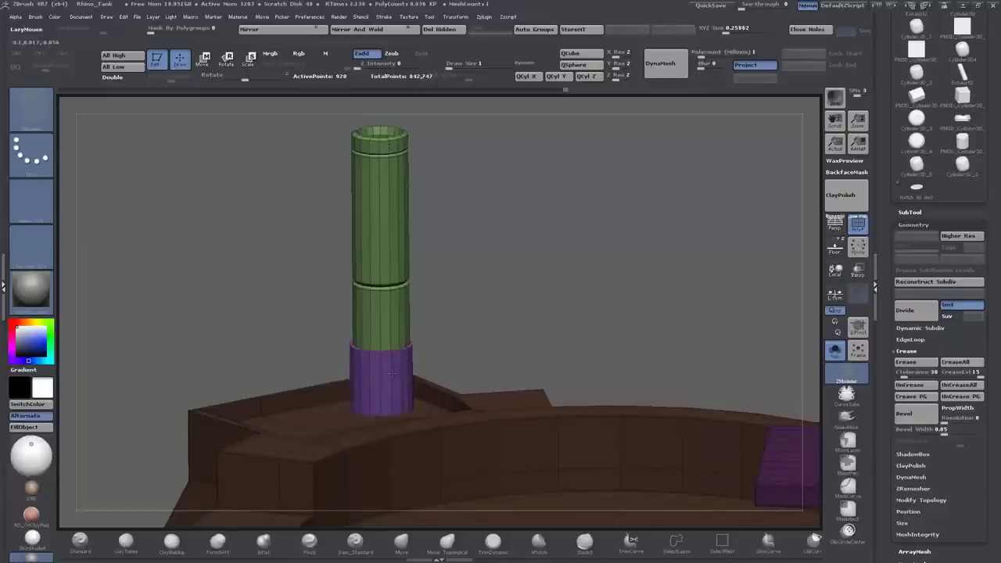
pyautogui.moveTo(399, 375)
pyautogui.mouseDown()
pyautogui.moveTo(508, 331)
pyautogui.moveTo(410, 360)
pyautogui.mouseUp()
pyautogui.hotkey('ctrl', 'z')
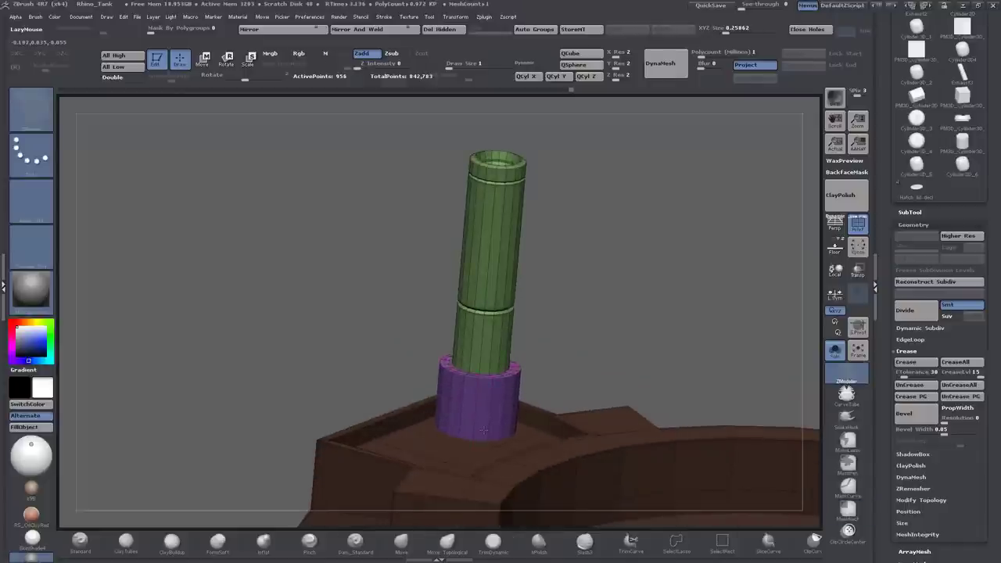
pyautogui.moveTo(438, 407); pyautogui.dragTo(395, 336)
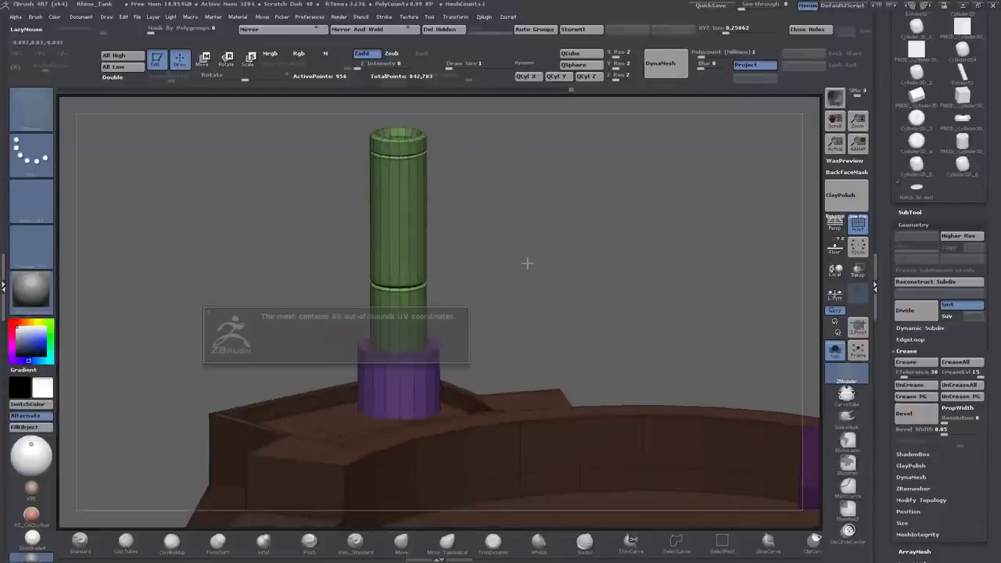
# Open the Tool > UV Map settings and toggle polygroup colours off and back on.
pyautogui.scroll(-6, 908, 391)
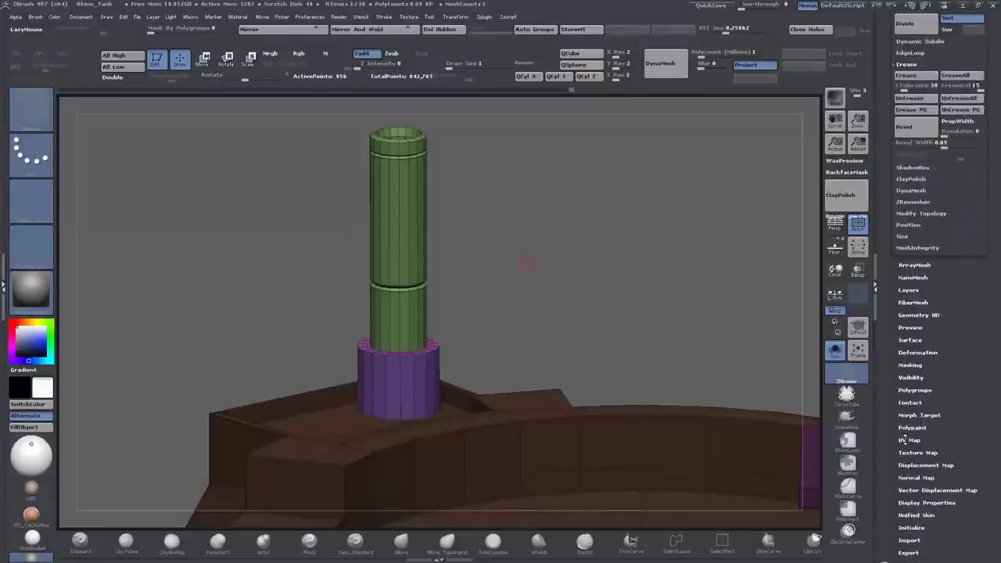
pyautogui.click(905, 440)
pyautogui.moveTo(550, 250); pyautogui.dragTo(532, 329)
pyautogui.hotkey('shift', 'f')
pyautogui.moveTo(733, 318); pyautogui.dragTo(612, 241)
pyautogui.click(858, 224)
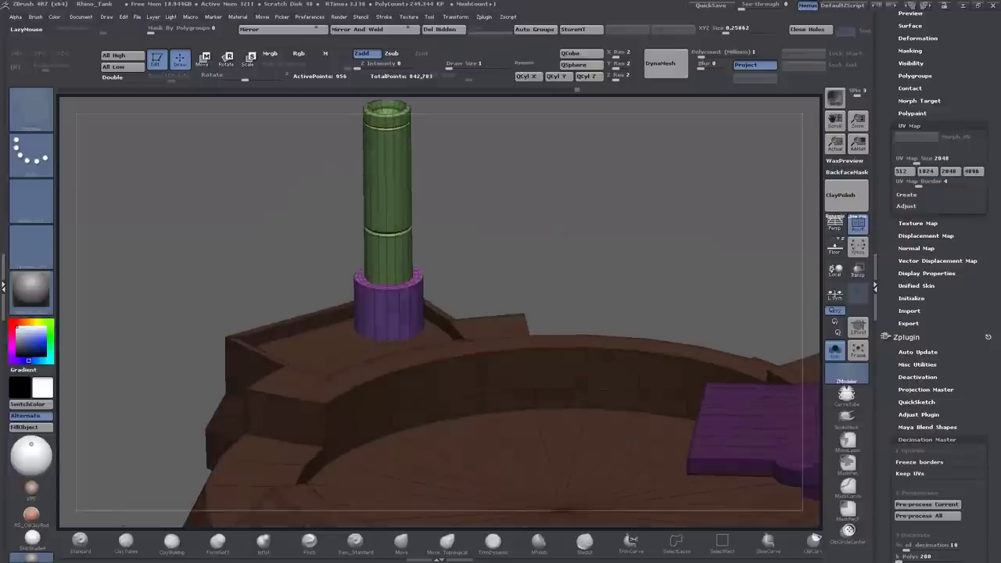
# Insert an extra edge loop into the hatch mesh with ZModeler's Insert Edge Loop.
pyautogui.press('space')
pyautogui.click(328, 335)
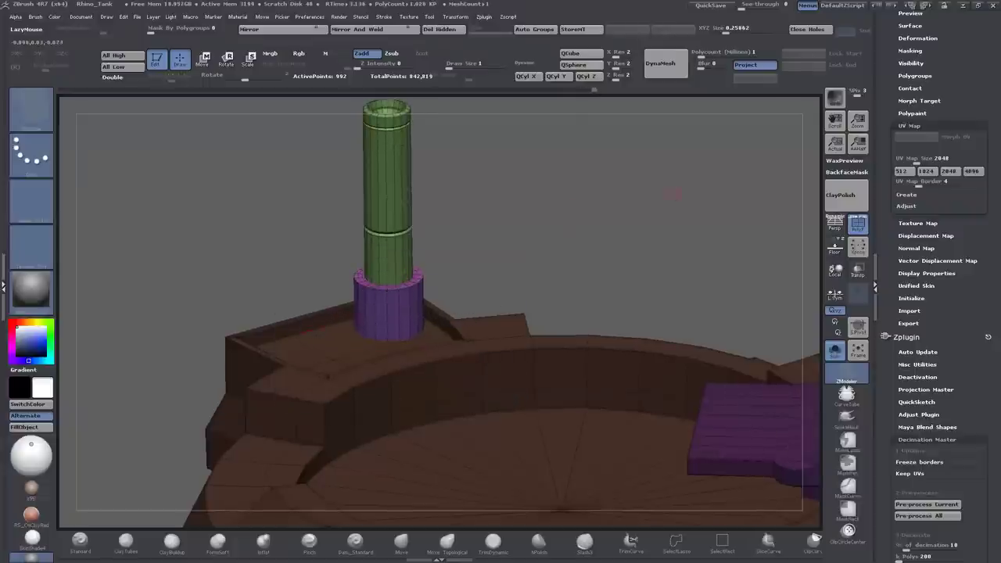
pyautogui.moveTo(336, 234); pyautogui.dragTo(378, 322)
# Pass over Nut&Bolt Assy and drag the IMM MachineParts Led insert onto the hatch base.
pyautogui.press('b')
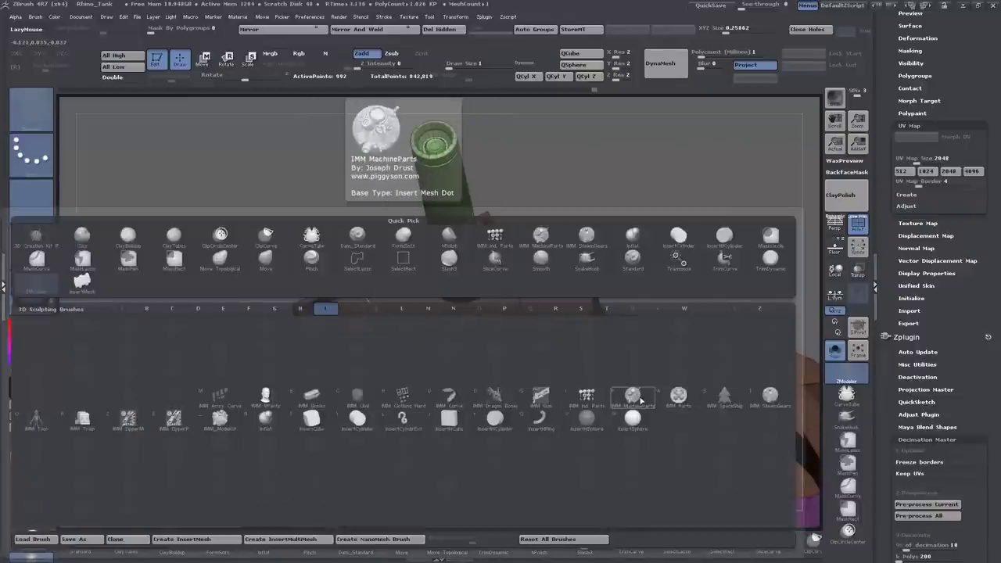
pyautogui.click(586, 396)
pyautogui.press('m')
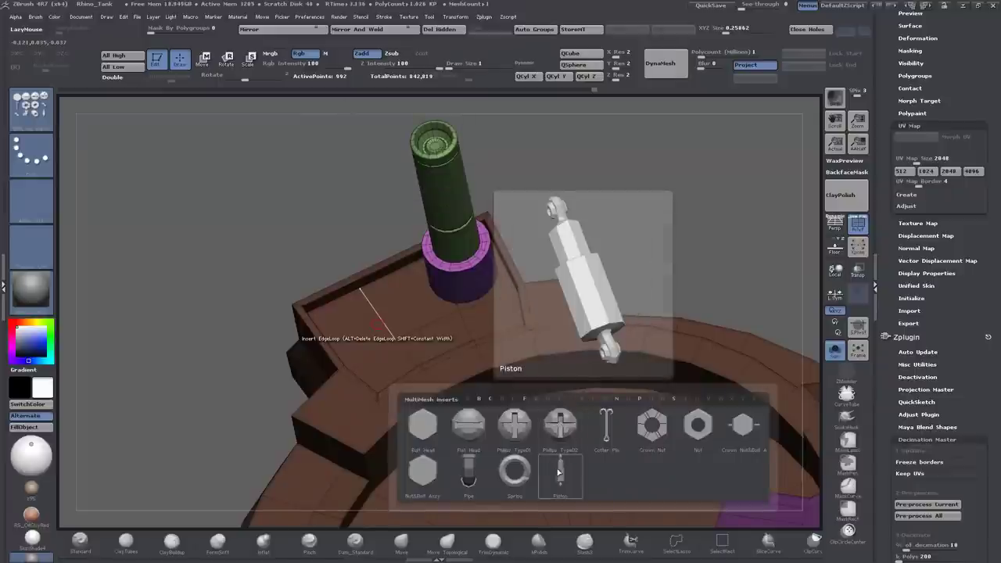
pyautogui.click(441, 475)
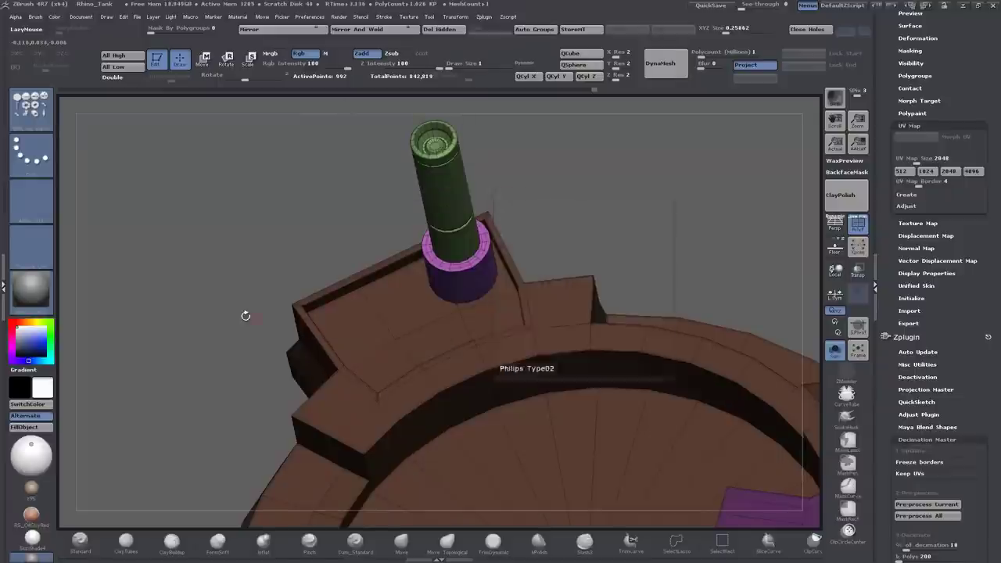
pyautogui.press('b')
pyautogui.click(632, 397)
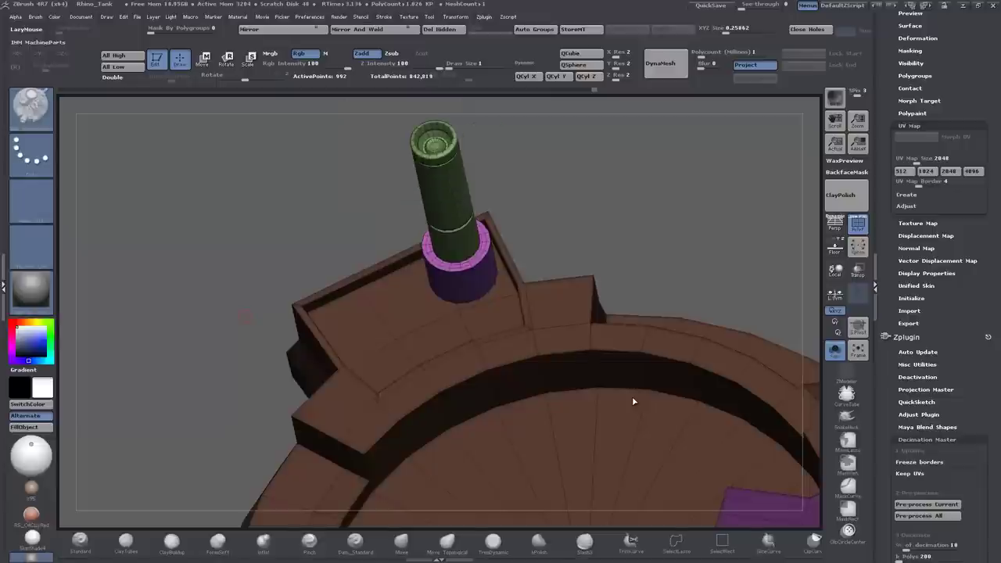
pyautogui.press('m')
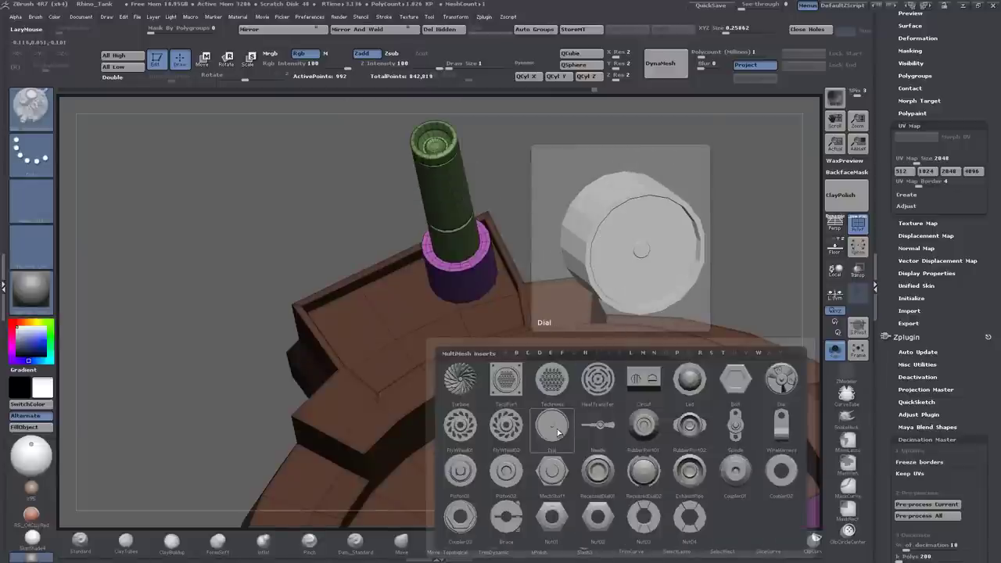
pyautogui.press('m')
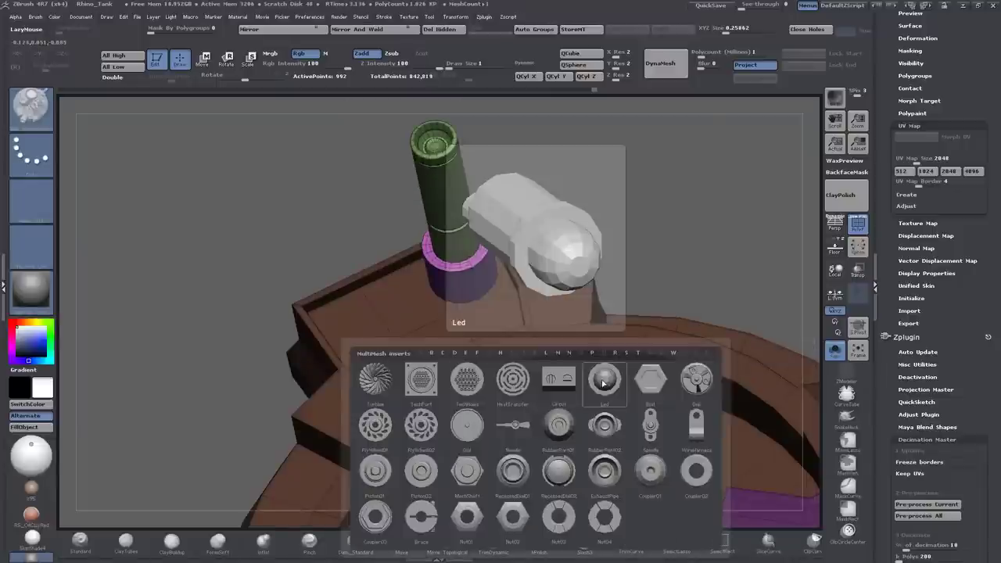
pyautogui.click(603, 383)
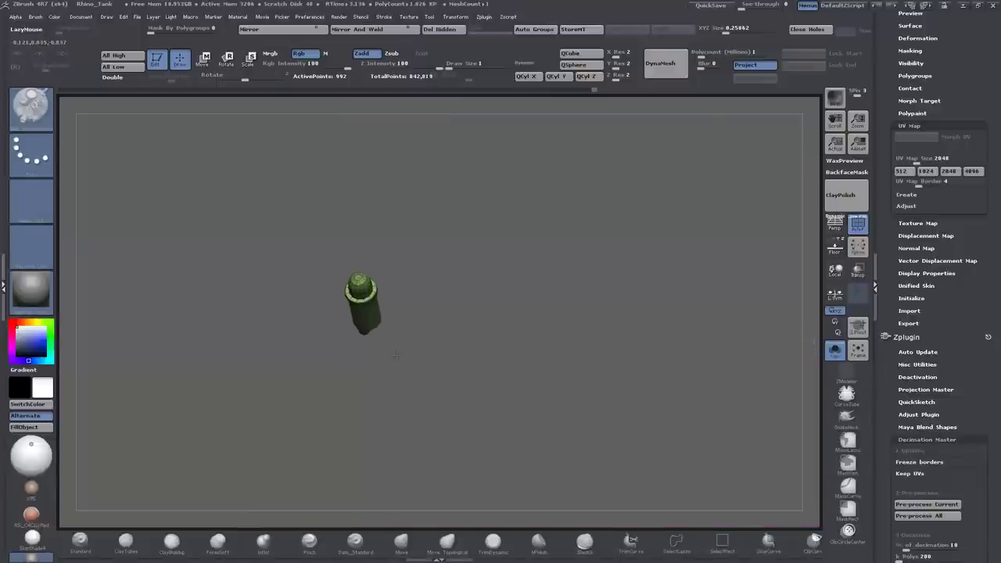
pyautogui.moveTo(400, 360); pyautogui.dragTo(135, 459)
# Transpose-move the small Led cylinder snug against the exhaust pipe's purple collar.
pyautogui.press('w')
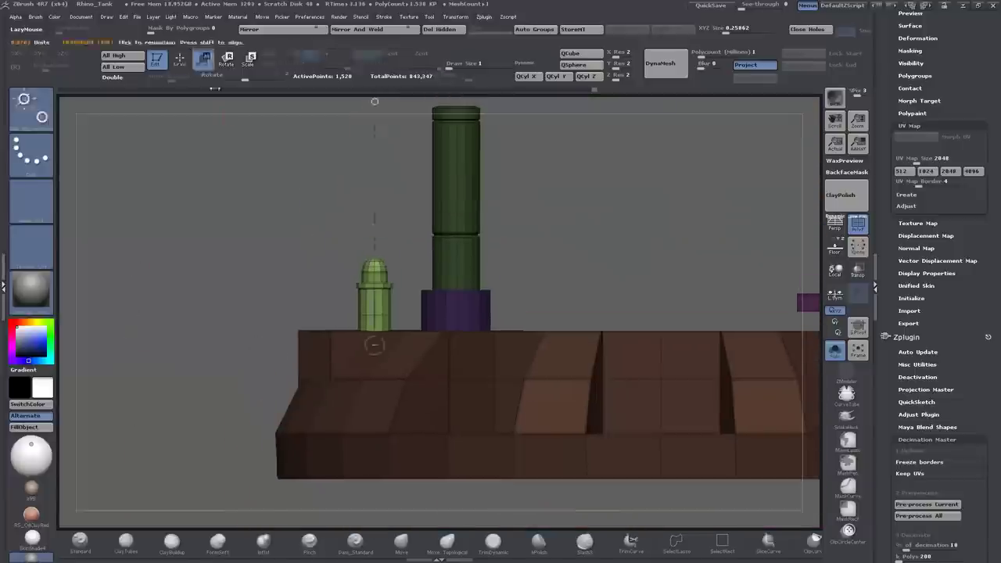
pyautogui.moveTo(375, 102); pyautogui.dragTo(494, 269)
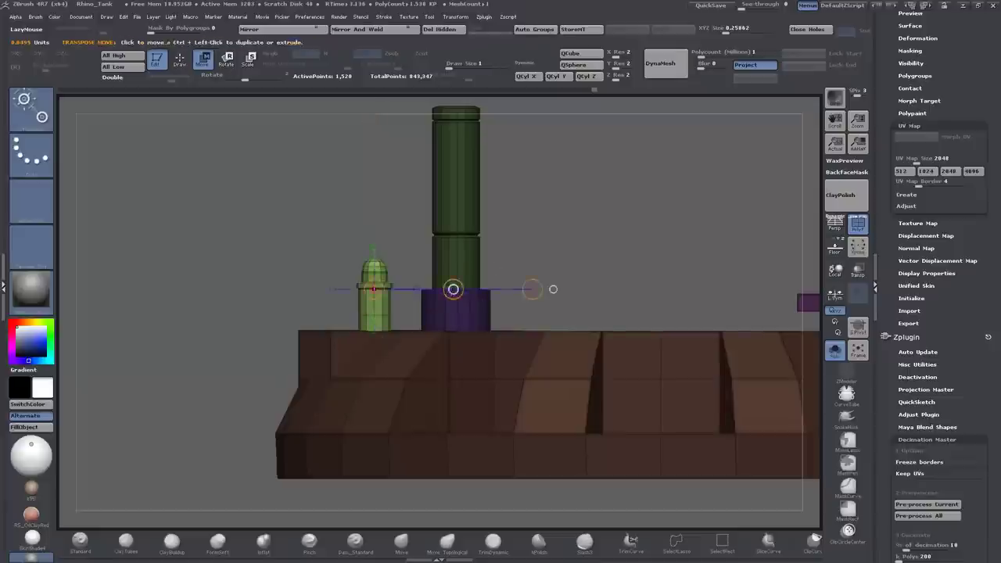
pyautogui.click(494, 269)
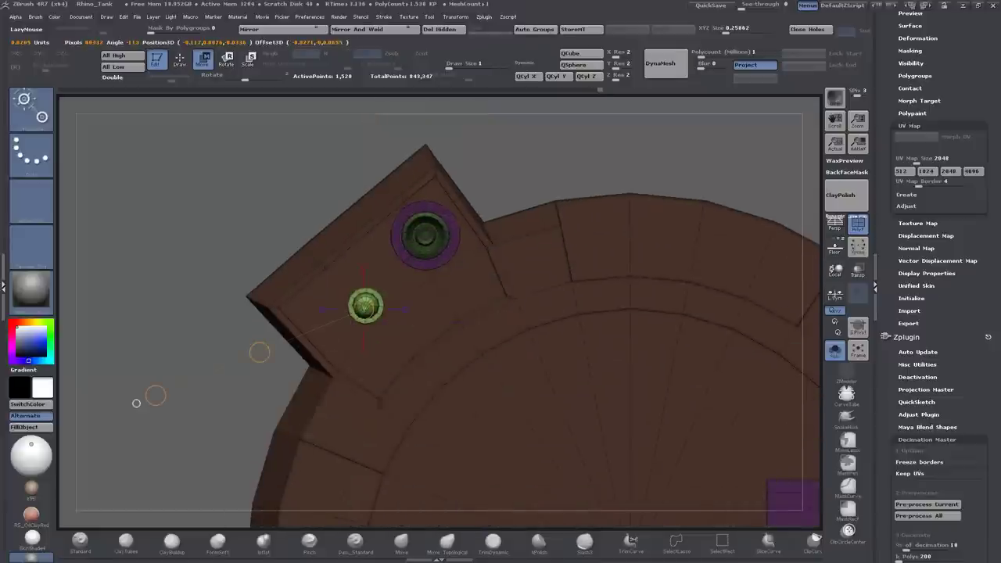
pyautogui.moveTo(136, 403); pyautogui.dragTo(136, 395)
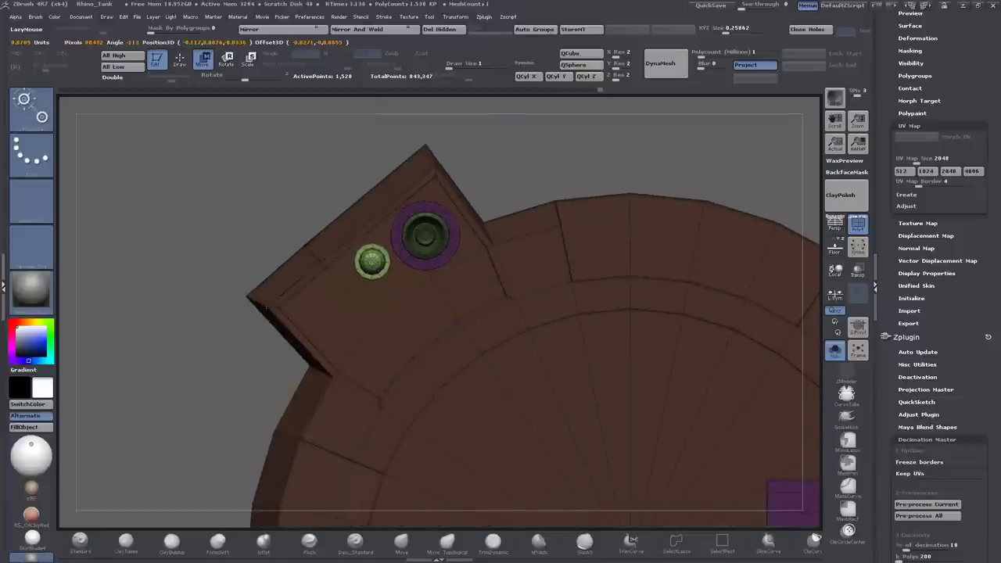
pyautogui.moveTo(270, 305); pyautogui.dragTo(137, 399)
pyautogui.moveTo(274, 347); pyautogui.dragTo(274, 408)
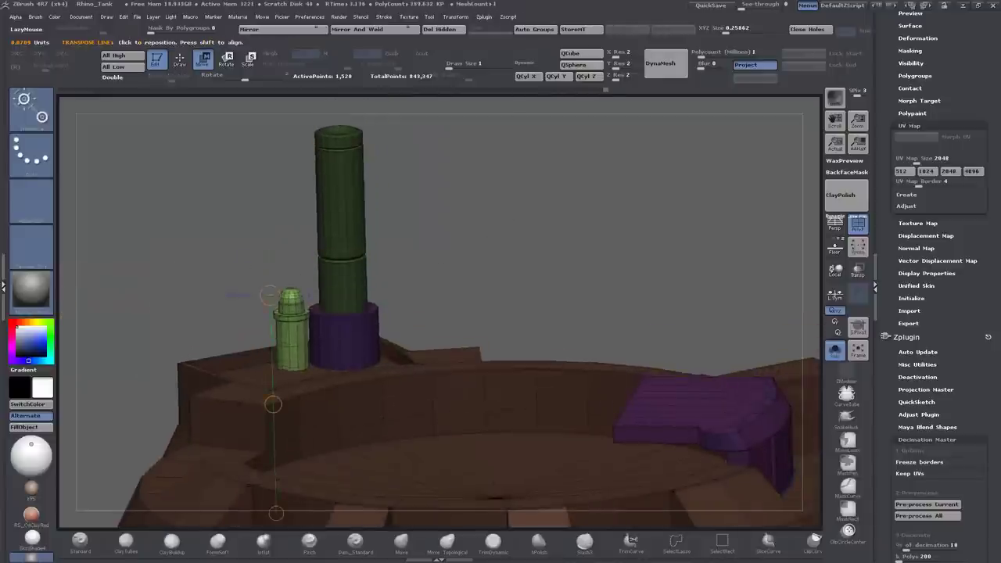
pyautogui.moveTo(501, 266); pyautogui.dragTo(499, 328)
pyautogui.press('b')
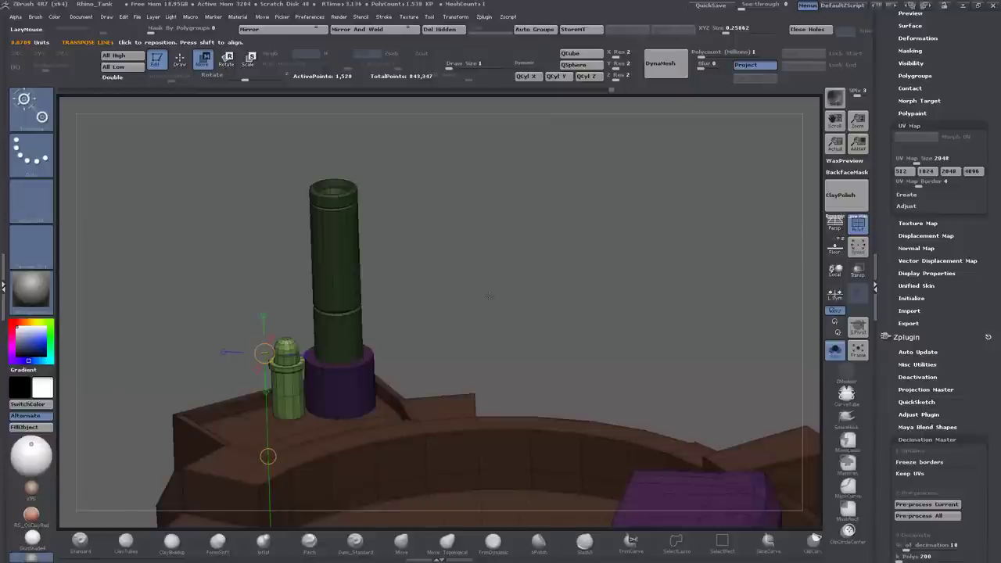
# Draw a grooved 3D Creation Kit panel insert on the deck and rotate it to align with the hull.
pyautogui.press('b')
pyautogui.click(119, 325)
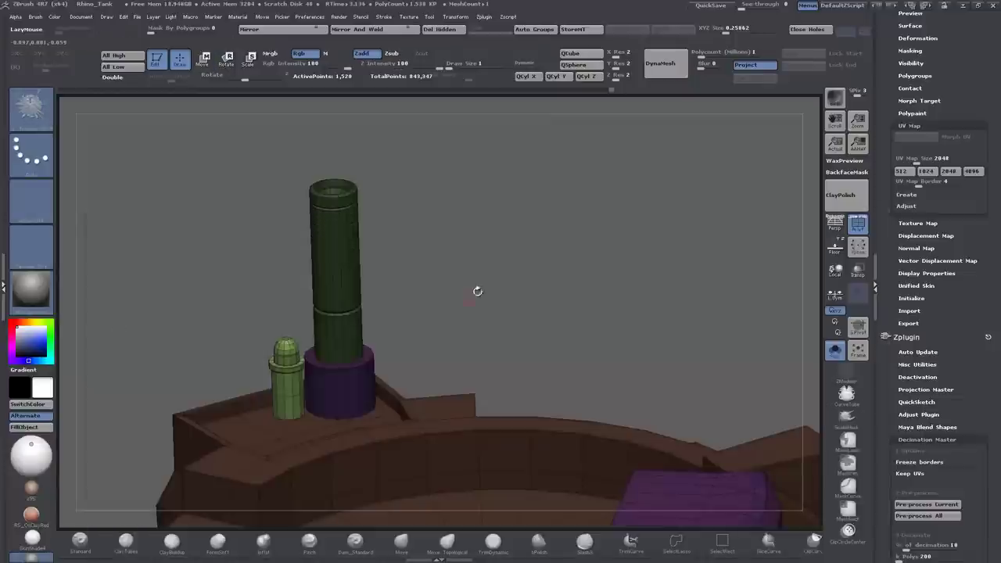
pyautogui.press('m')
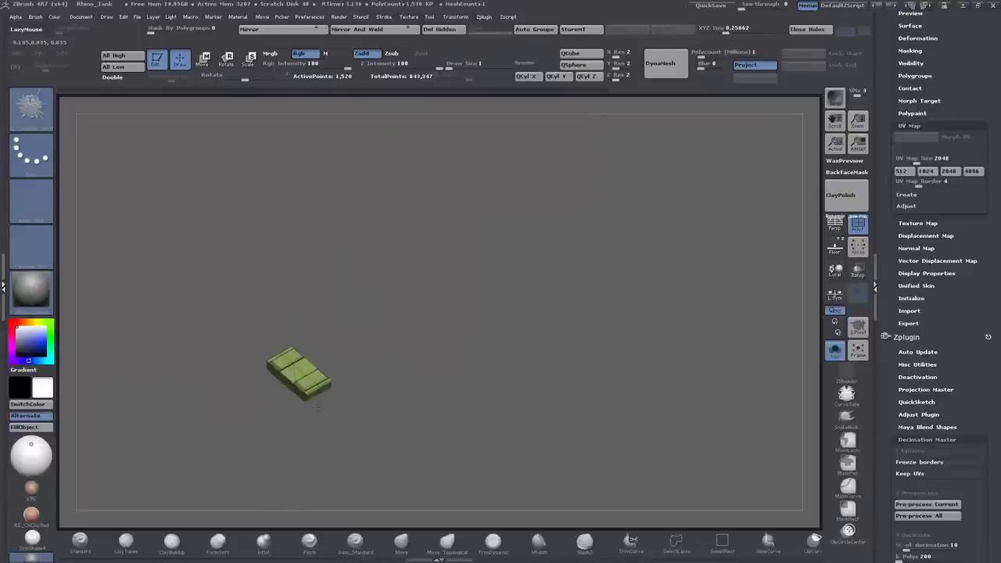
pyautogui.moveTo(317, 406); pyautogui.dragTo(258, 156)
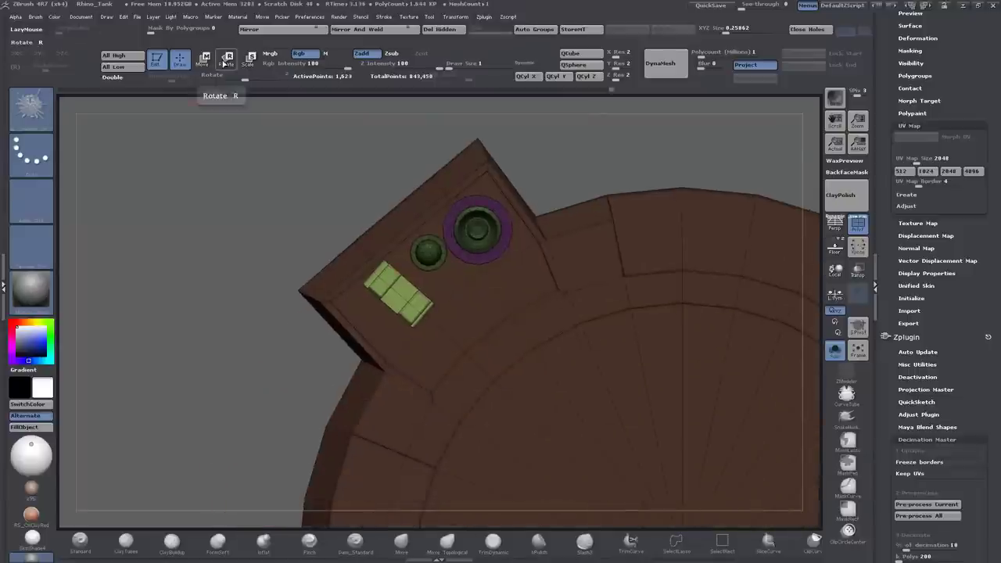
pyautogui.click(226, 61)
pyautogui.moveTo(524, 323); pyautogui.dragTo(501, 282)
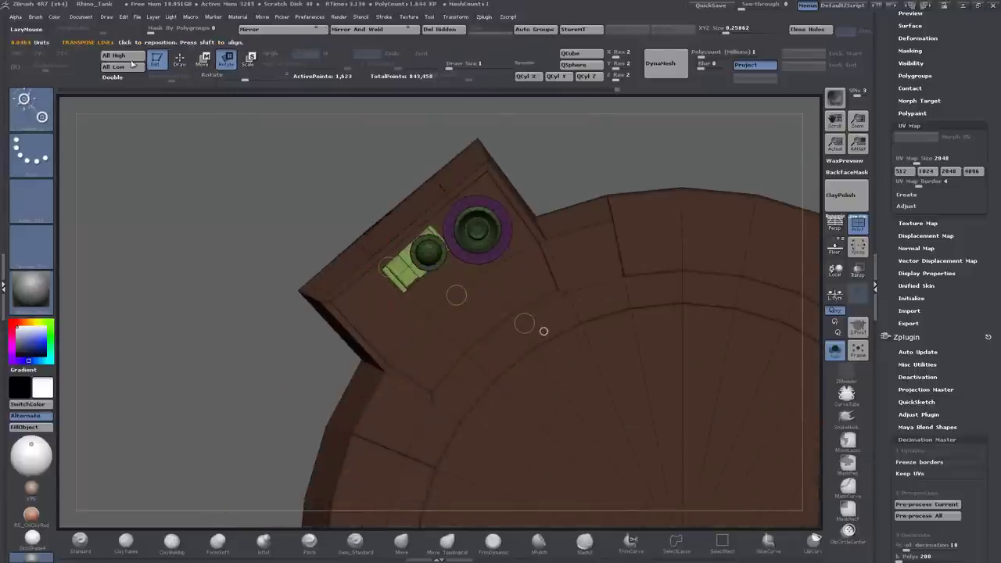
pyautogui.moveTo(462, 386)
pyautogui.mouseDown()
pyautogui.moveTo(490, 352)
pyautogui.moveTo(438, 329)
pyautogui.moveTo(397, 201)
pyautogui.moveTo(186, 236)
pyautogui.moveTo(199, 329)
pyautogui.mouseUp()
# Pull the green panel upward along a vertical Transpose axis to thicken it.
pyautogui.moveTo(356, 286); pyautogui.dragTo(358, 155)
pyautogui.moveTo(196, 258); pyautogui.dragTo(199, 313)
pyautogui.moveTo(276, 364); pyautogui.dragTo(275, 192)
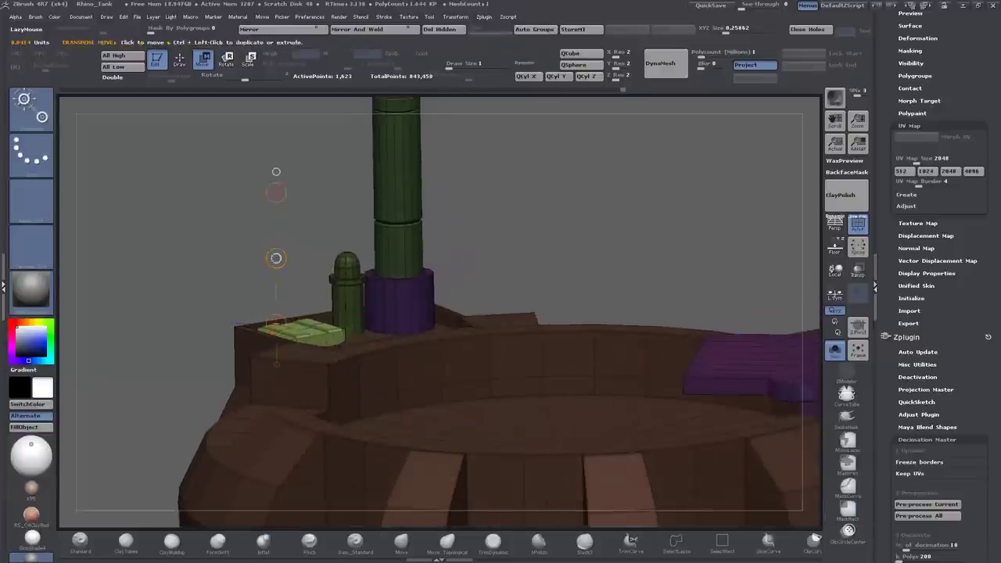
pyautogui.moveTo(276, 258); pyautogui.dragTo(273, 244)
pyautogui.hotkey('ctrl', 'z')
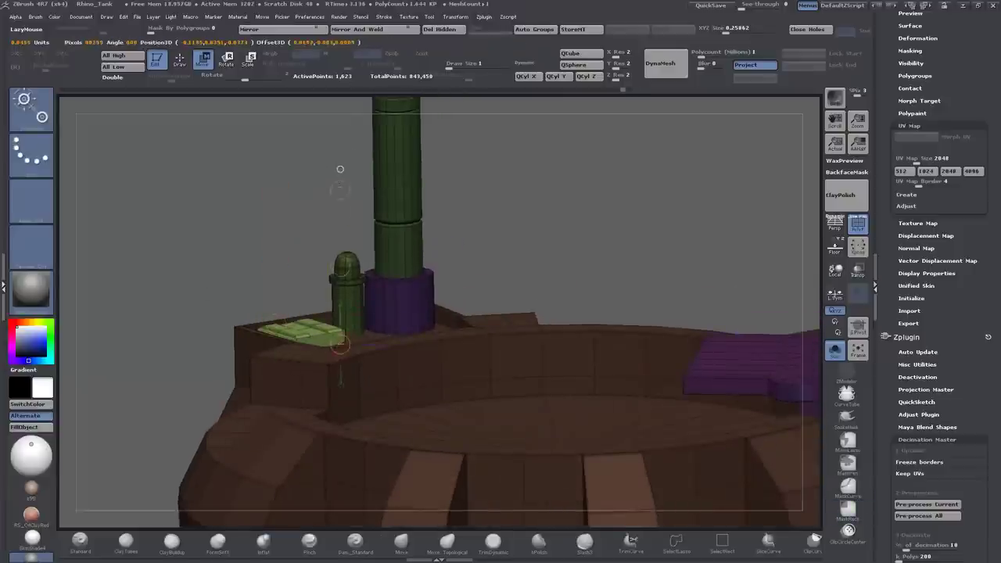
pyautogui.hotkey('ctrl', 'shift', 'z')
# Solo the green panel and nudge it into place beside the Led cylinder.
pyautogui.moveTo(340, 165)
pyautogui.mouseDown()
pyautogui.moveTo(454, 208)
pyautogui.moveTo(277, 170)
pyautogui.moveTo(307, 253)
pyautogui.moveTo(282, 305)
pyautogui.moveTo(258, 317)
pyautogui.moveTo(394, 323)
pyautogui.mouseUp()
pyautogui.press('q')
pyautogui.keyDown('ctrl'); pyautogui.keyDown('shift'); pyautogui.click(258, 317); pyautogui.keyUp('shift'); pyautogui.keyUp('ctrl')
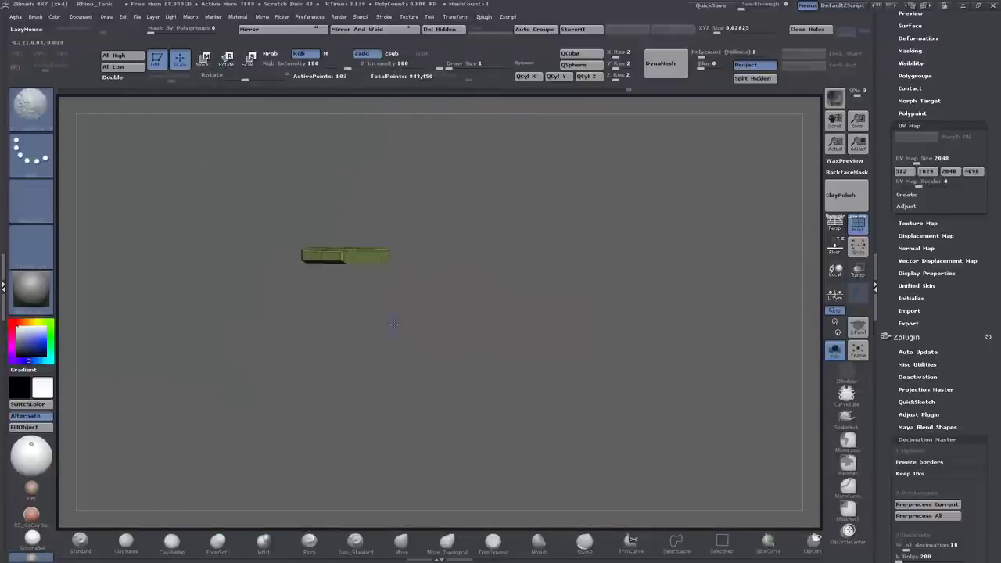
pyautogui.click(211, 62)
pyautogui.moveTo(384, 175); pyautogui.dragTo(354, 182)
pyautogui.moveTo(411, 151); pyautogui.dragTo(359, 161)
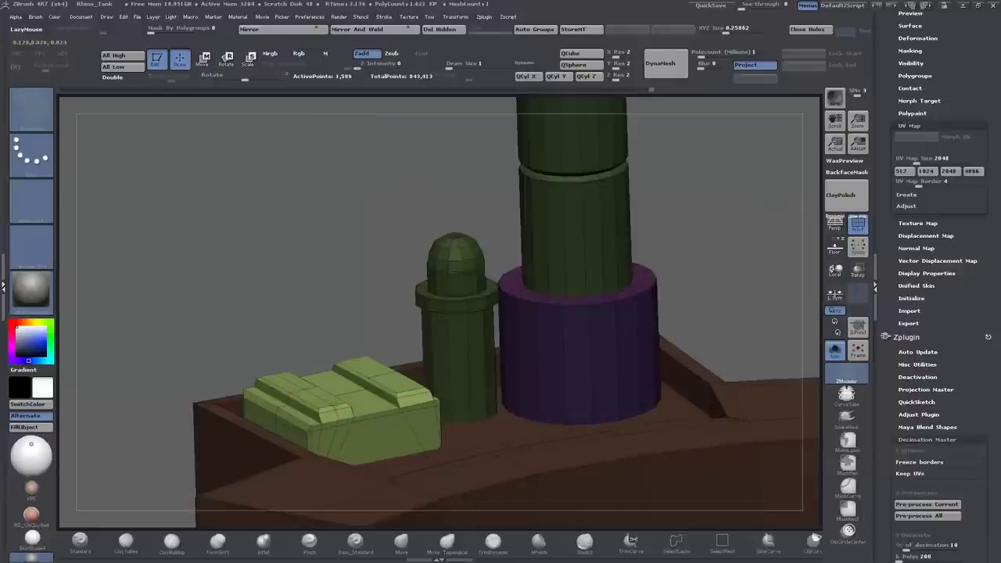
# Dismiss the mesh integrity warning, solo the green panel block and drop its subdivision level.
pyautogui.click(412, 391)
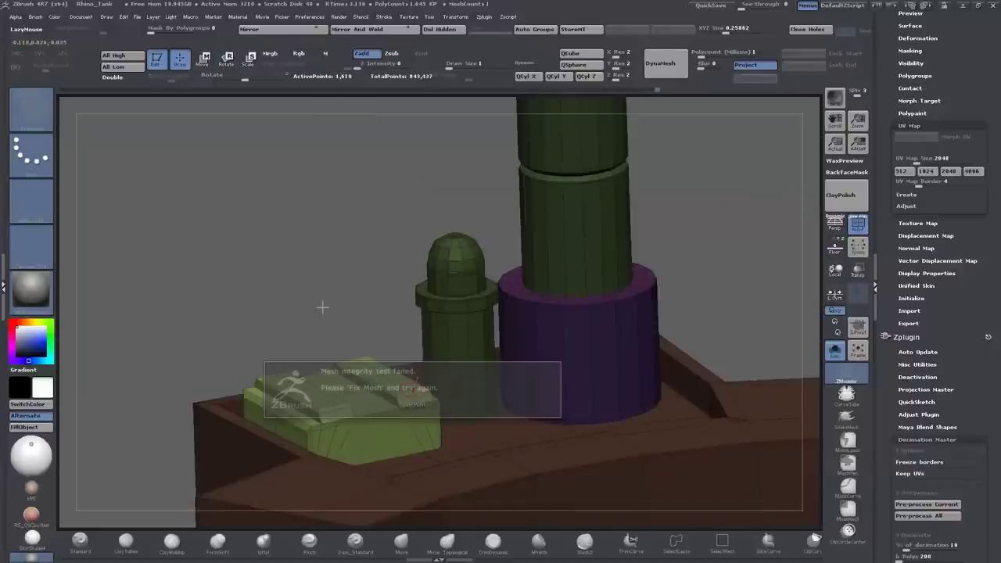
pyautogui.press('ctrl')
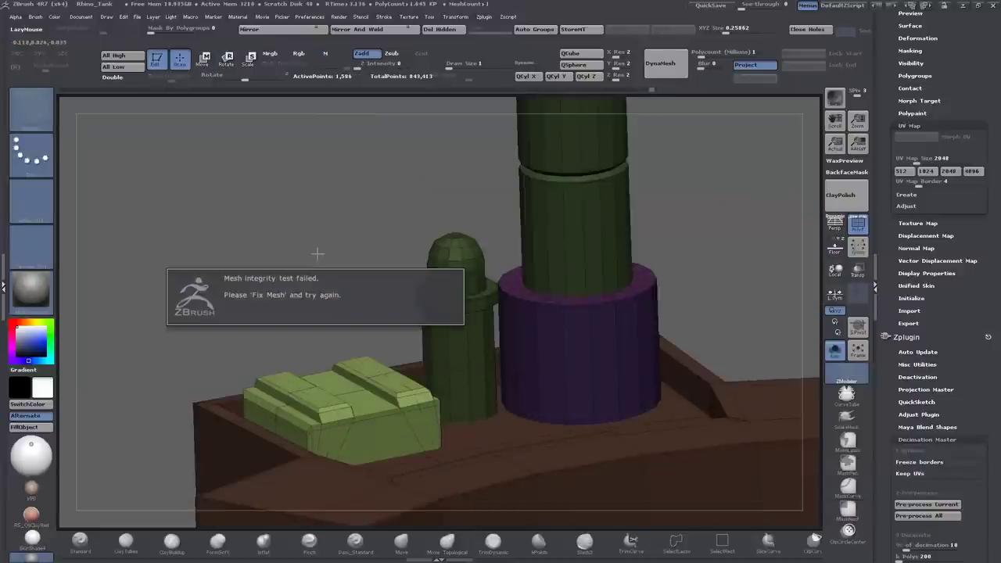
pyautogui.press('ctrl')
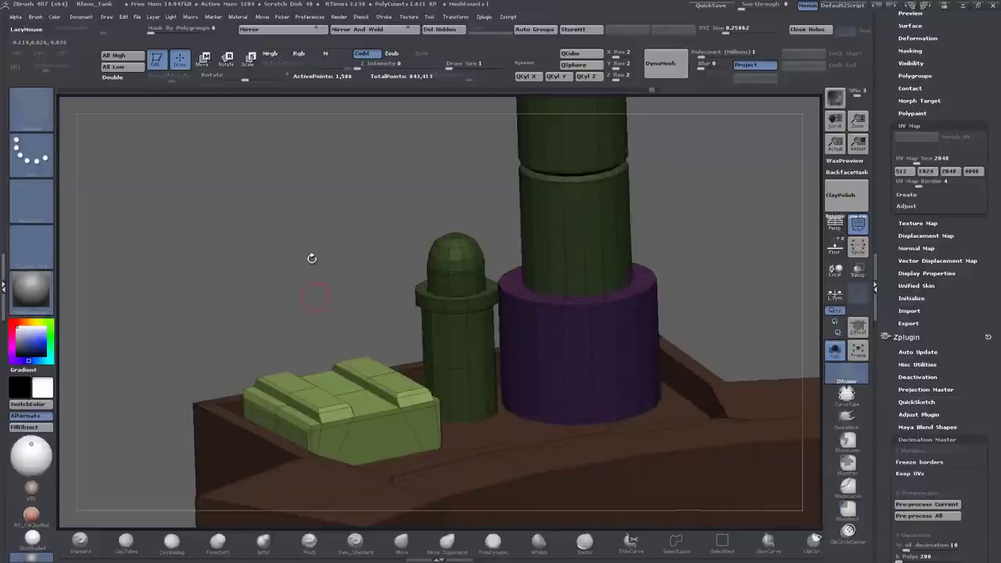
pyautogui.keyDown('ctrl'); pyautogui.keyDown('shift'); pyautogui.click(254, 282); pyautogui.keyUp('shift'); pyautogui.keyUp('ctrl')
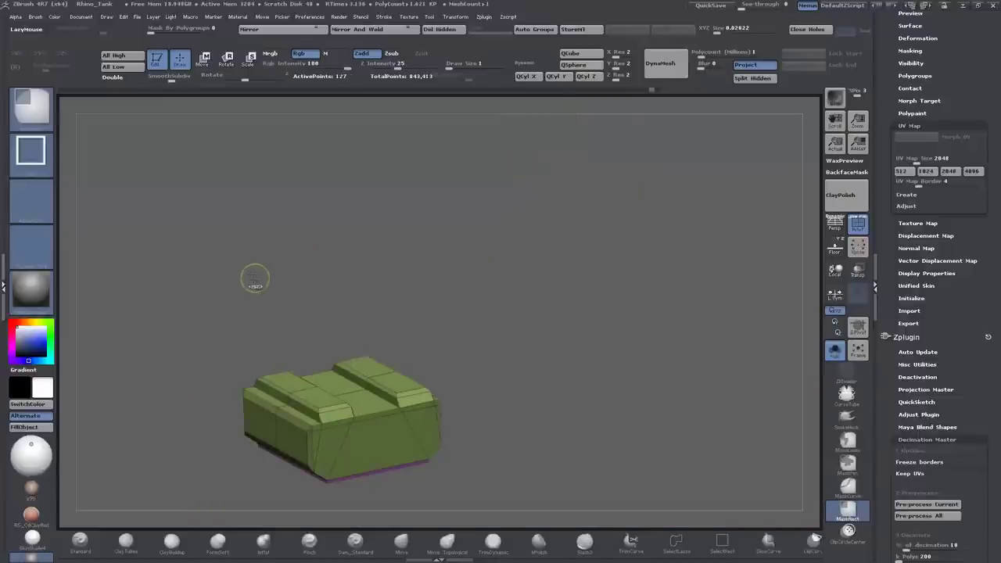
pyautogui.keyDown('ctrl'); pyautogui.keyDown('shift'); pyautogui.click(241, 306); pyautogui.keyUp('shift'); pyautogui.keyUp('ctrl')
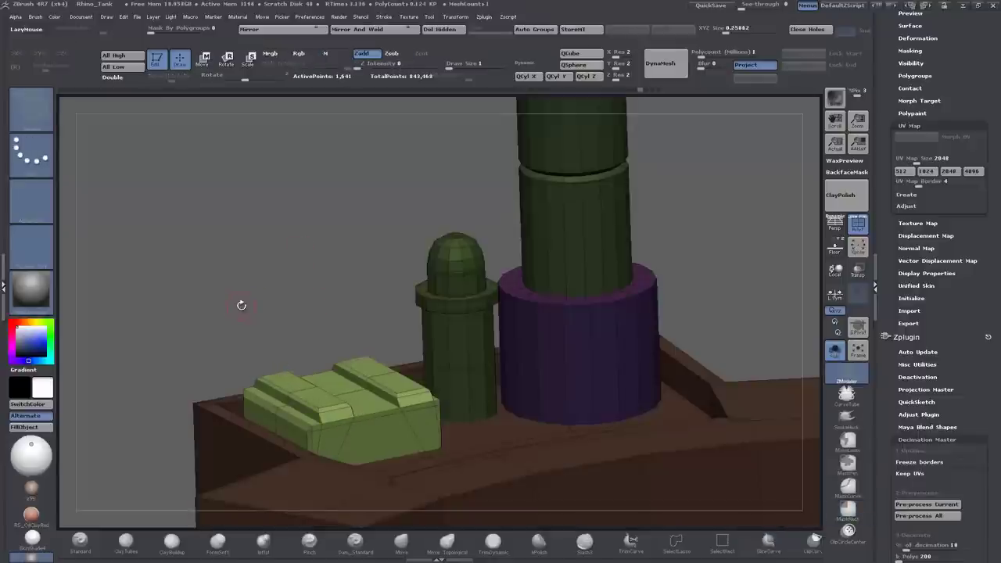
pyautogui.hotkey('shift', 'd')
# Re-isolate the green block and toggle the PolyF wireframe overlay from Tool > Geometry.
pyautogui.keyDown('ctrl'); pyautogui.keyDown('shift'); pyautogui.click(309, 411); pyautogui.keyUp('shift'); pyautogui.keyUp('ctrl')
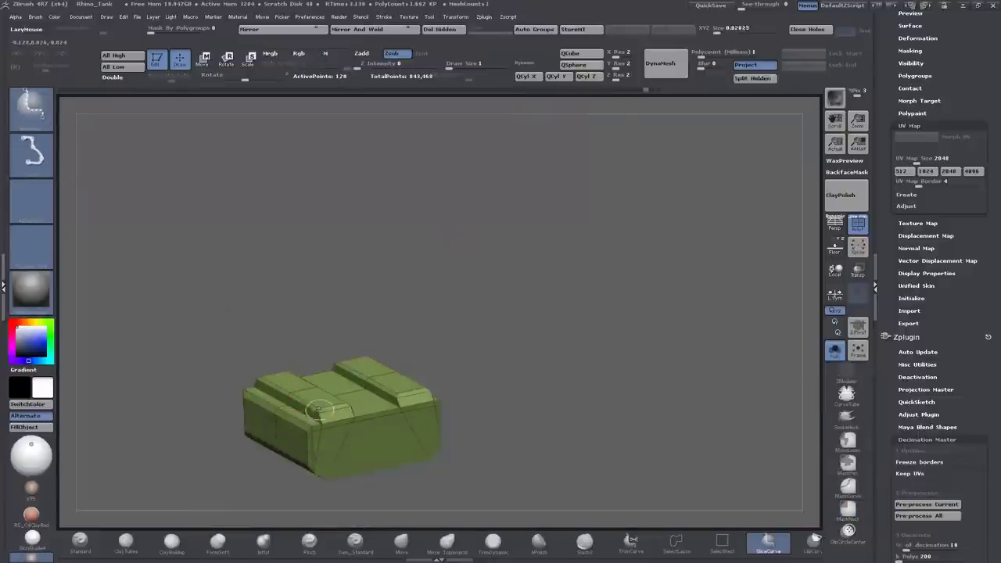
pyautogui.scroll(5, 892, 237)
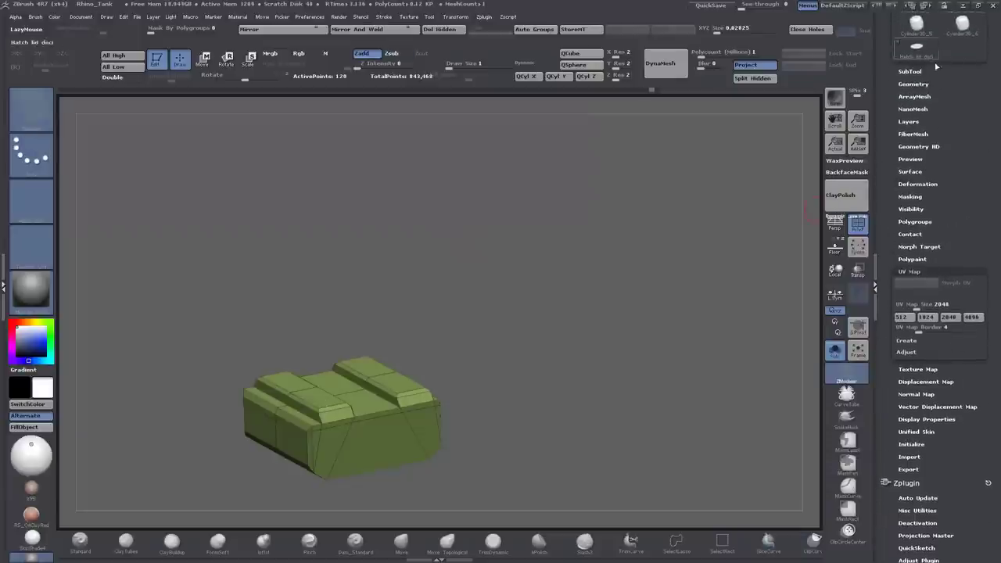
pyautogui.click(917, 80)
pyautogui.keyDown('ctrl'); pyautogui.keyDown('shift'); pyautogui.click(322, 232); pyautogui.keyUp('shift'); pyautogui.keyUp('ctrl')
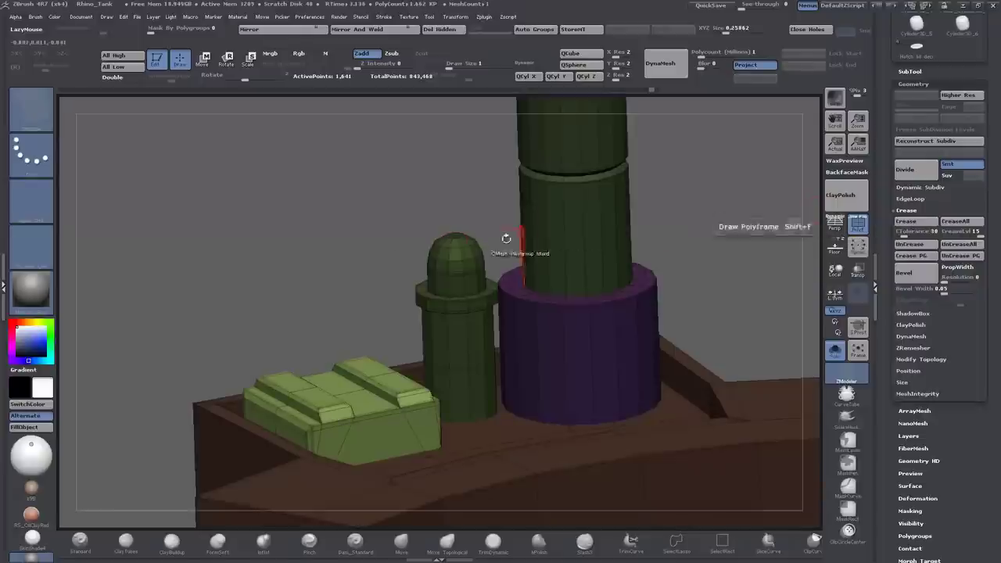
pyautogui.click(857, 225)
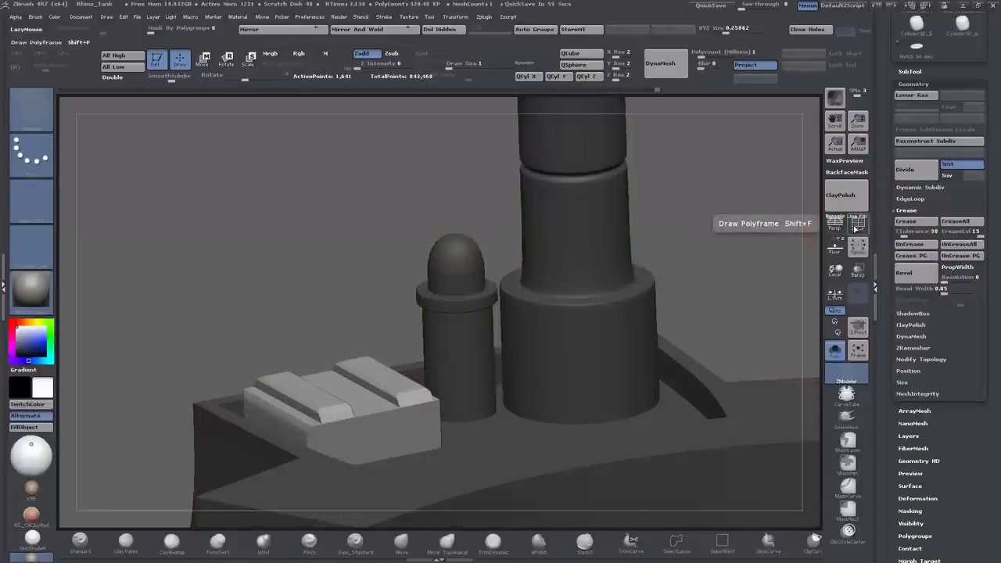
pyautogui.click(856, 226)
pyautogui.click(857, 225)
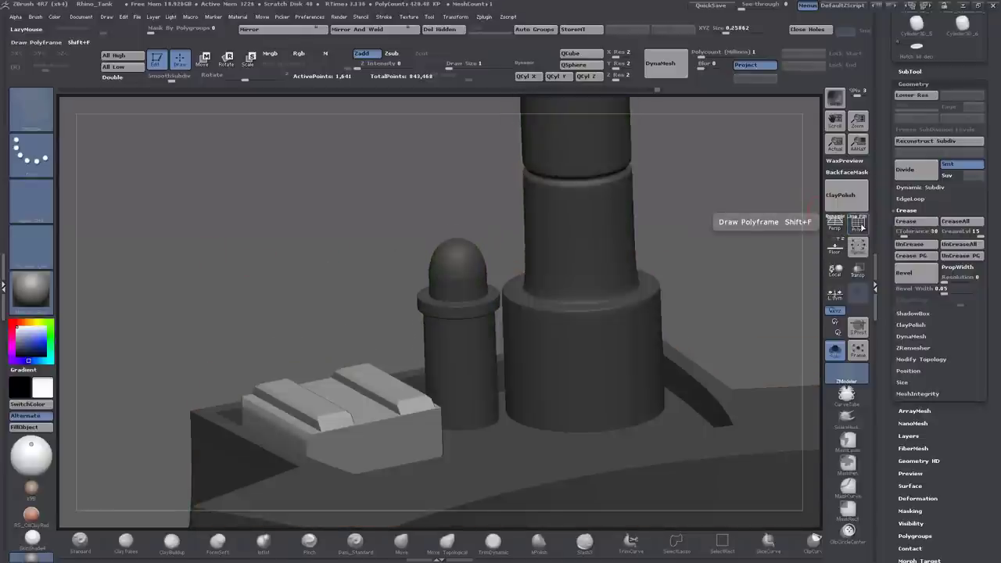
pyautogui.click(857, 226)
pyautogui.hotkey('shift', 'd')
# Raise the green block to its highest subdivision, turn PolyF off, and show the whole tank.
pyautogui.moveTo(657, 235); pyautogui.dragTo(800, 280)
pyautogui.press('d')
pyautogui.press('d')
pyautogui.press('d')
pyautogui.press('d')
pyautogui.click(857, 225)
pyautogui.click(836, 350)
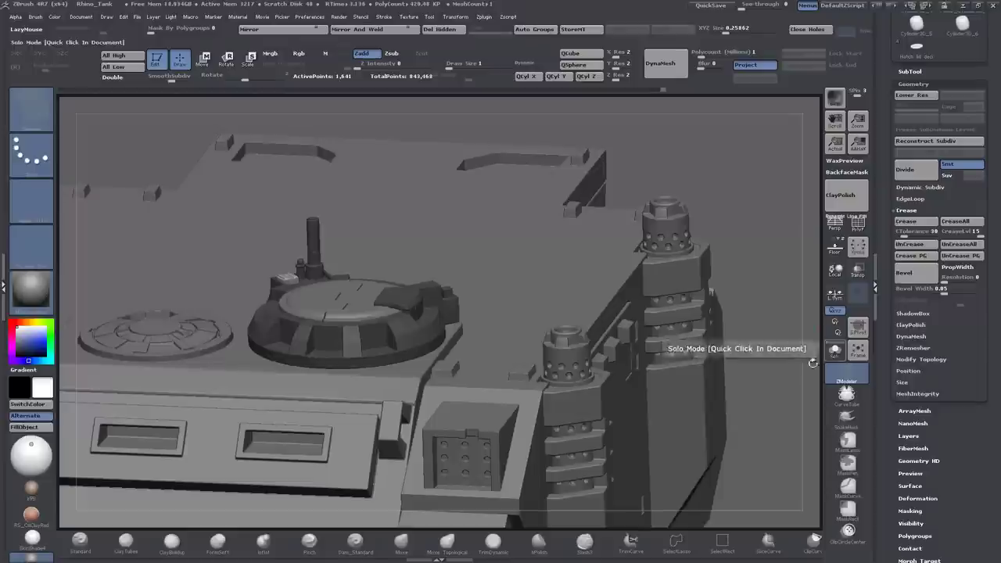
pyautogui.click(858, 351)
# Orbit and zoom around the tank to get a close view of the turret deck.
pyautogui.moveTo(259, 407); pyautogui.dragTo(112, 404)
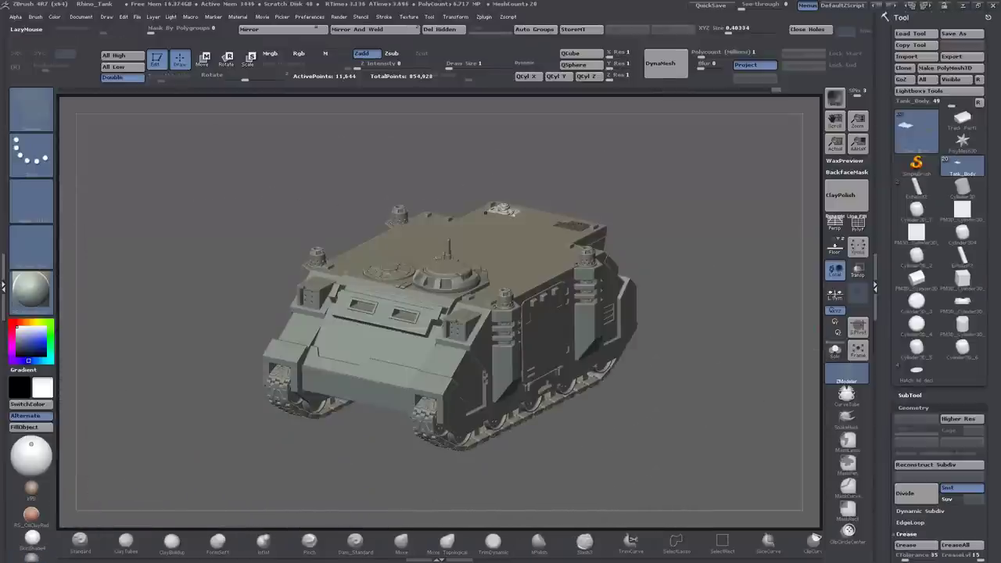
pyautogui.moveTo(141, 439); pyautogui.dragTo(738, 353)
pyautogui.moveTo(375, 273); pyautogui.dragTo(279, 215)
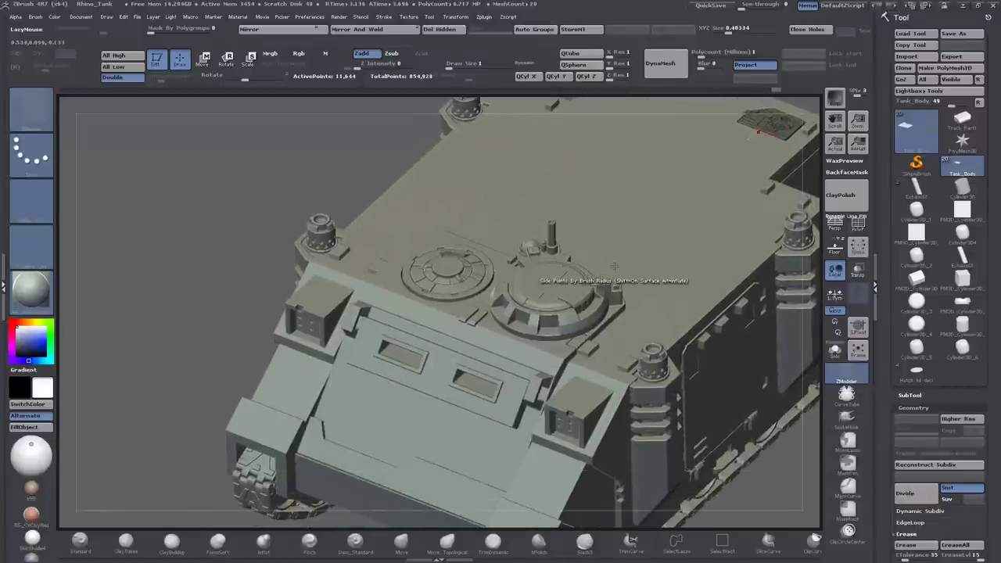
pyautogui.moveTo(192, 302); pyautogui.dragTo(344, 148)
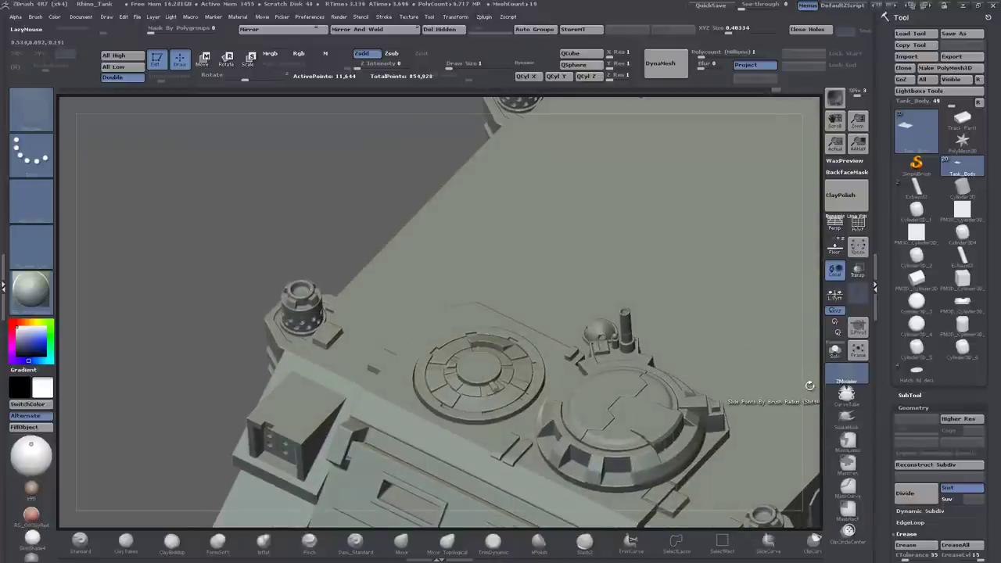
pyautogui.moveTo(810, 385); pyautogui.dragTo(667, 421)
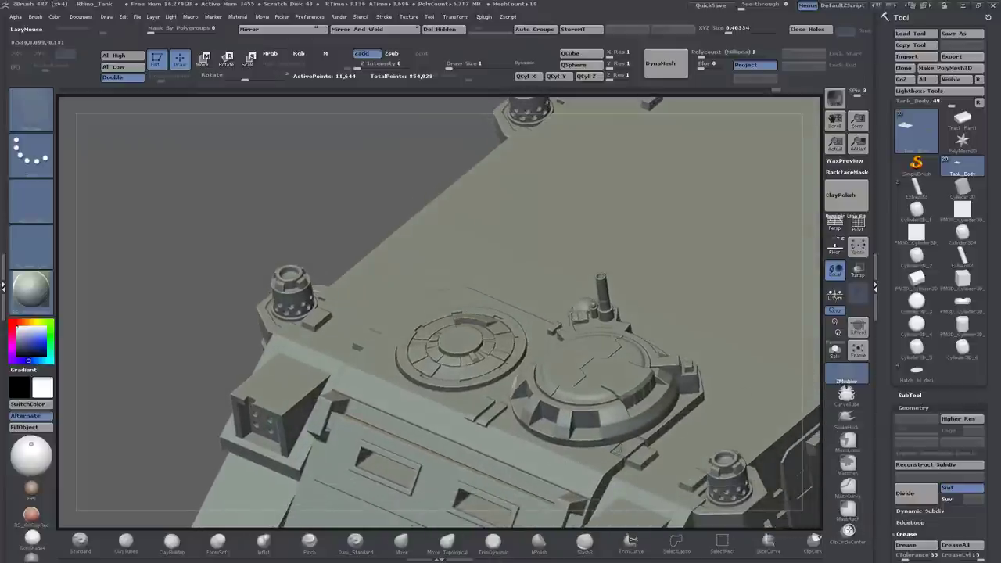
pyautogui.moveTo(296, 219); pyautogui.dragTo(315, 244)
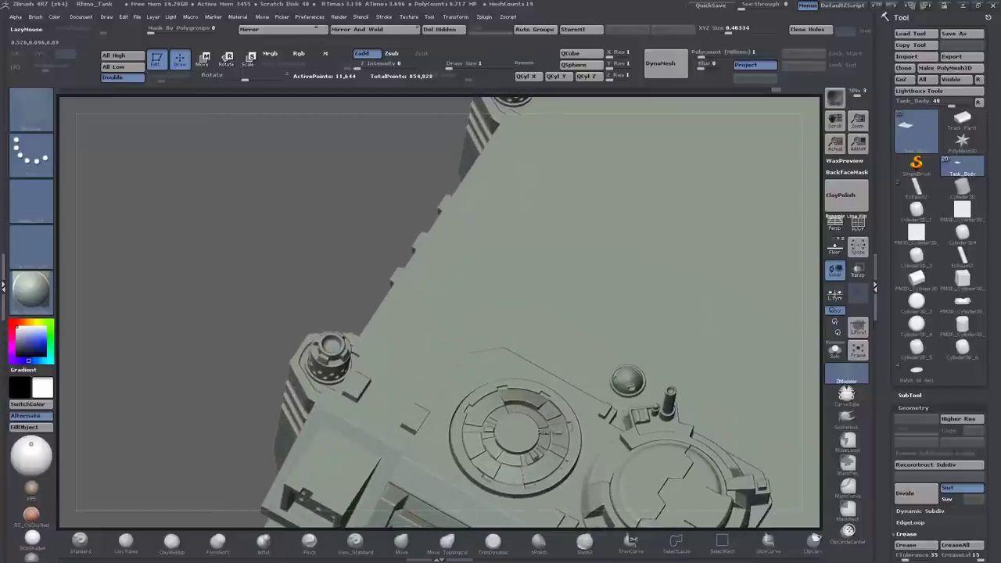
# Make Tank_Body the active subtool, toggle Solo, and reposition the view on the hatch plate.
pyautogui.keyDown('alt'); pyautogui.click(579, 409); pyautogui.keyUp('alt')
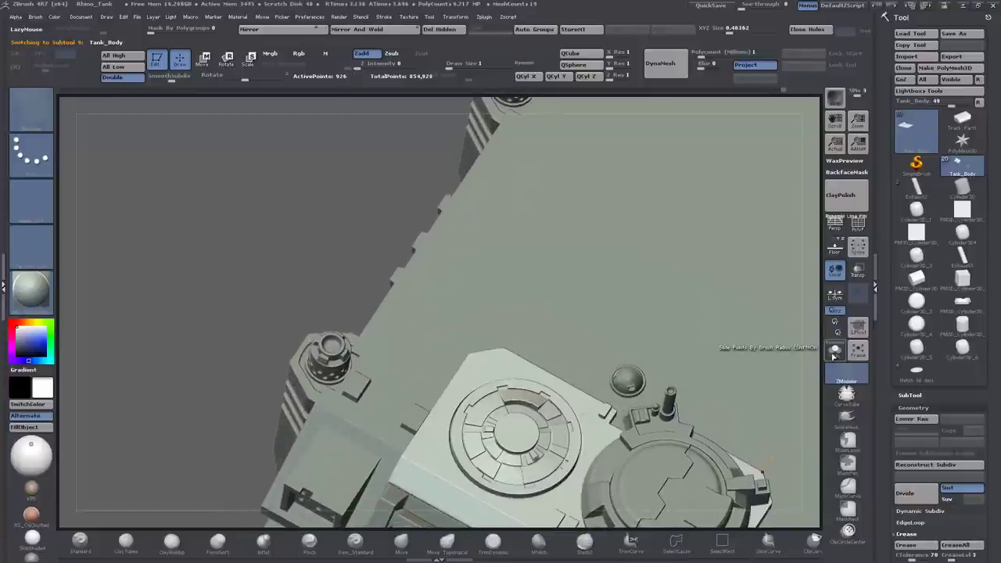
pyautogui.click(835, 352)
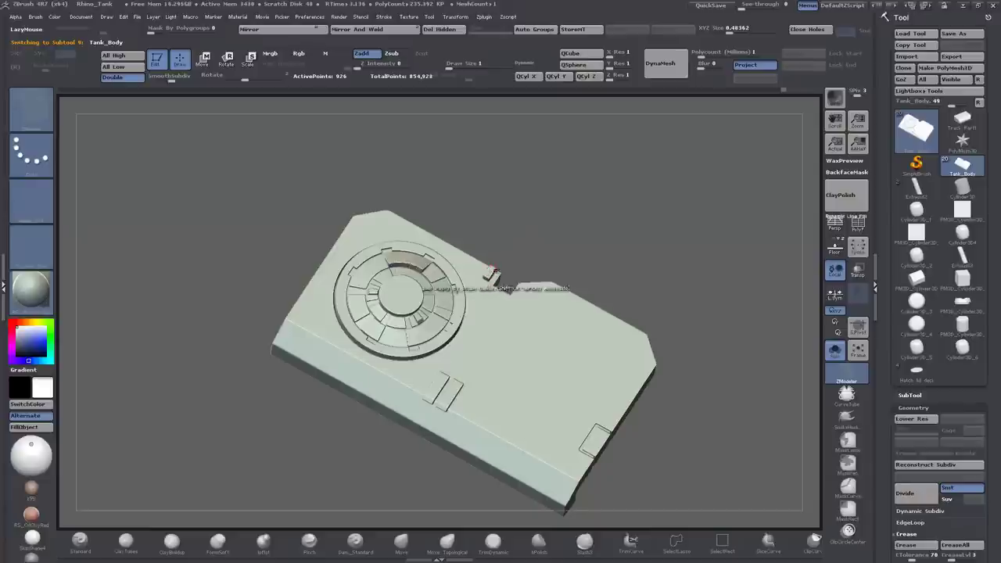
pyautogui.moveTo(538, 224); pyautogui.dragTo(538, 192)
pyautogui.keyDown('alt'); pyautogui.moveTo(680, 165); pyautogui.dragTo(746, 296); pyautogui.keyUp('alt')
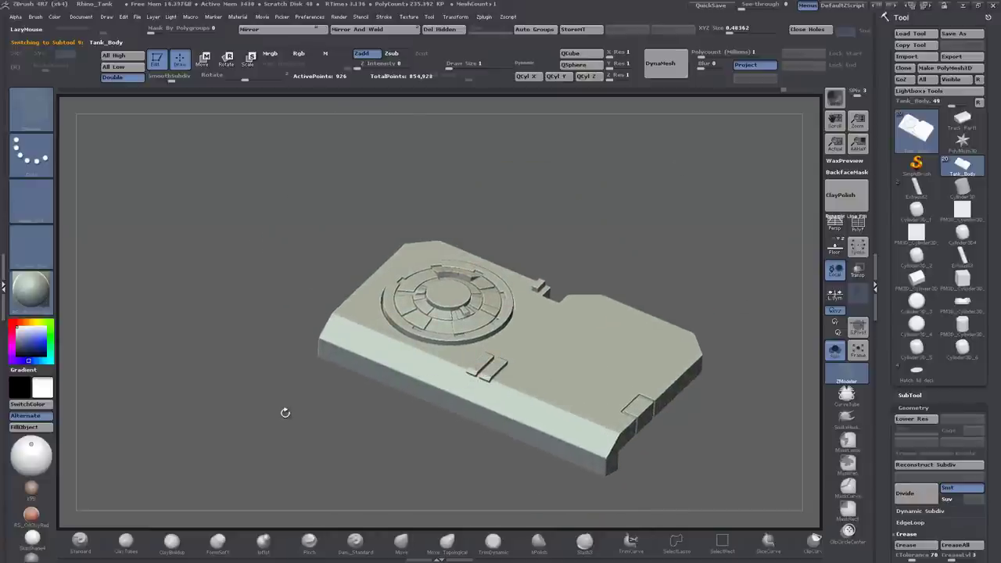
pyautogui.moveTo(285, 412); pyautogui.dragTo(291, 408)
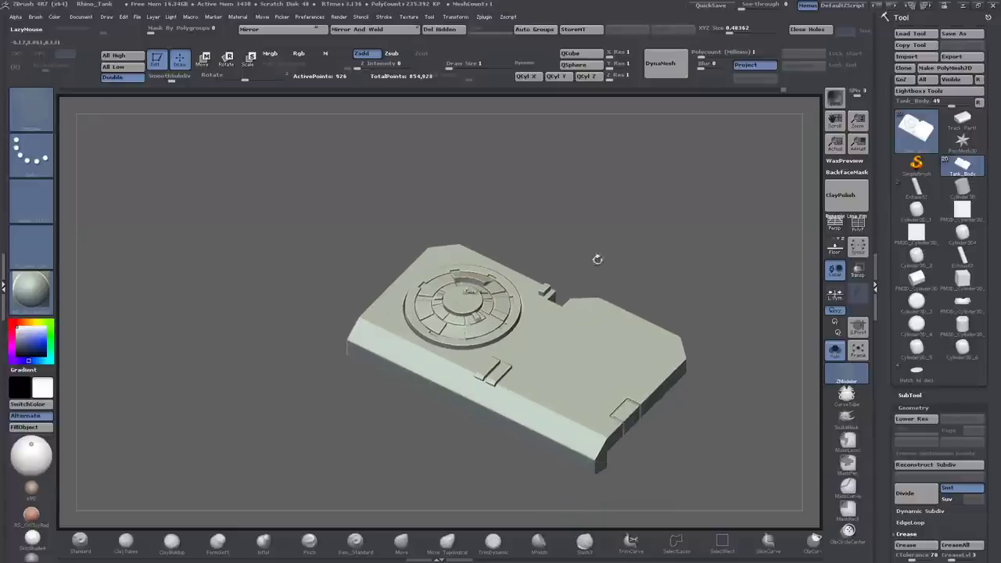
pyautogui.keyDown('alt'); pyautogui.moveTo(767, 245); pyautogui.dragTo(635, 302); pyautogui.keyUp('alt')
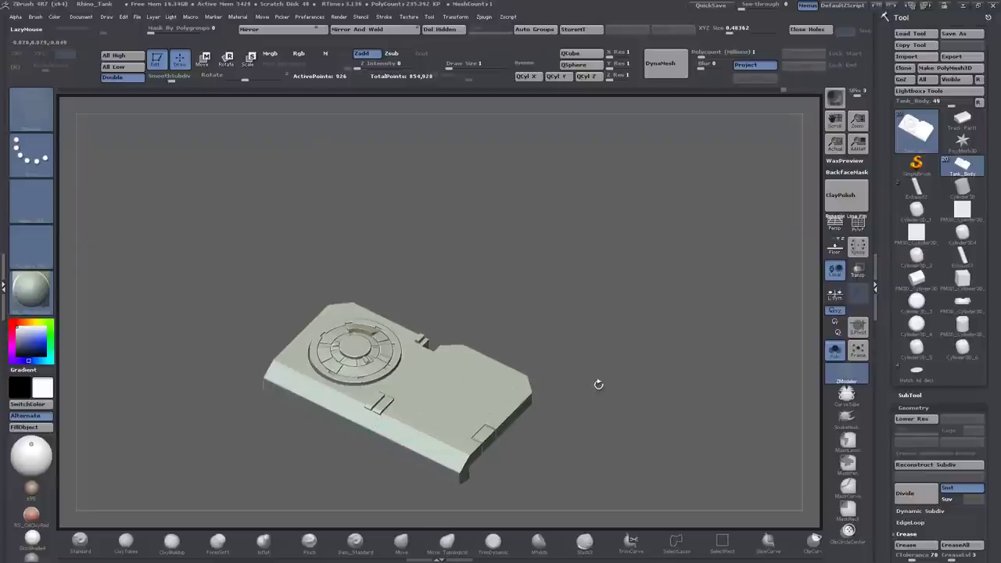
pyautogui.click(836, 350)
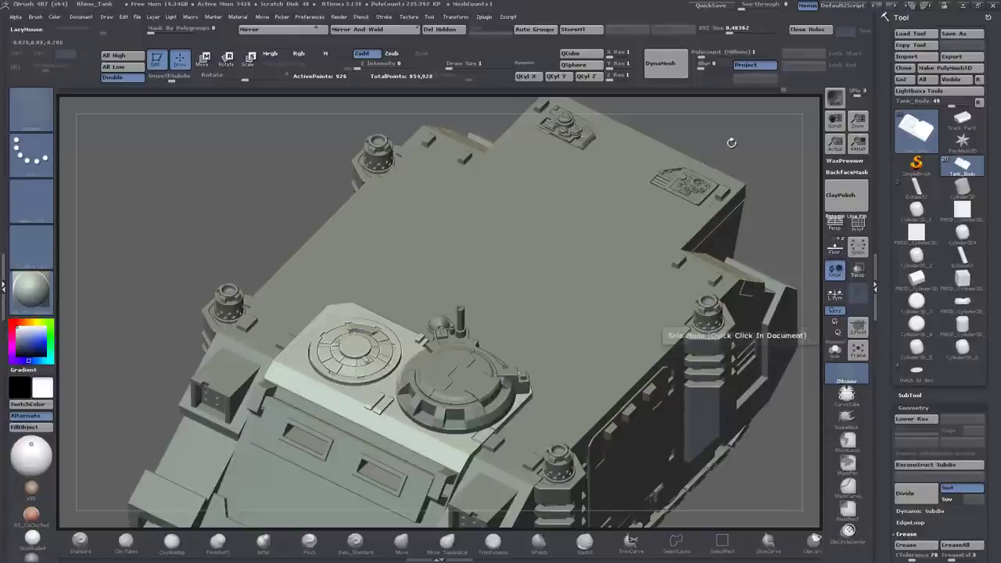
pyautogui.moveTo(548, 282); pyautogui.dragTo(689, 209)
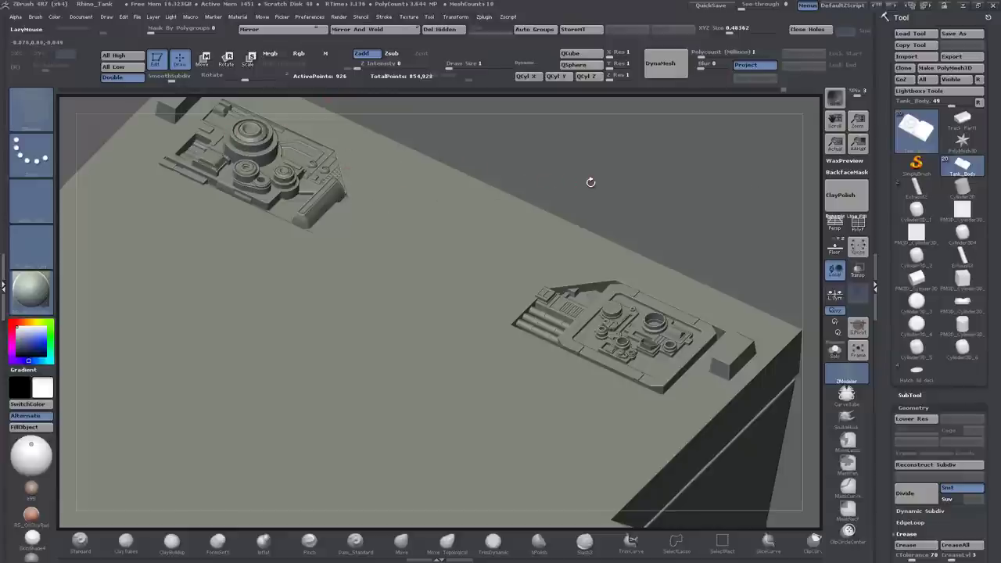
pyautogui.press(',')
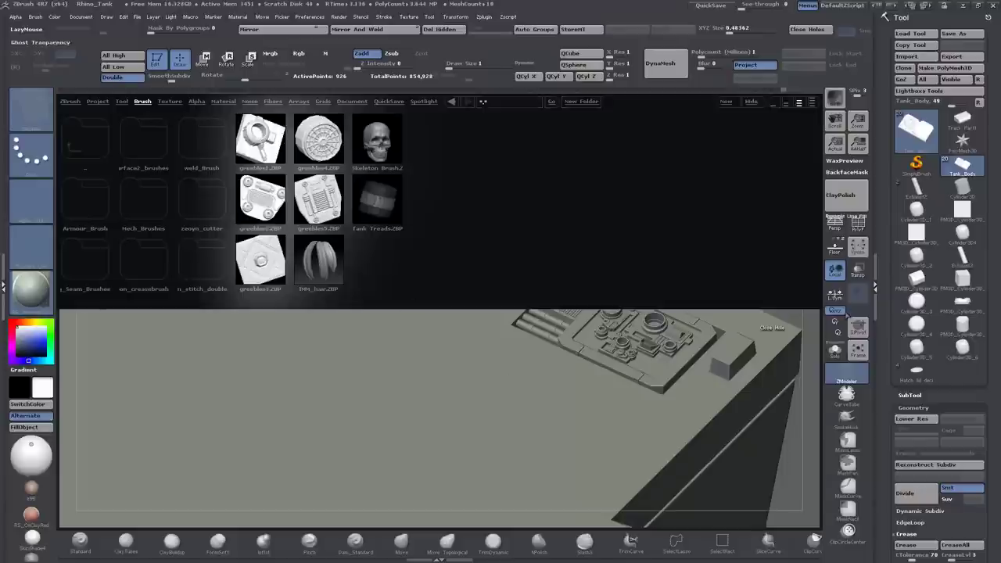
pyautogui.moveTo(813, 448); pyautogui.dragTo(814, 449)
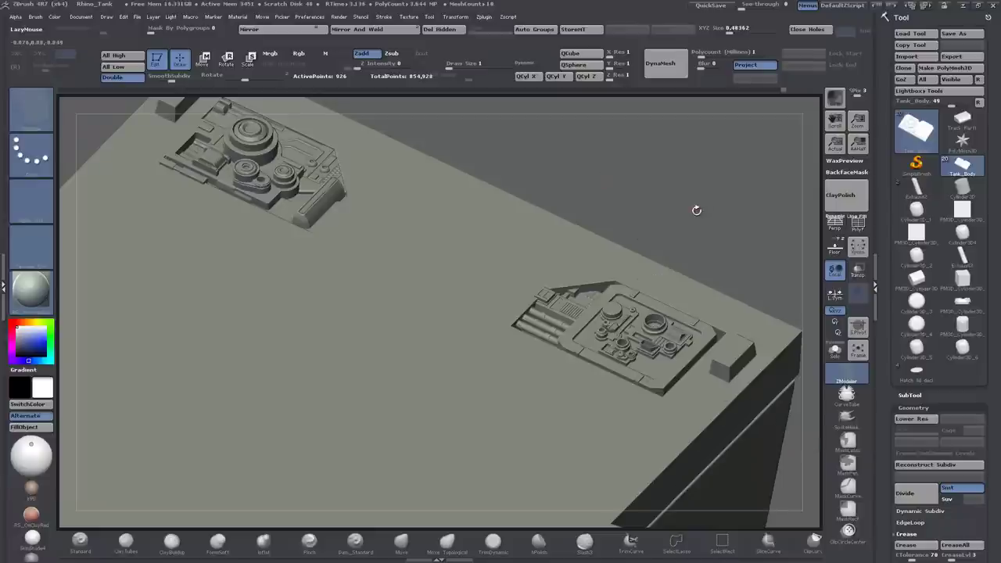
pyautogui.keyDown('alt'); pyautogui.moveTo(696, 209); pyautogui.dragTo(696, 305); pyautogui.keyUp('alt')
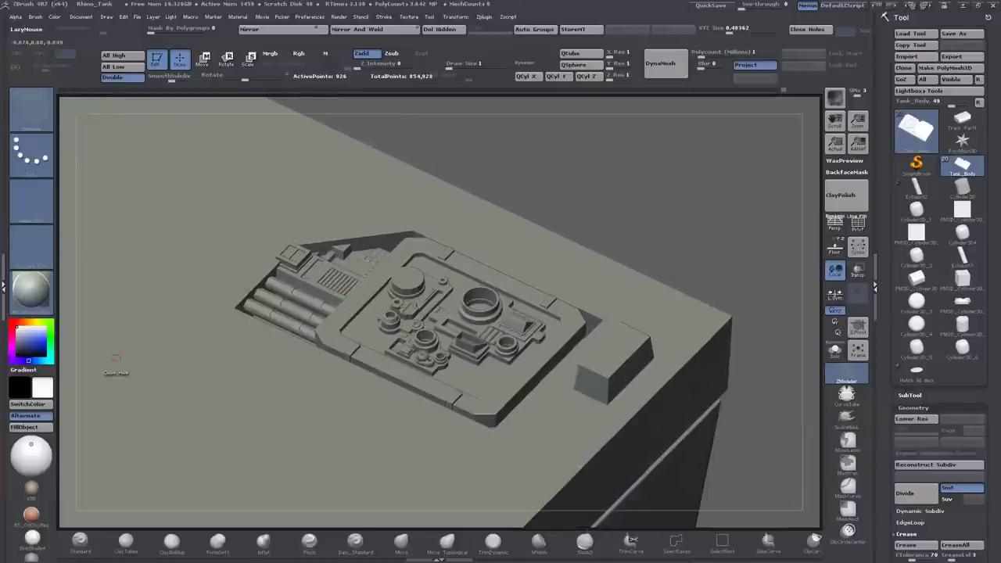
pyautogui.moveTo(734, 226); pyautogui.dragTo(479, 435)
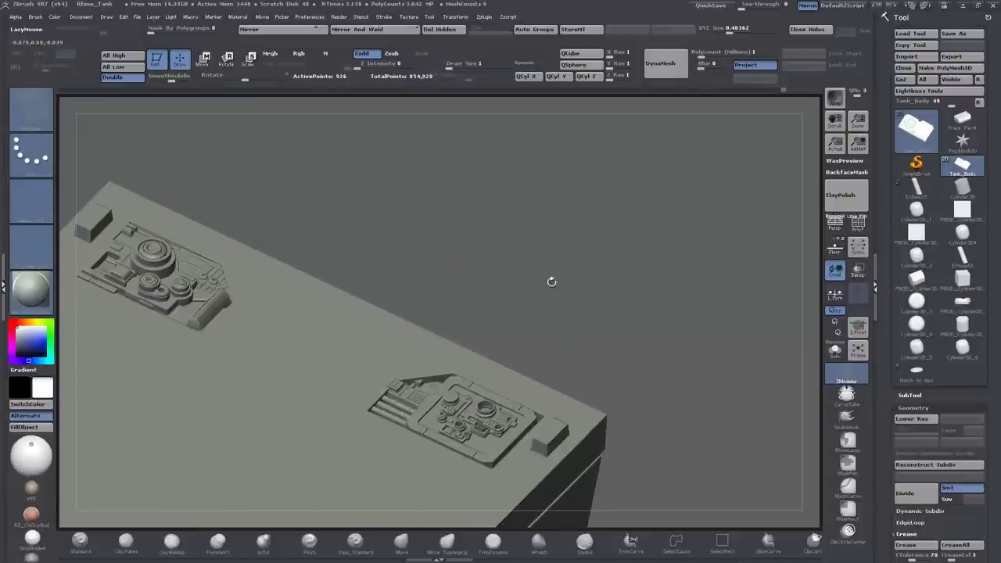
pyautogui.moveTo(552, 281)
pyautogui.mouseDown()
pyautogui.moveTo(525, 349)
pyautogui.moveTo(509, 215)
pyautogui.mouseUp()
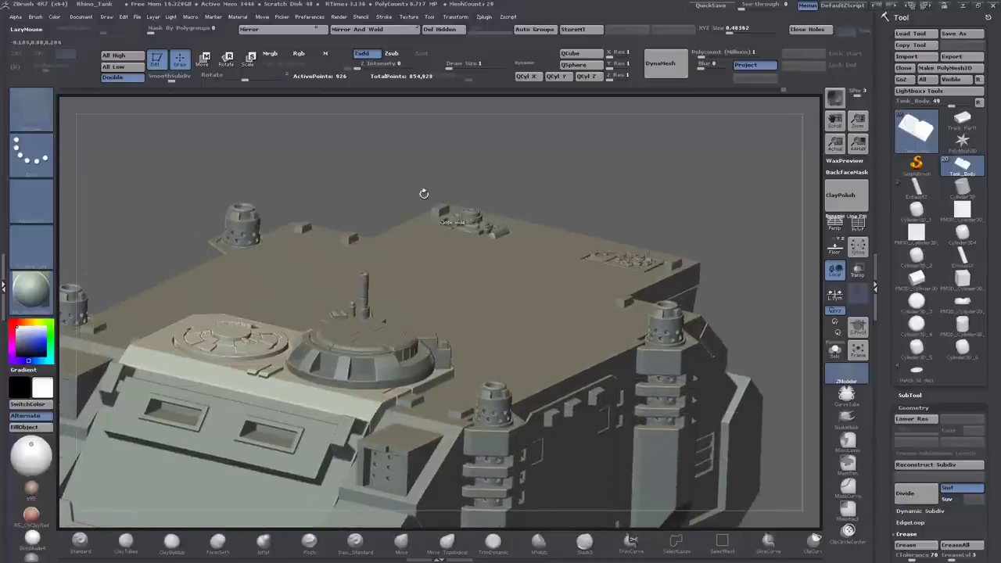
pyautogui.moveTo(704, 173); pyautogui.dragTo(705, 186)
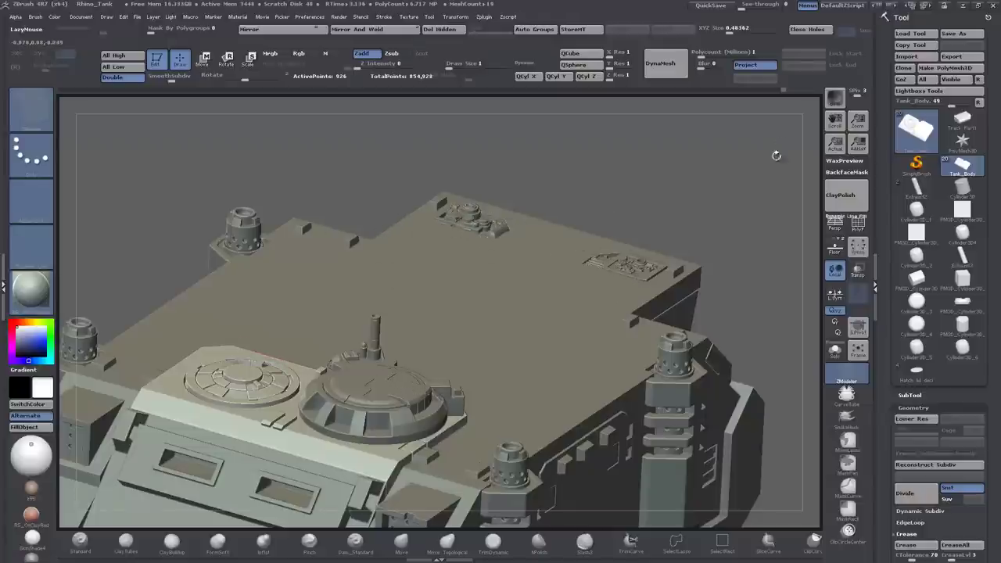
pyautogui.moveTo(703, 179); pyautogui.dragTo(692, 181)
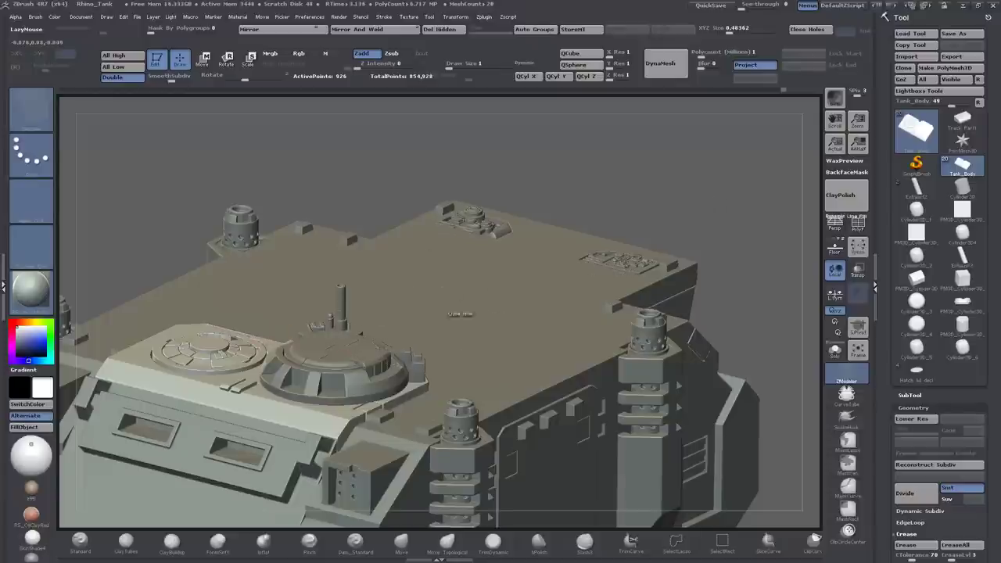
# Select Tank_Body, then the hull-top greeble panel, and zoom out to view the whole tank's deck.
pyautogui.keyDown('alt'); pyautogui.click(424, 306); pyautogui.keyUp('alt')
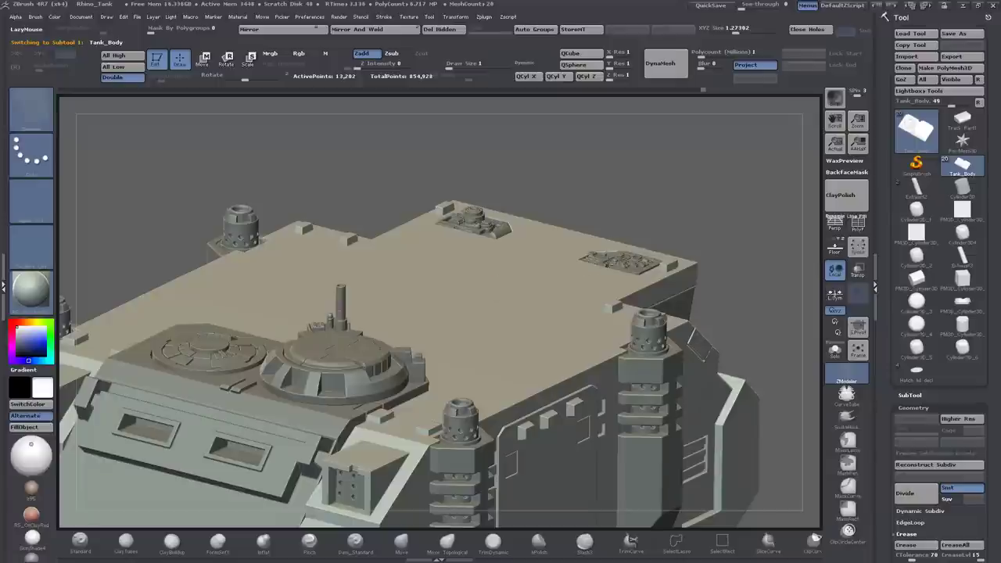
pyautogui.keyDown('alt'); pyautogui.click(472, 221); pyautogui.keyUp('alt')
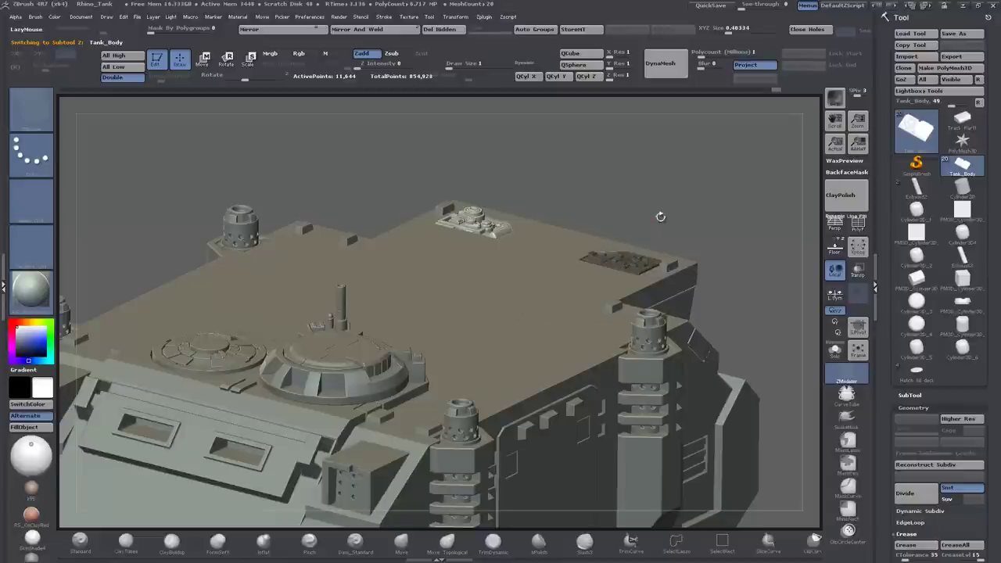
pyautogui.keyDown('ctrl'); pyautogui.moveTo(662, 214); pyautogui.dragTo(699, 348, button='right'); pyautogui.keyUp('ctrl')
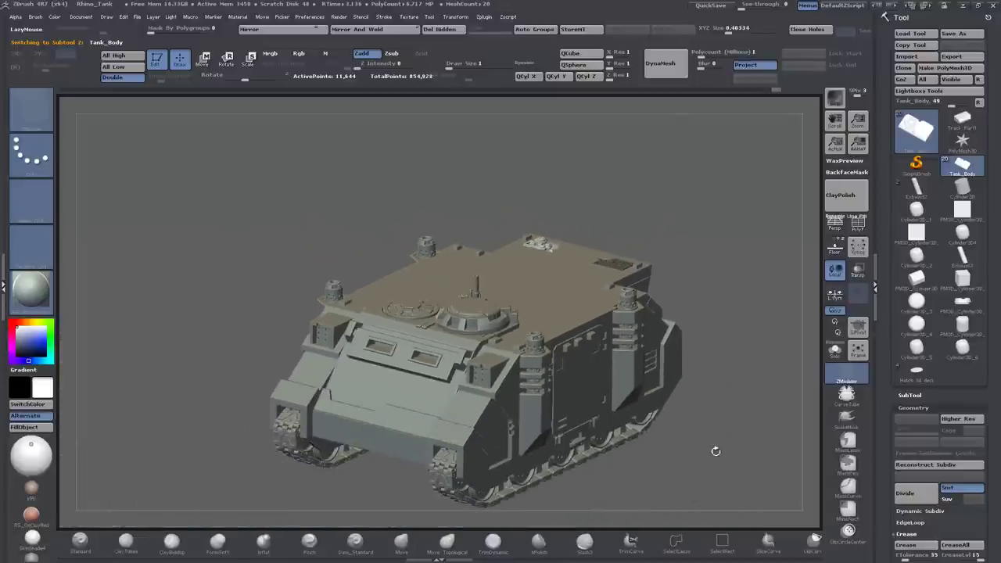
pyautogui.moveTo(666, 437); pyautogui.dragTo(738, 424)
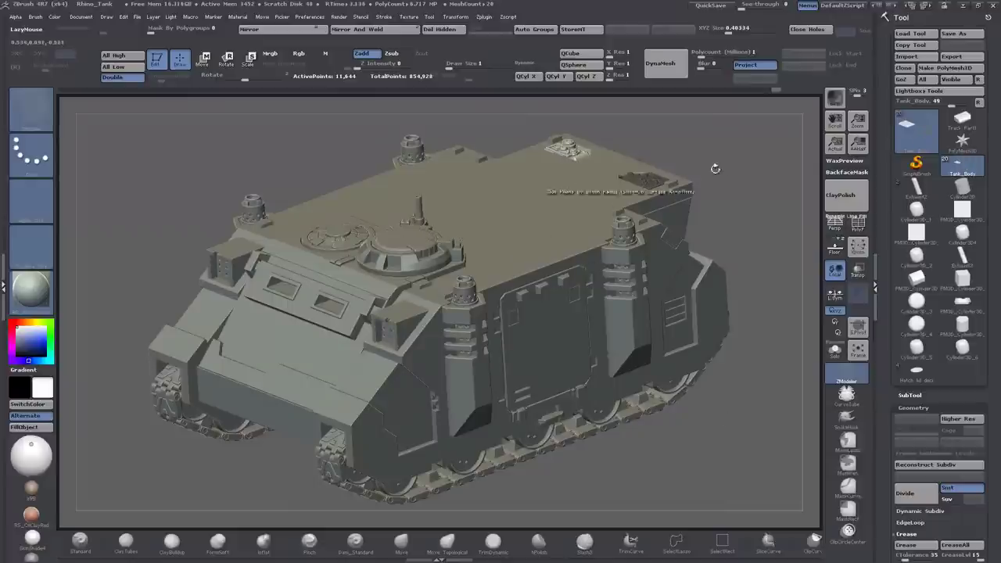
pyautogui.moveTo(734, 168); pyautogui.dragTo(737, 168)
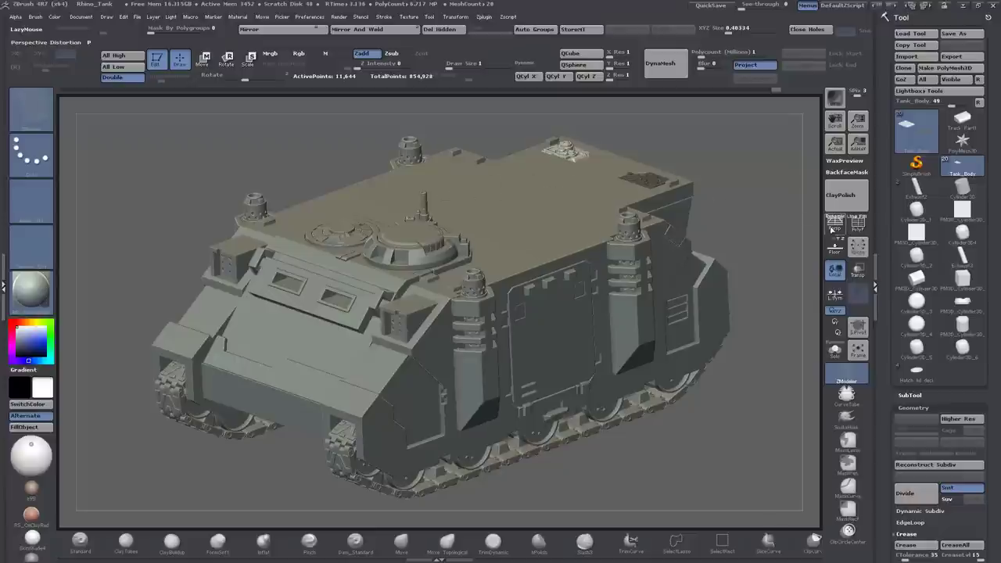
pyautogui.click(836, 248)
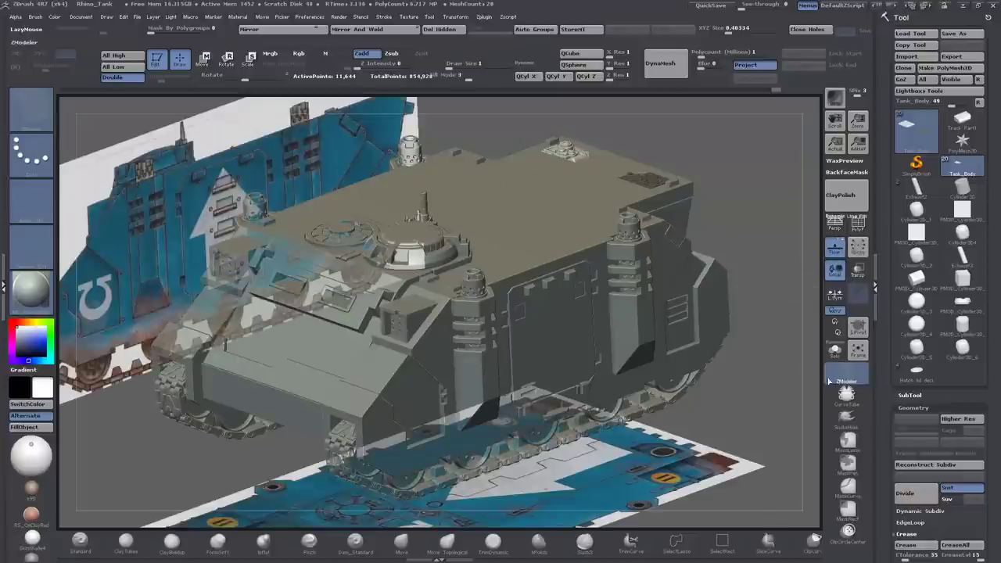
pyautogui.click(836, 351)
pyautogui.moveTo(714, 332); pyautogui.dragTo(654, 313)
pyautogui.keyDown('alt'); pyautogui.moveTo(480, 507); pyautogui.dragTo(481, 399); pyautogui.keyUp('alt')
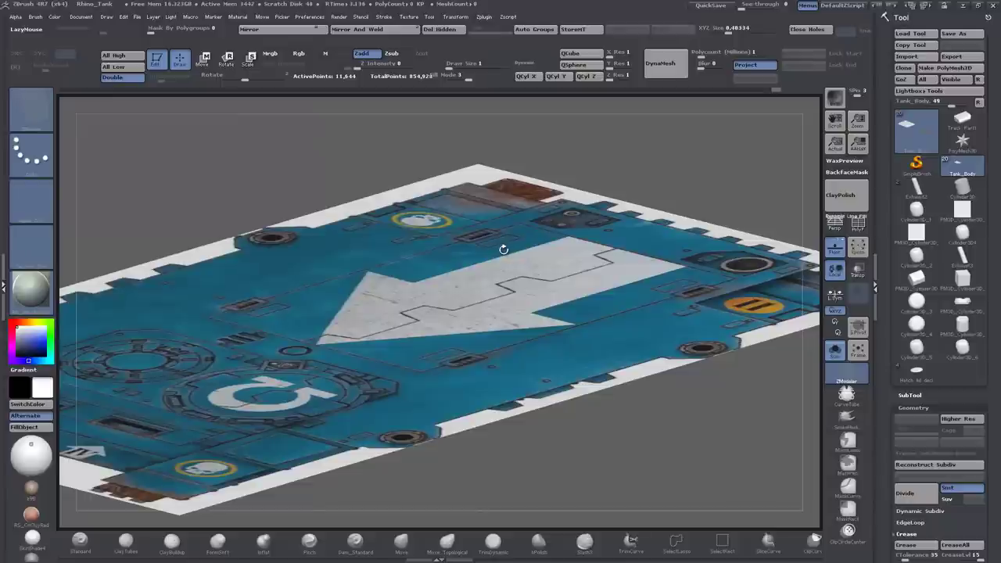
pyautogui.moveTo(675, 155); pyautogui.dragTo(666, 152)
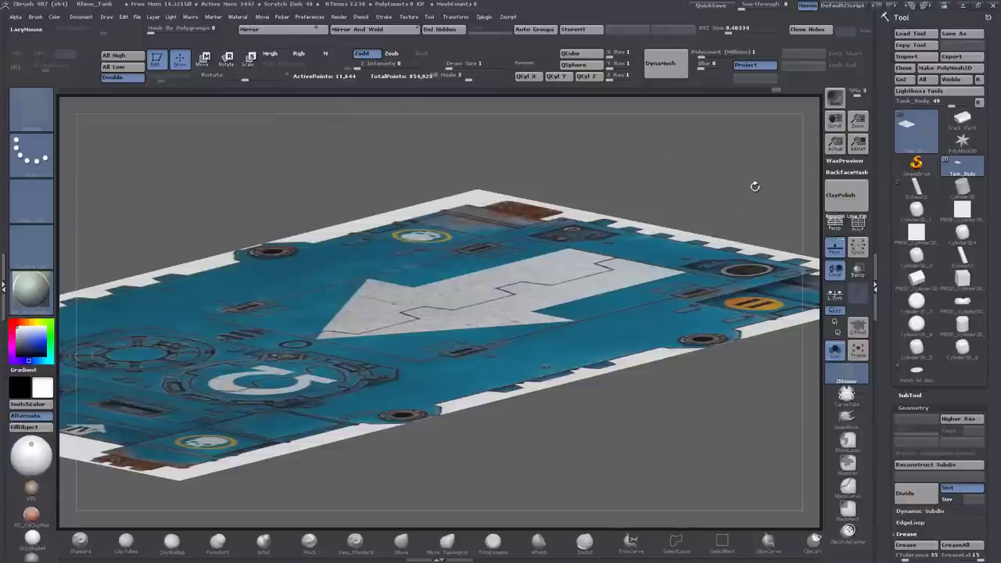
pyautogui.moveTo(738, 204); pyautogui.dragTo(586, 234)
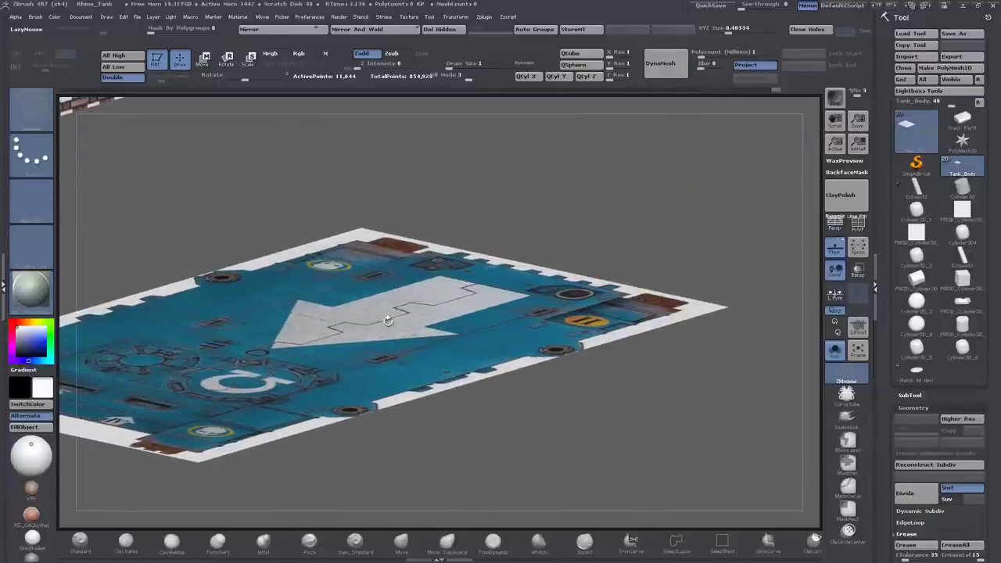
pyautogui.click(833, 354)
pyautogui.moveTo(673, 384); pyautogui.dragTo(635, 417)
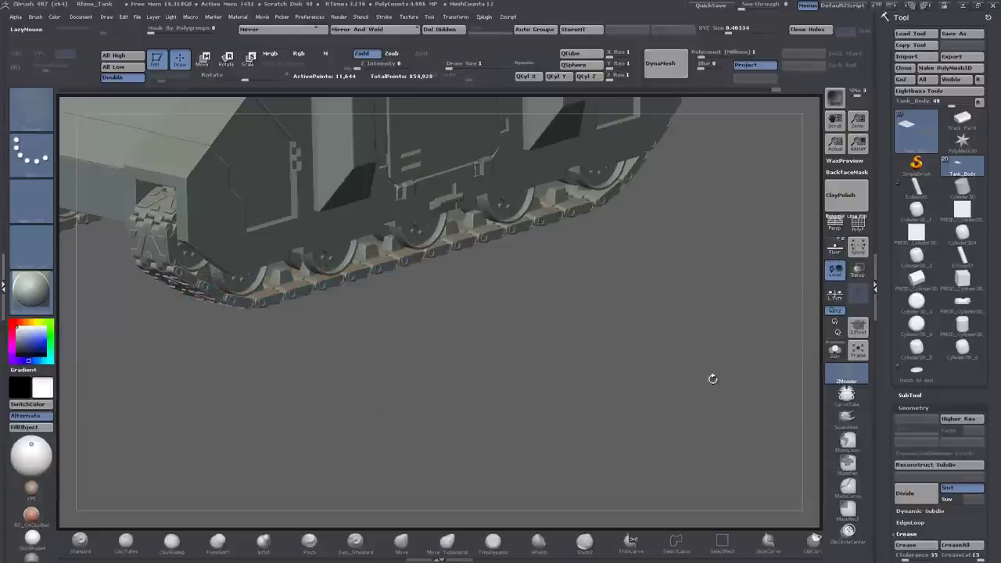
pyautogui.press('f')
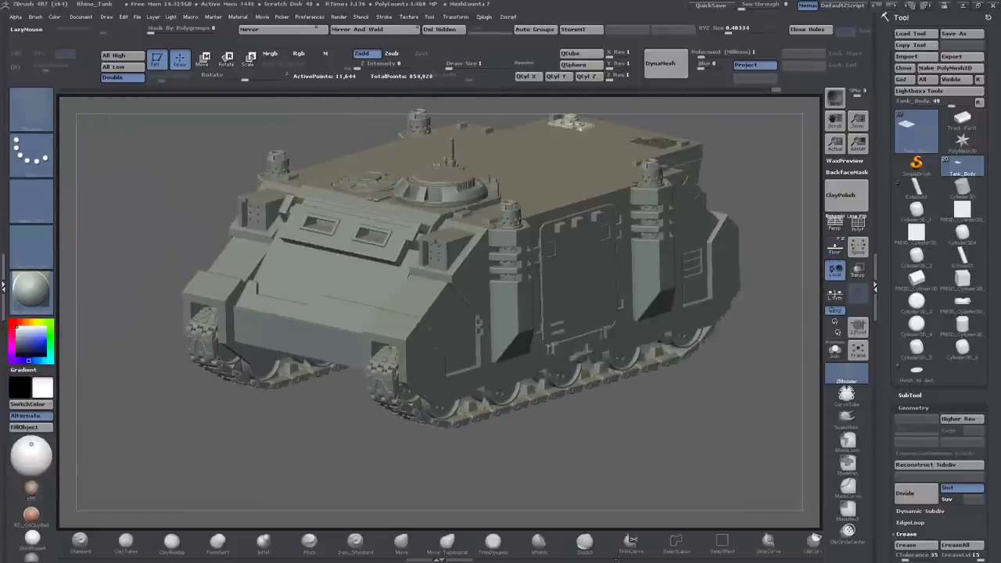